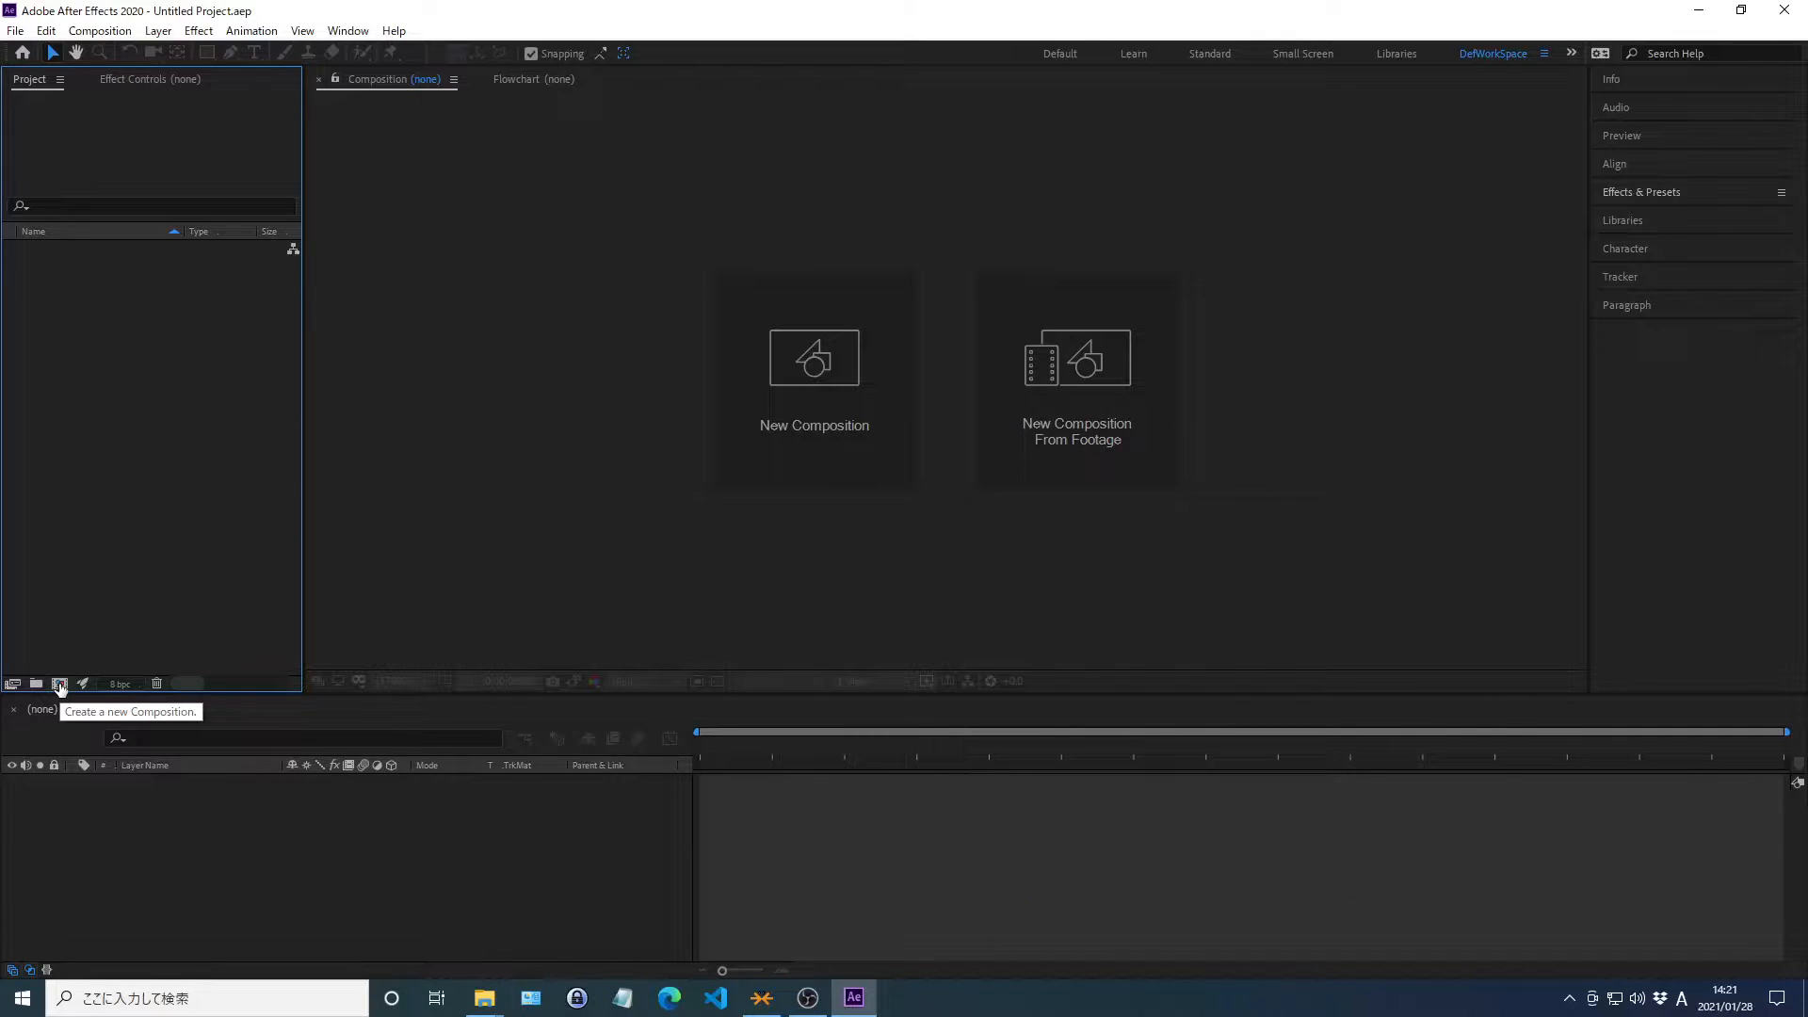
Create a composition named Main at 1920 x 1080, 29.97 fps, with a duration of 0;00;06;00 and background color 000000
{"action": "left_click", "coordinate": [59, 685]}
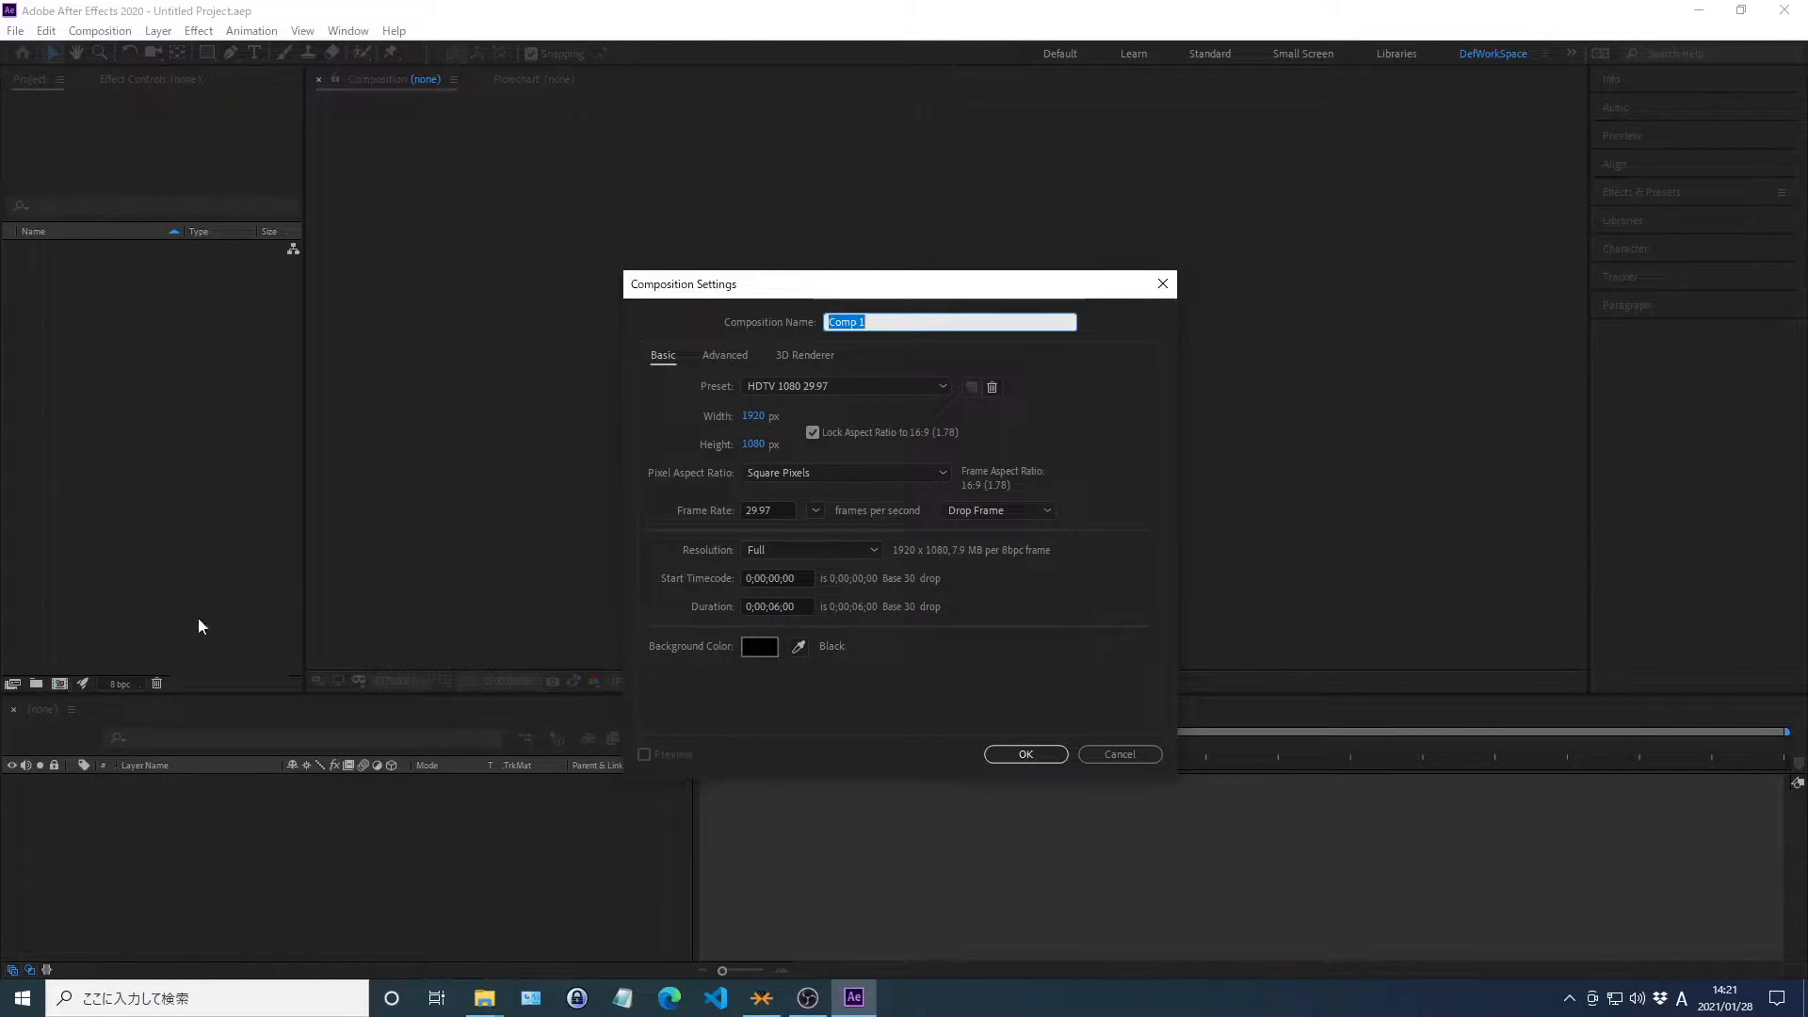
{"action": "type", "text": "Main"}
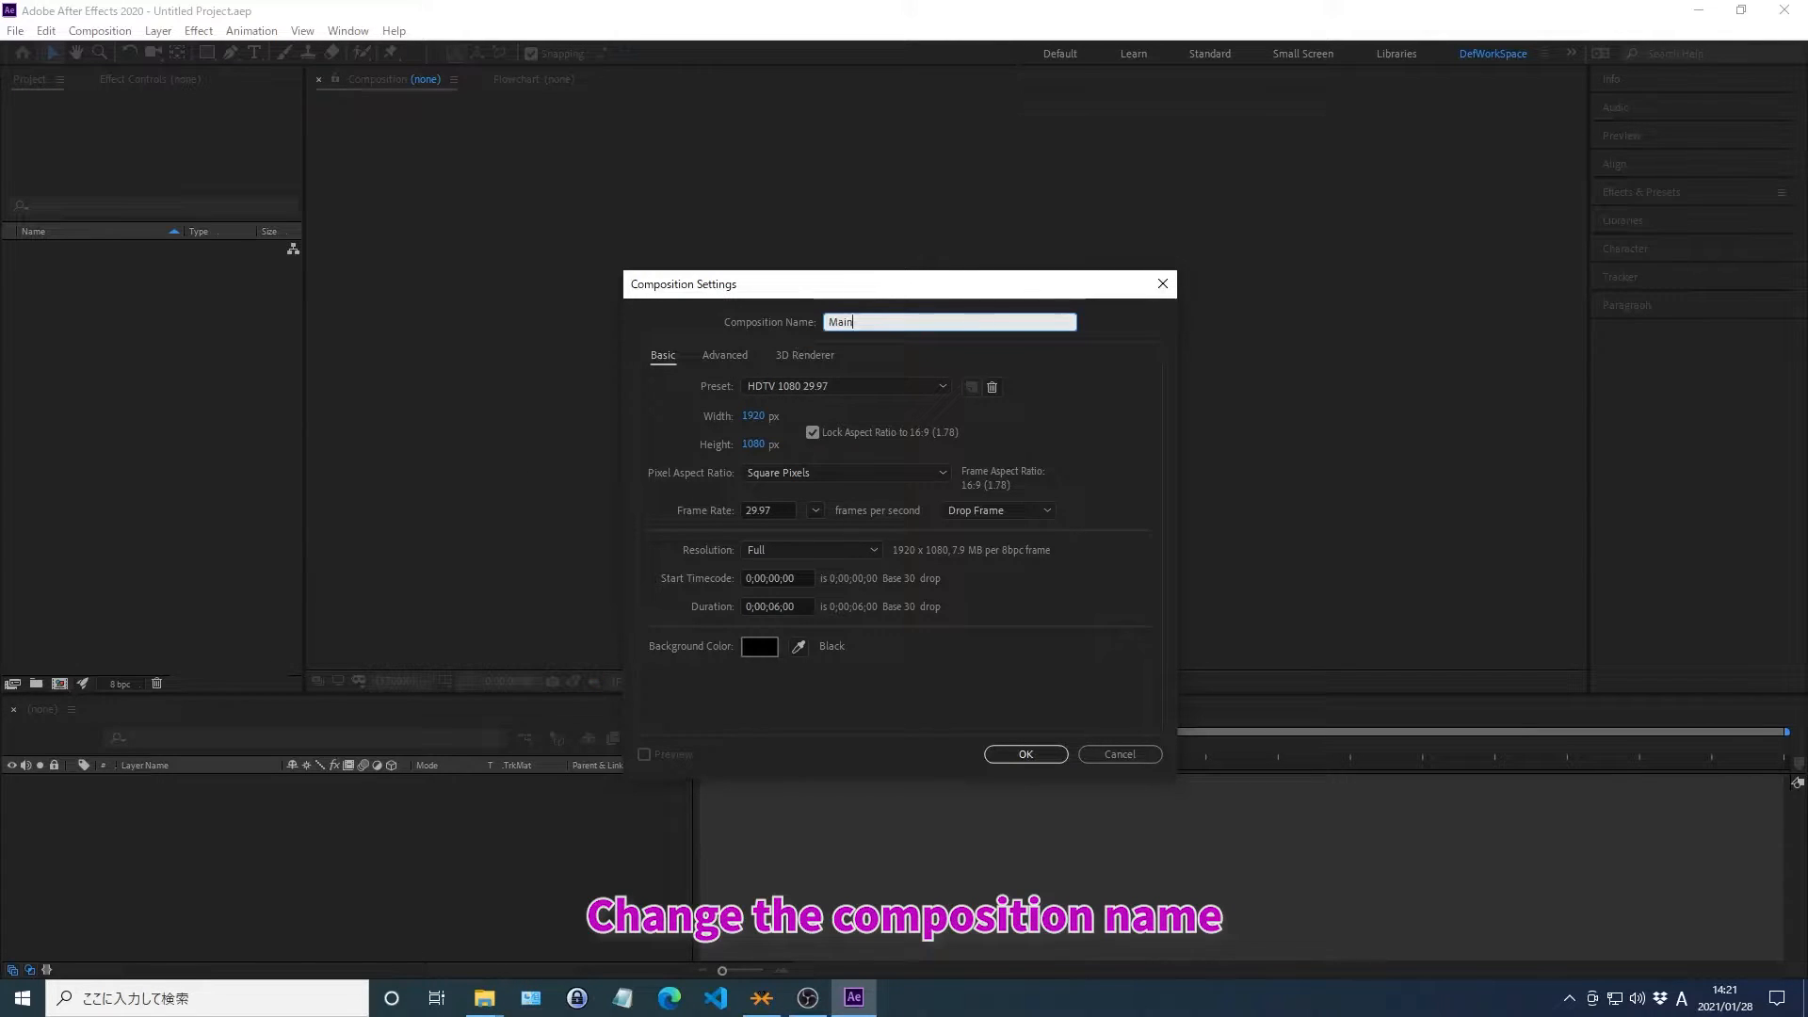
{"action": "left_click", "coordinate": [744, 606]}
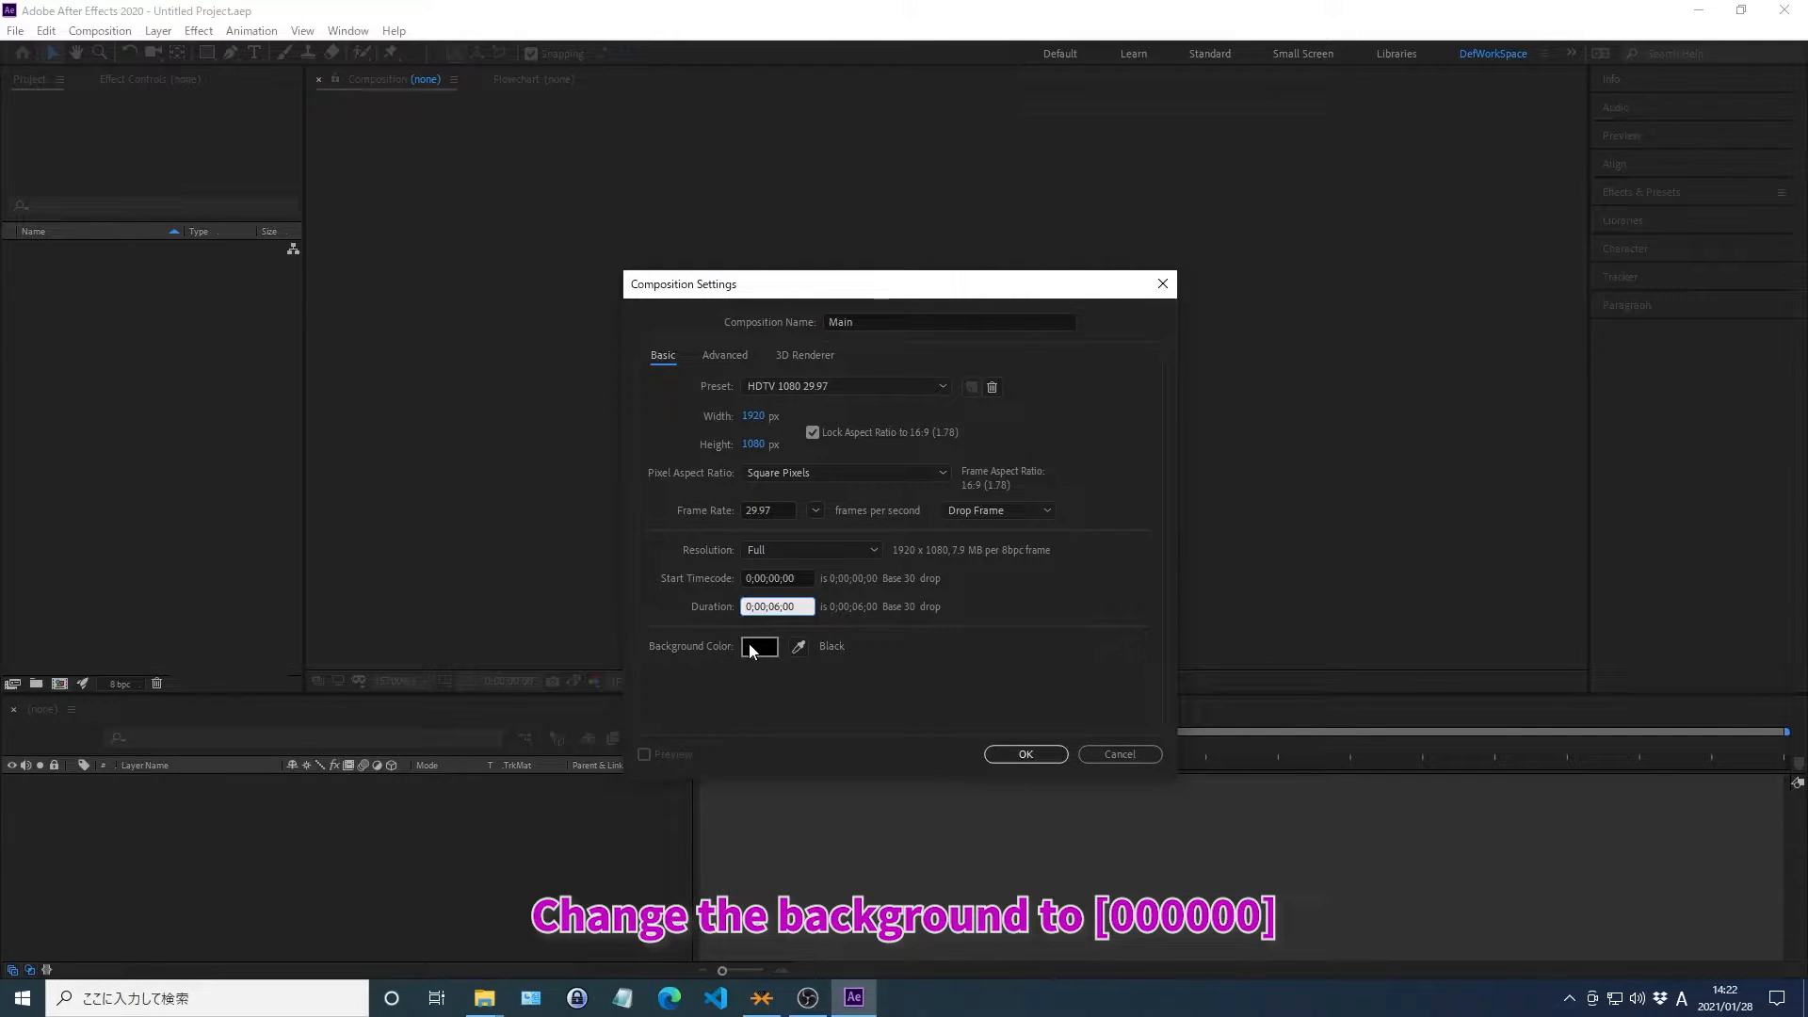
{"action": "left_click", "coordinate": [751, 647]}
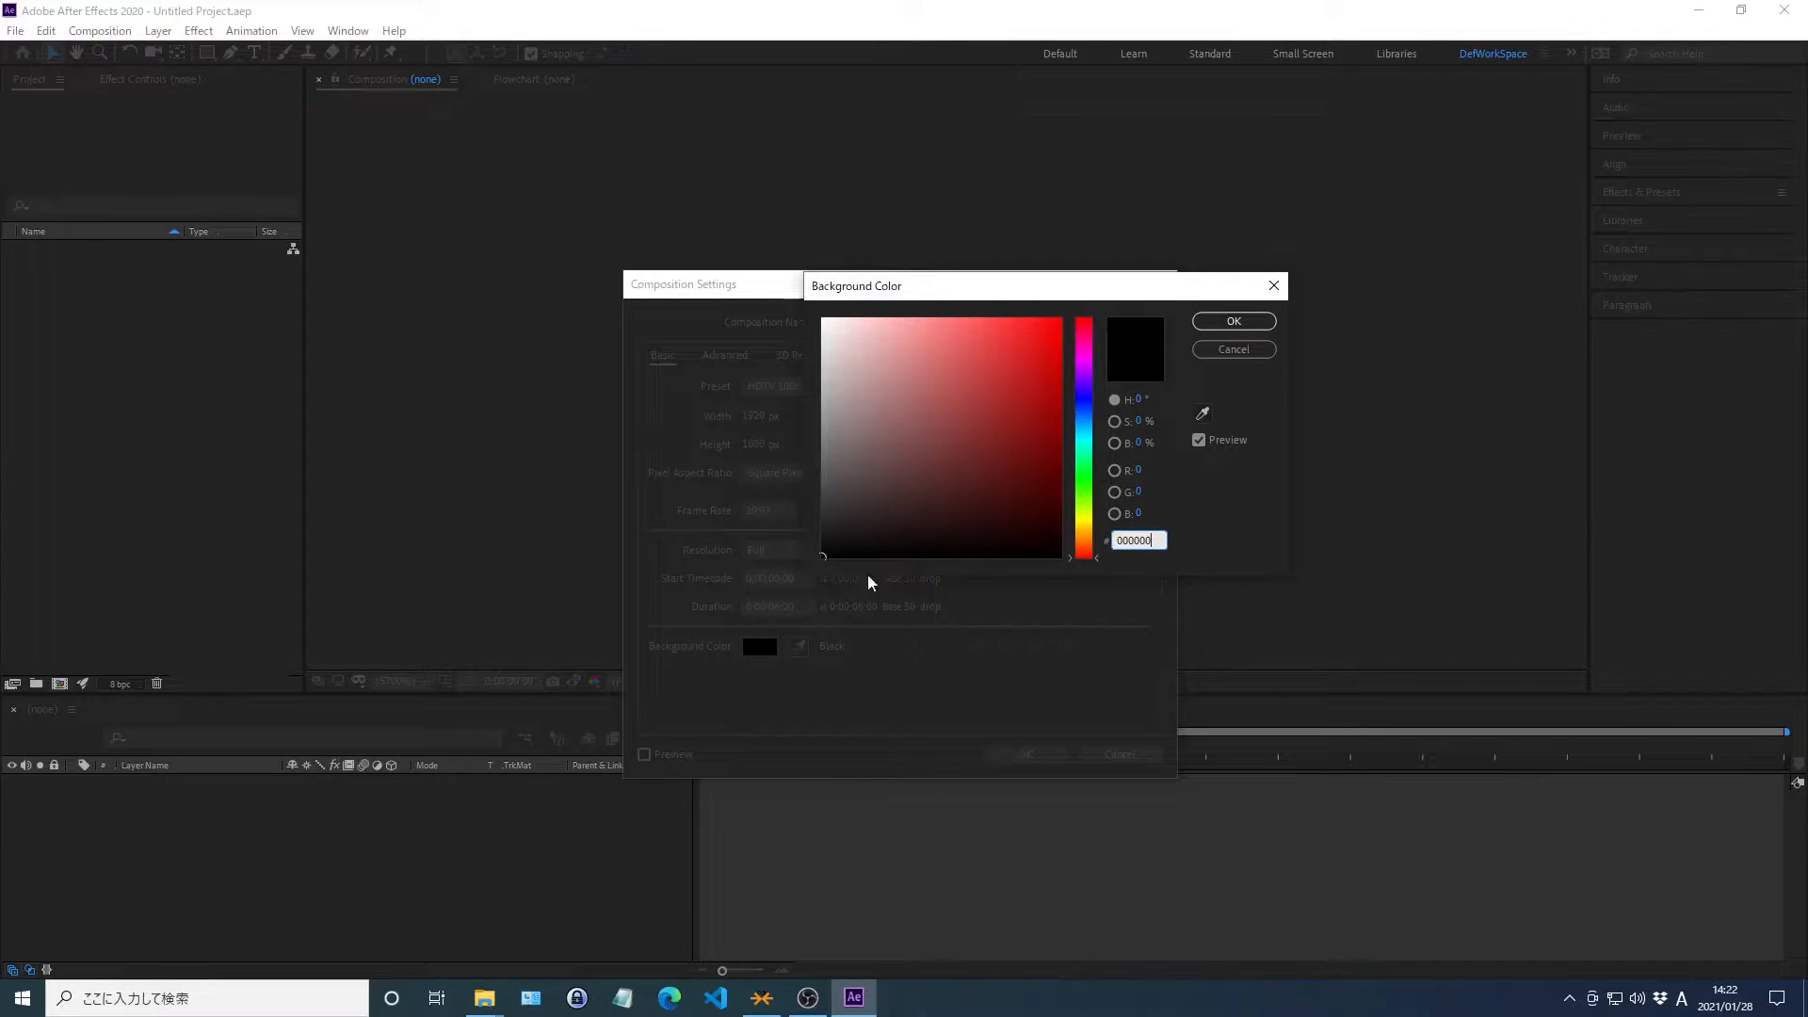
{"action": "left_click", "coordinate": [1234, 322]}
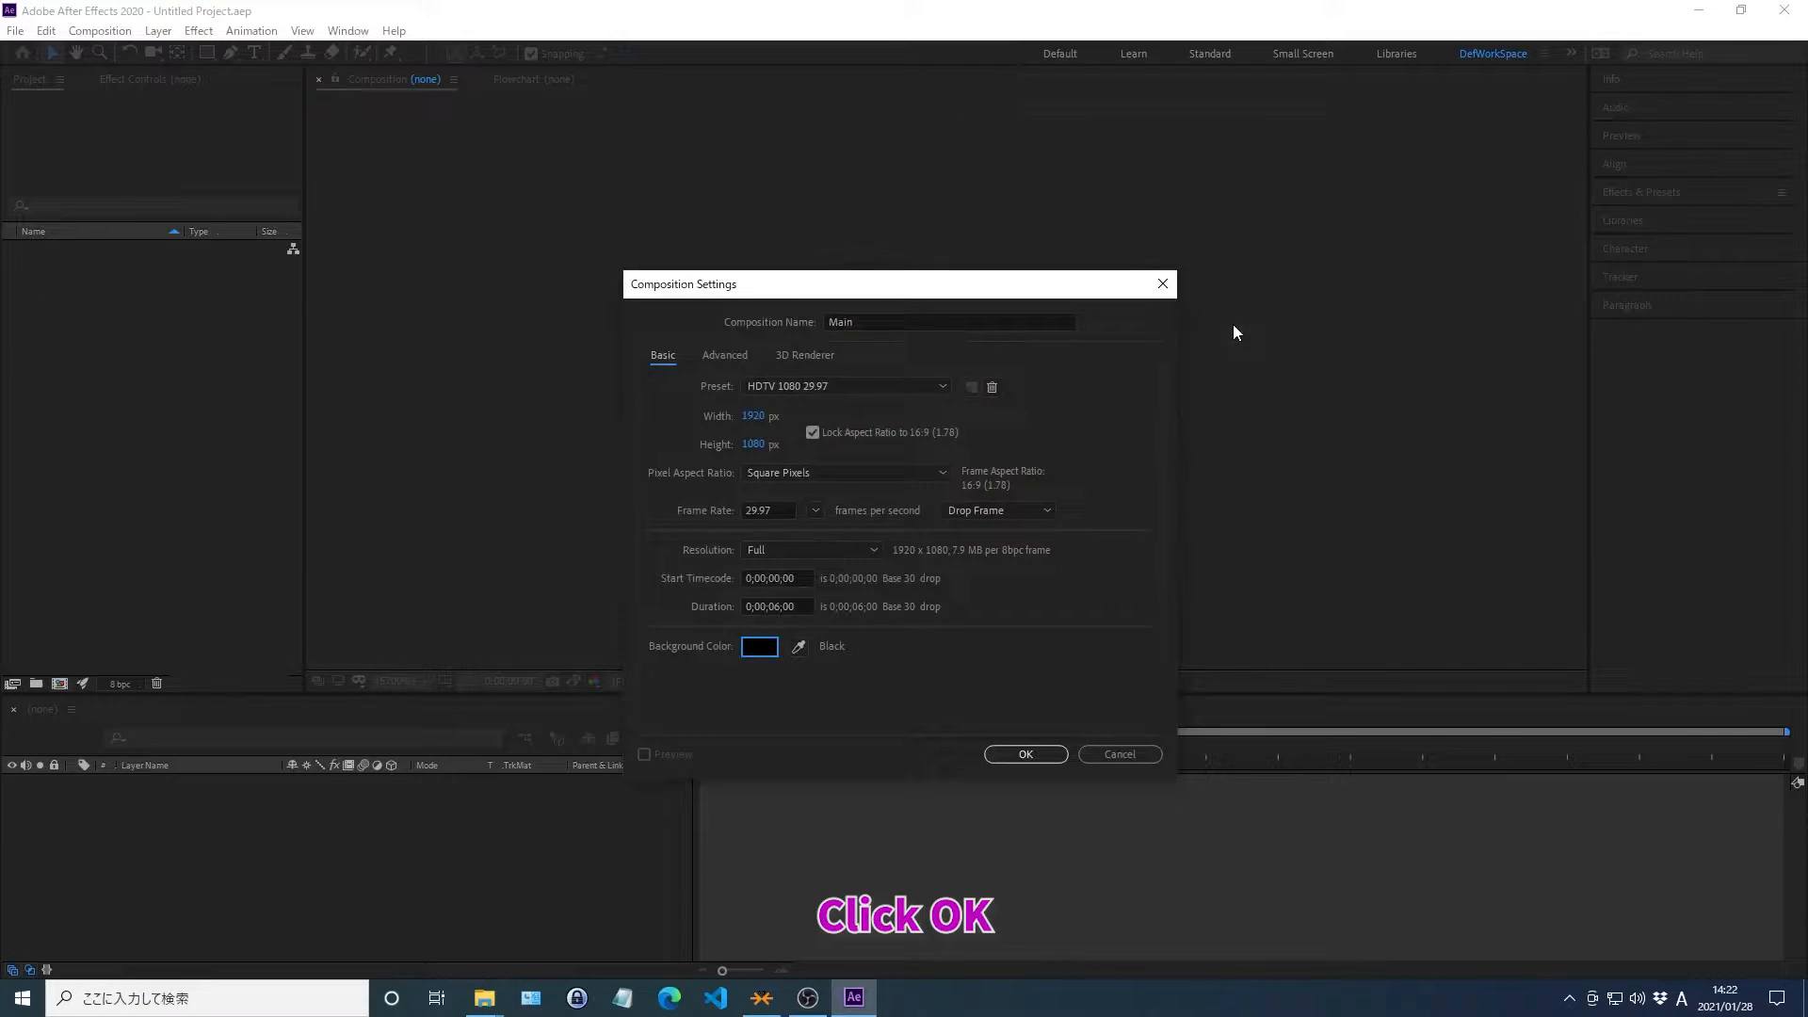
{"action": "left_click", "coordinate": [1024, 755]}
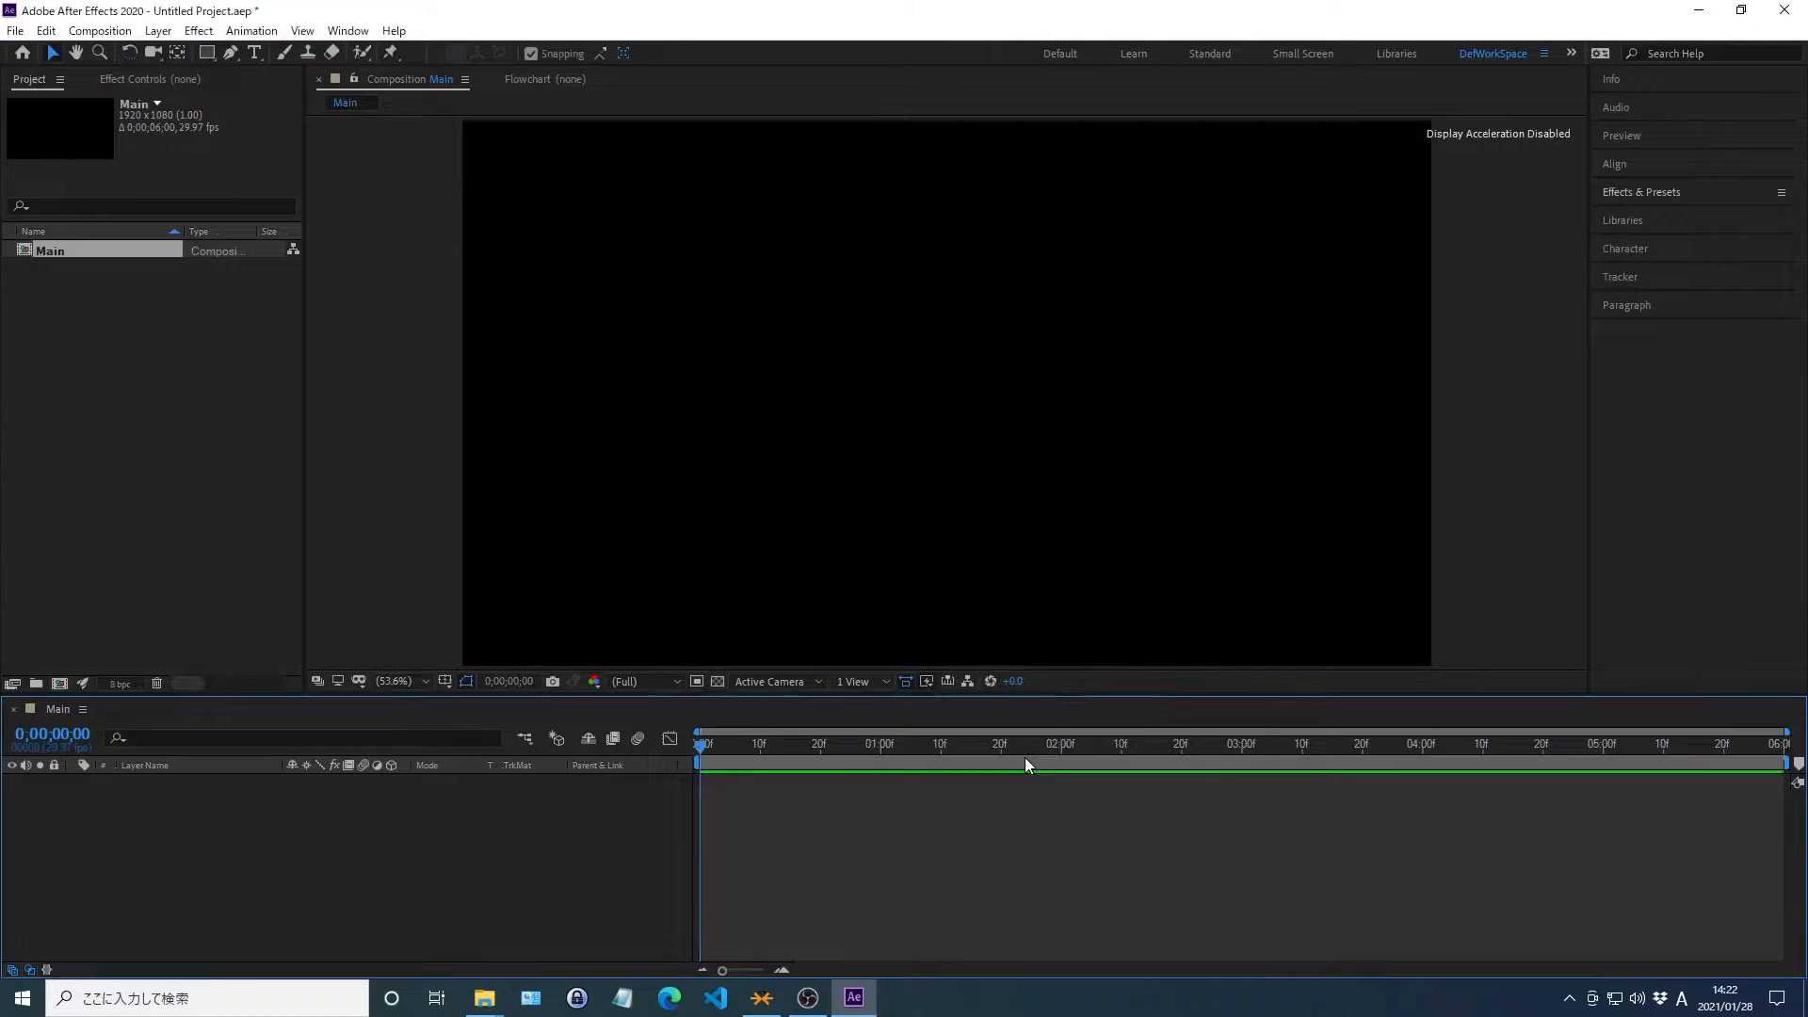
Add the text "Ayana youtube", move its anchor point to the text's center, and center the layer in the composition
{"action": "left_click", "coordinate": [254, 53]}
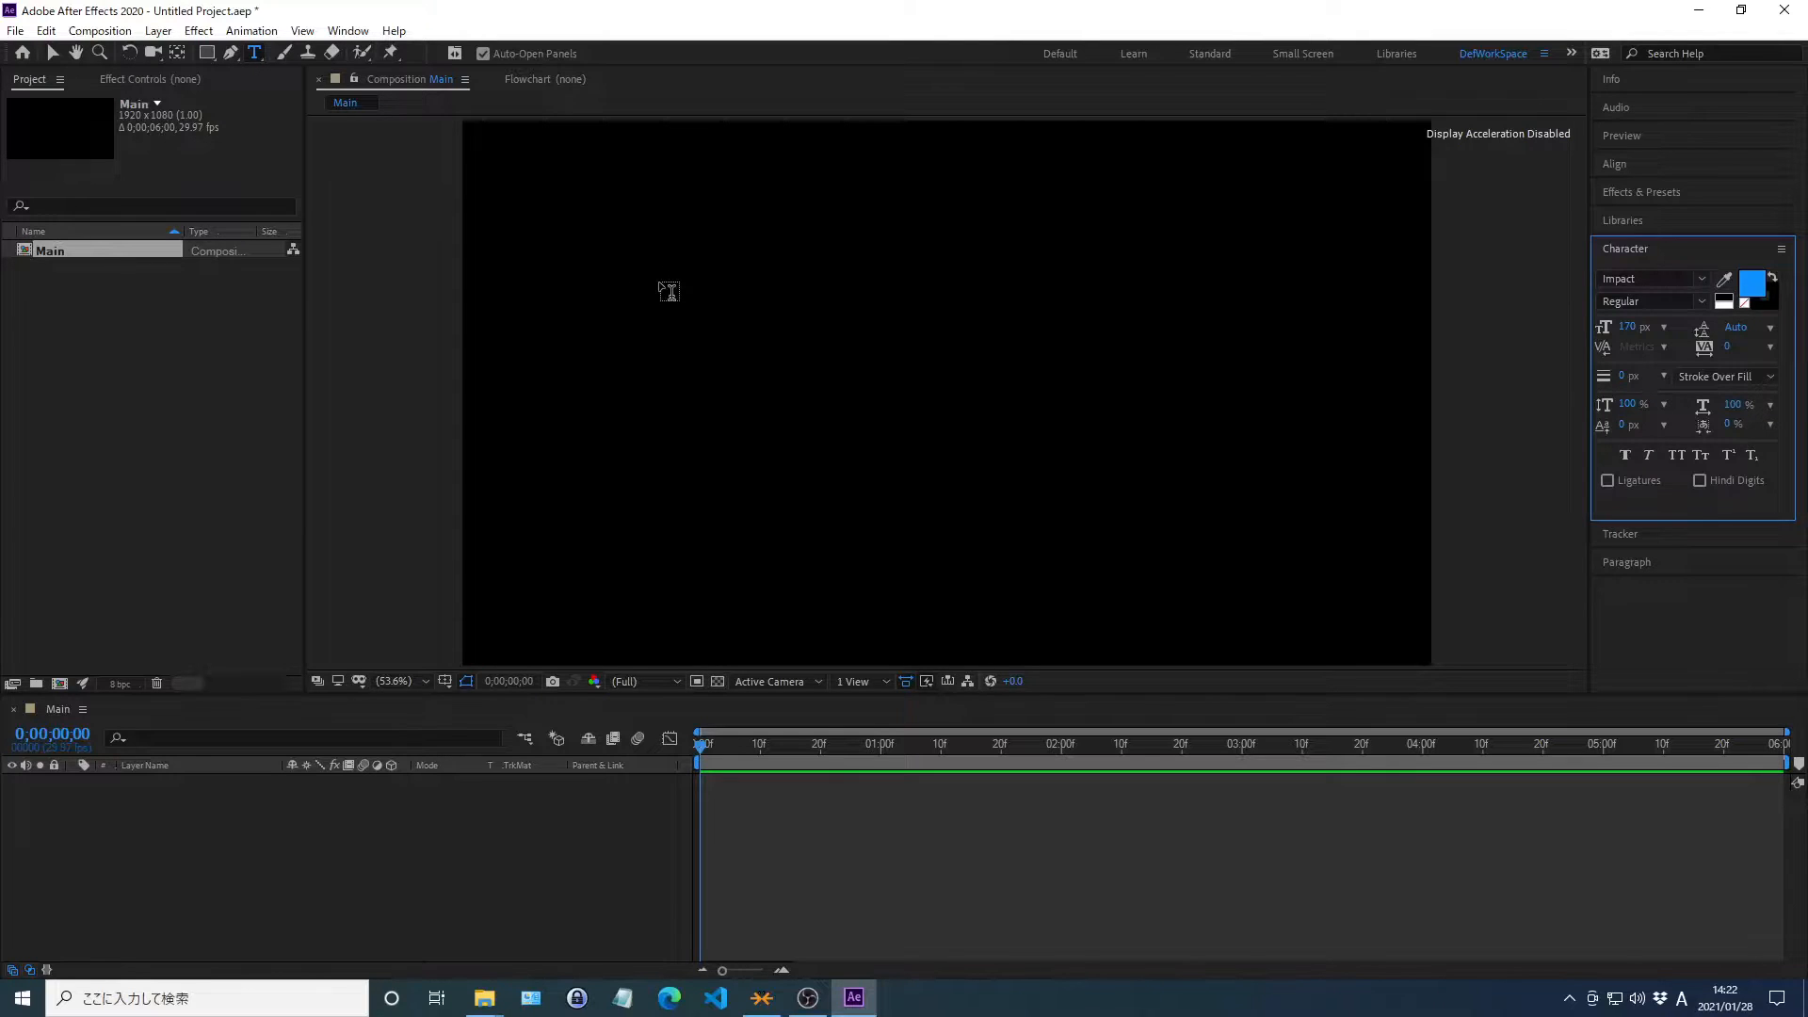
{"action": "left_click", "coordinate": [659, 283]}
{"action": "type", "text": "Ayana you"}
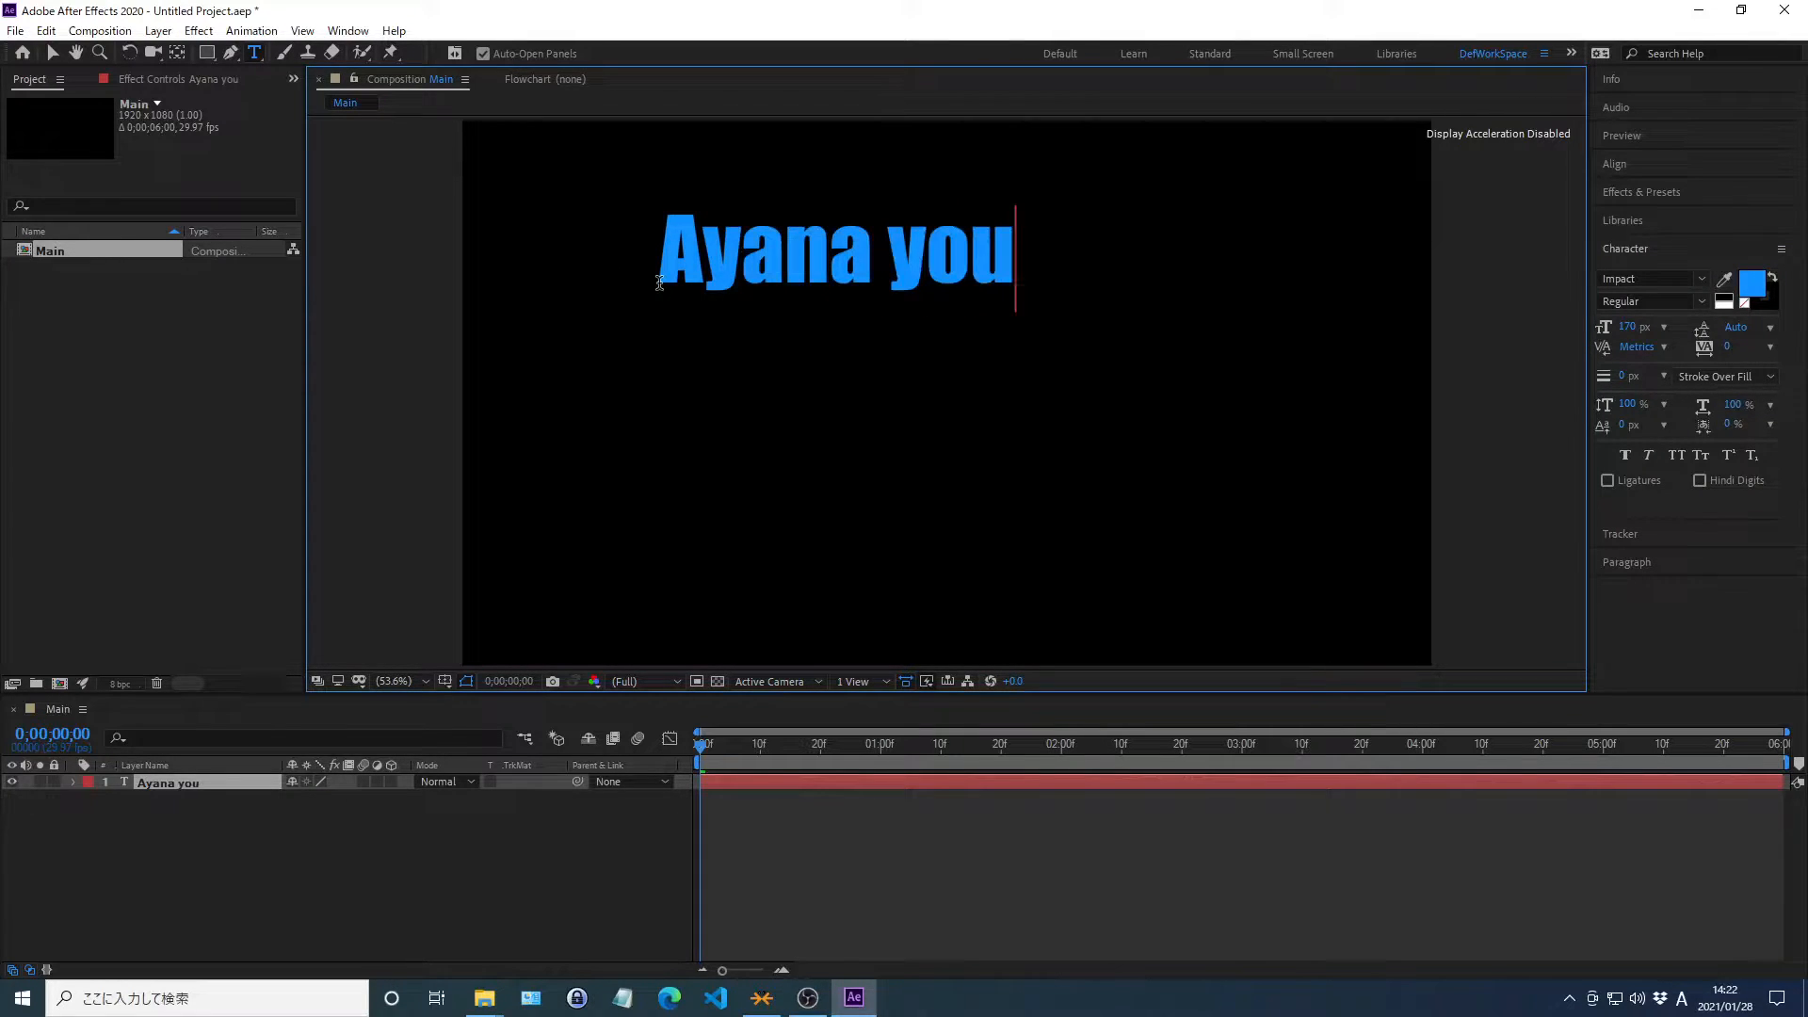
{"action": "type", "text": "tube"}
{"action": "key", "text": "Escape"}
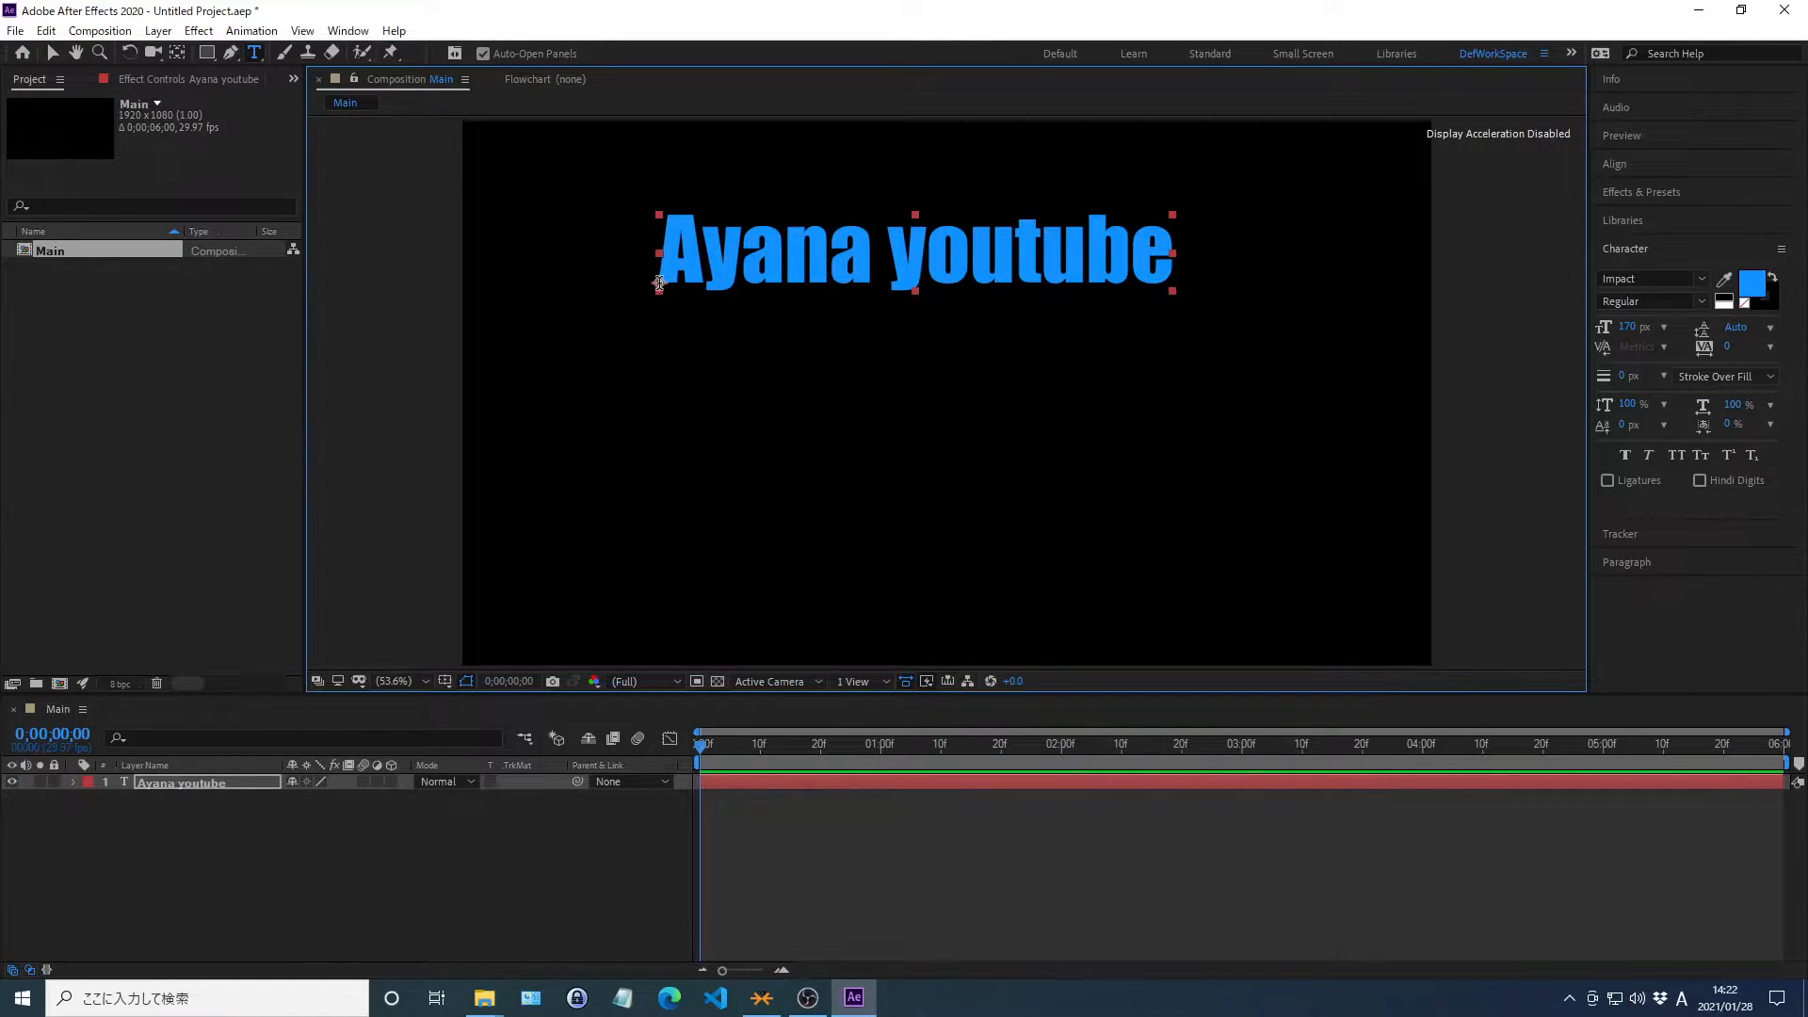
{"action": "key", "text": "ctrl+alt+Home"}
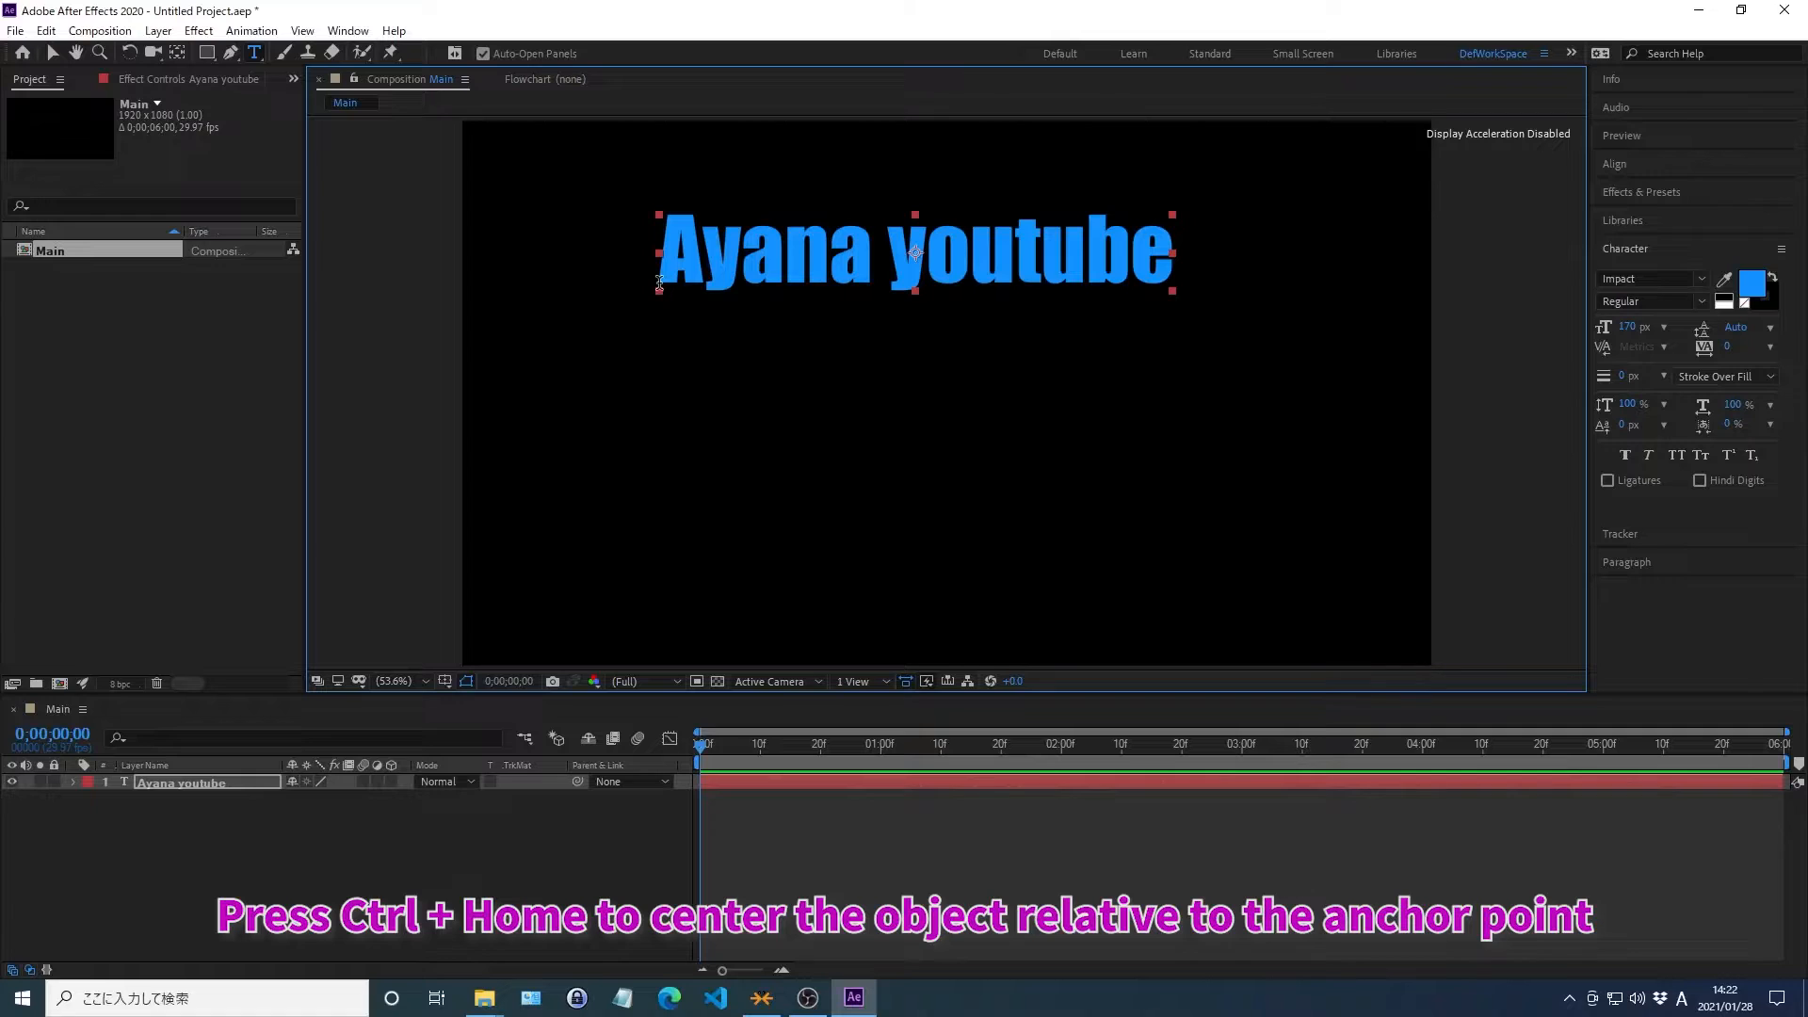
{"action": "key", "text": "ctrl+Home"}
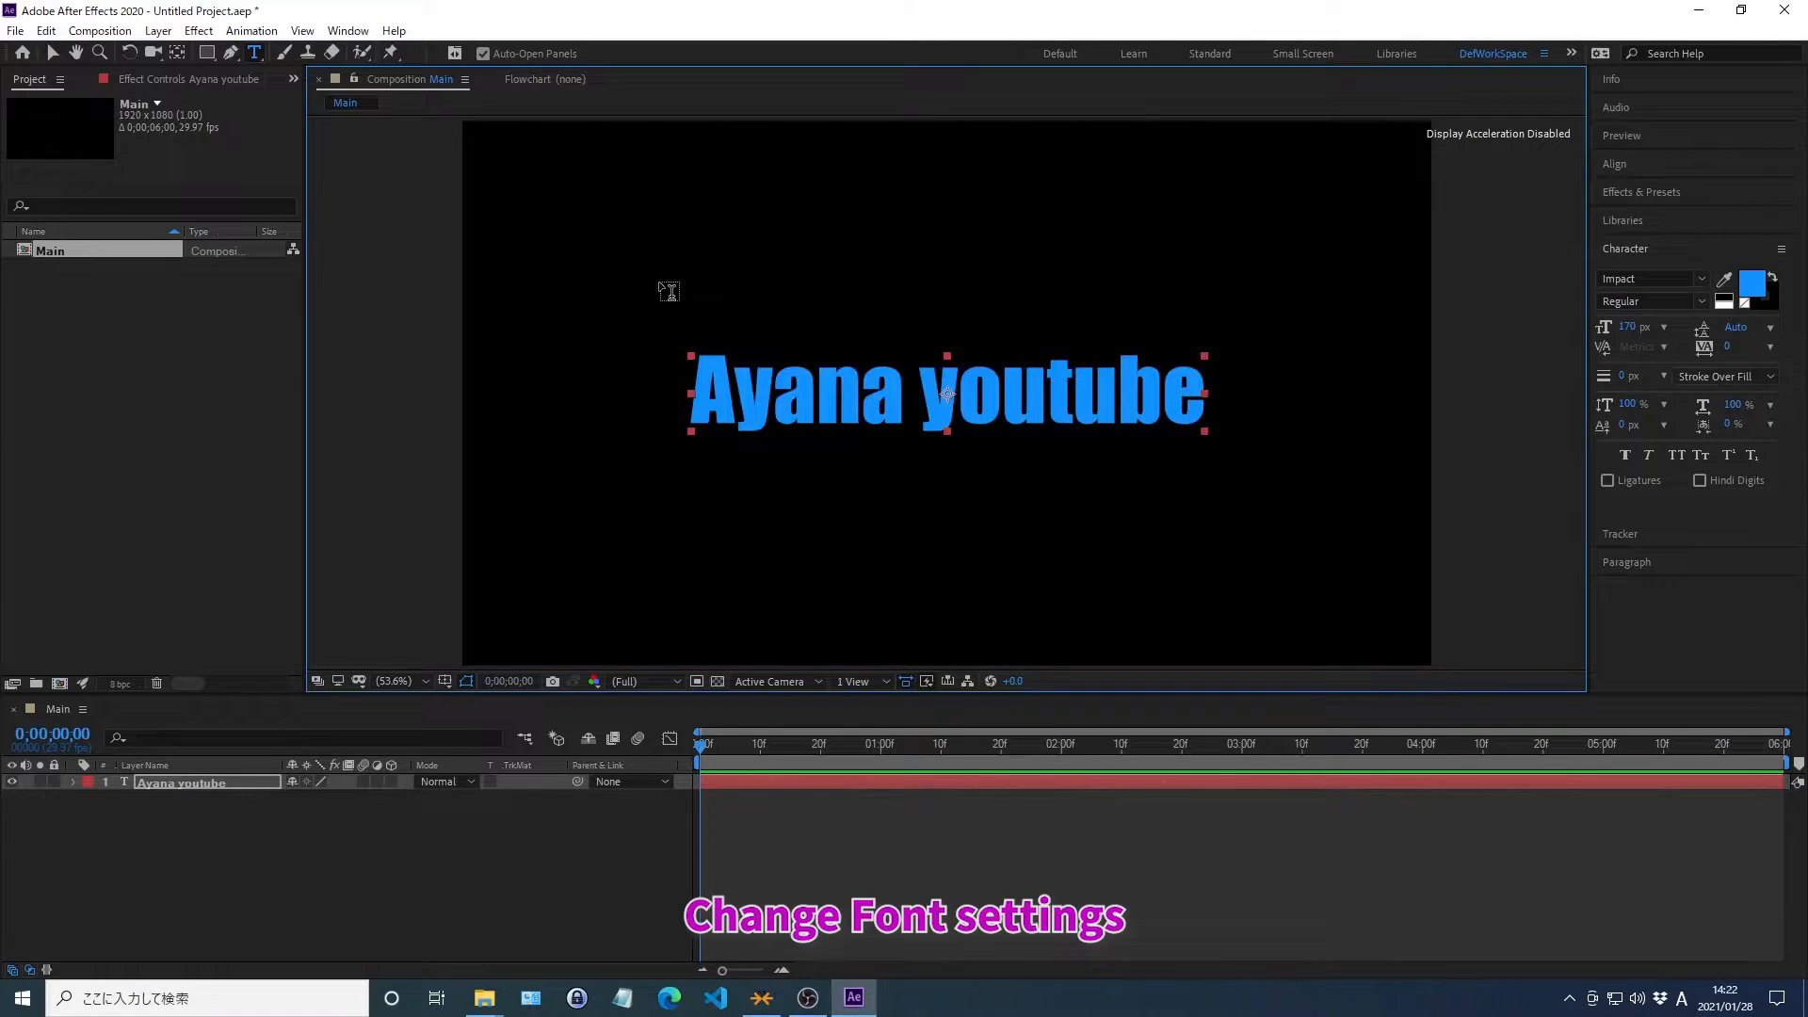
Set the text layer's font size to 170 px
{"action": "left_click", "coordinate": [1626, 275]}
{"action": "key", "text": "Escape"}
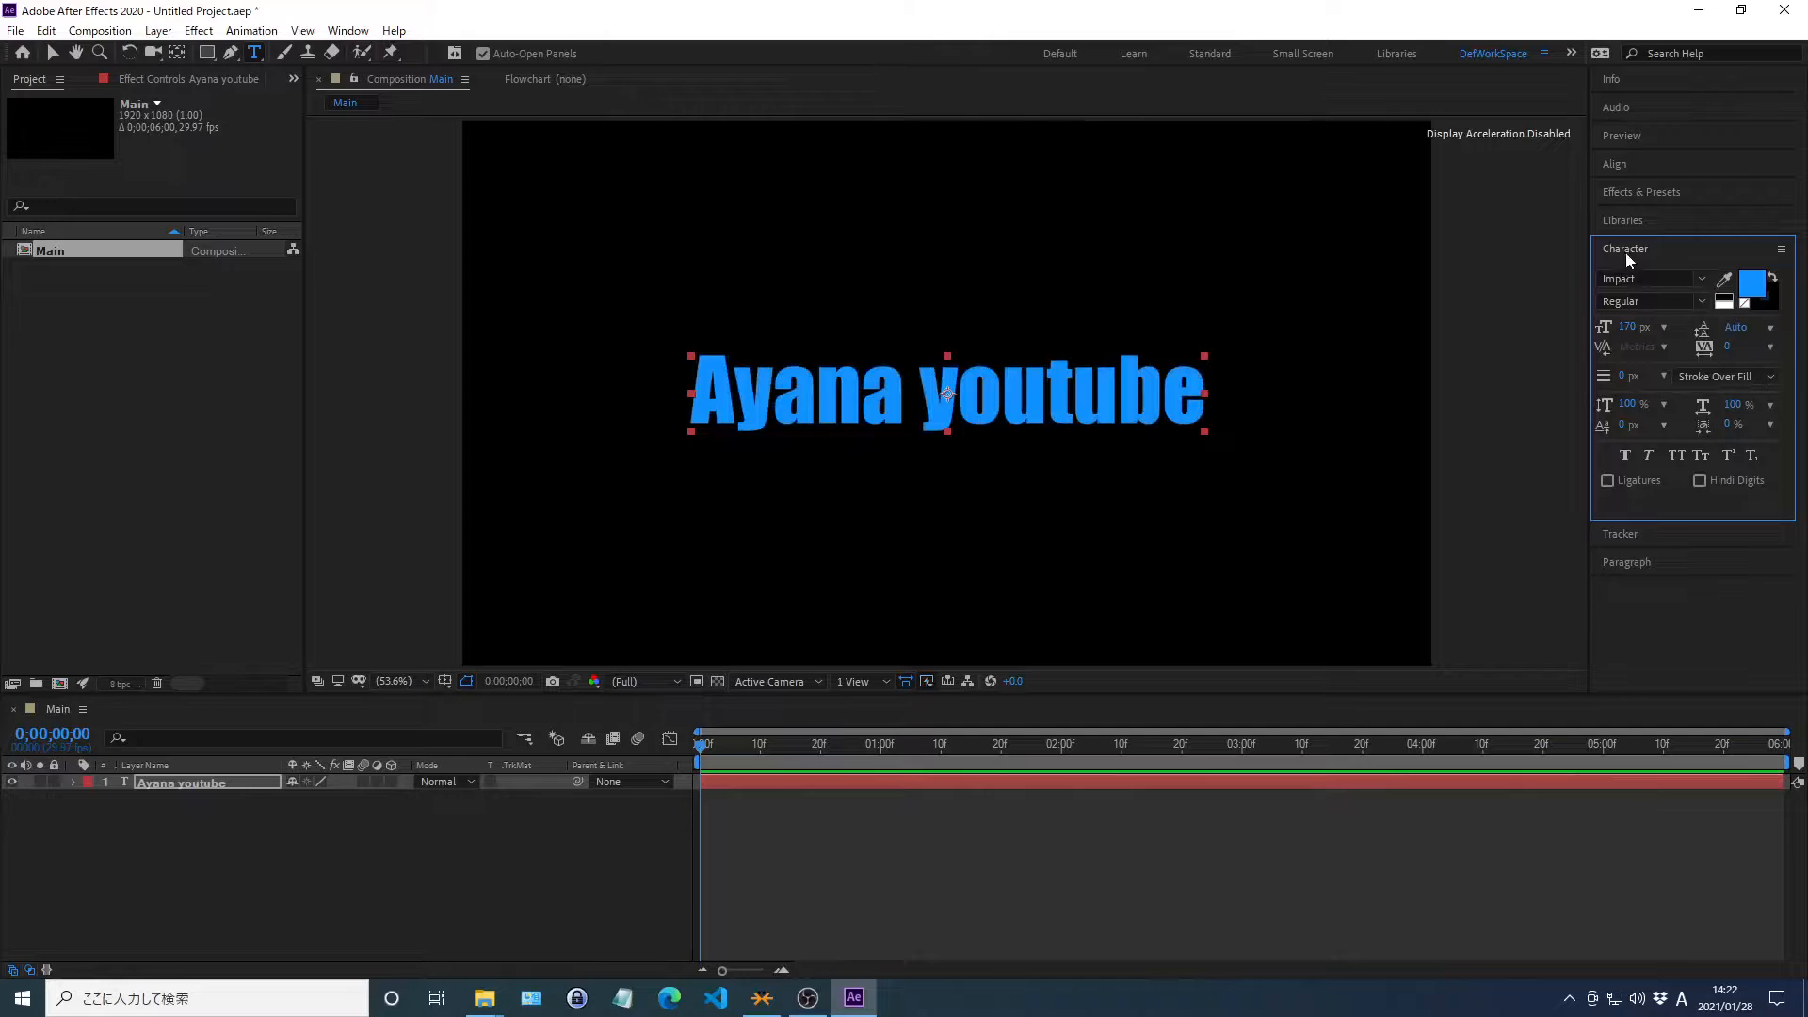
{"action": "left_click", "coordinate": [1628, 327]}
{"action": "type", "text": "170"}
{"action": "key", "text": "Return"}
{"action": "left_click", "coordinate": [1625, 249]}
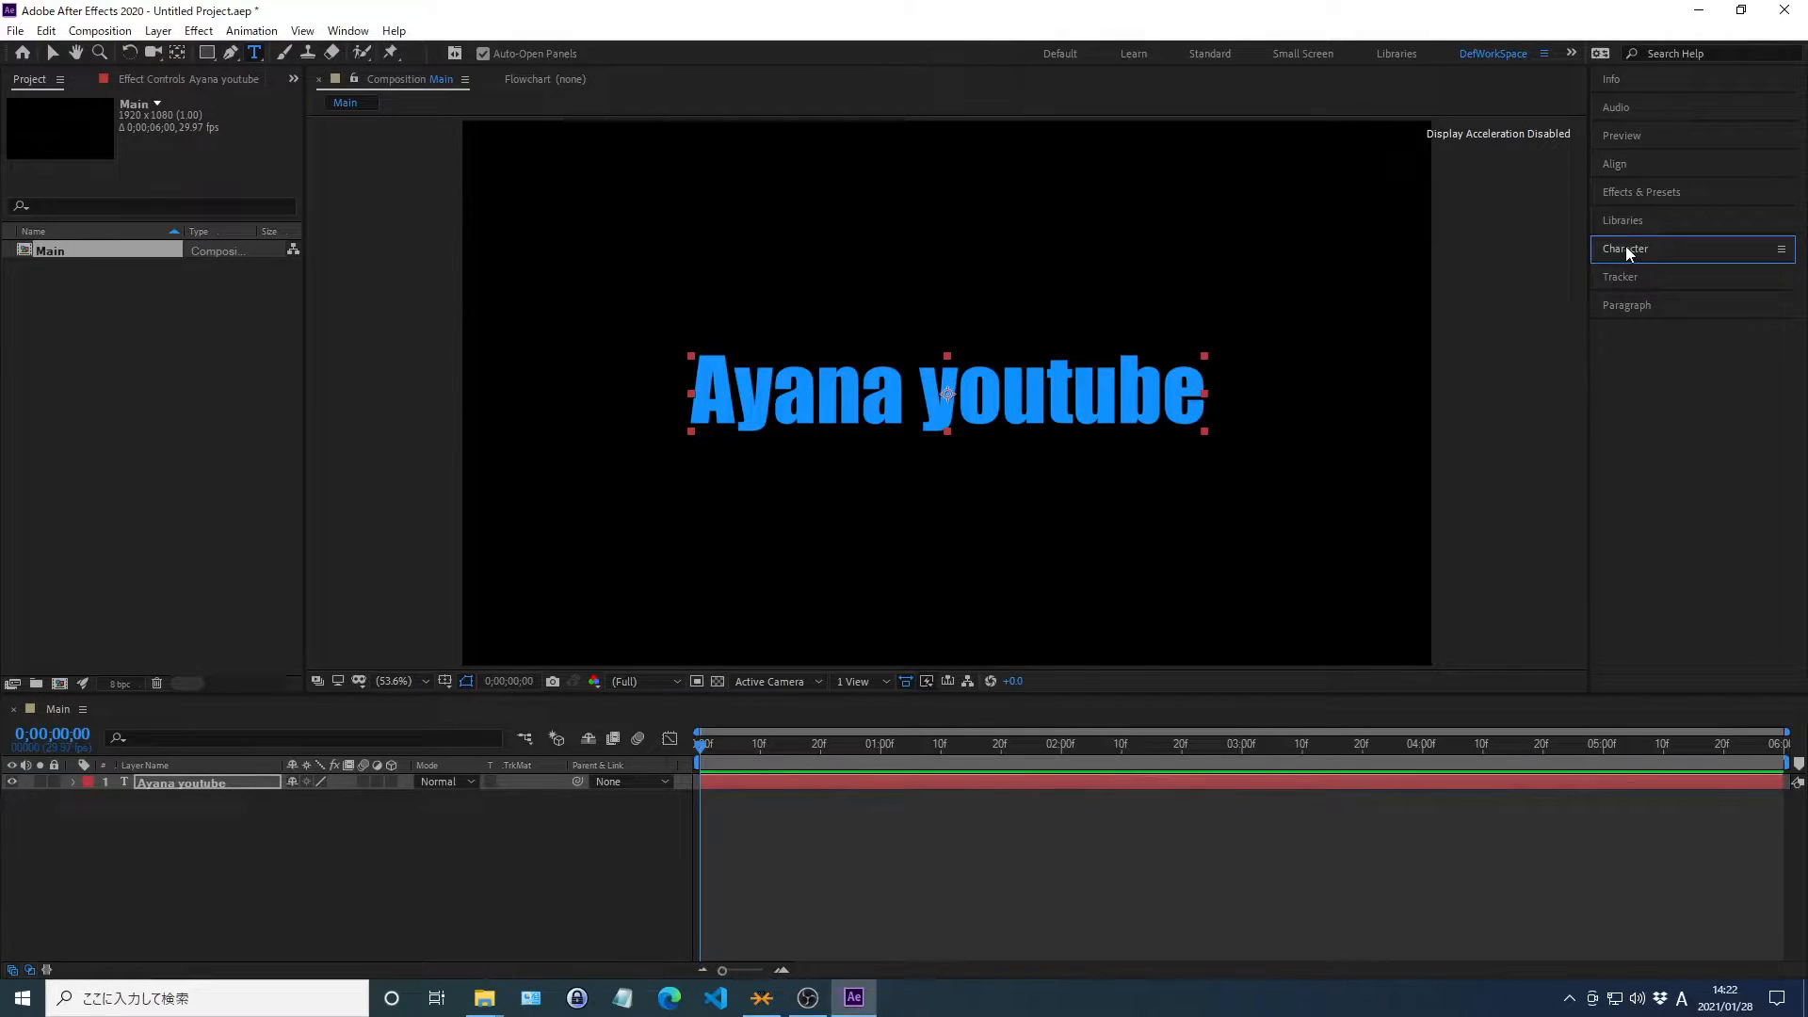
Show only the text layer's Scale and Rotation properties in the timeline
{"action": "key", "text": "KP_1"}
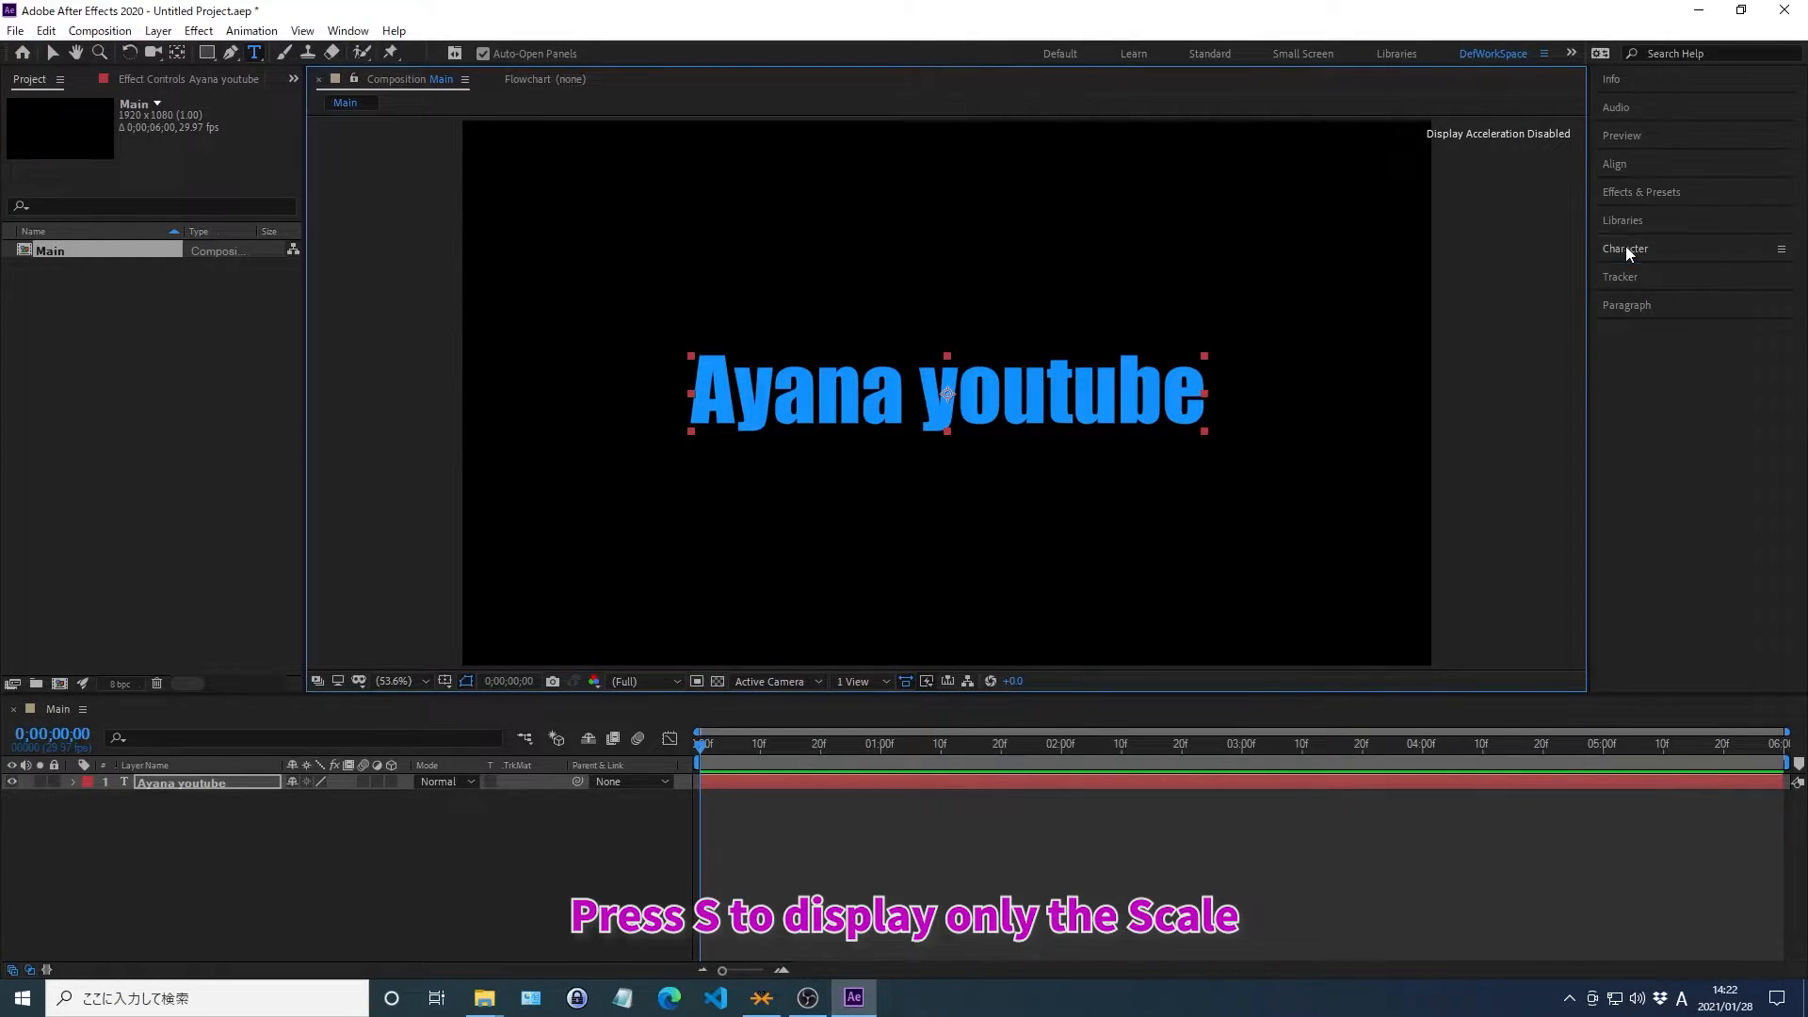
{"action": "key", "text": "s"}
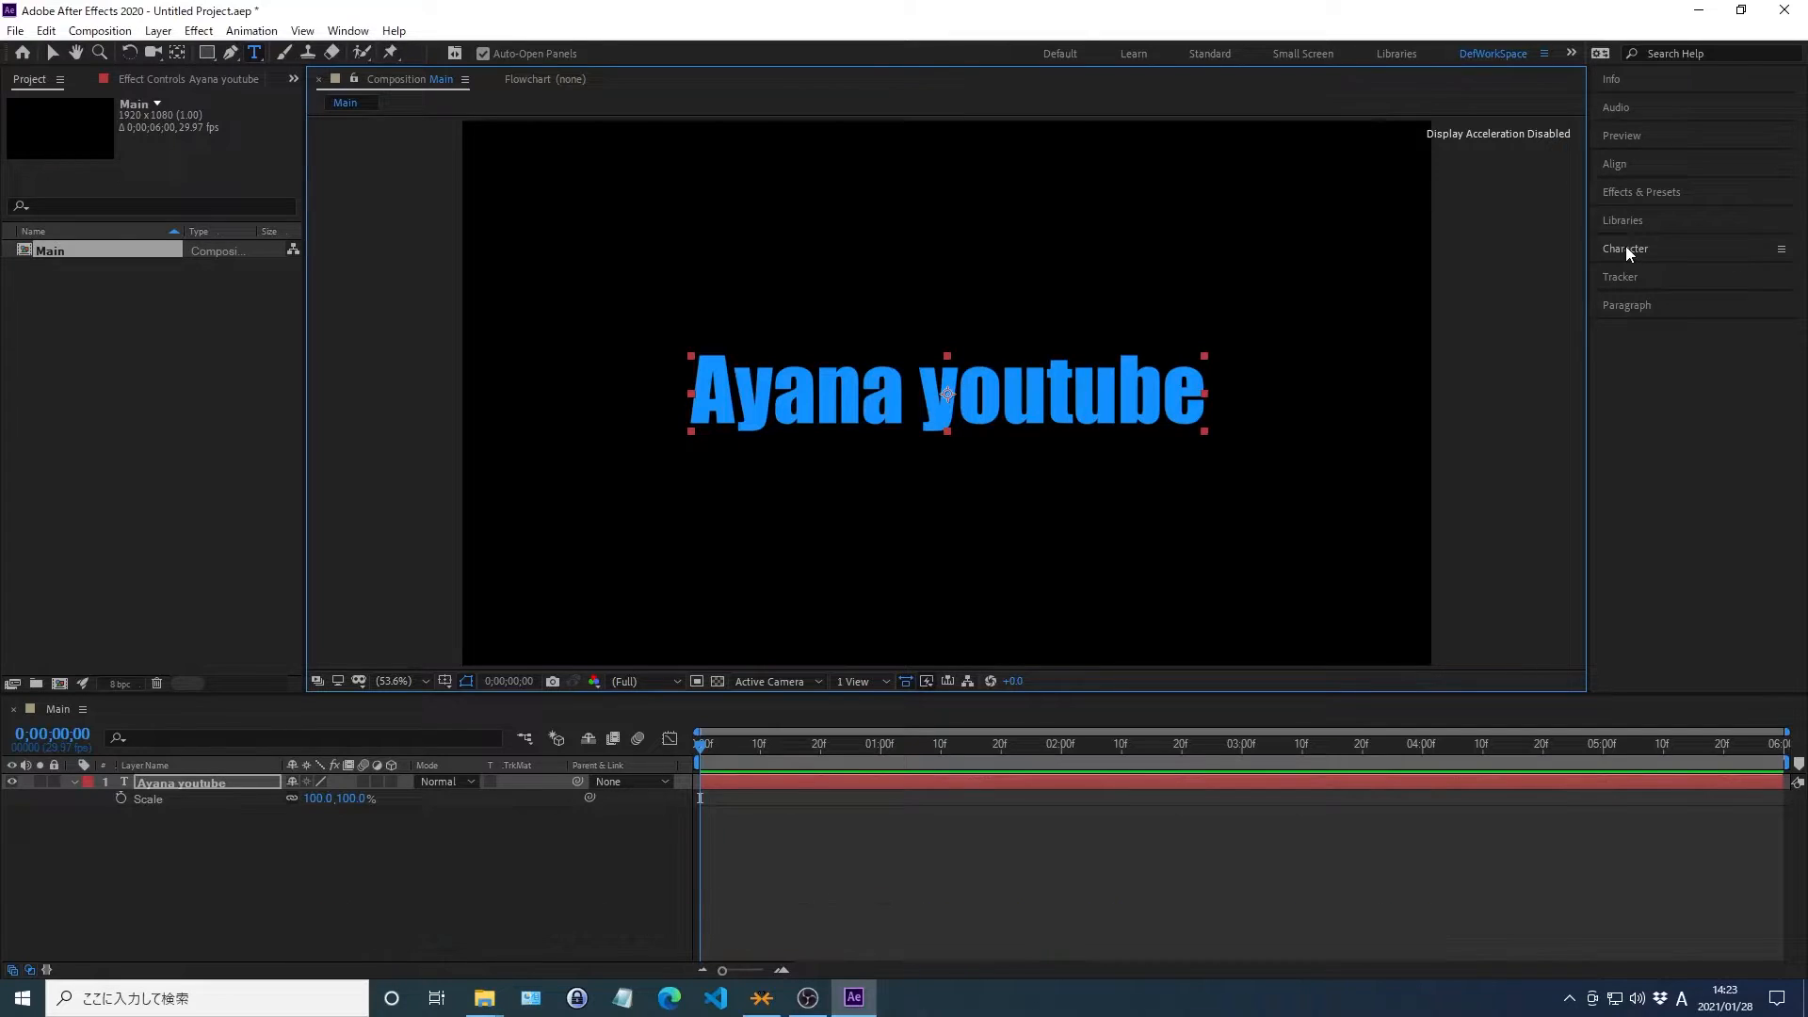
{"action": "key", "text": "shift+r"}
At 0;00;00;03, set the text layer's Scale to 0% and enable keyframing for it
{"action": "key", "text": "alt+shift+j"}
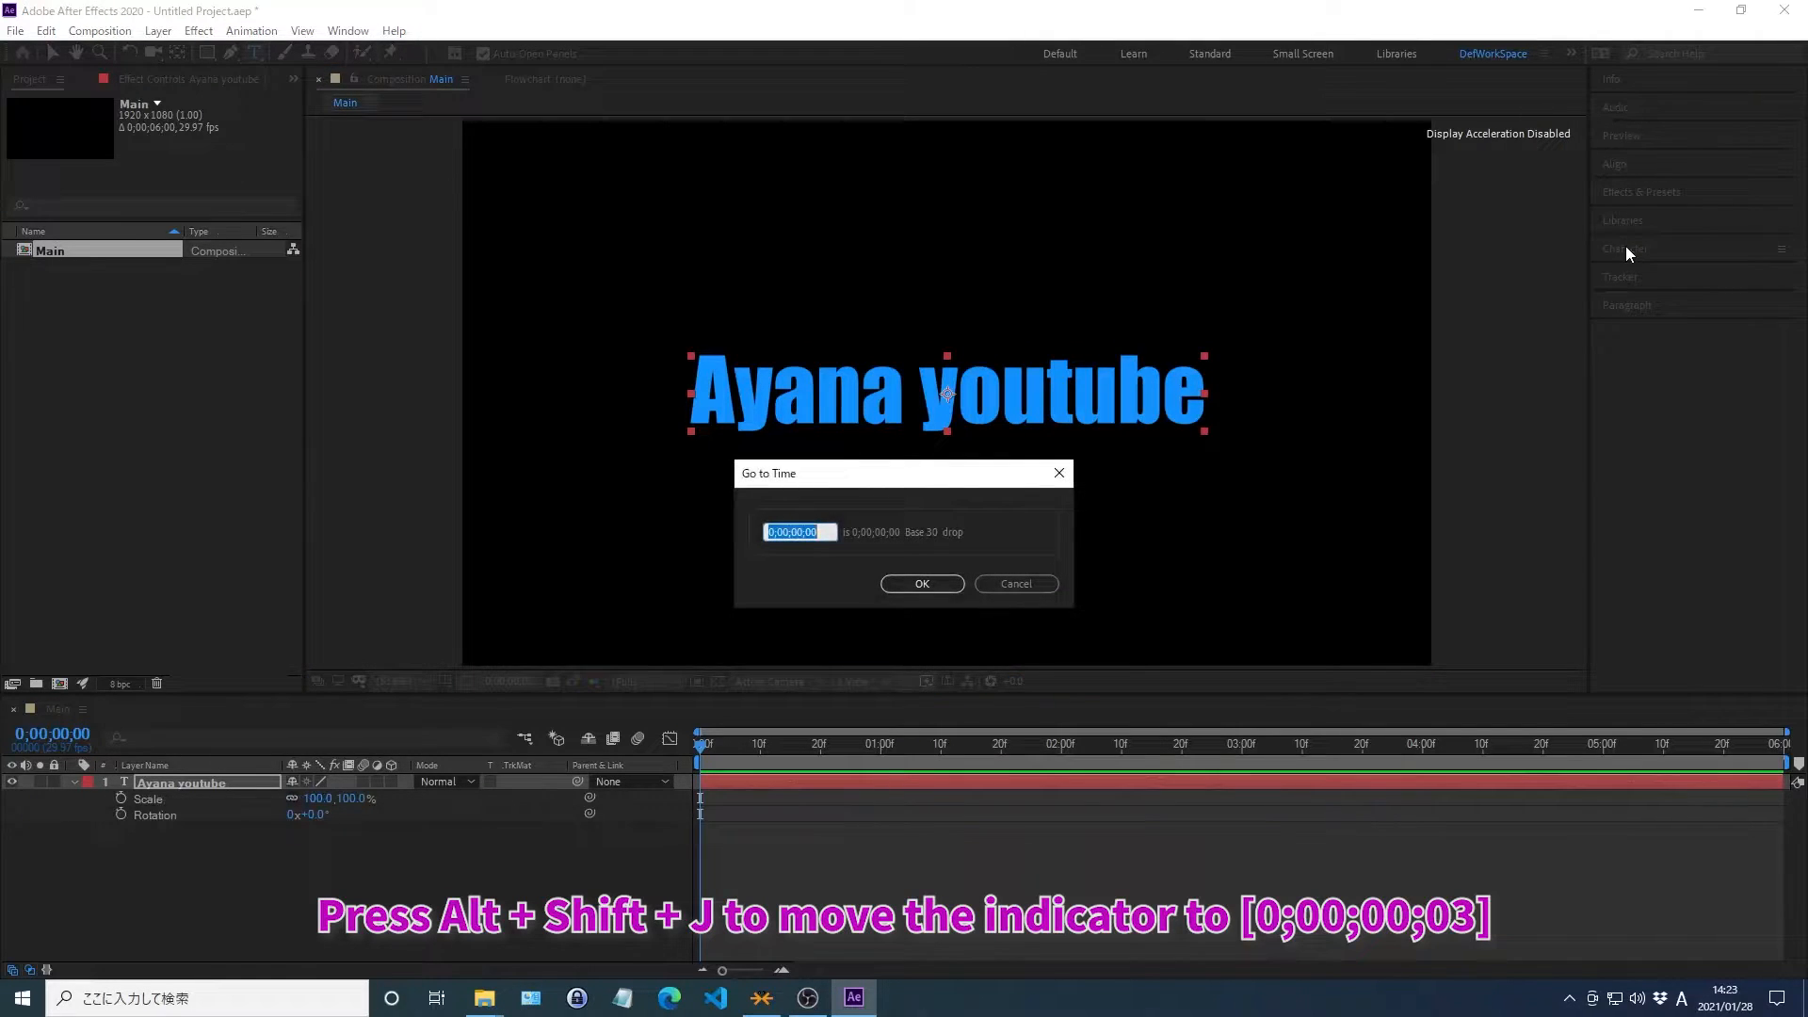
{"action": "type", "text": "0;00;00;03"}
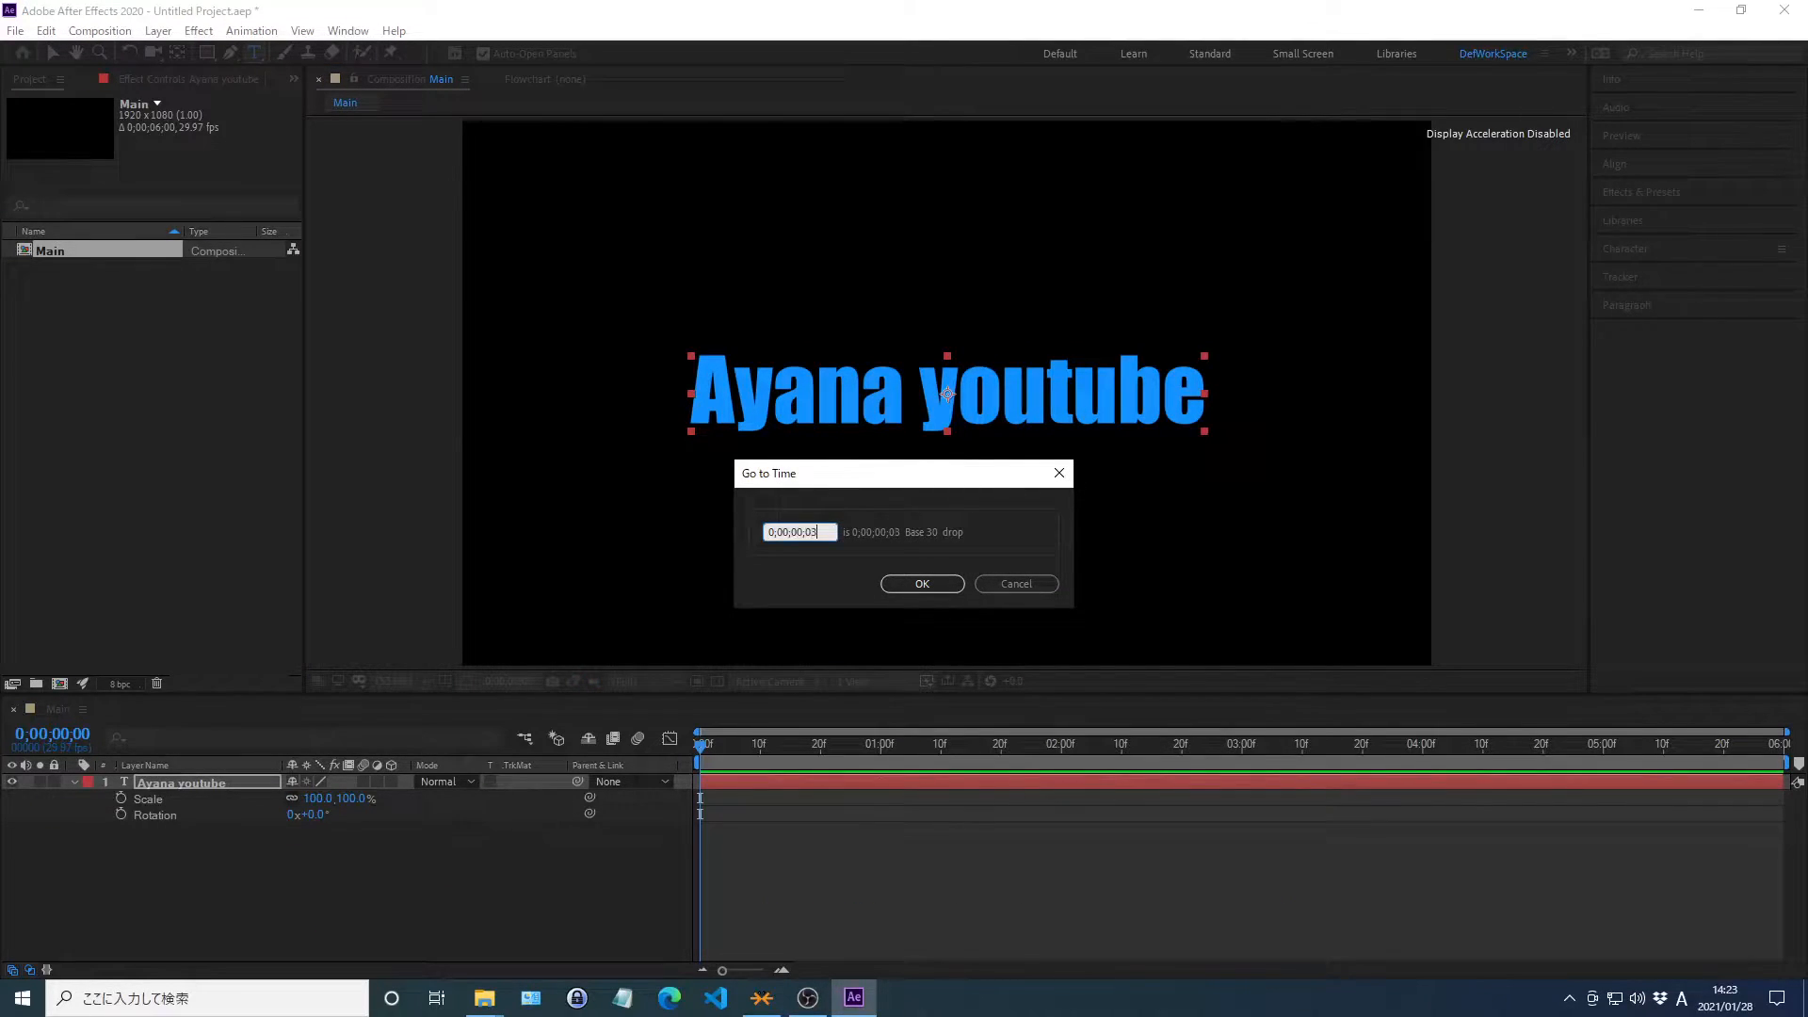
{"action": "key", "text": "Return"}
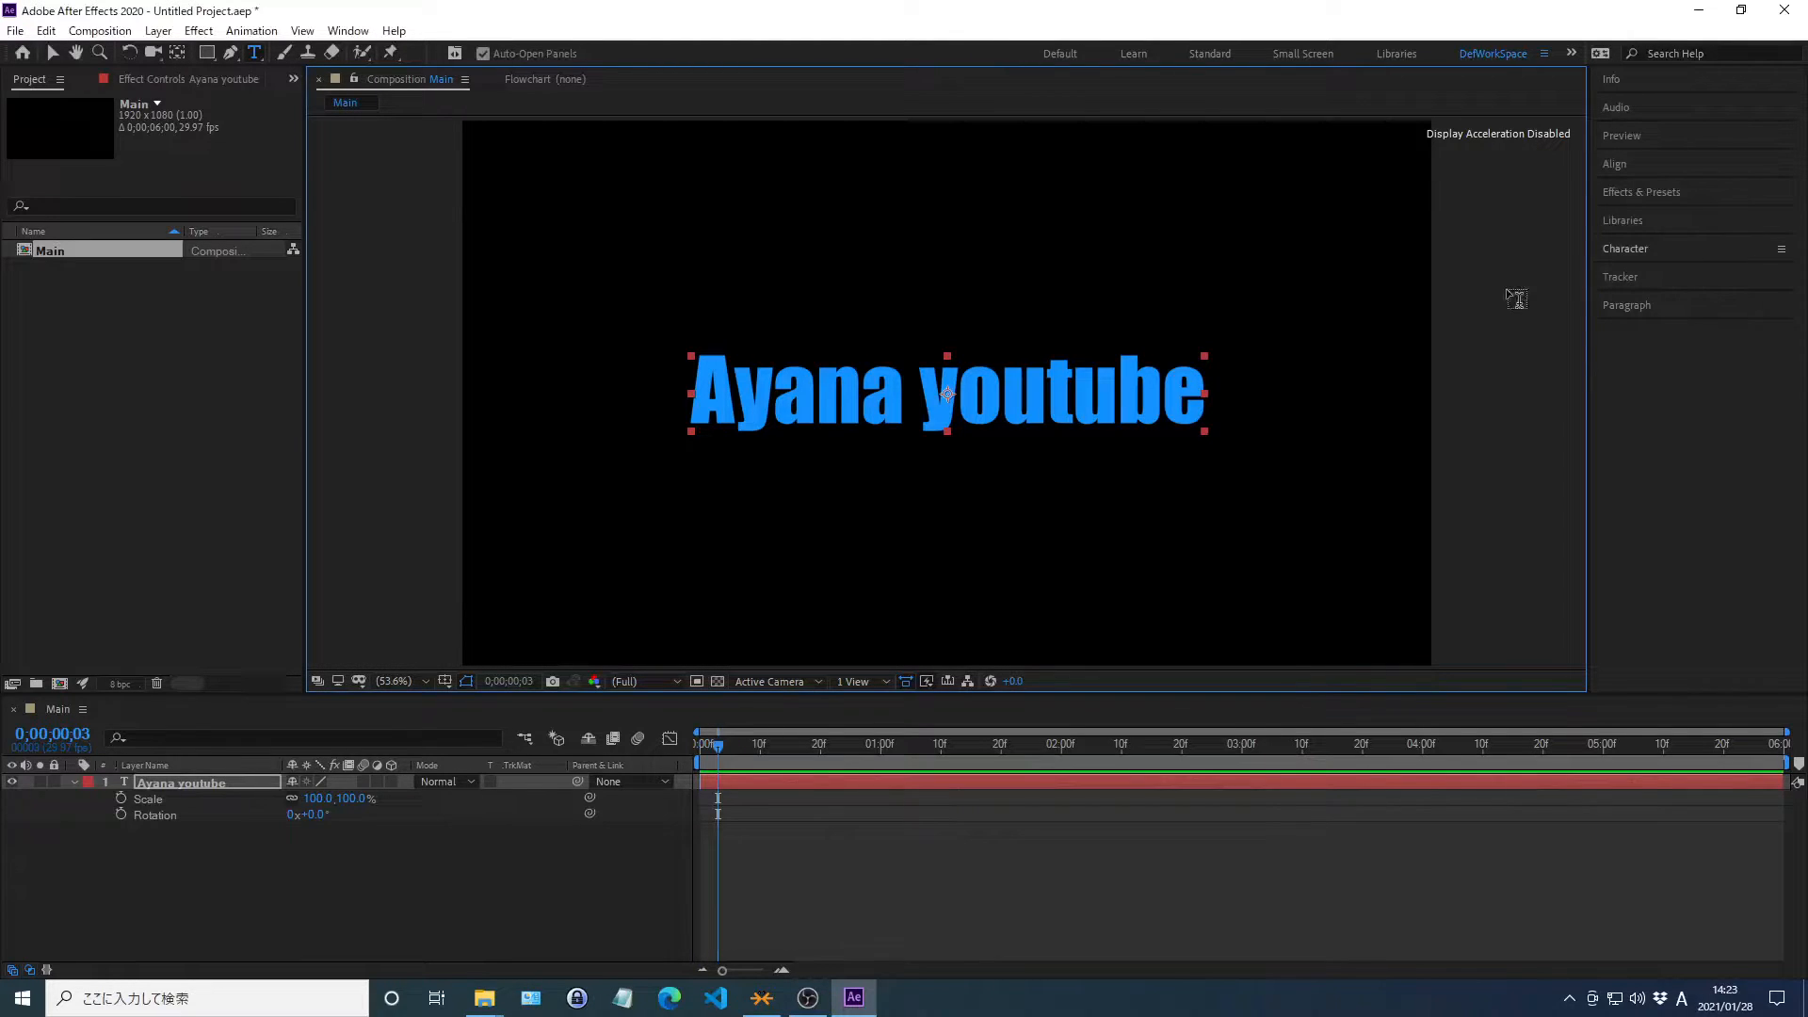
{"action": "right_click", "coordinate": [149, 801]}
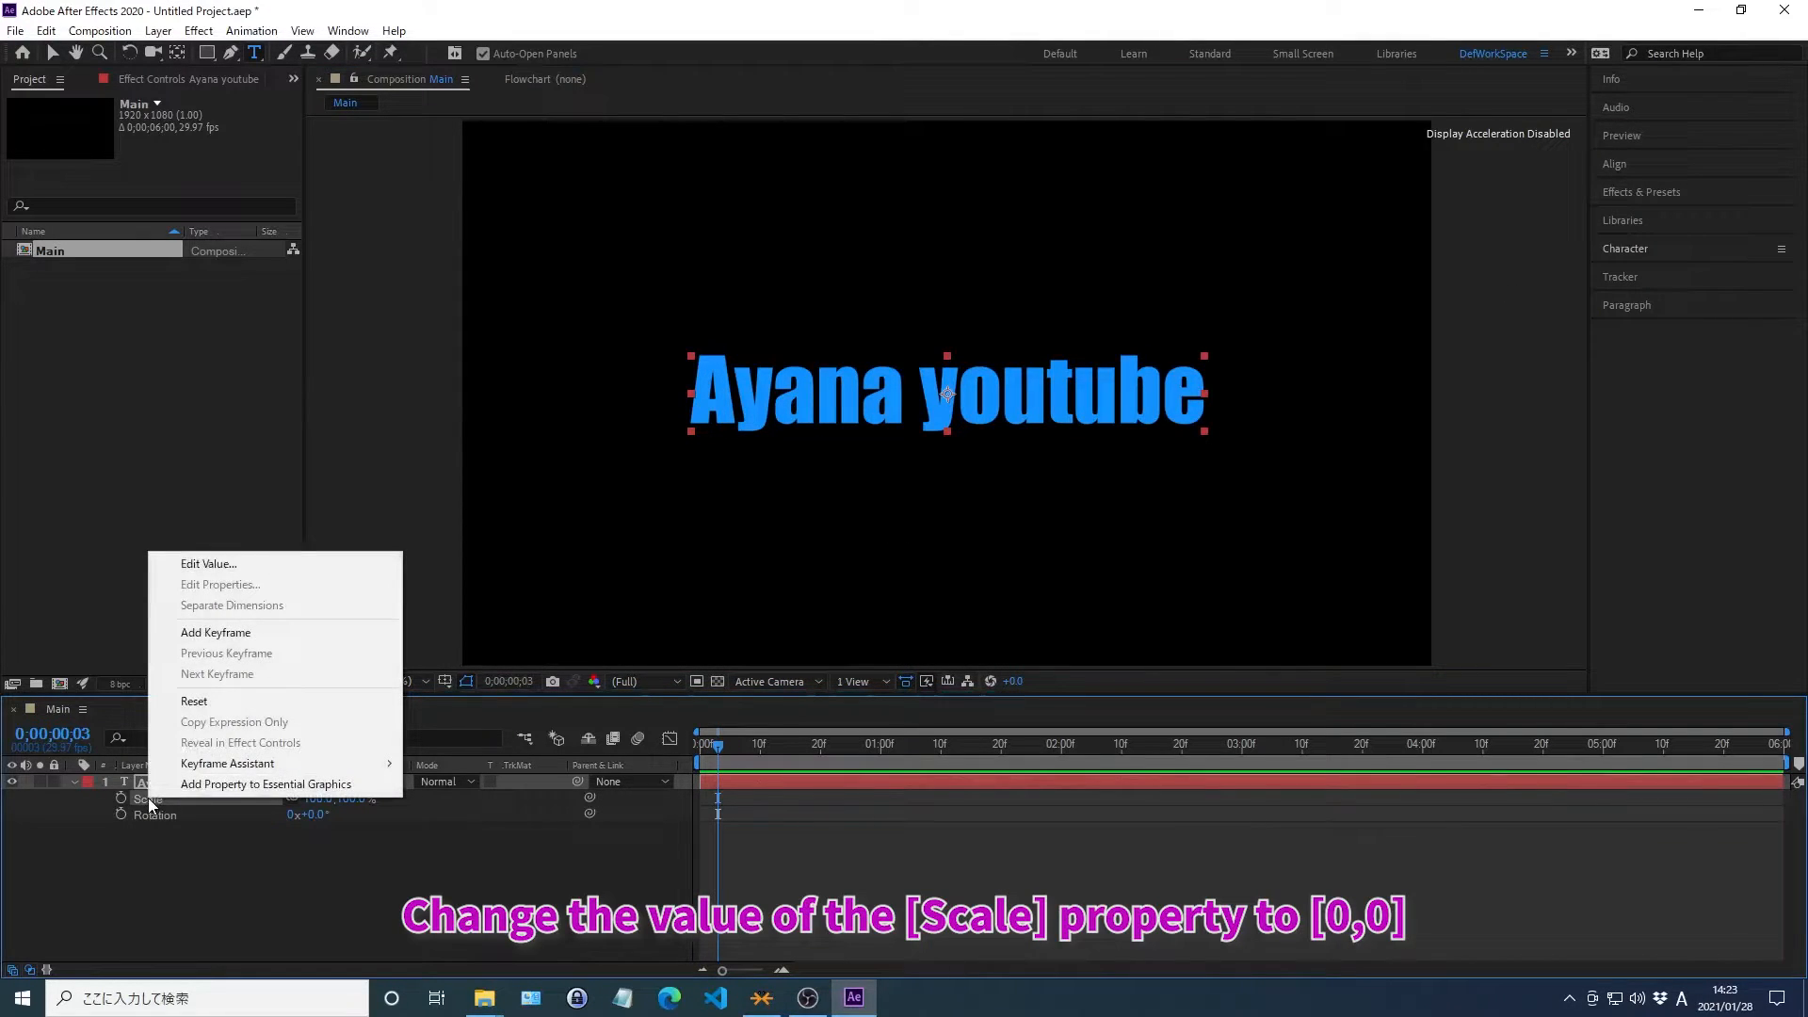
{"action": "left_click", "coordinate": [209, 564]}
{"action": "type", "text": "0"}
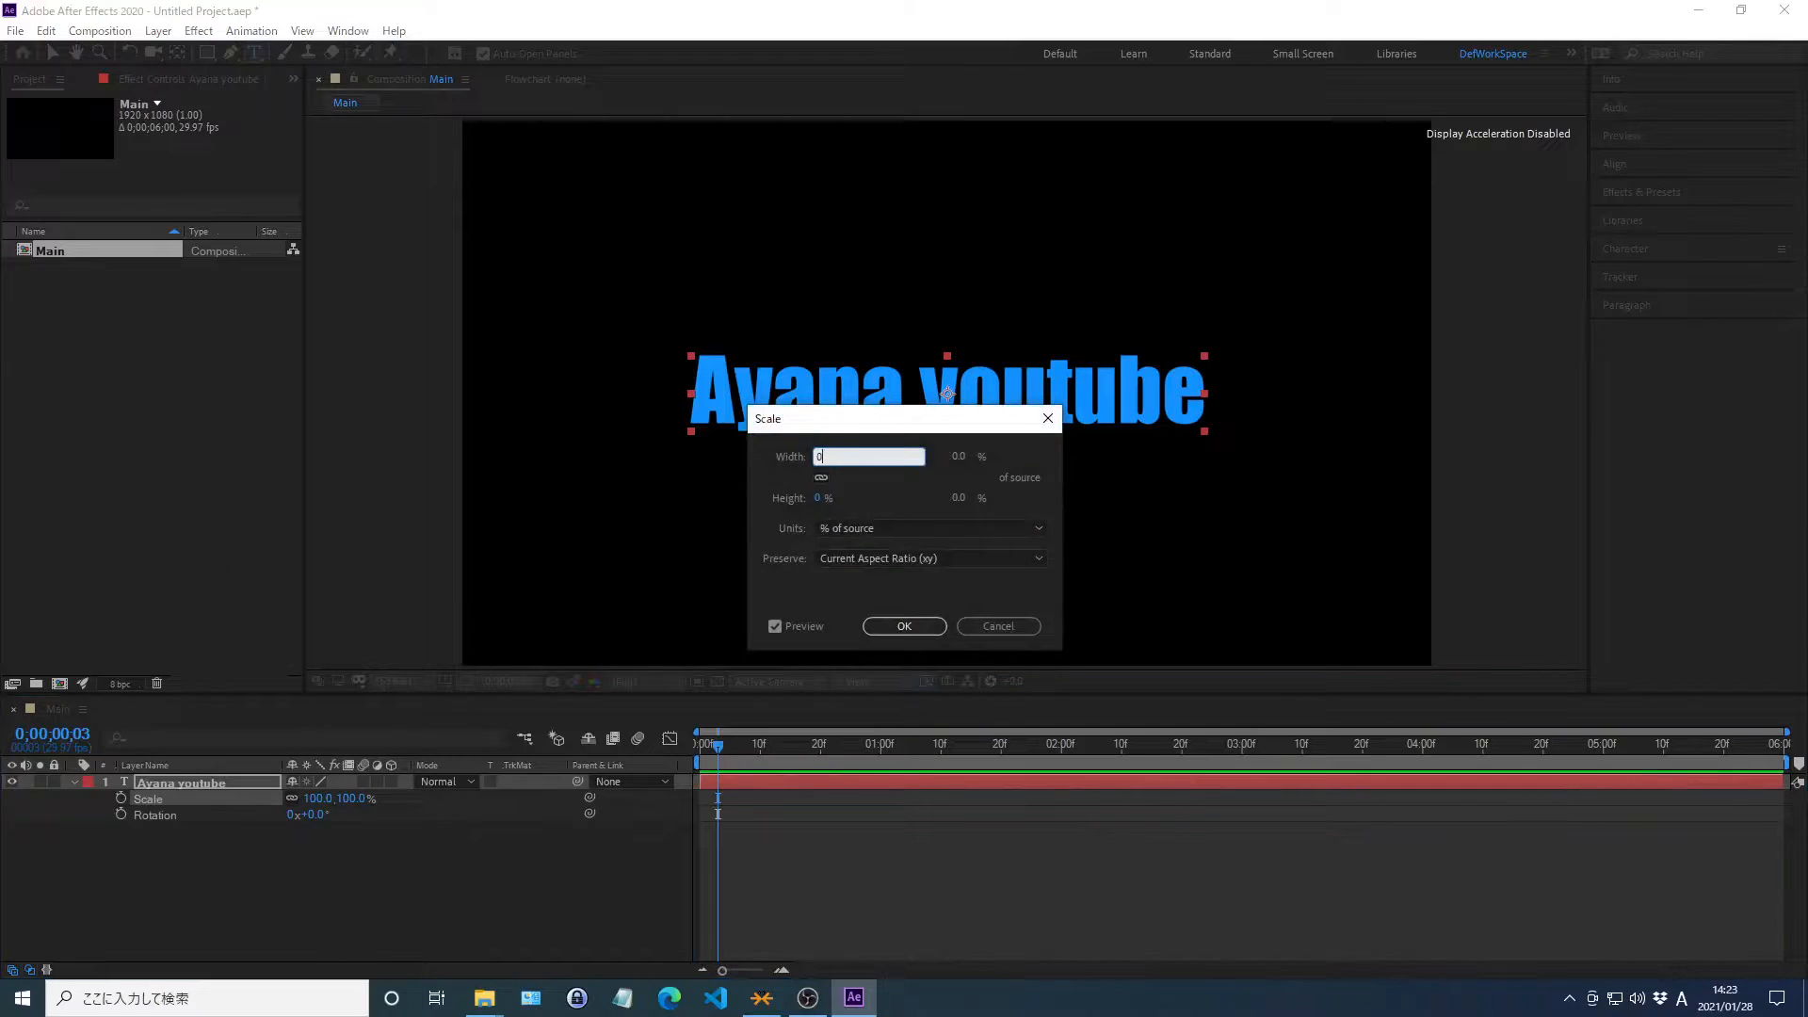
{"action": "key", "text": "Return"}
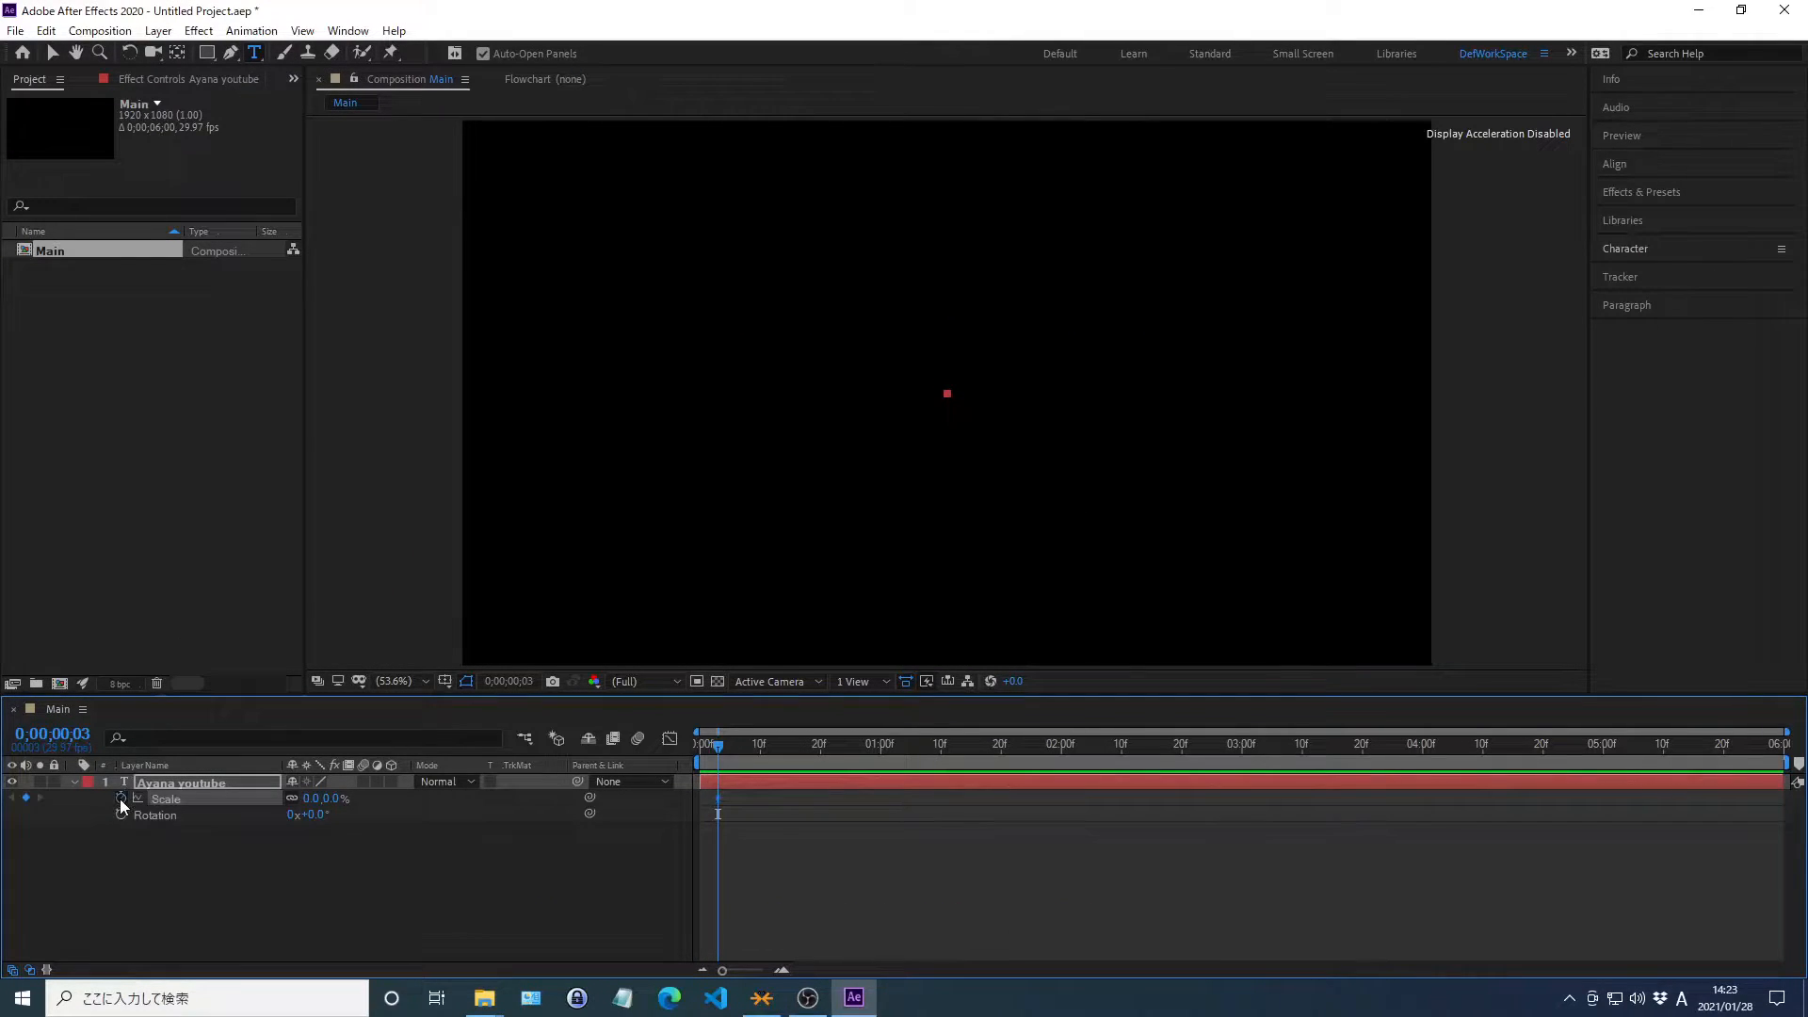
At 0;00;00;05, set the text layer's Rotation to 90 degrees with 0 revolutions and enable keyframing for it
{"action": "key", "text": "alt+shift+j"}
{"action": "type", "text": "0;"}
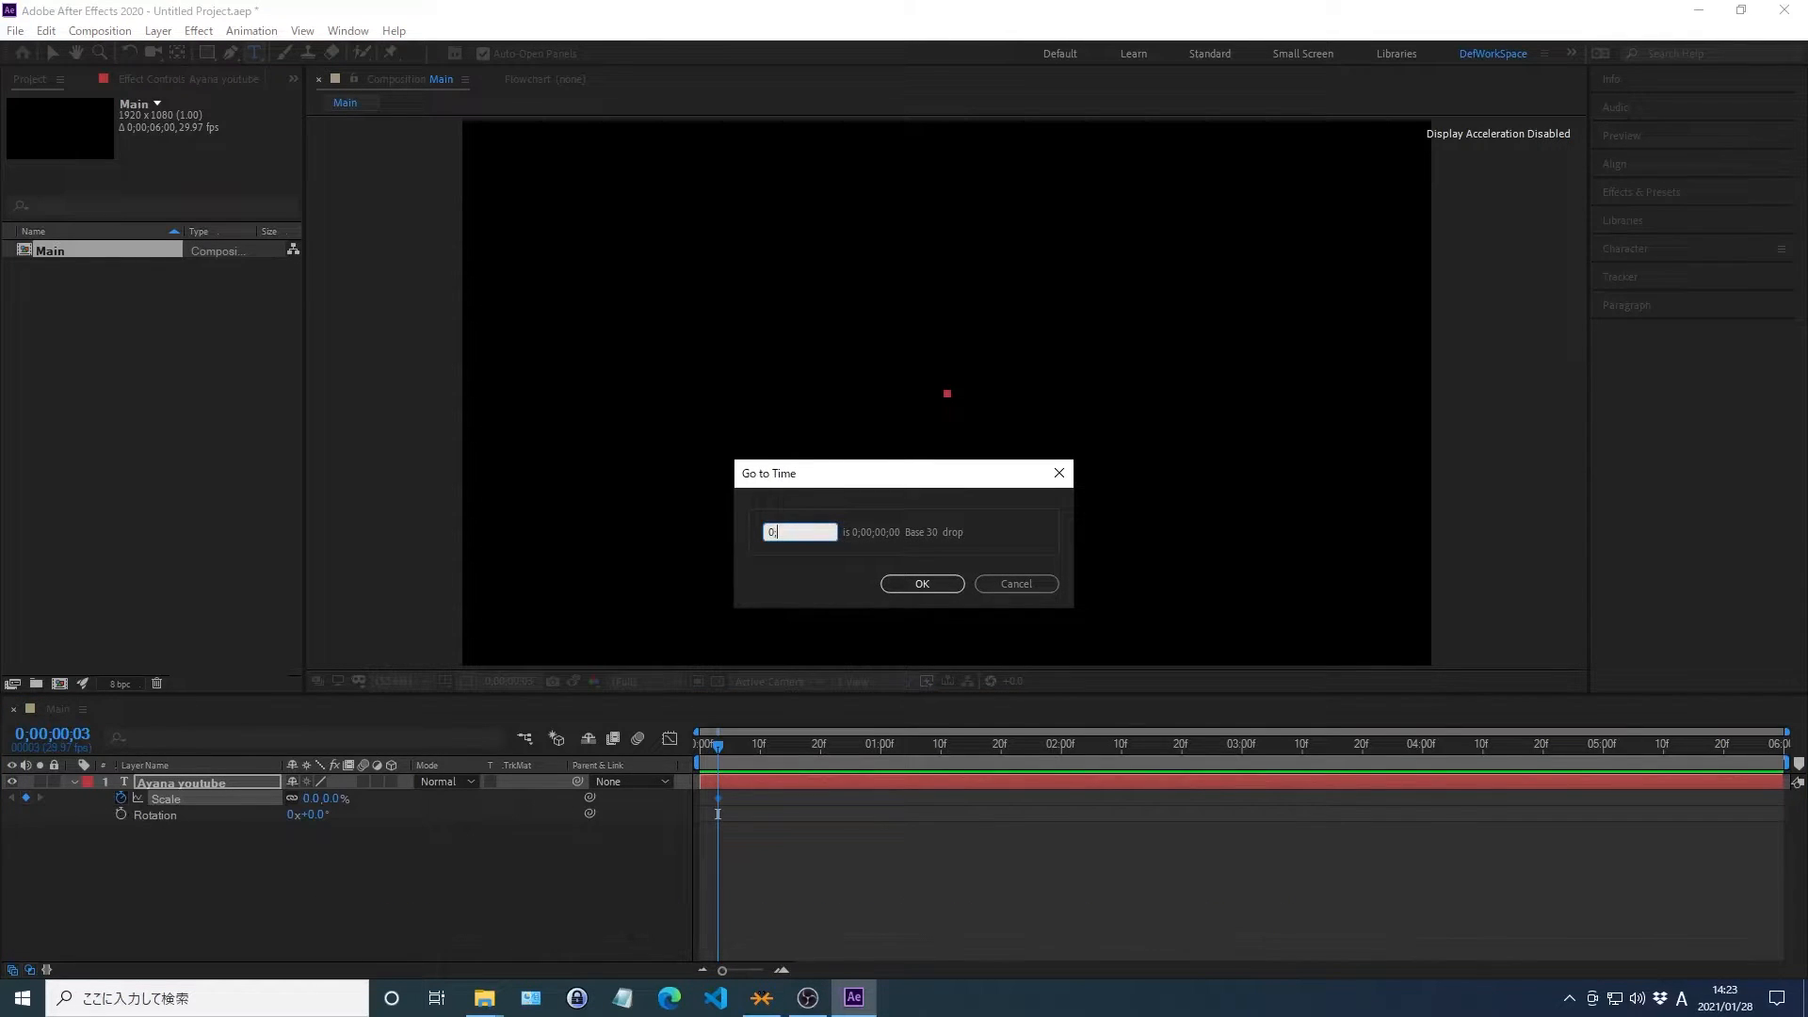
{"action": "type", "text": "00;00;05"}
{"action": "key", "text": "Return"}
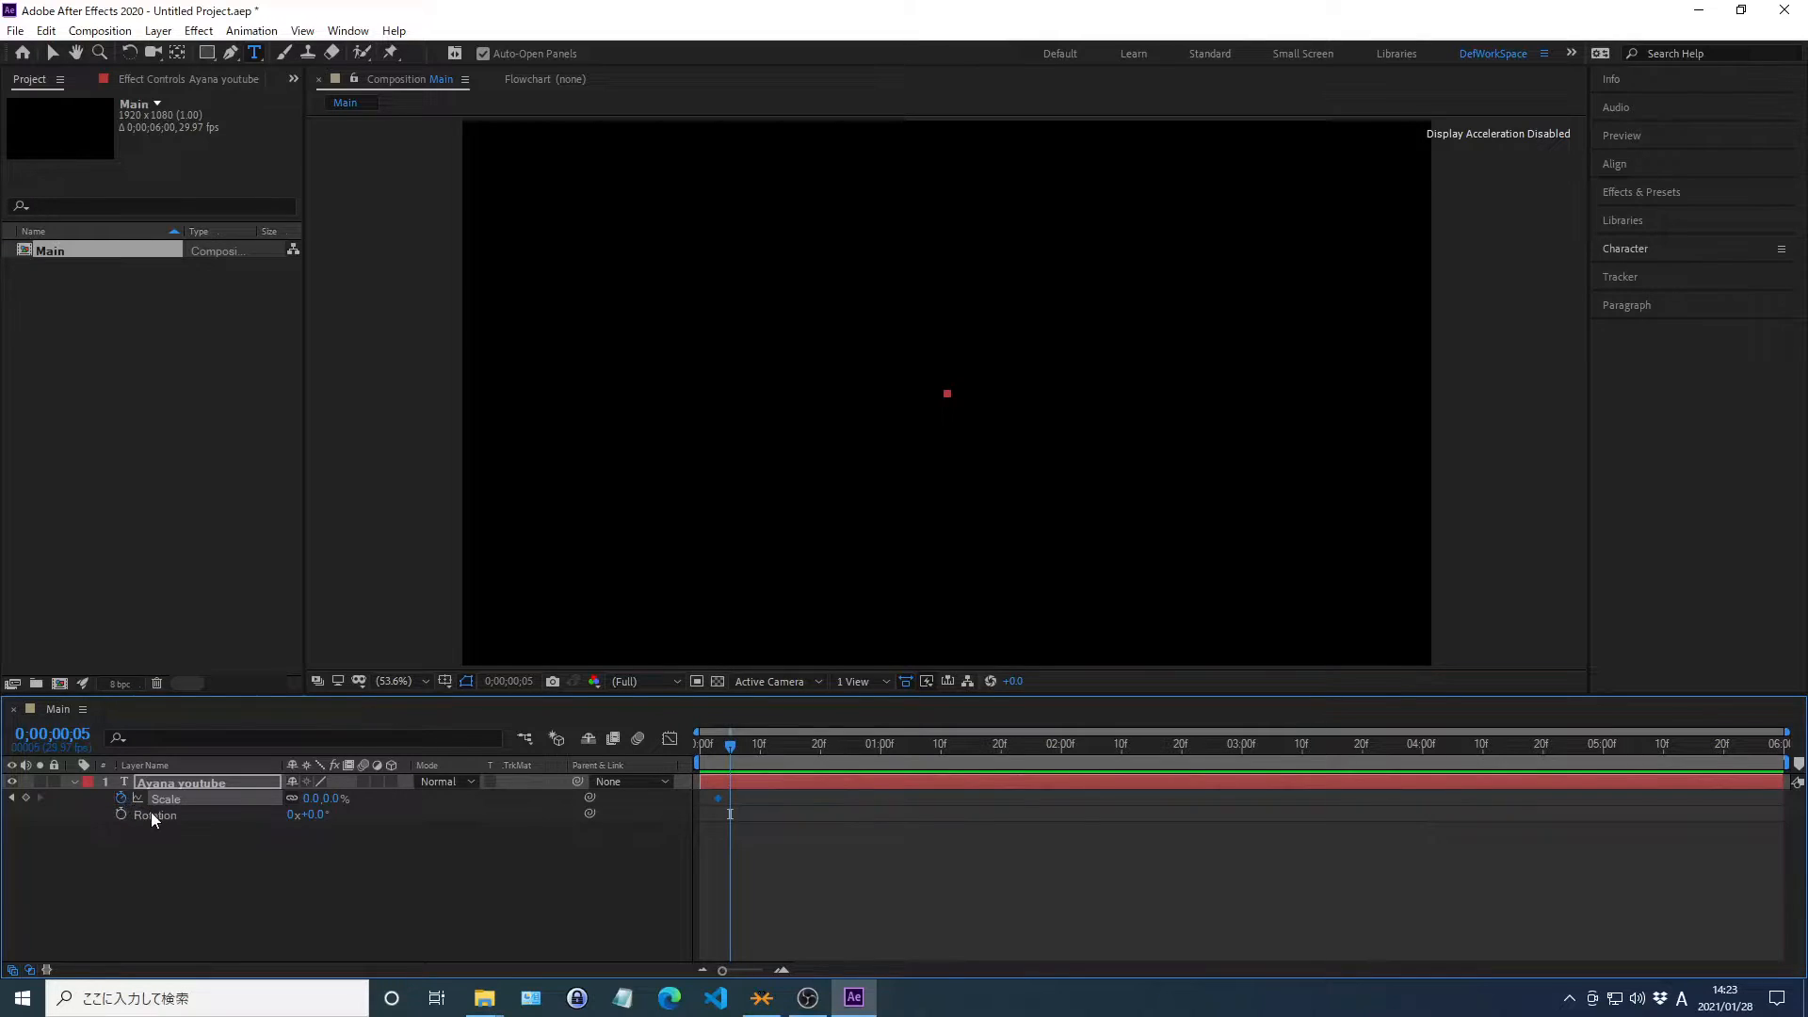
{"action": "right_click", "coordinate": [154, 814]}
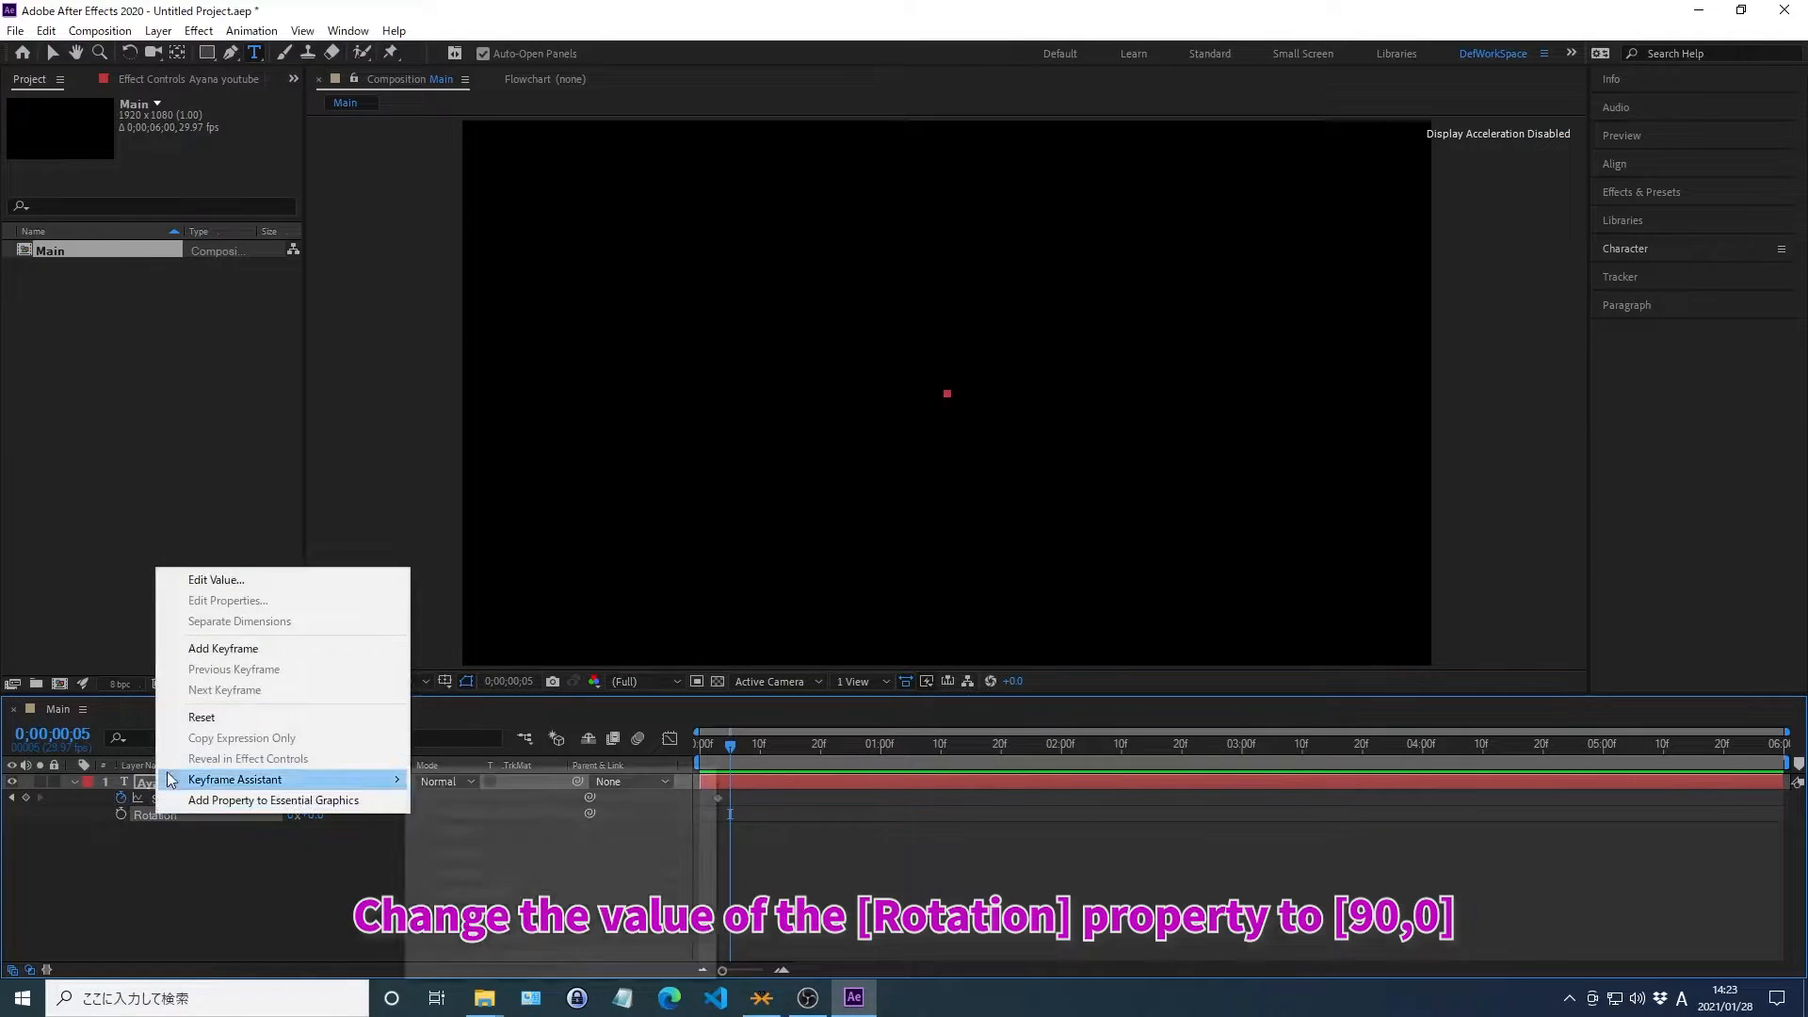
{"action": "left_click", "coordinate": [217, 579]}
{"action": "type", "text": "90"}
{"action": "key", "text": "shift+Tab"}
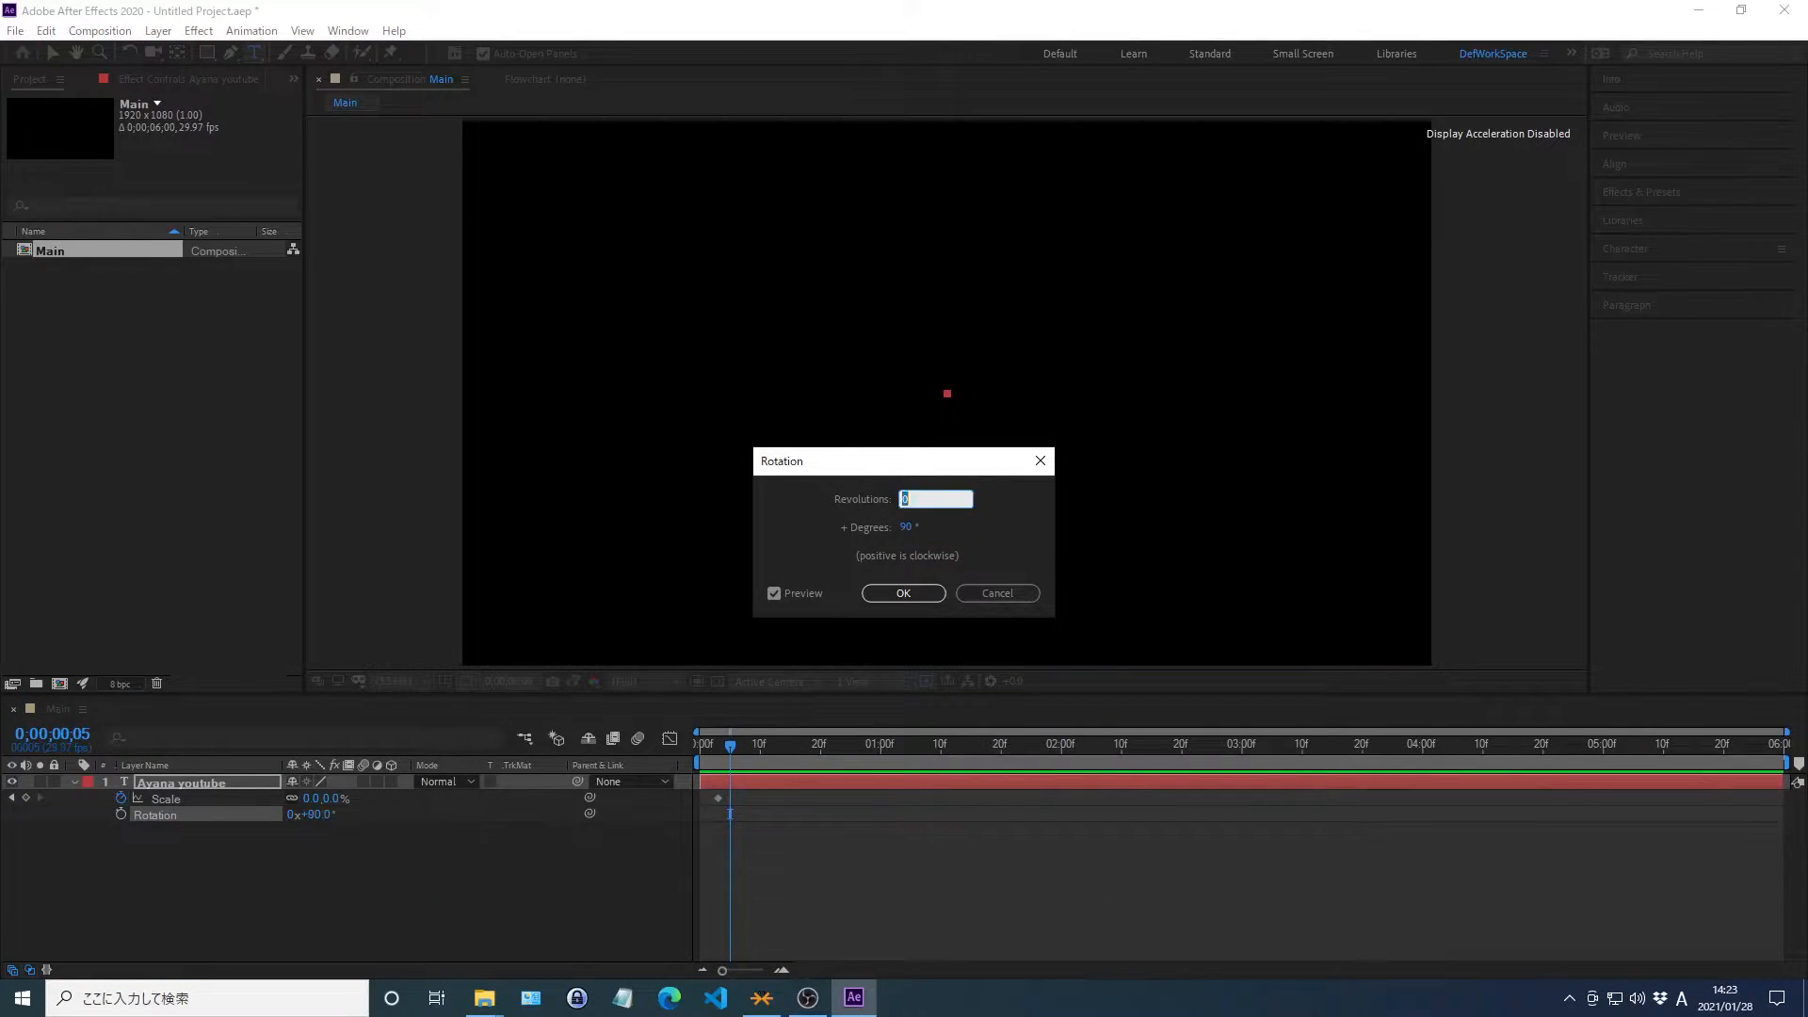
{"action": "key", "text": "Return"}
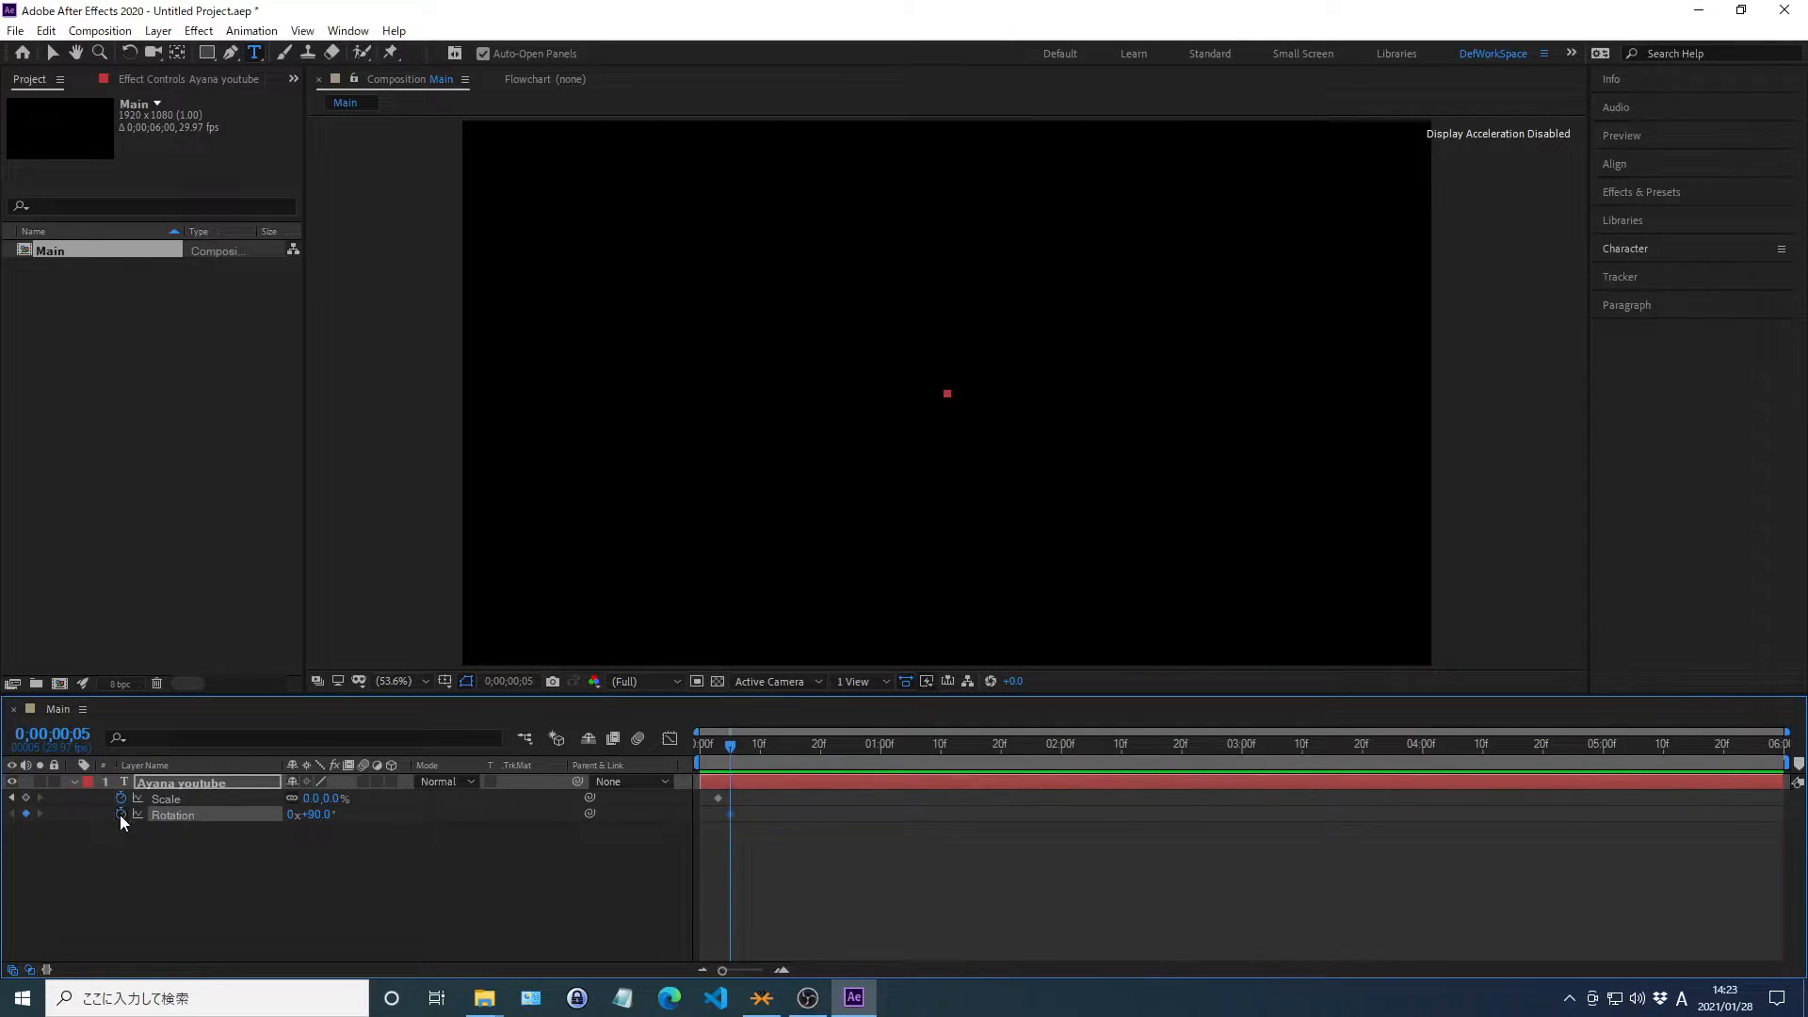
Add a Scale keyframe of 100% to the text layer at 0;00;02;00
{"action": "key", "text": "alt+shift+j"}
{"action": "type", "text": "0;"}
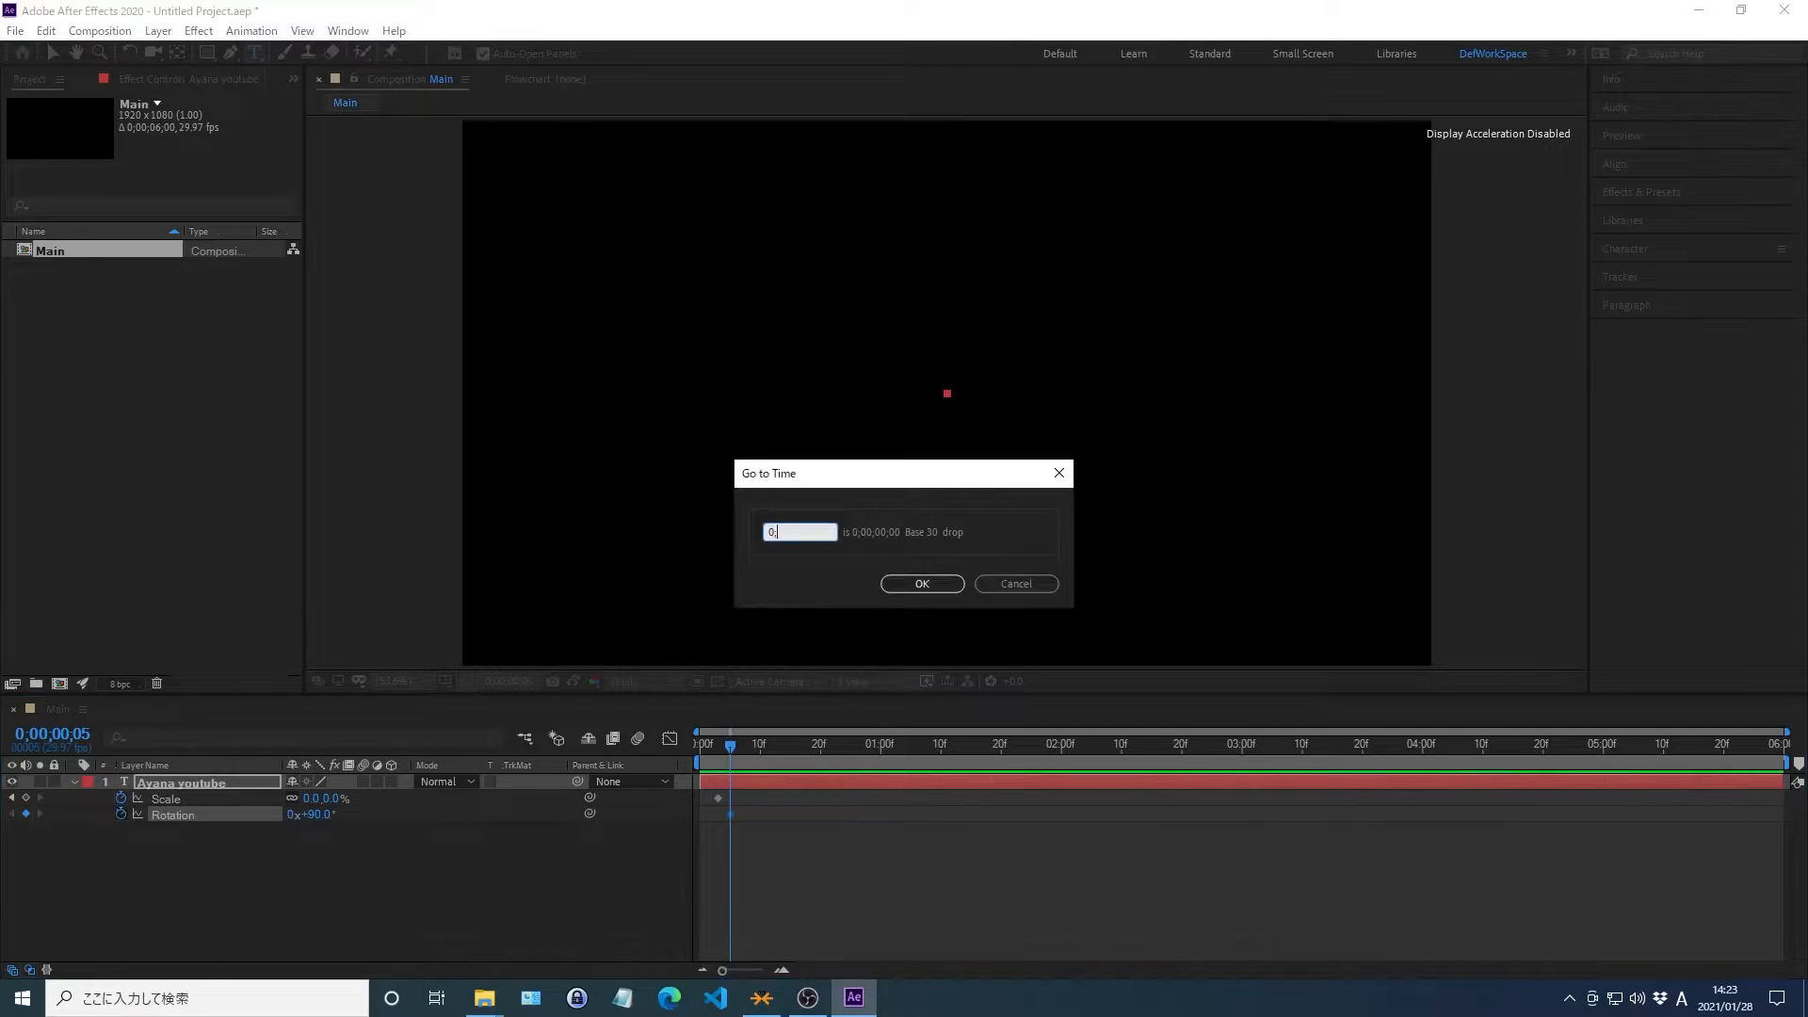
{"action": "type", "text": "00;02;00"}
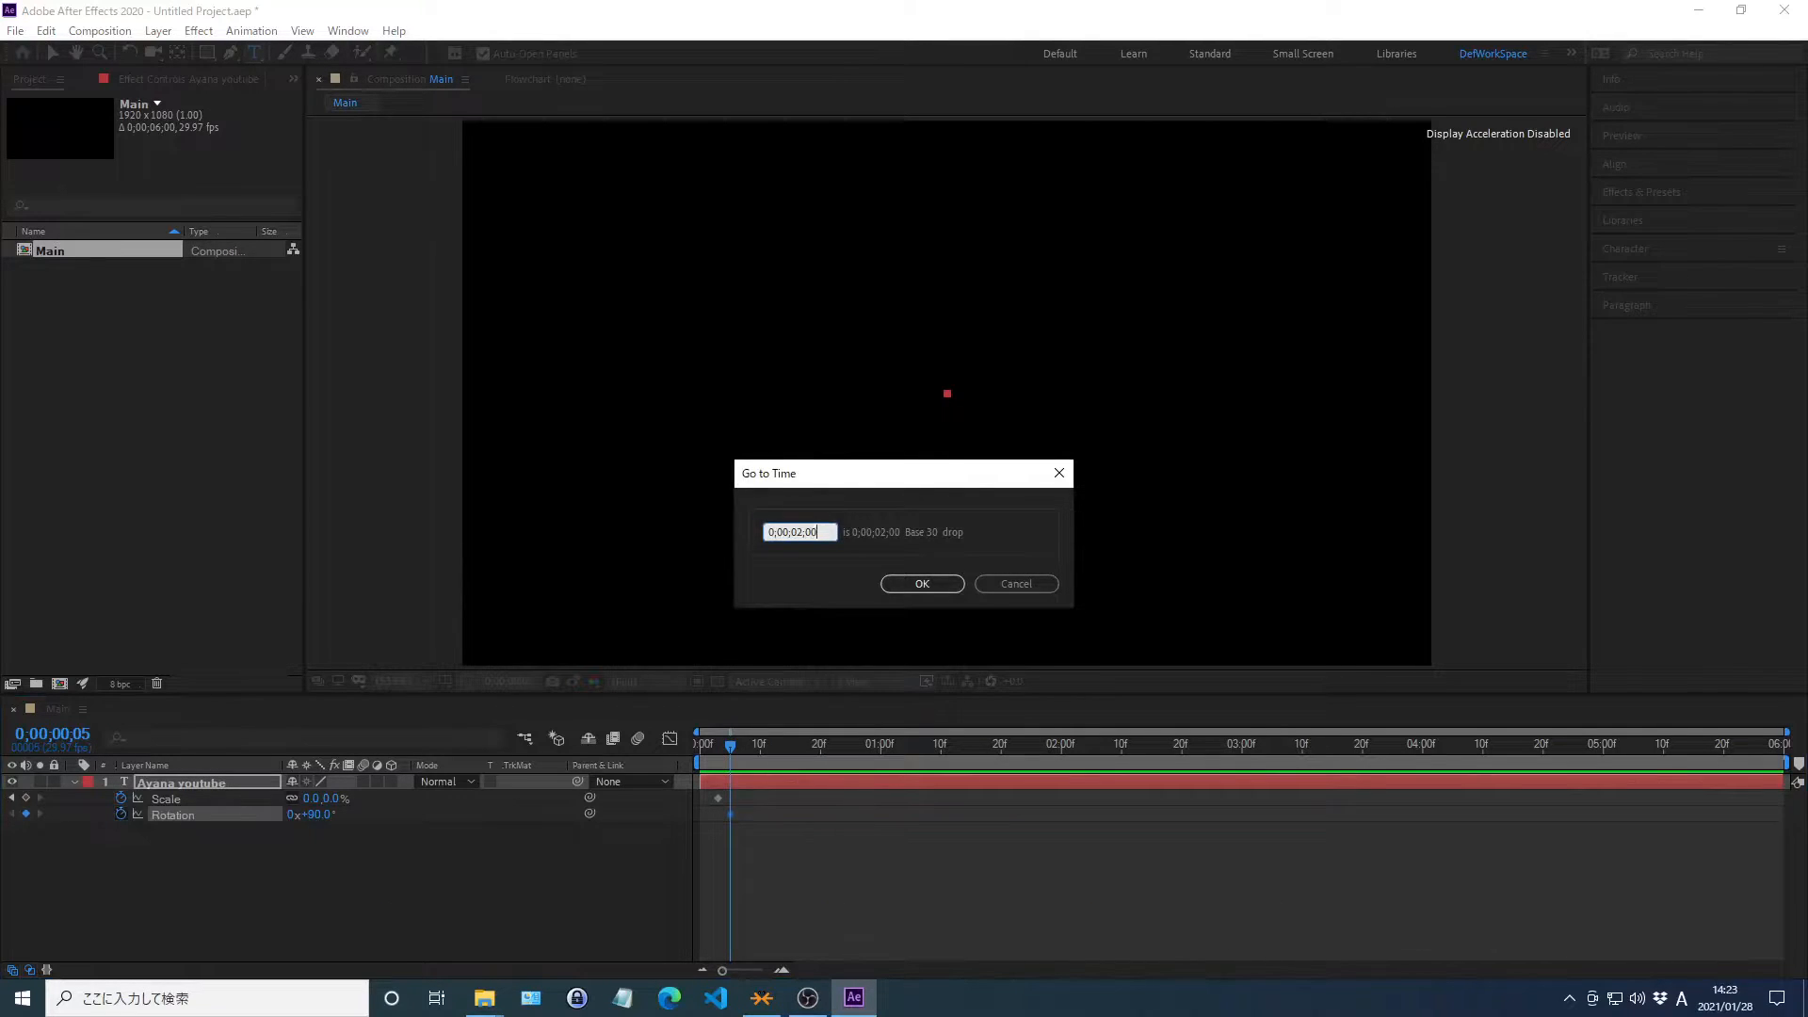
{"action": "key", "text": "Return"}
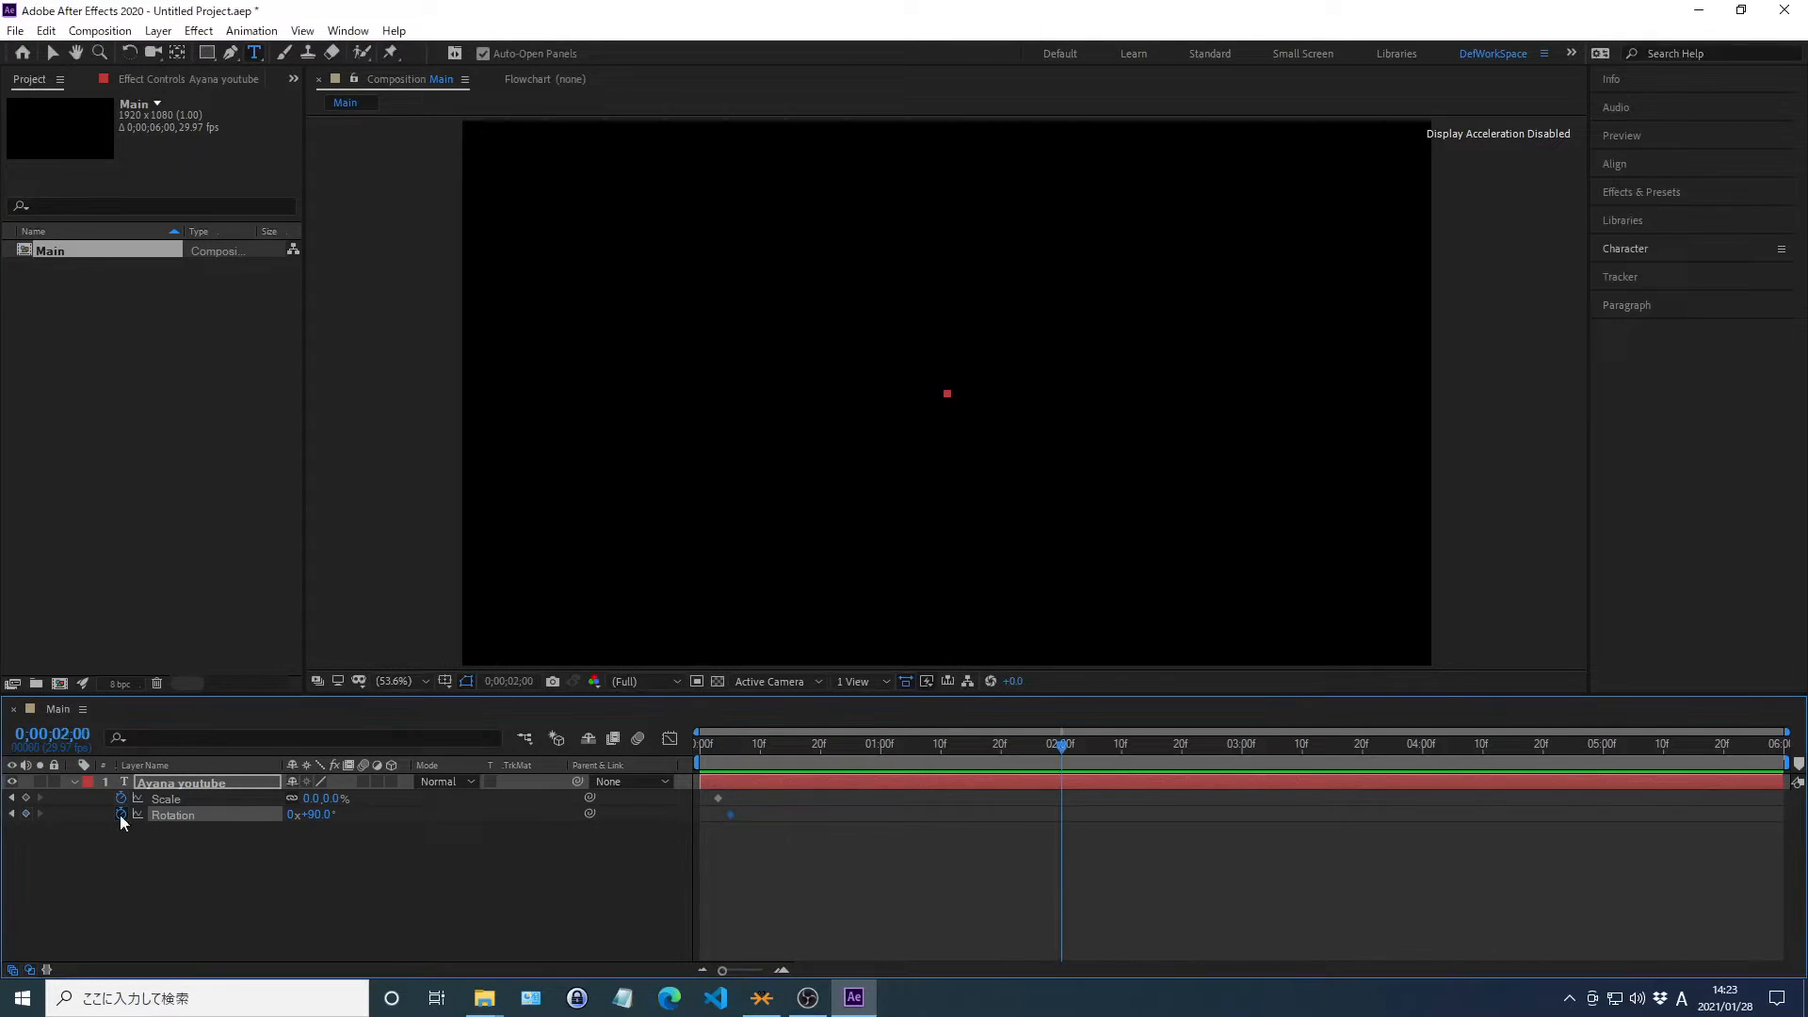
{"action": "right_click", "coordinate": [166, 799]}
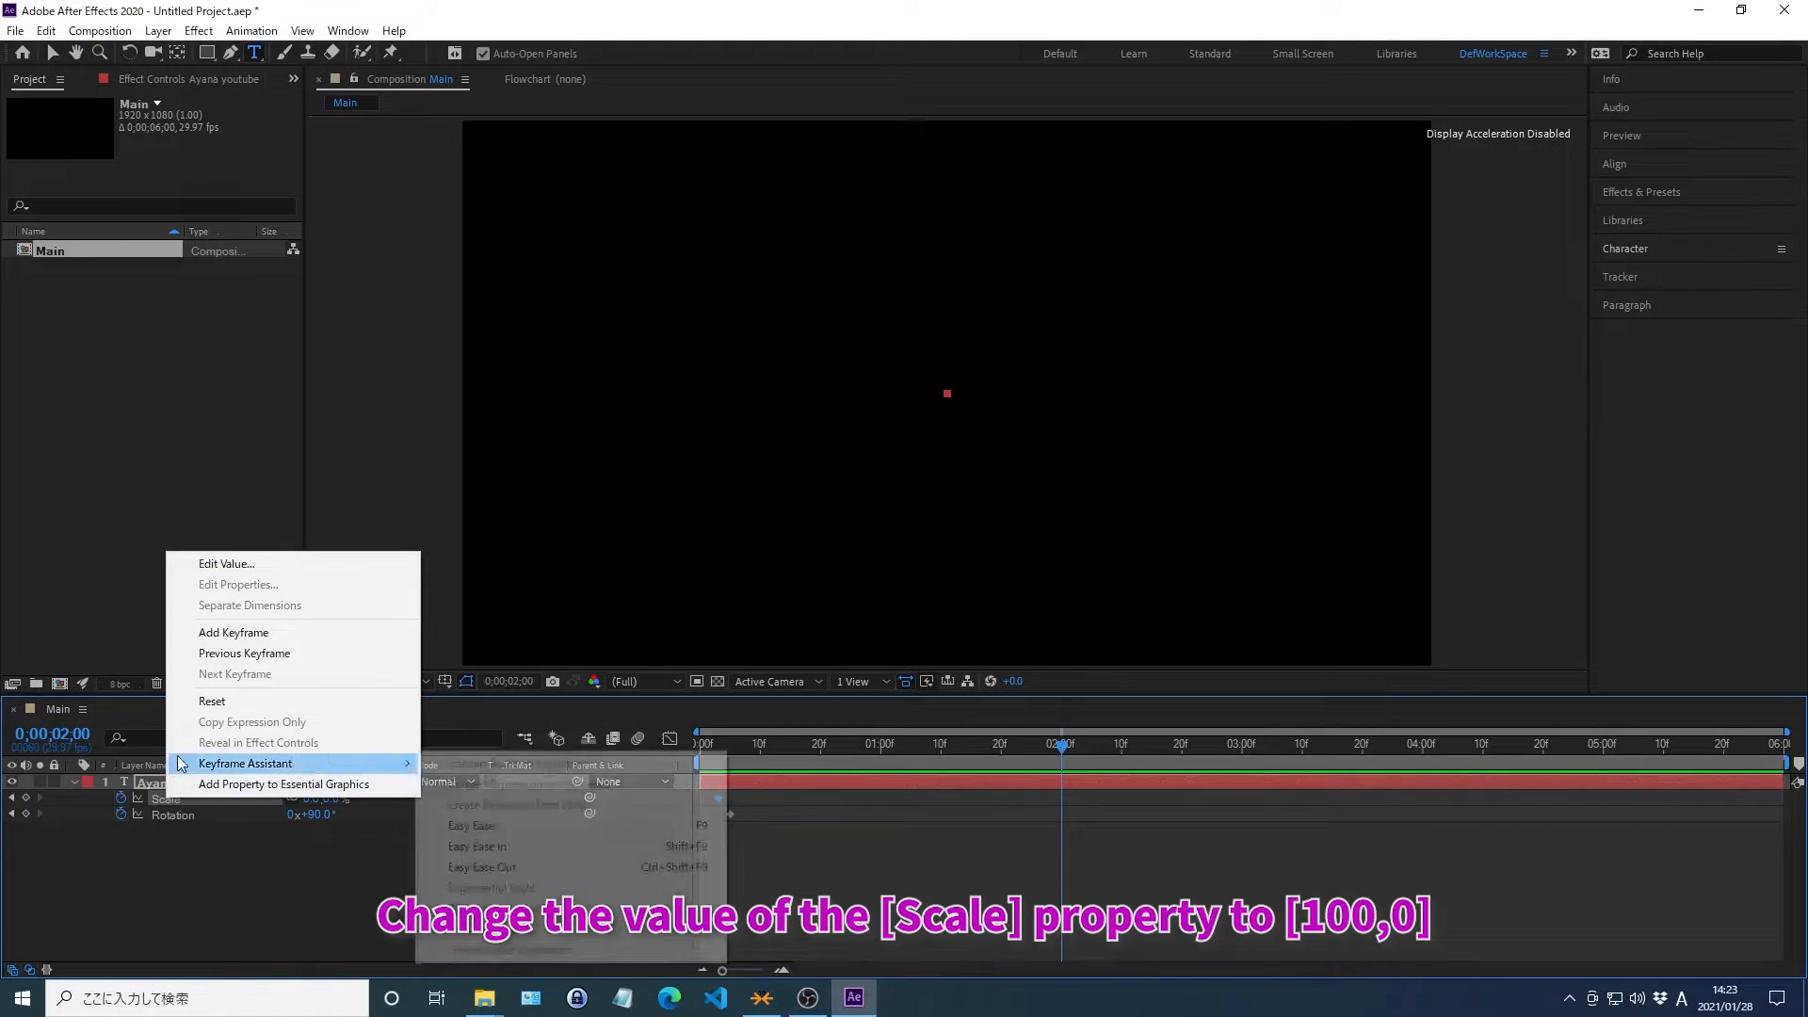
{"action": "left_click", "coordinate": [228, 563]}
{"action": "type", "text": "100"}
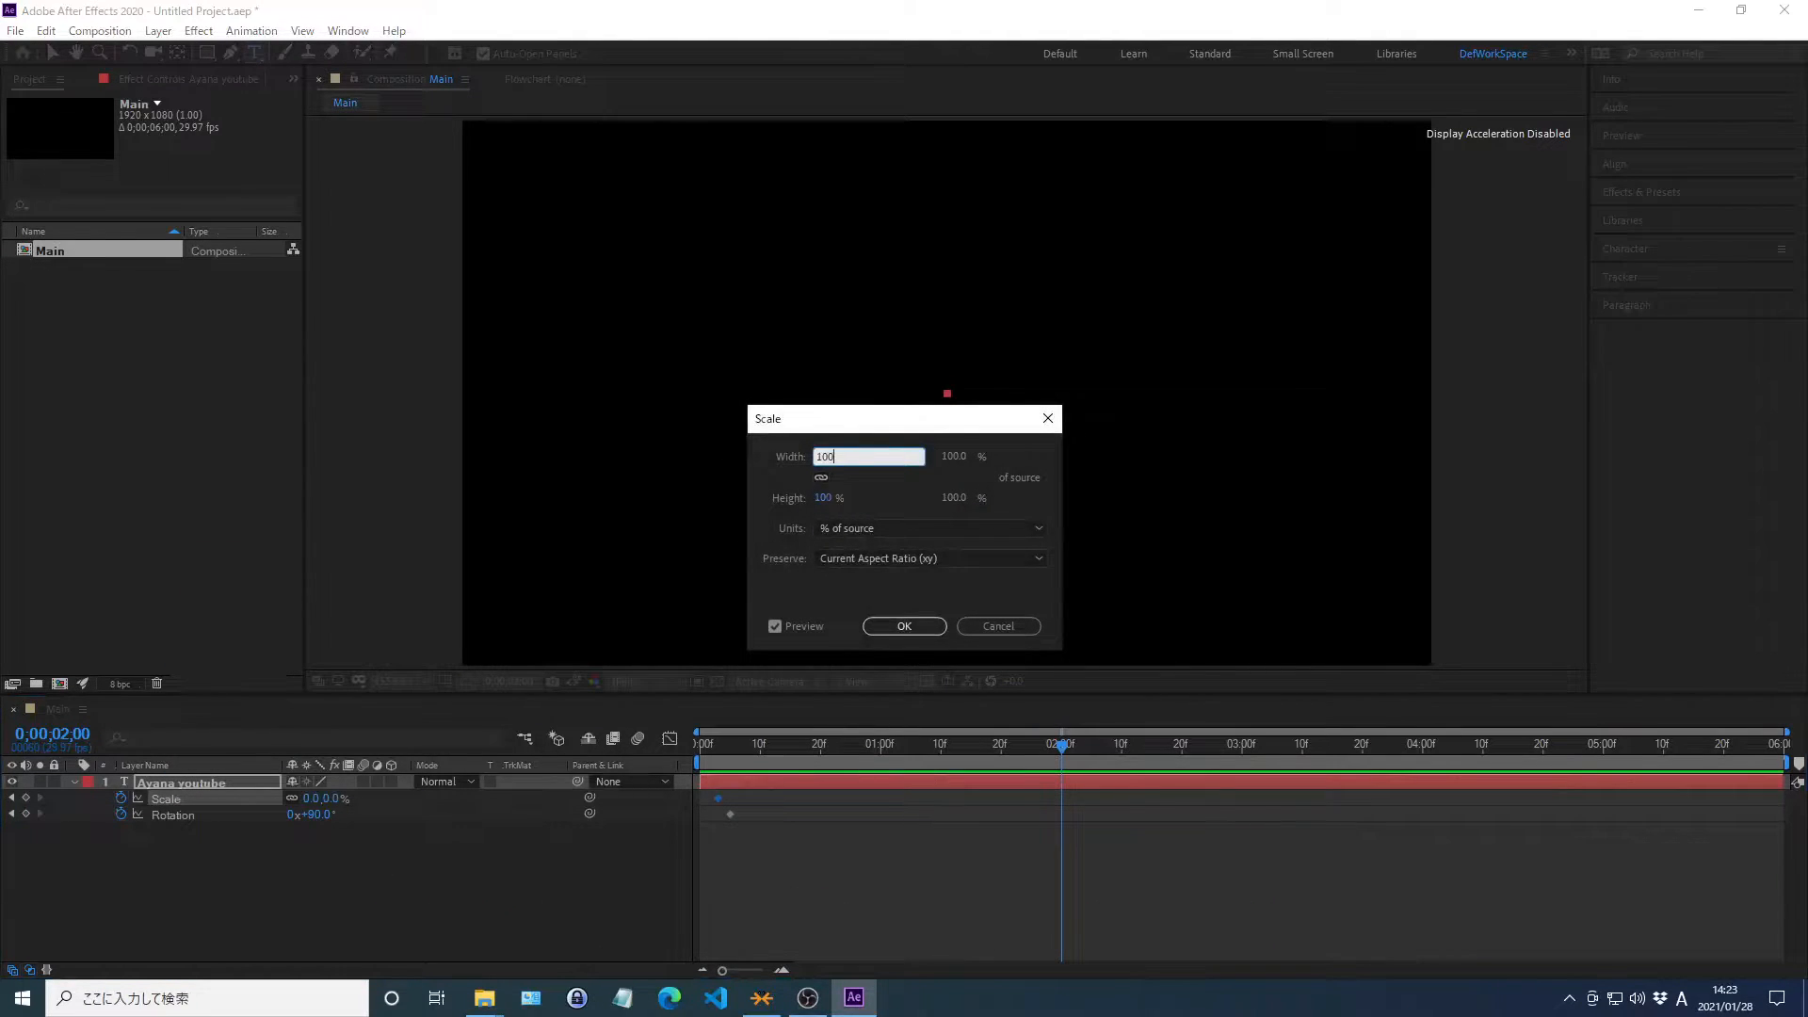
{"action": "key", "text": "Return"}
Add a Rotation keyframe of 0 degrees to the text layer at 0;00;01;20
{"action": "key", "text": "alt+shift+j"}
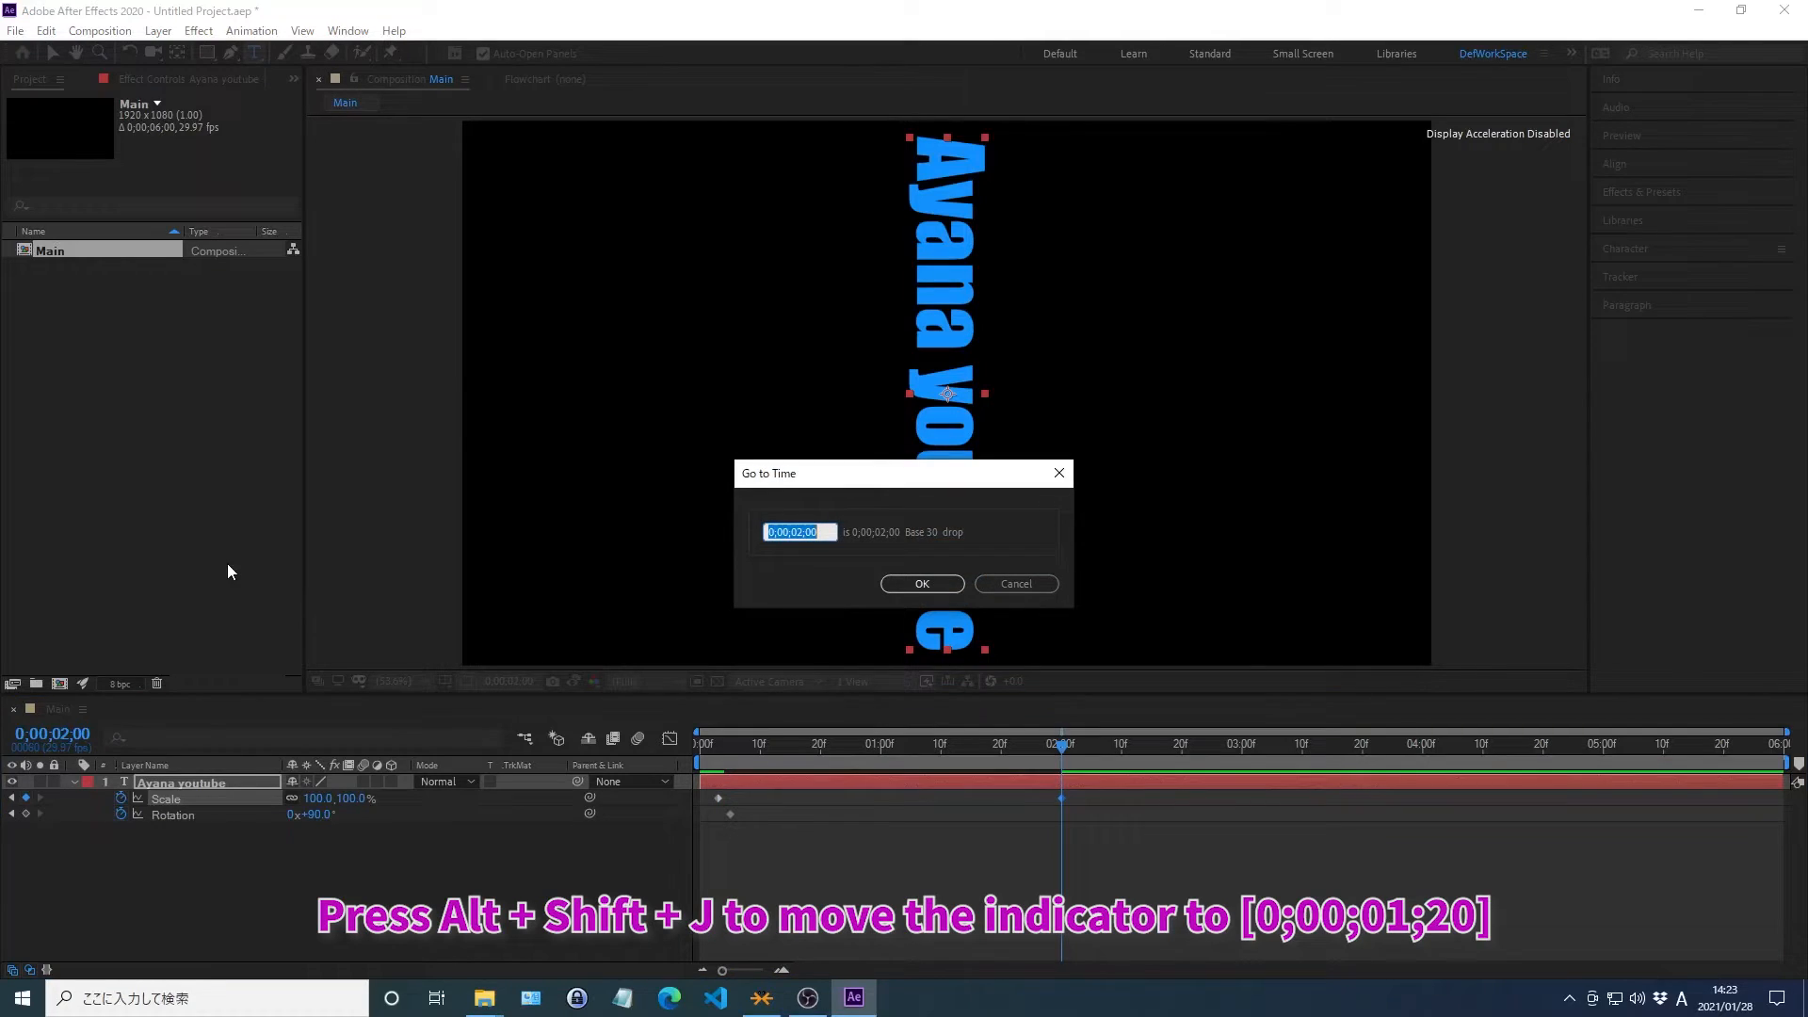
{"action": "type", "text": "0;00;0"}
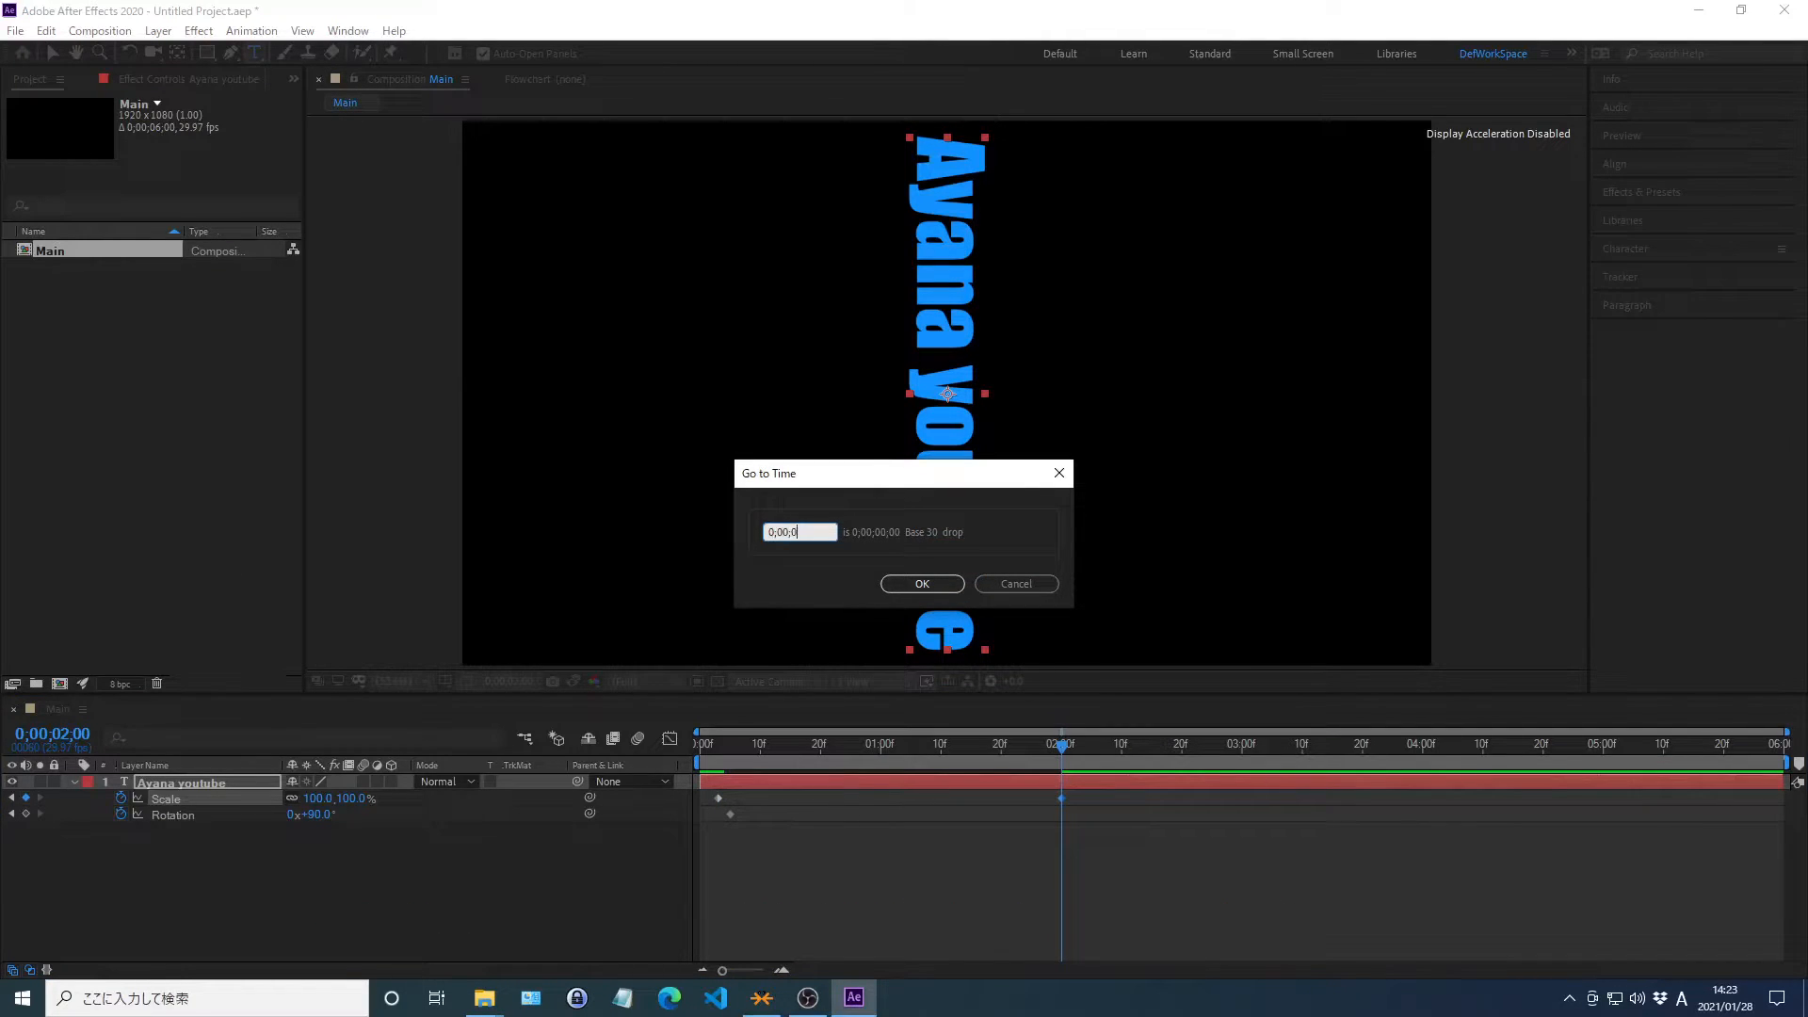
{"action": "type", "text": "1;20"}
{"action": "key", "text": "Return"}
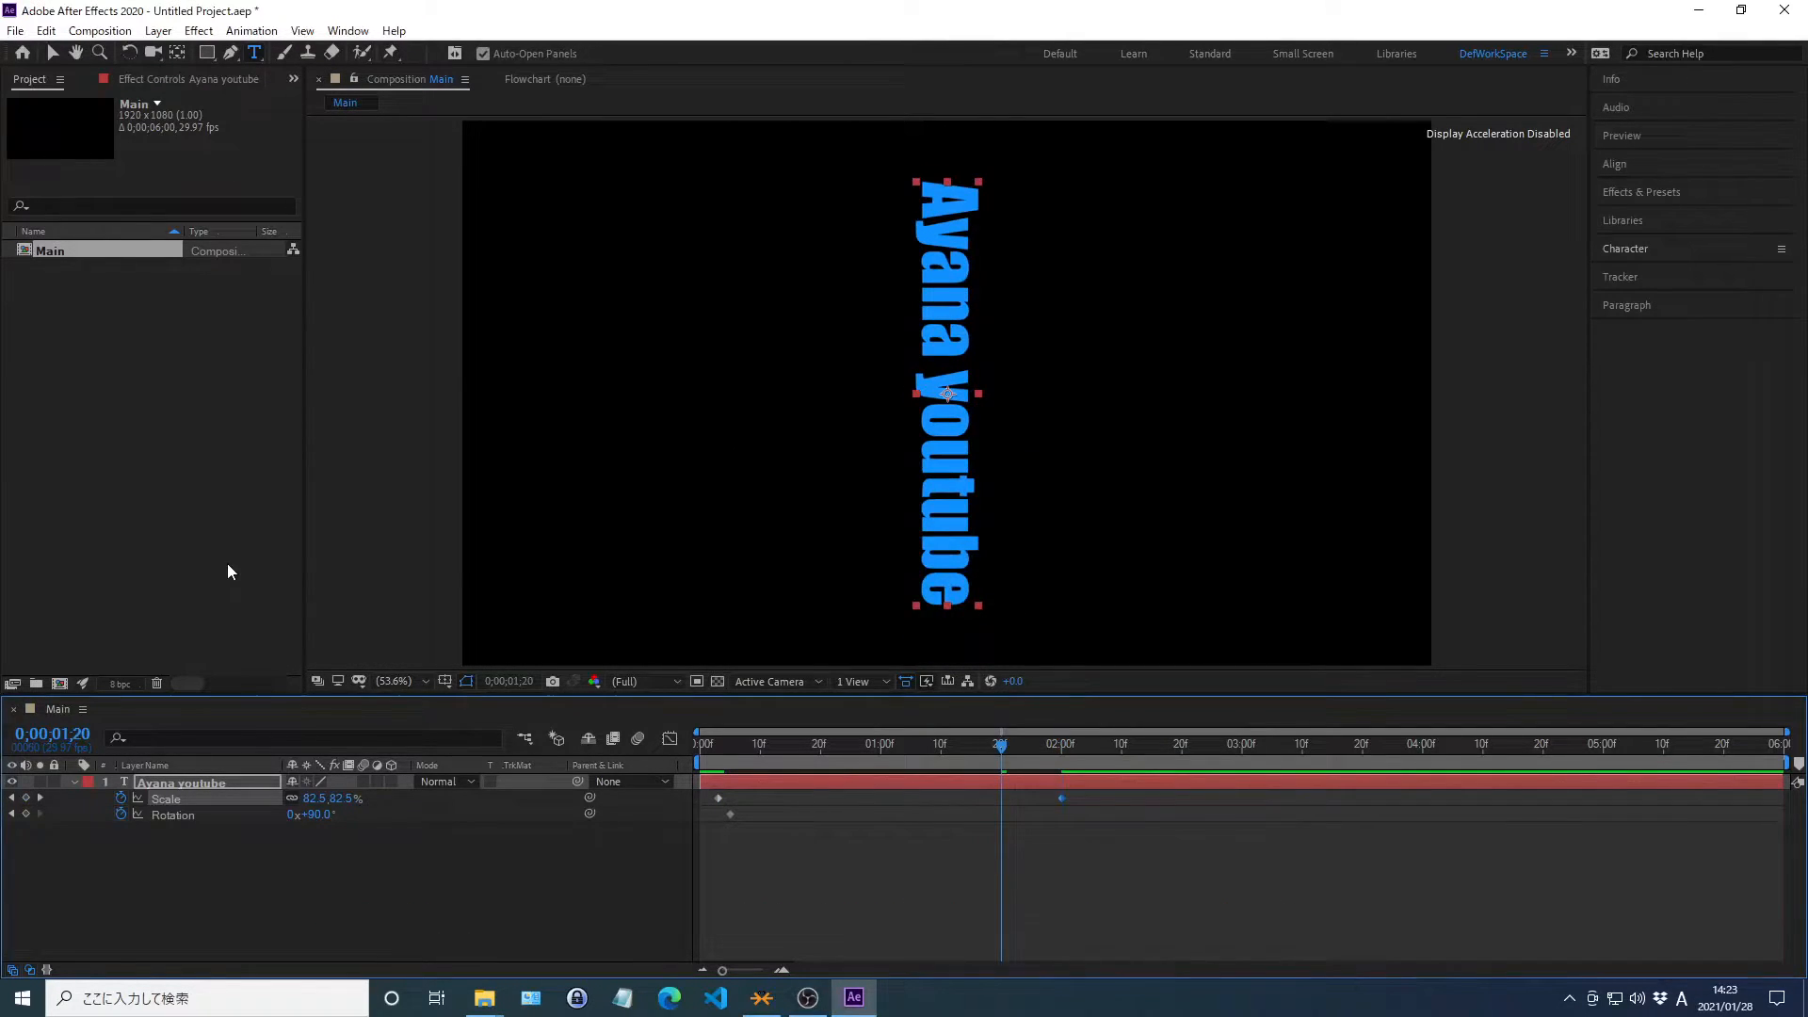
{"action": "right_click", "coordinate": [173, 814]}
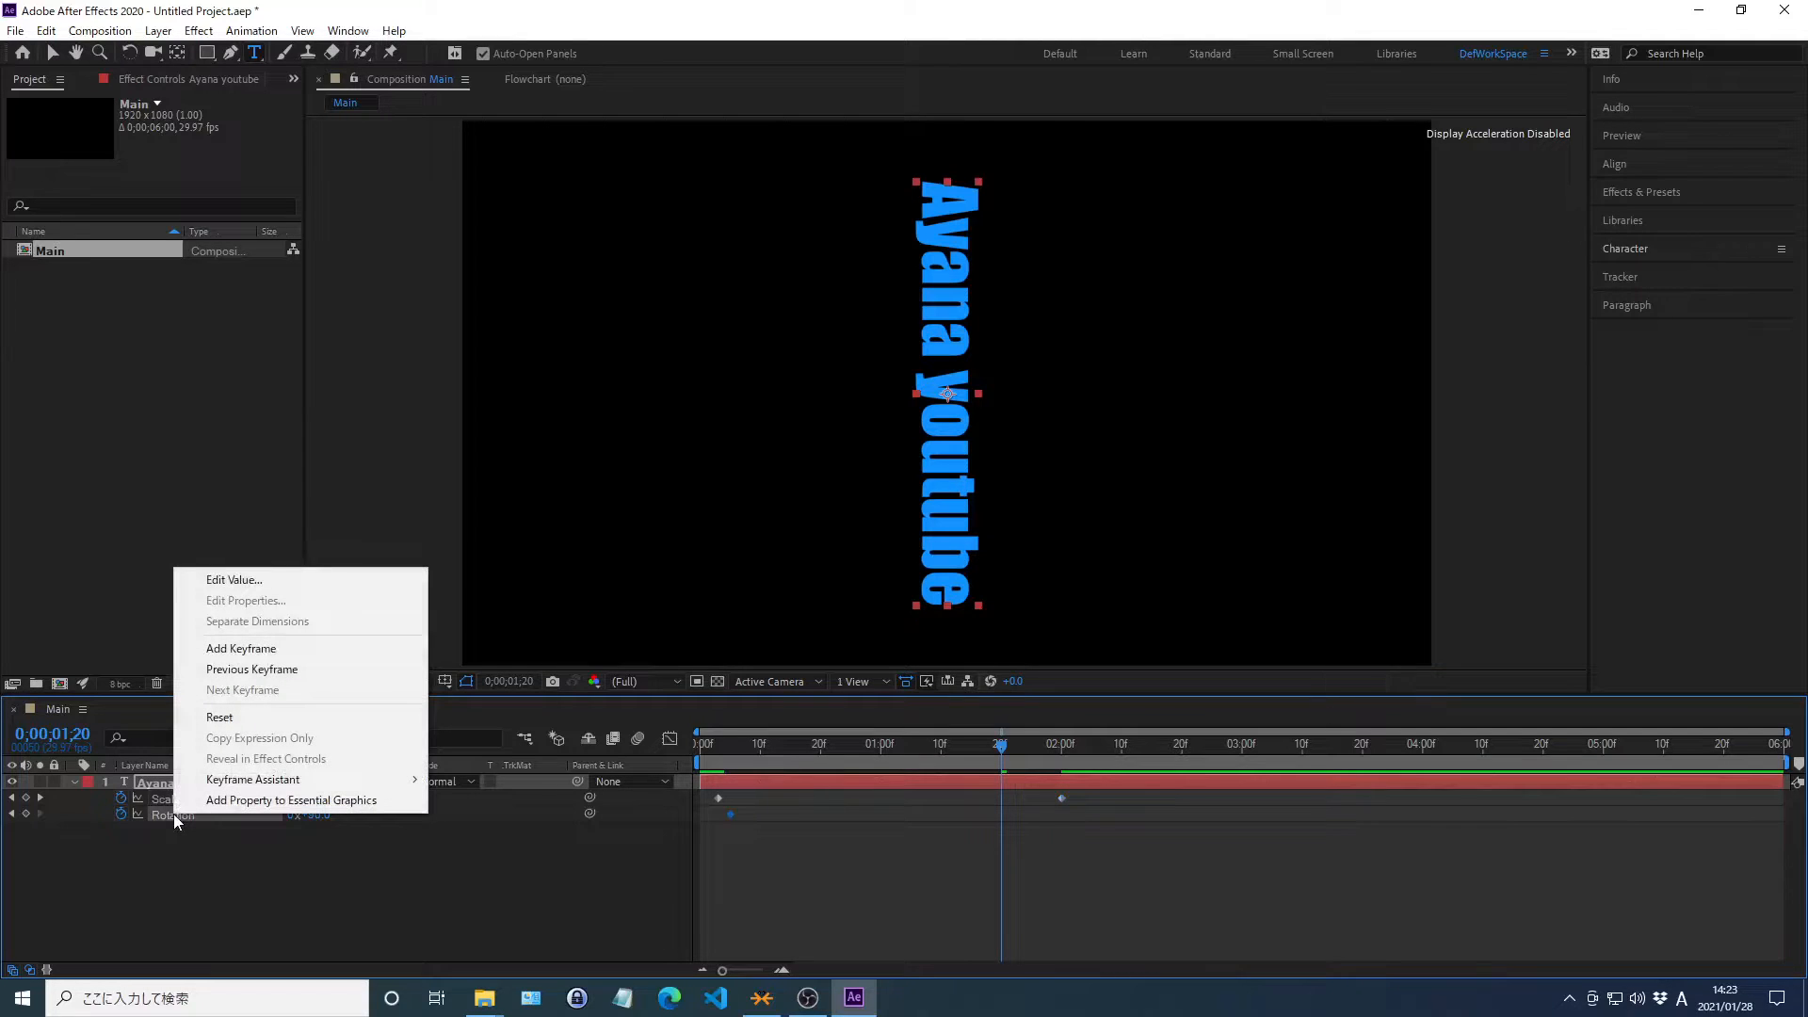
{"action": "left_click", "coordinate": [235, 580]}
{"action": "type", "text": "0"}
{"action": "key", "text": "Return"}
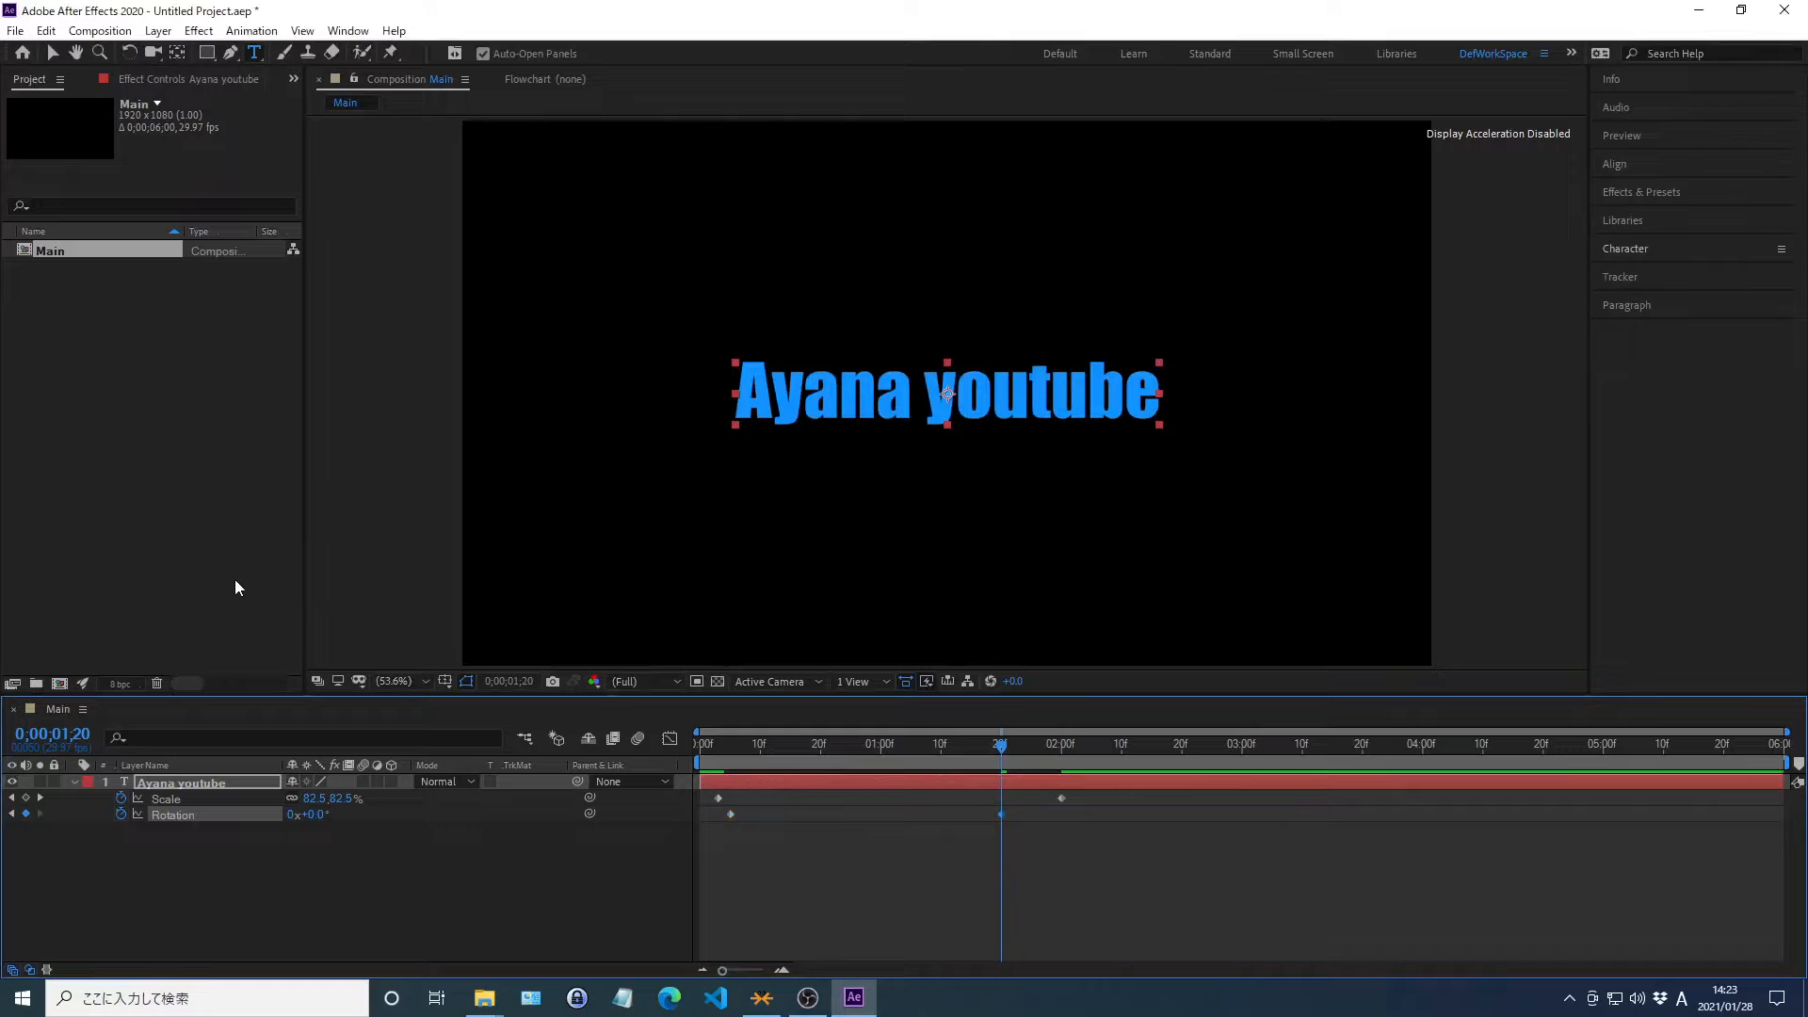
Add a Scale keyframe of 100% to the text layer at 0;00;03;00
{"action": "key", "text": "alt+shift+j"}
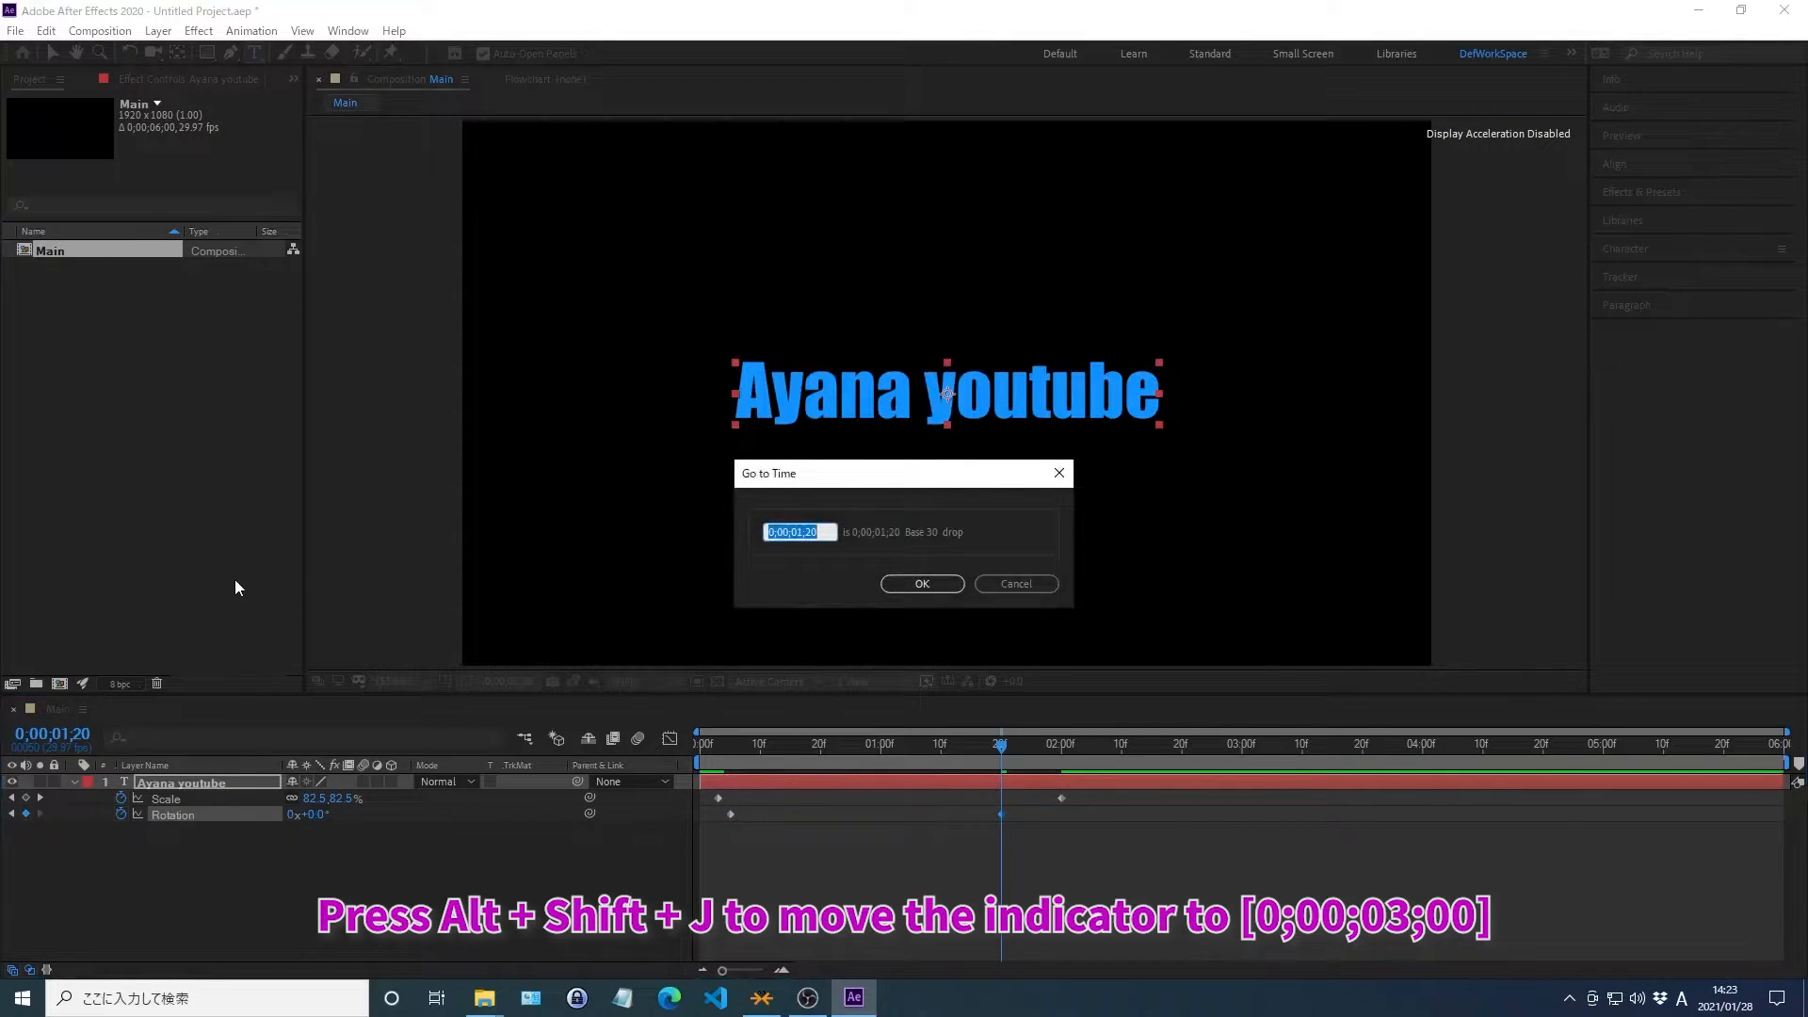
{"action": "type", "text": "0;00;03;00"}
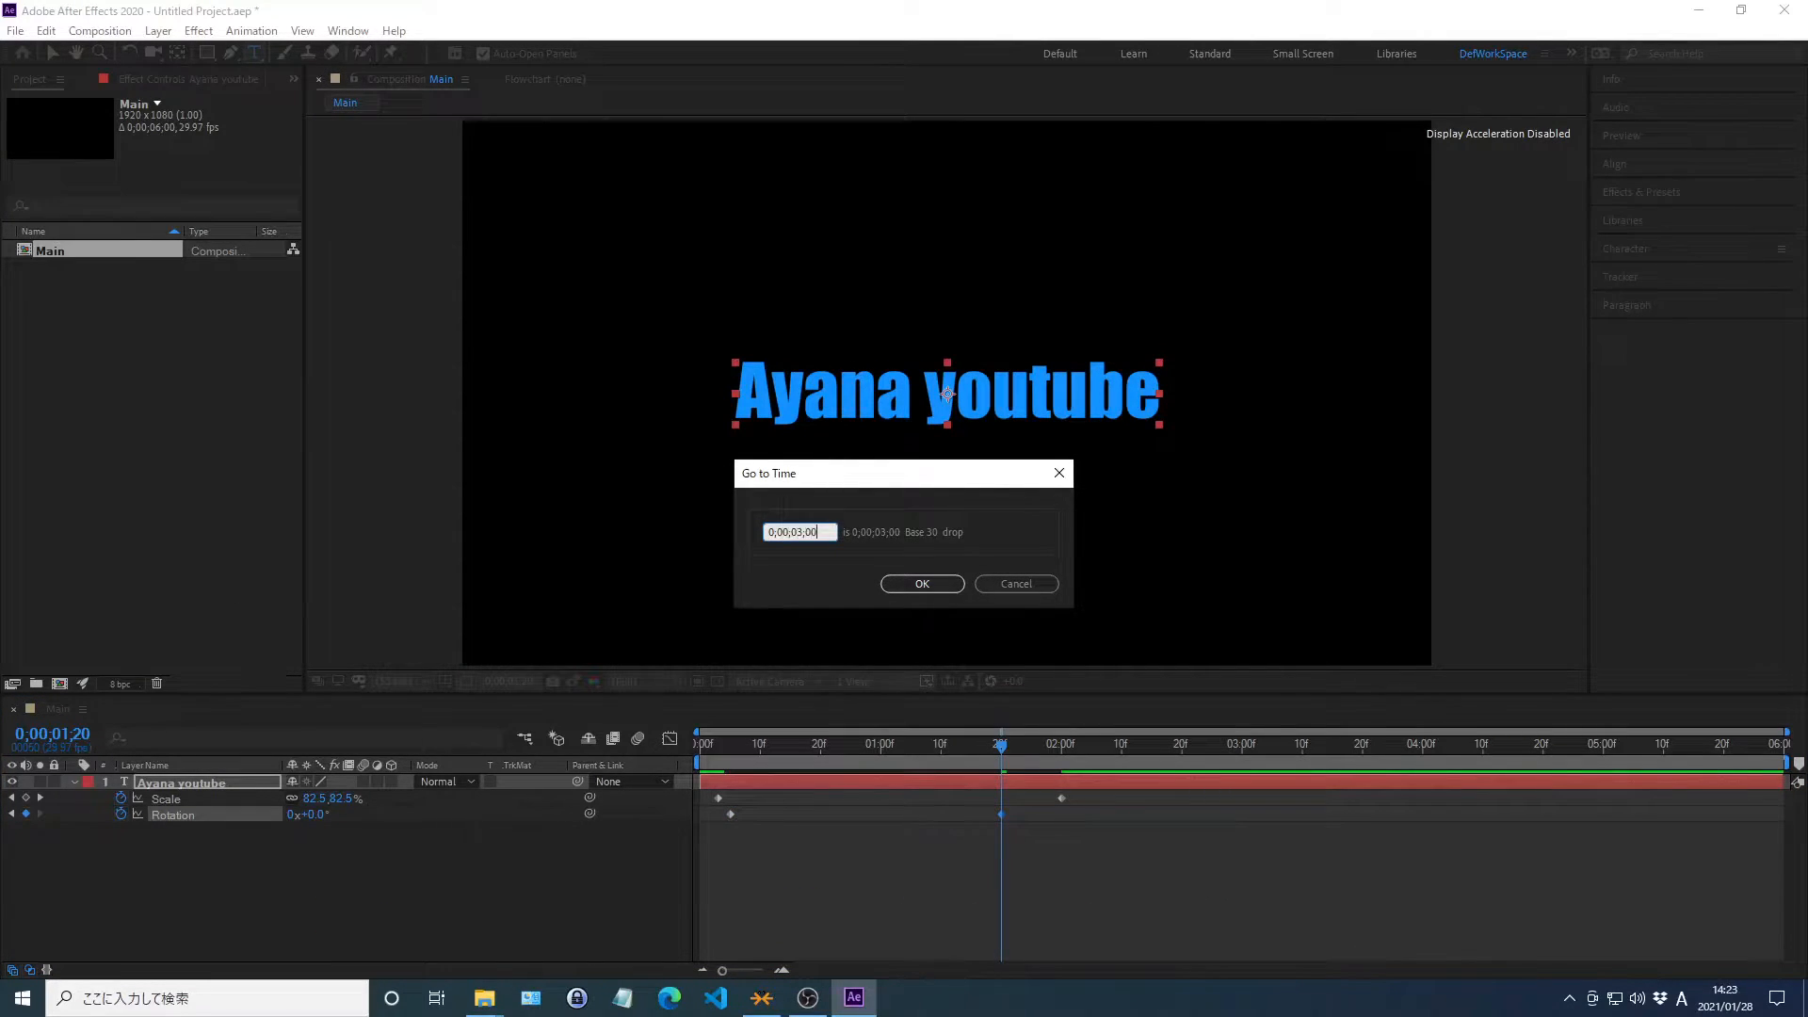
{"action": "key", "text": "Return"}
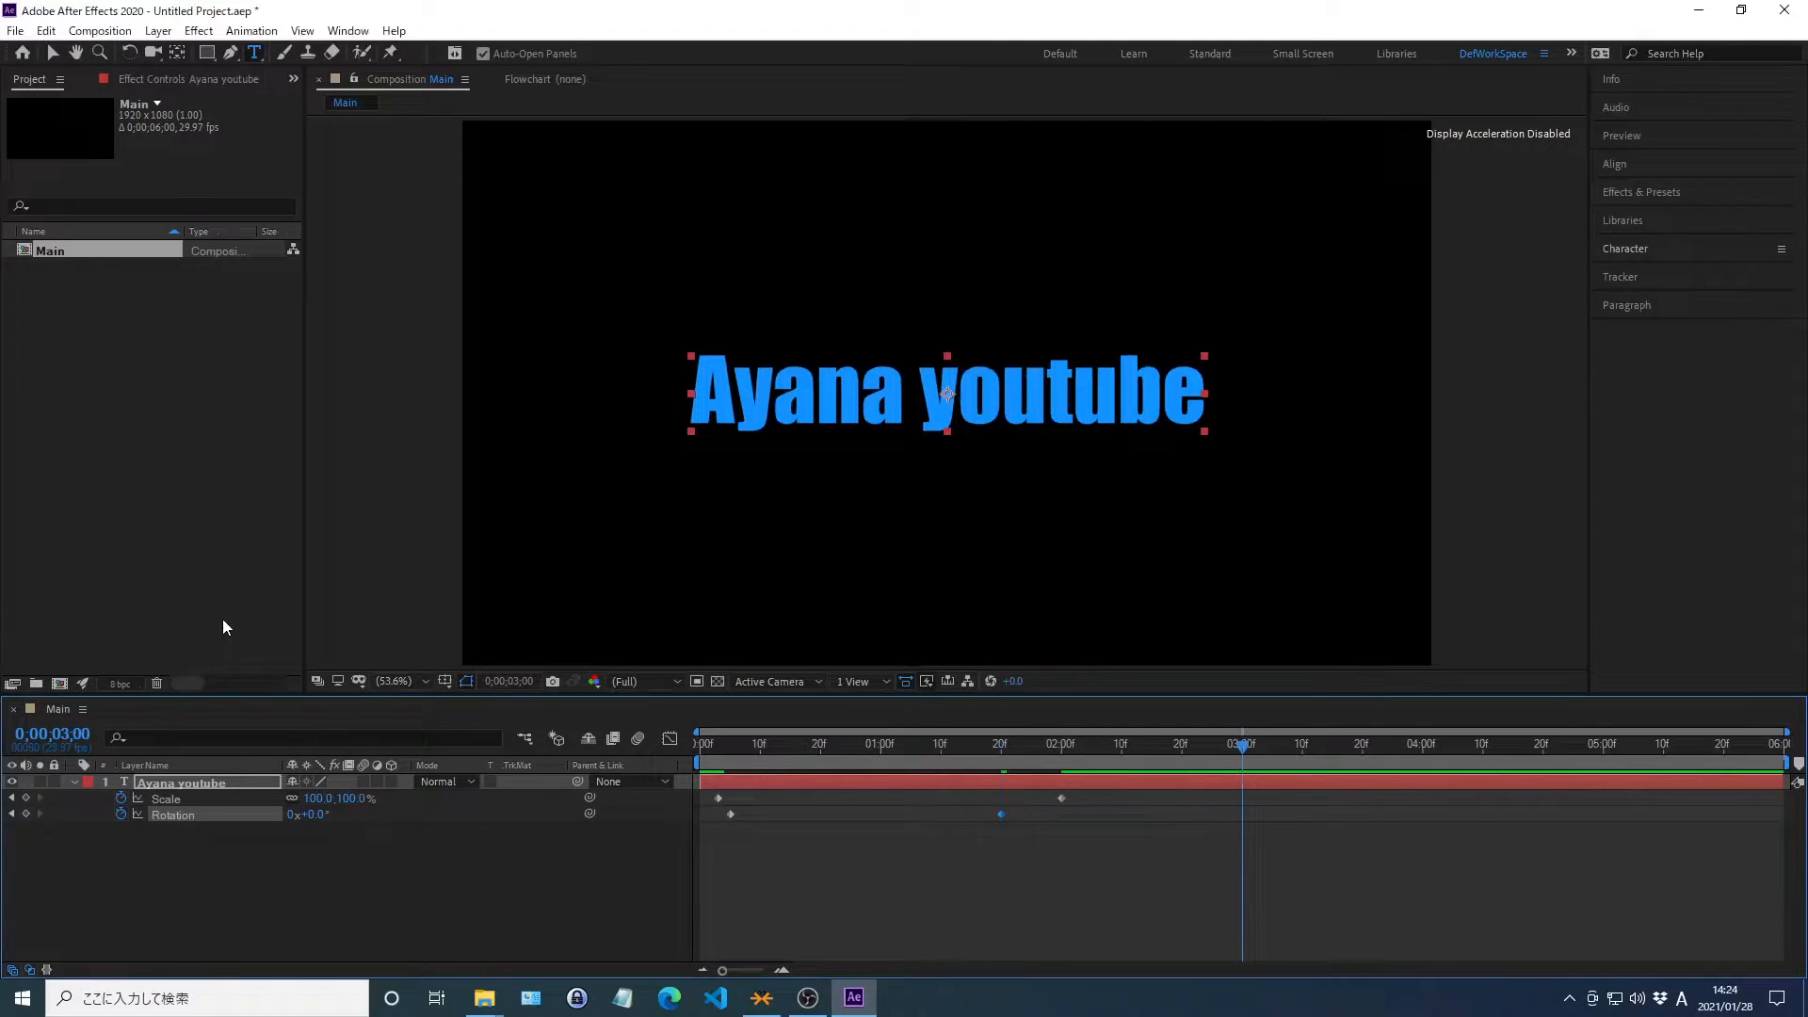
{"action": "right_click", "coordinate": [166, 799]}
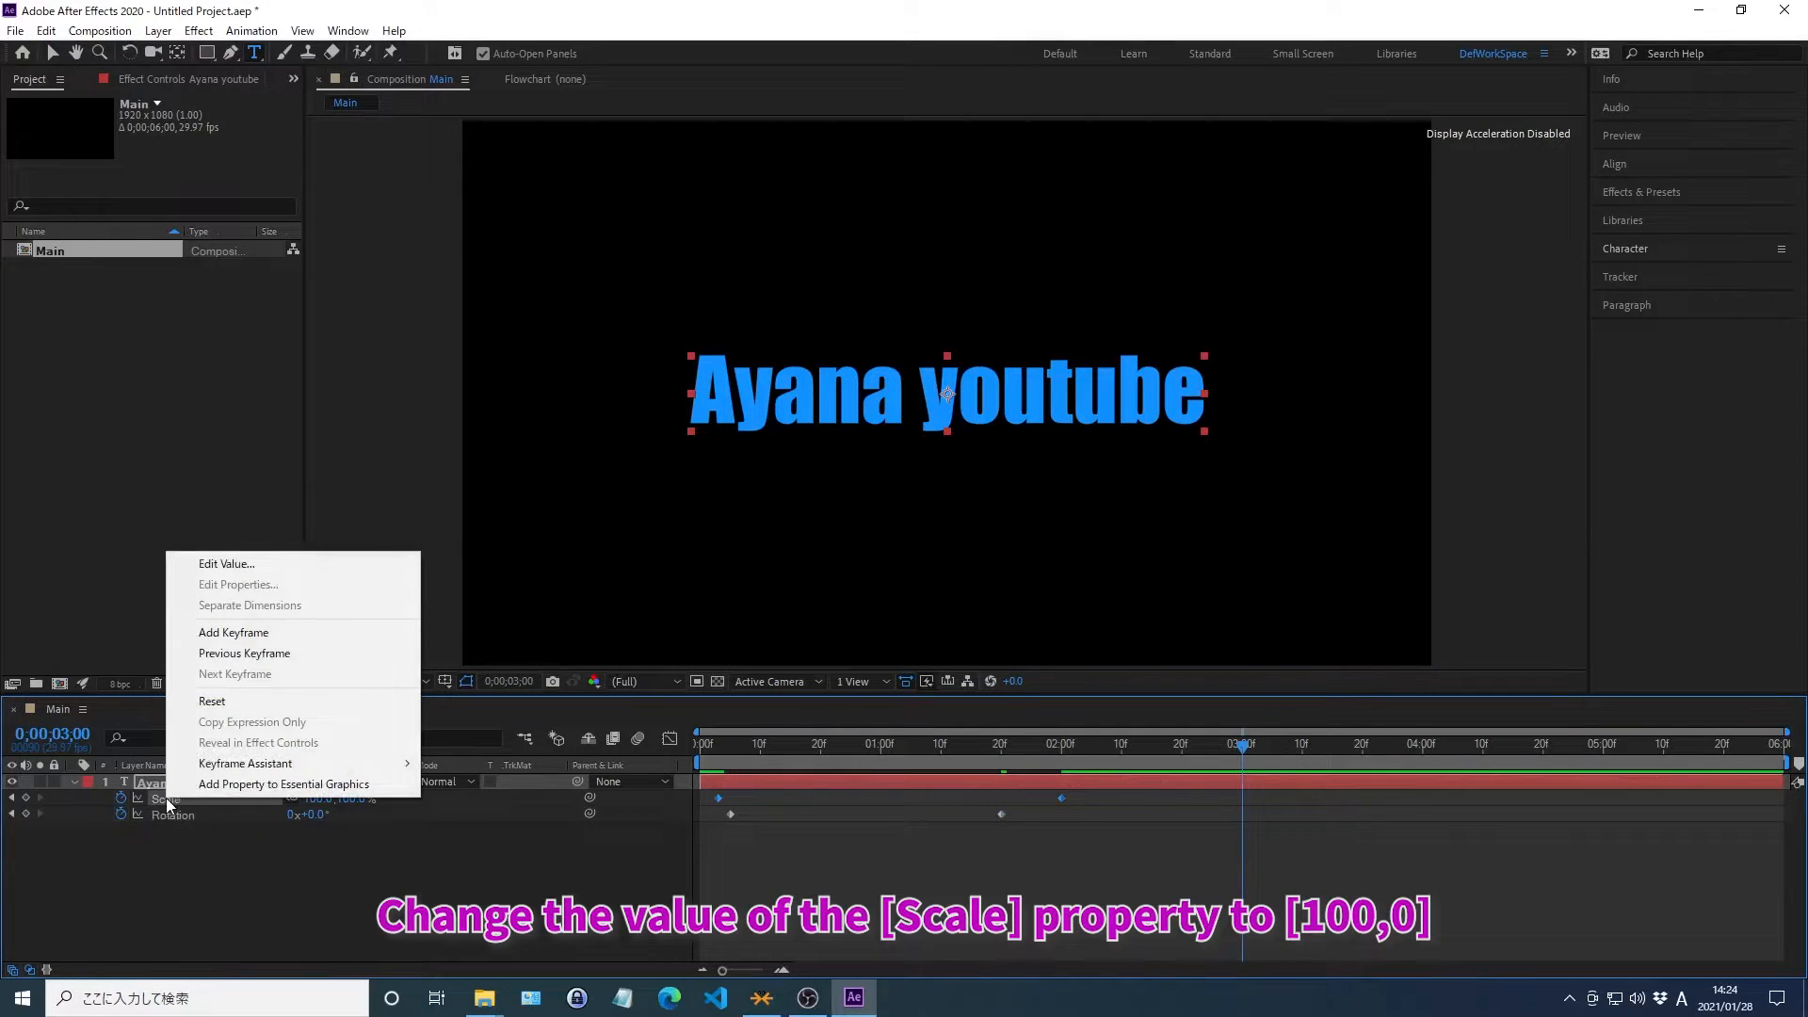
{"action": "left_click", "coordinate": [226, 563]}
{"action": "type", "text": "1"}
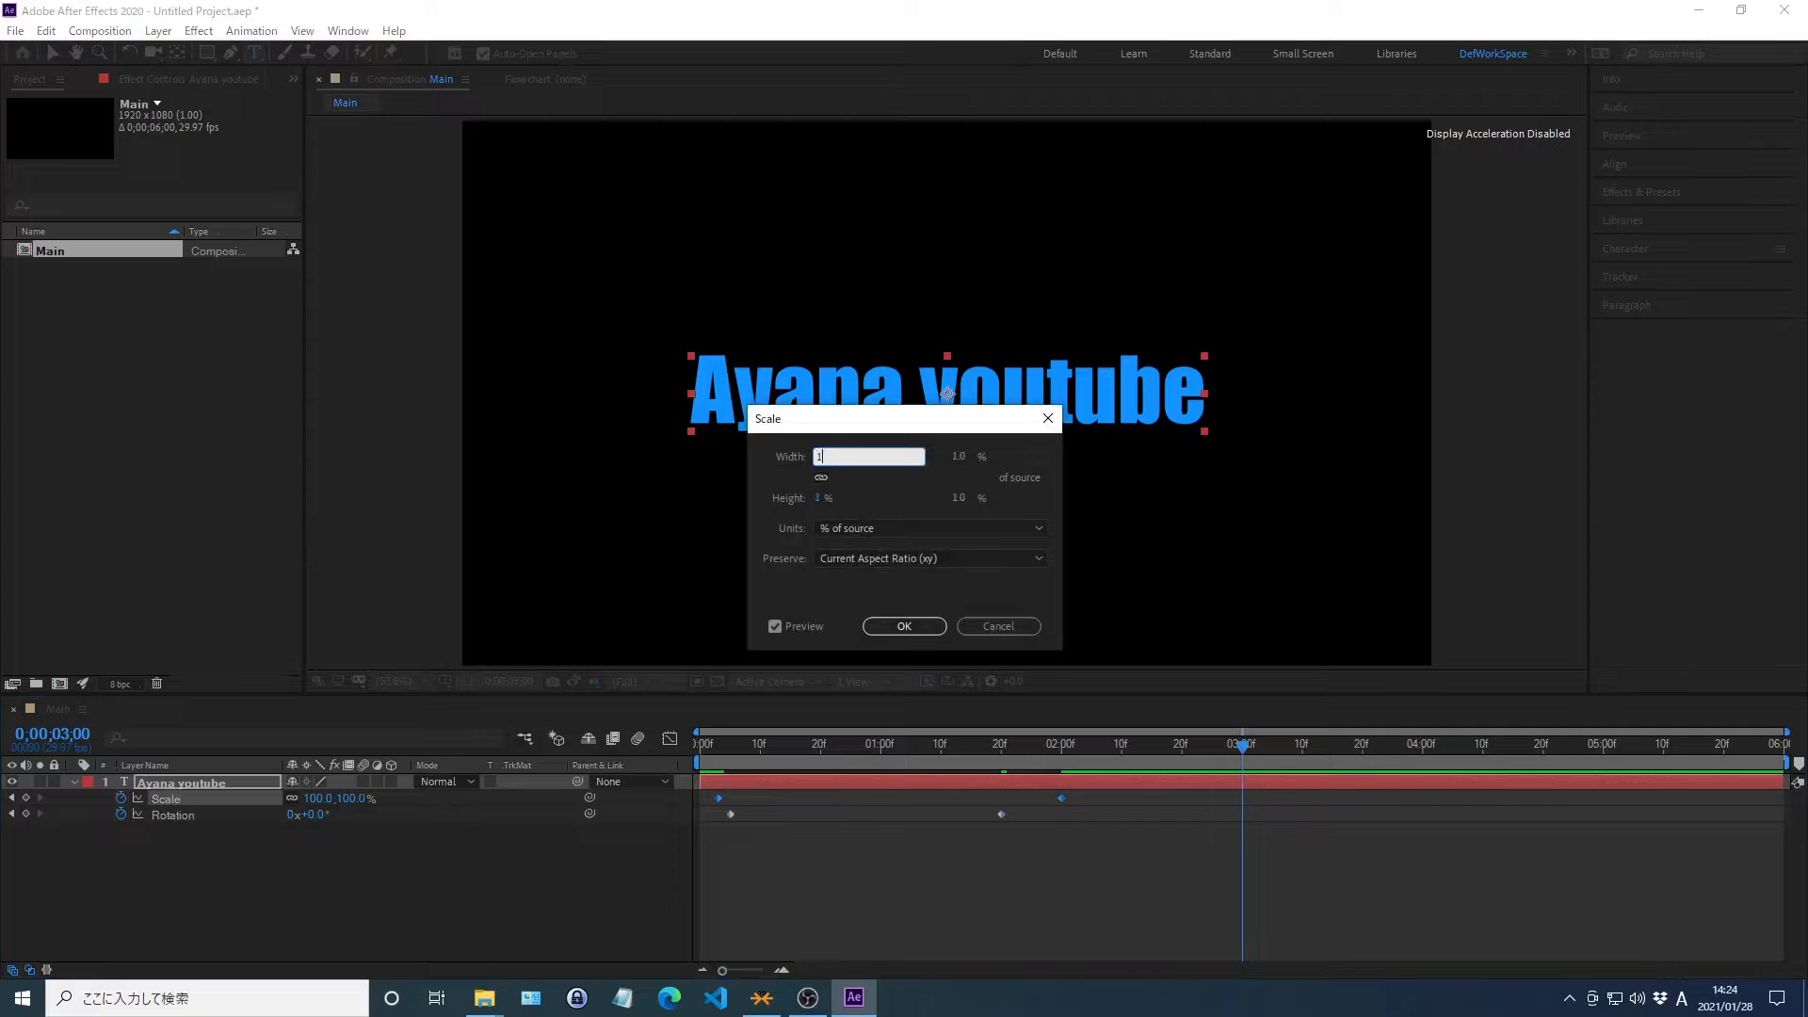
{"action": "type", "text": "00"}
{"action": "key", "text": "Return"}
Add a Rotation keyframe of 0 degrees to the text layer at 0;00;03;05
{"action": "key", "text": "alt+shift+j"}
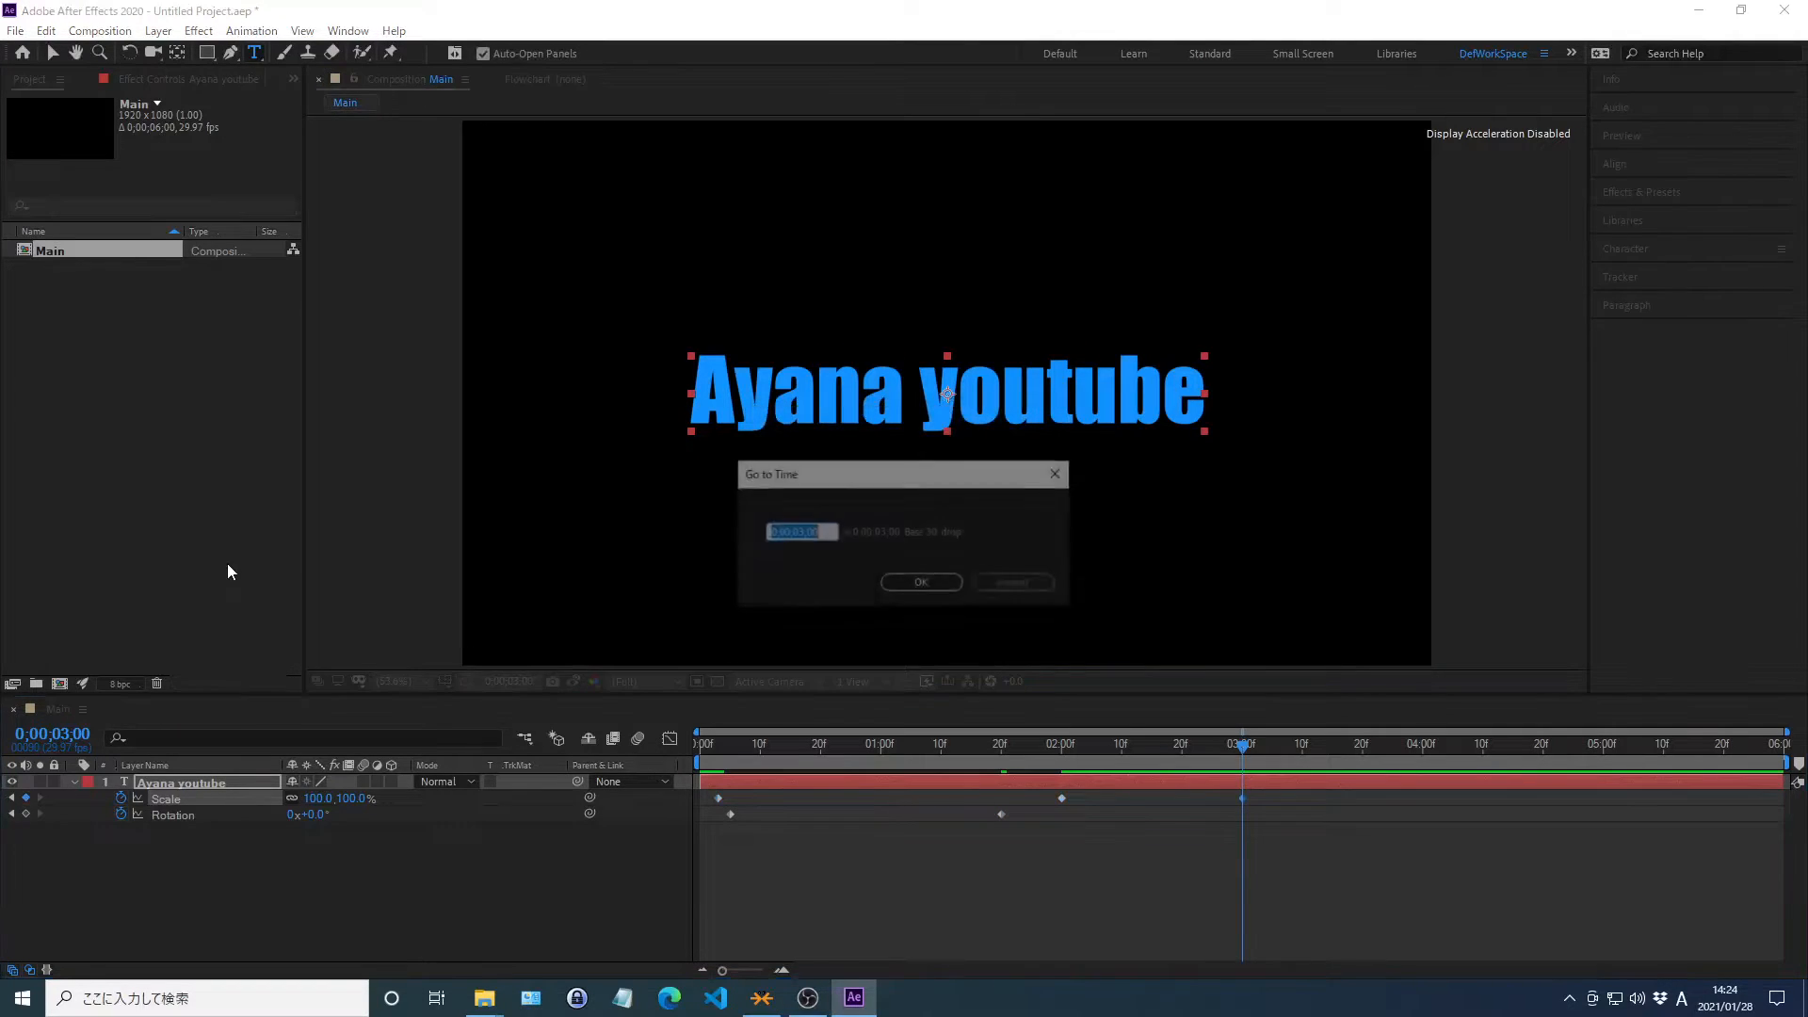
{"action": "type", "text": "0;00"}
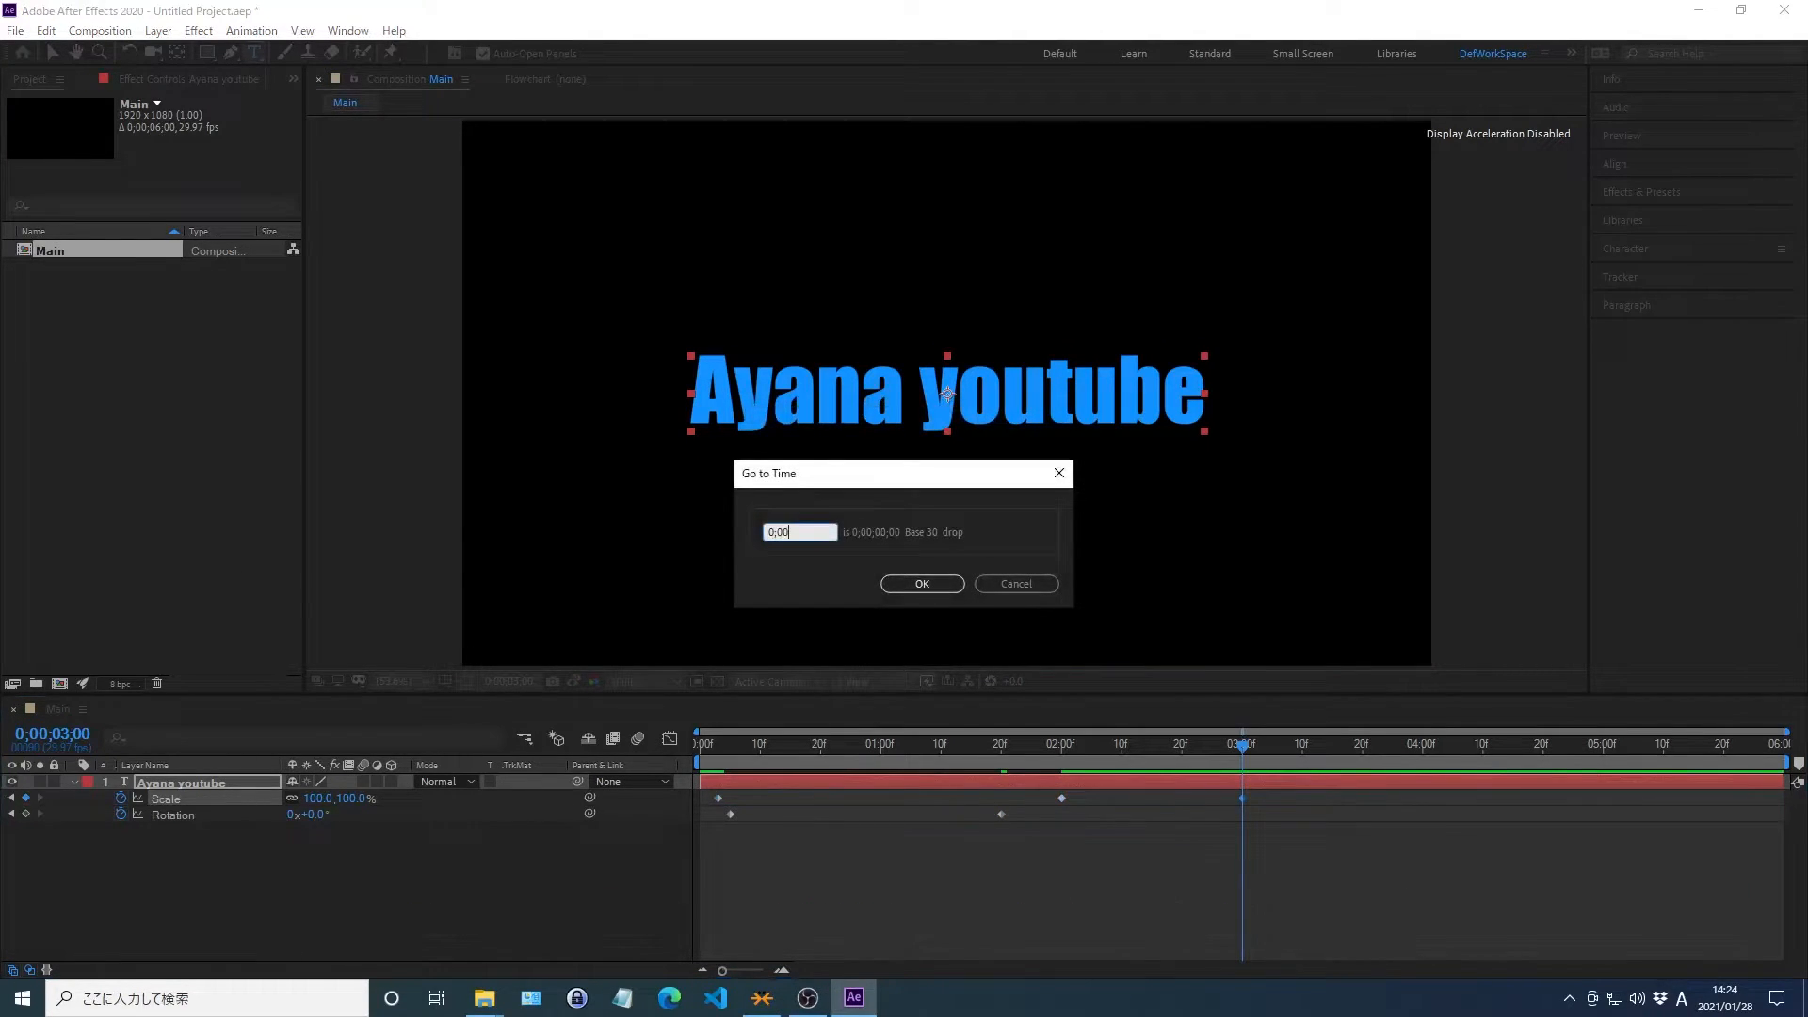
{"action": "type", "text": ";03;05"}
{"action": "key", "text": "Return"}
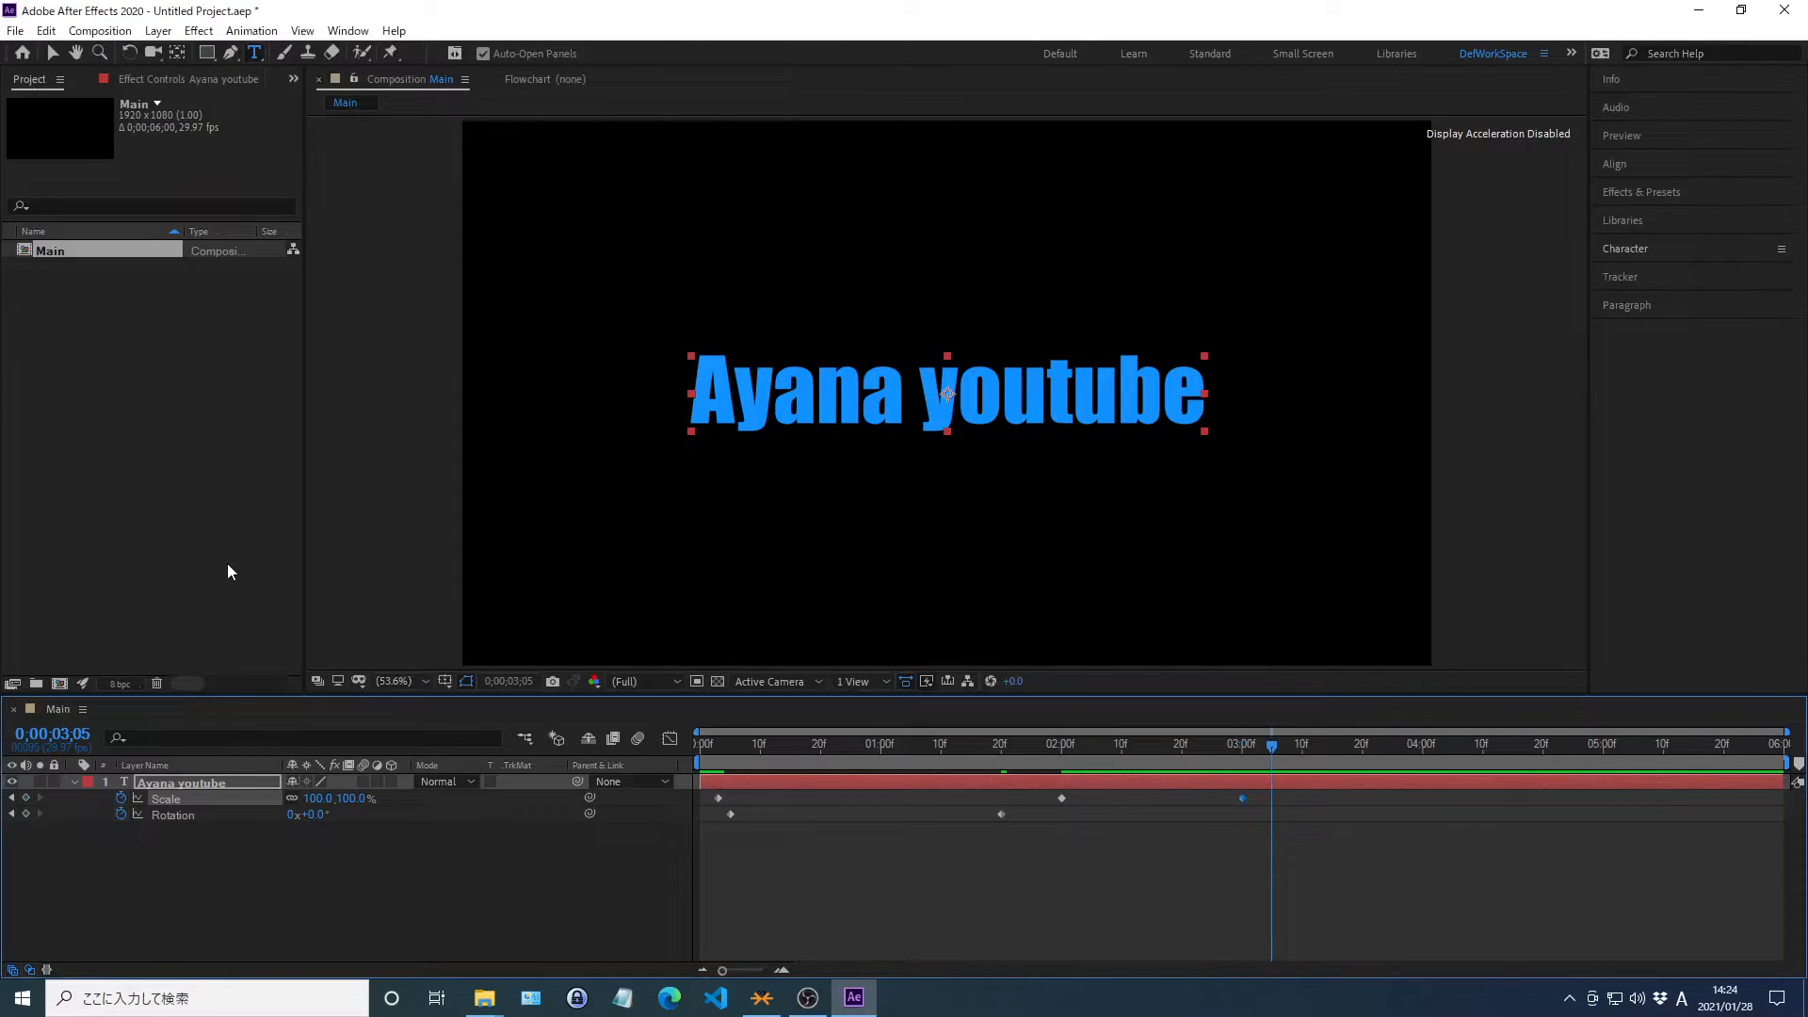
{"action": "right_click", "coordinate": [174, 814]}
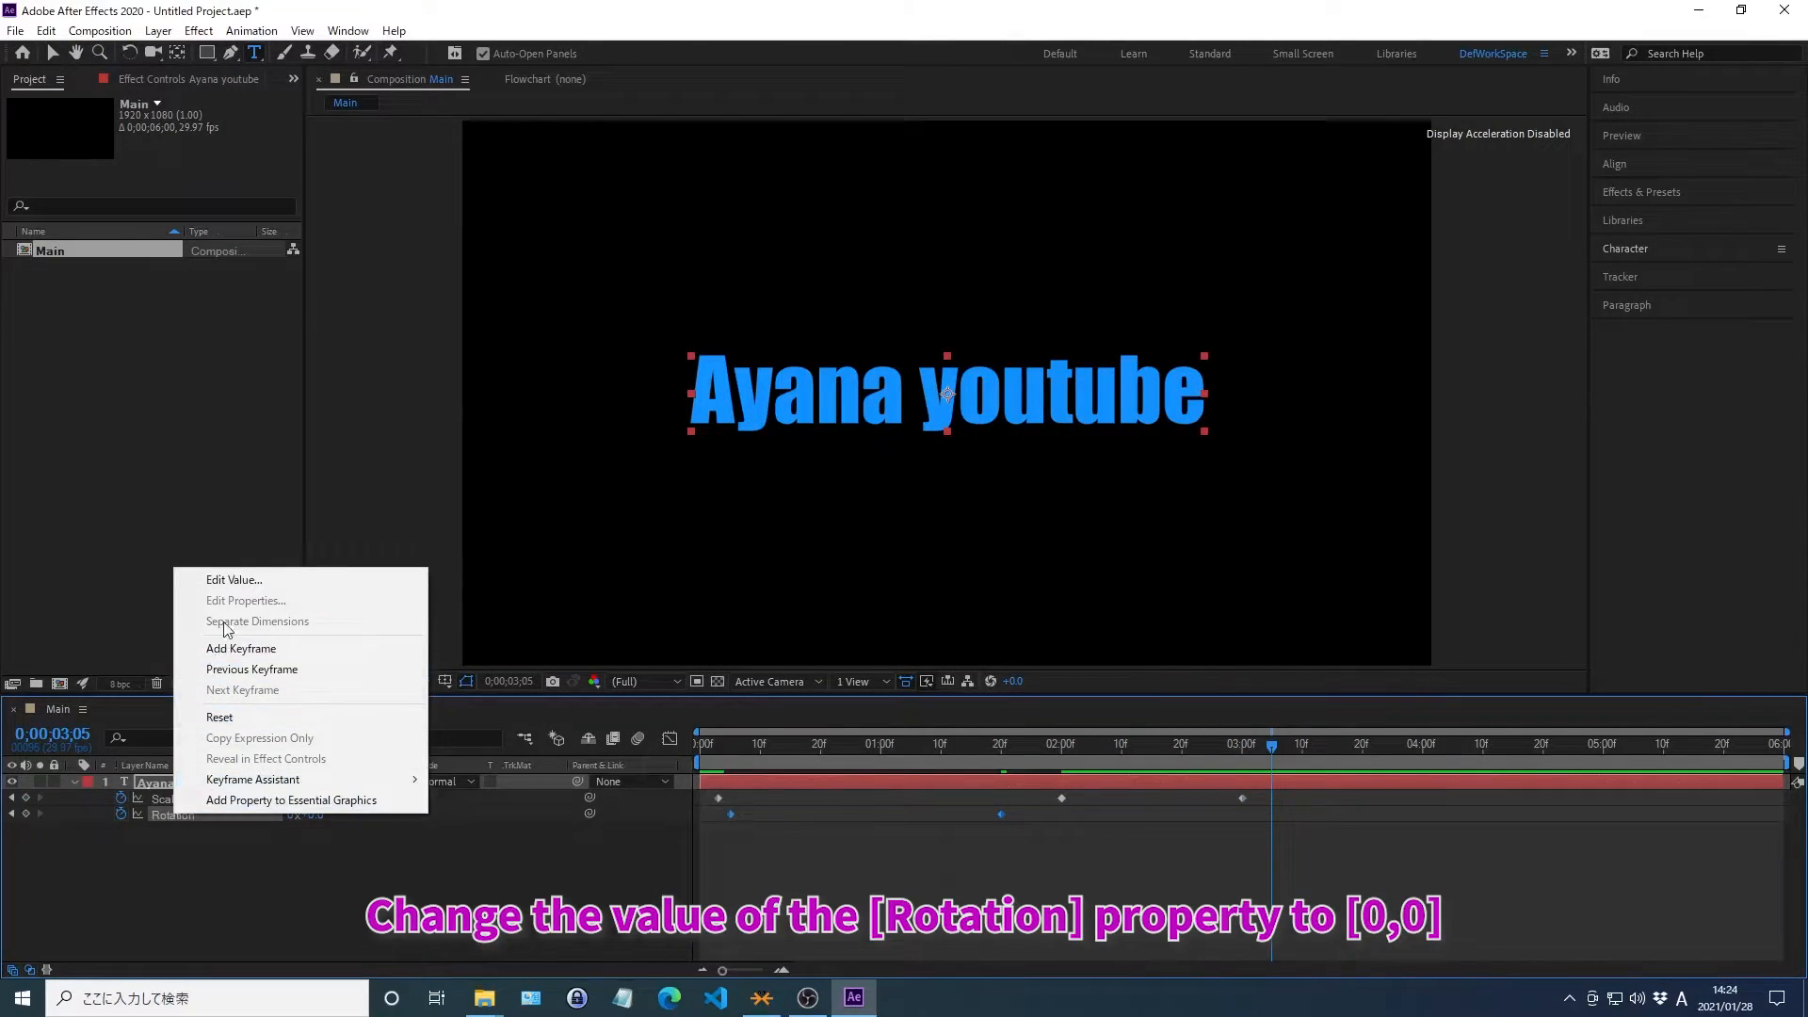
{"action": "left_click", "coordinate": [233, 579]}
{"action": "type", "text": "0"}
{"action": "key", "text": "Return"}
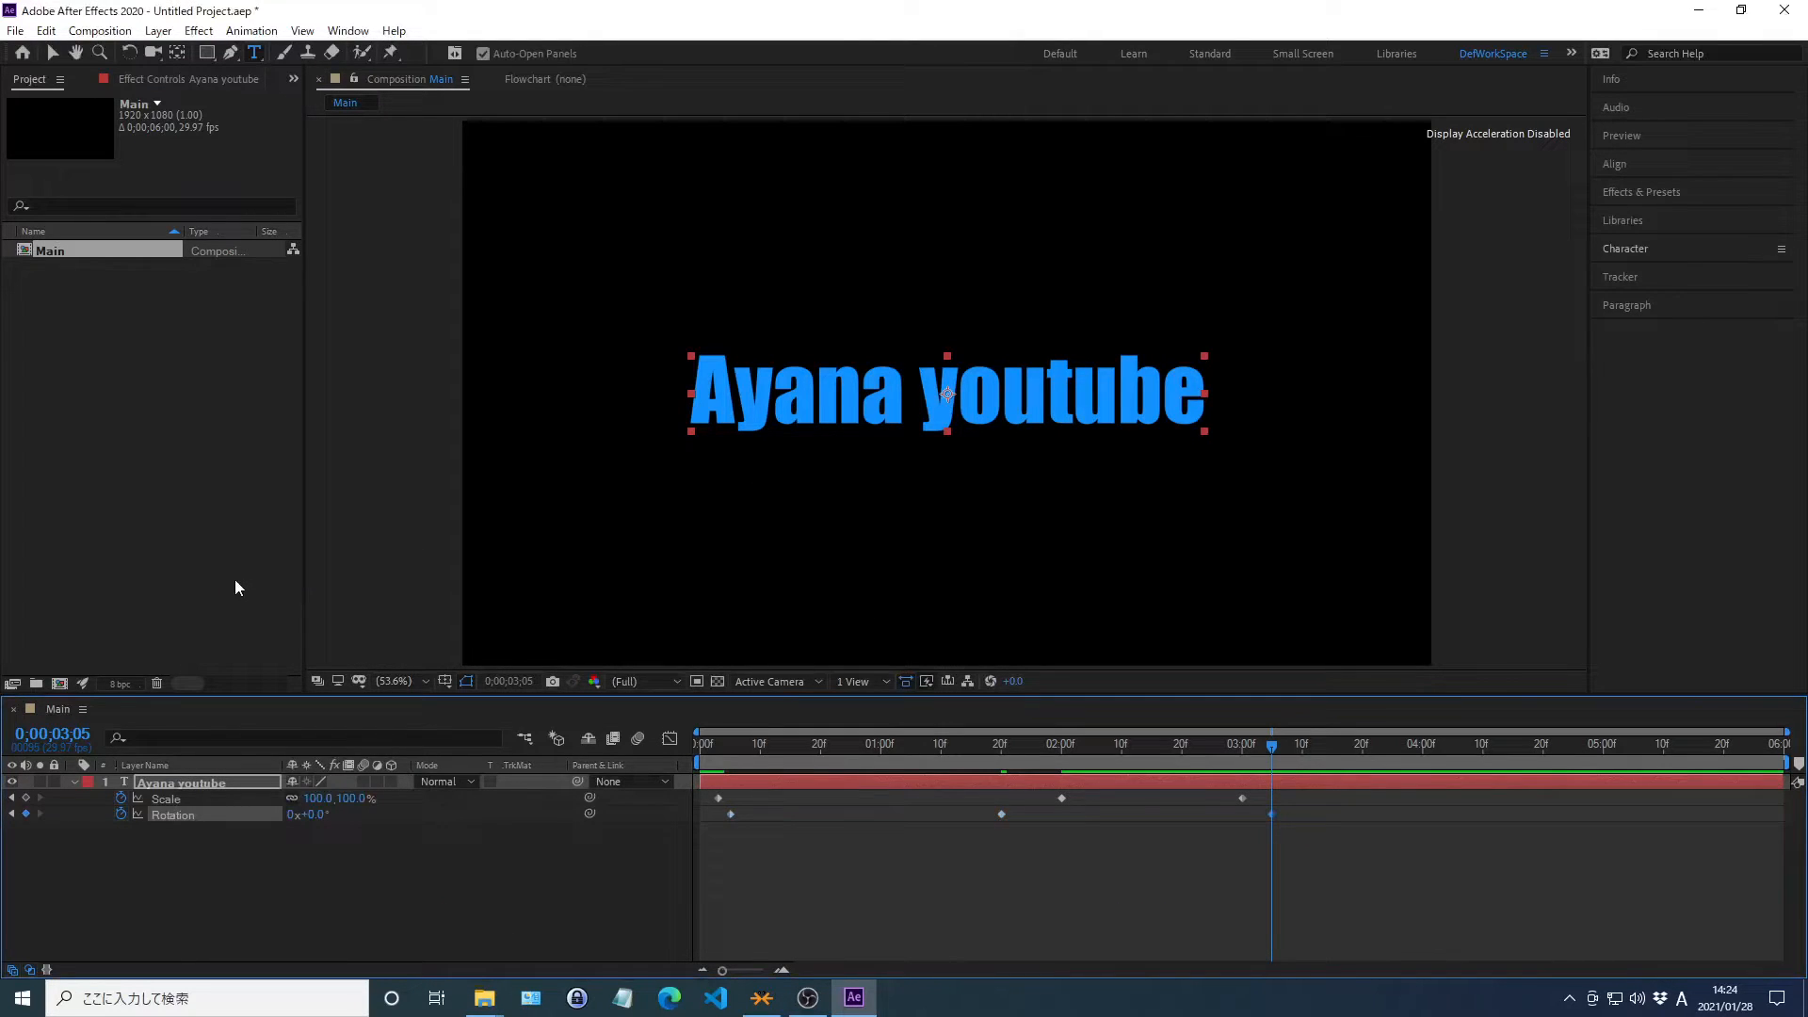
Add a Scale keyframe of 0% to the text layer at 0;00;05;00
{"action": "key", "text": "alt+shift+j"}
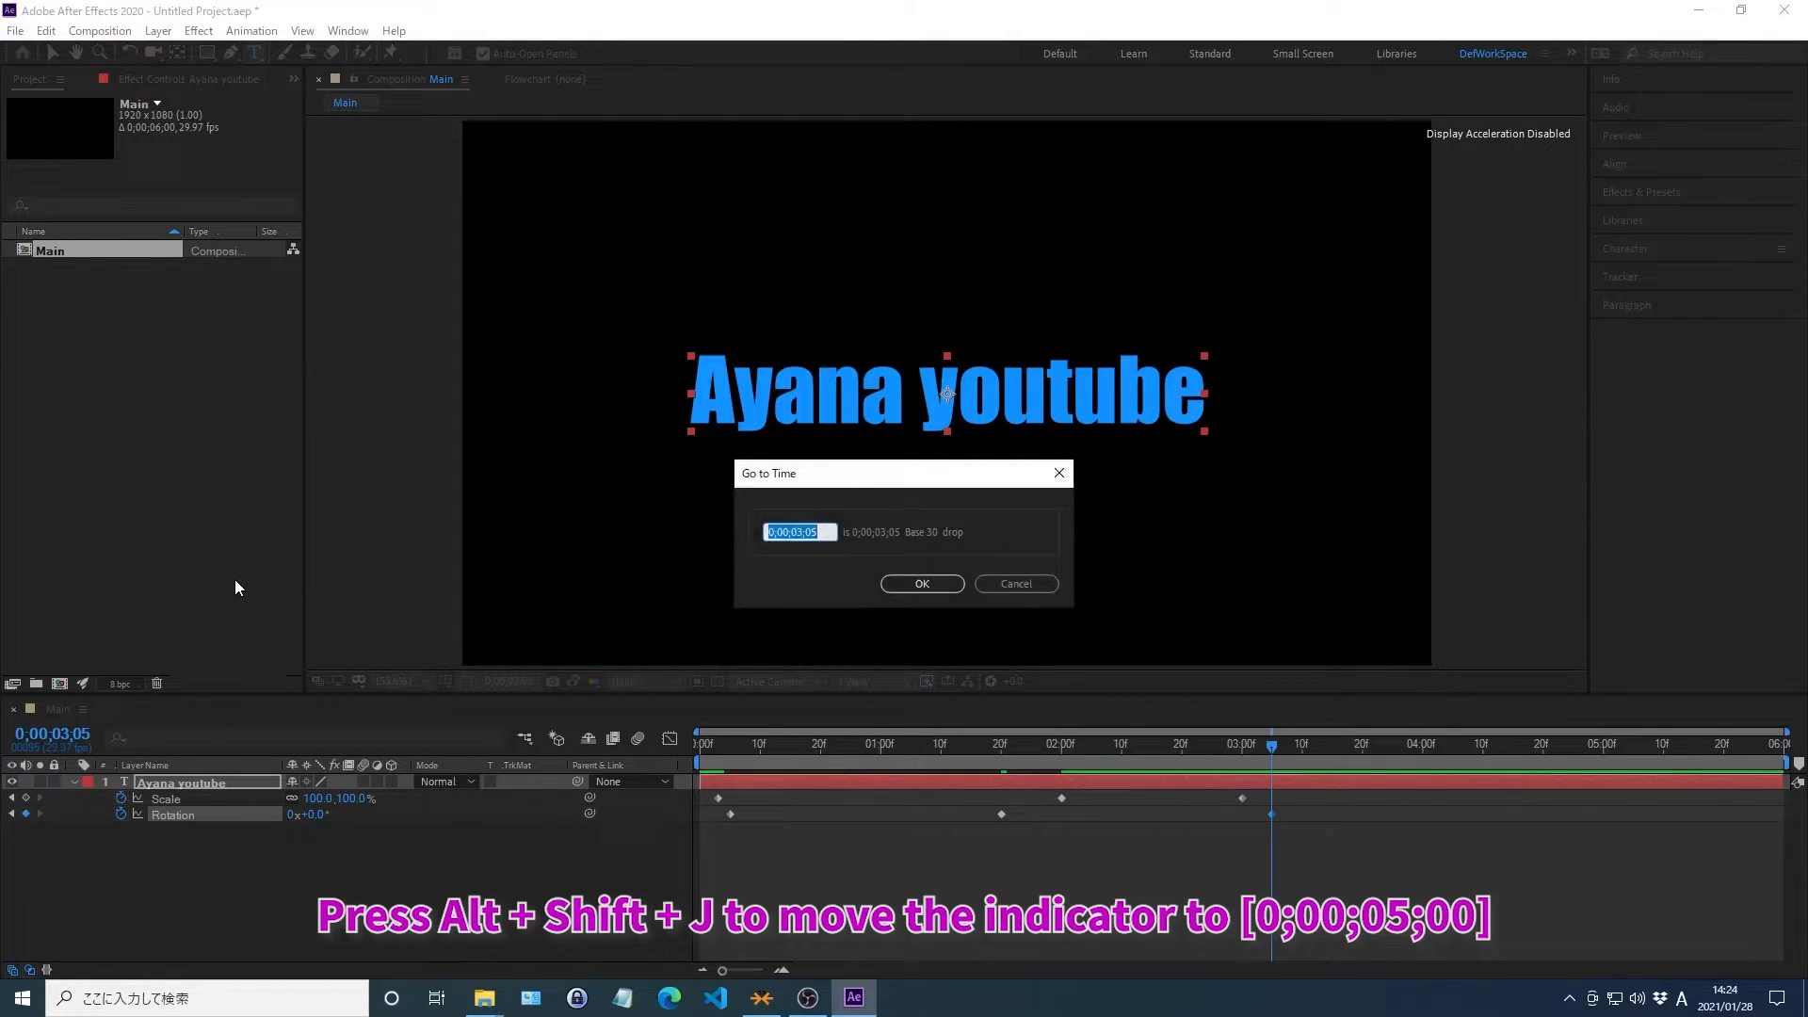
{"action": "type", "text": "0;00;05;0"}
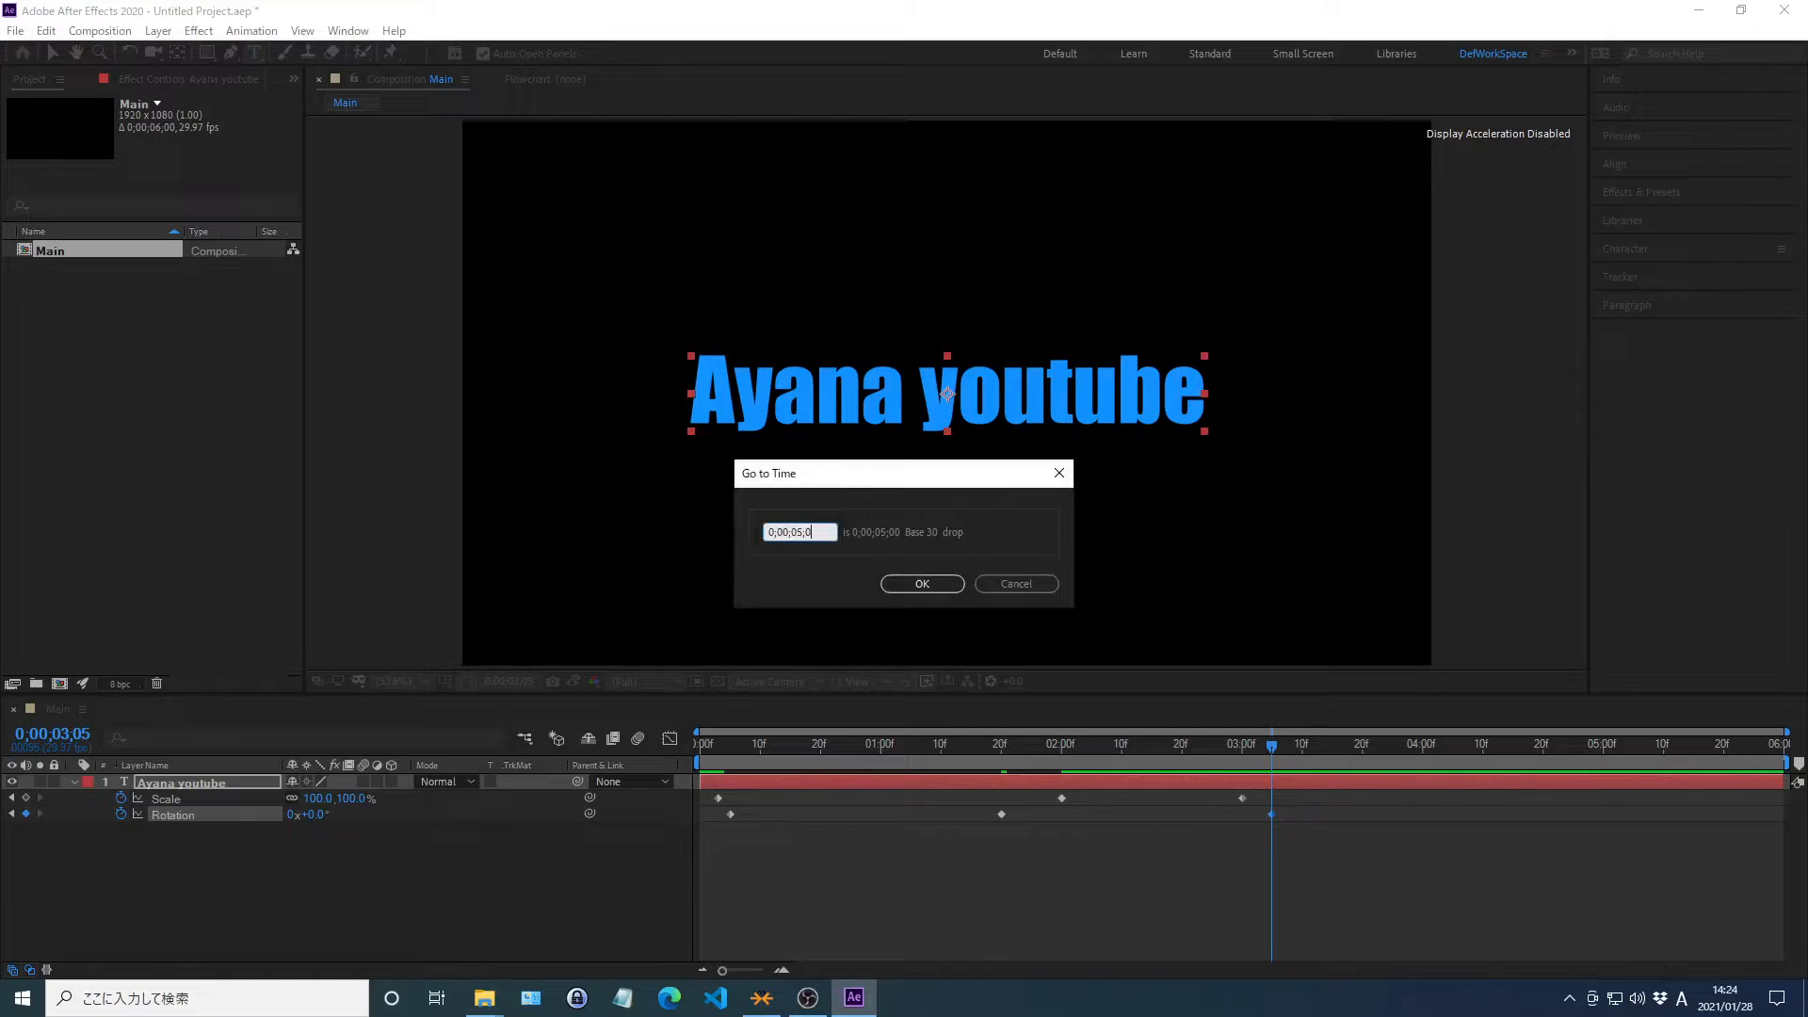
{"action": "type", "text": "0"}
{"action": "key", "text": "Return"}
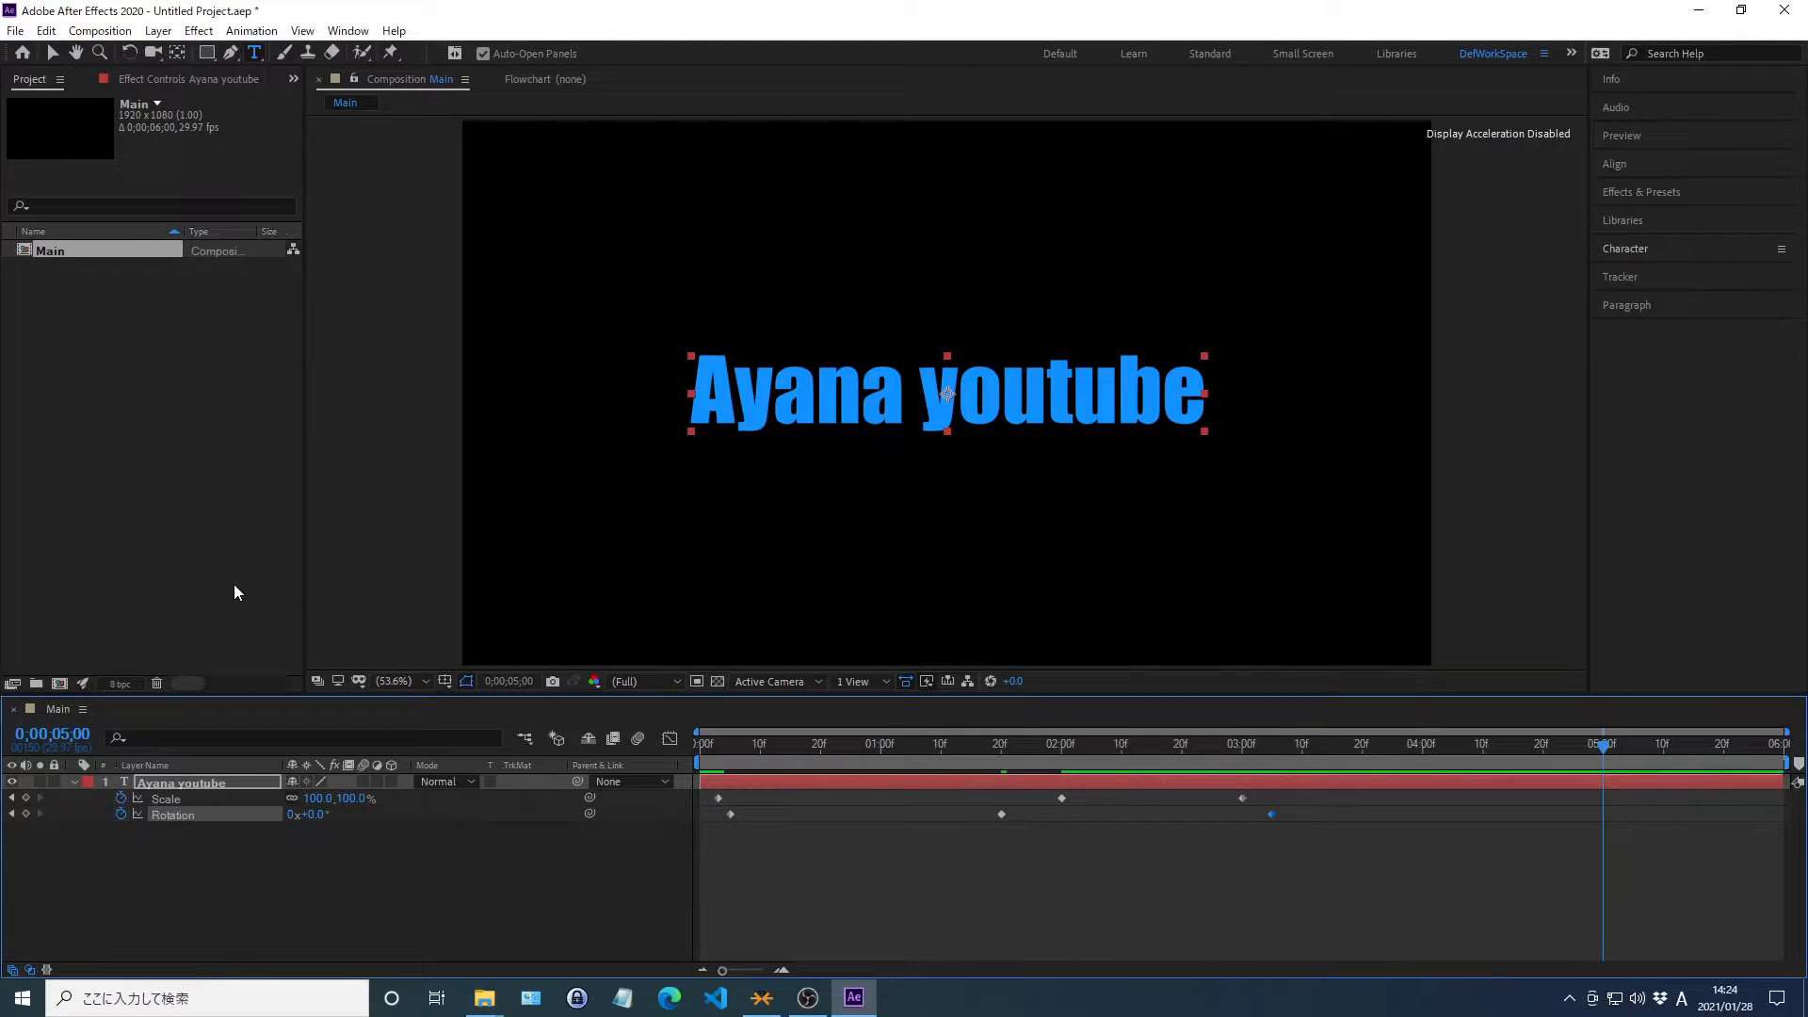
{"action": "right_click", "coordinate": [166, 799]}
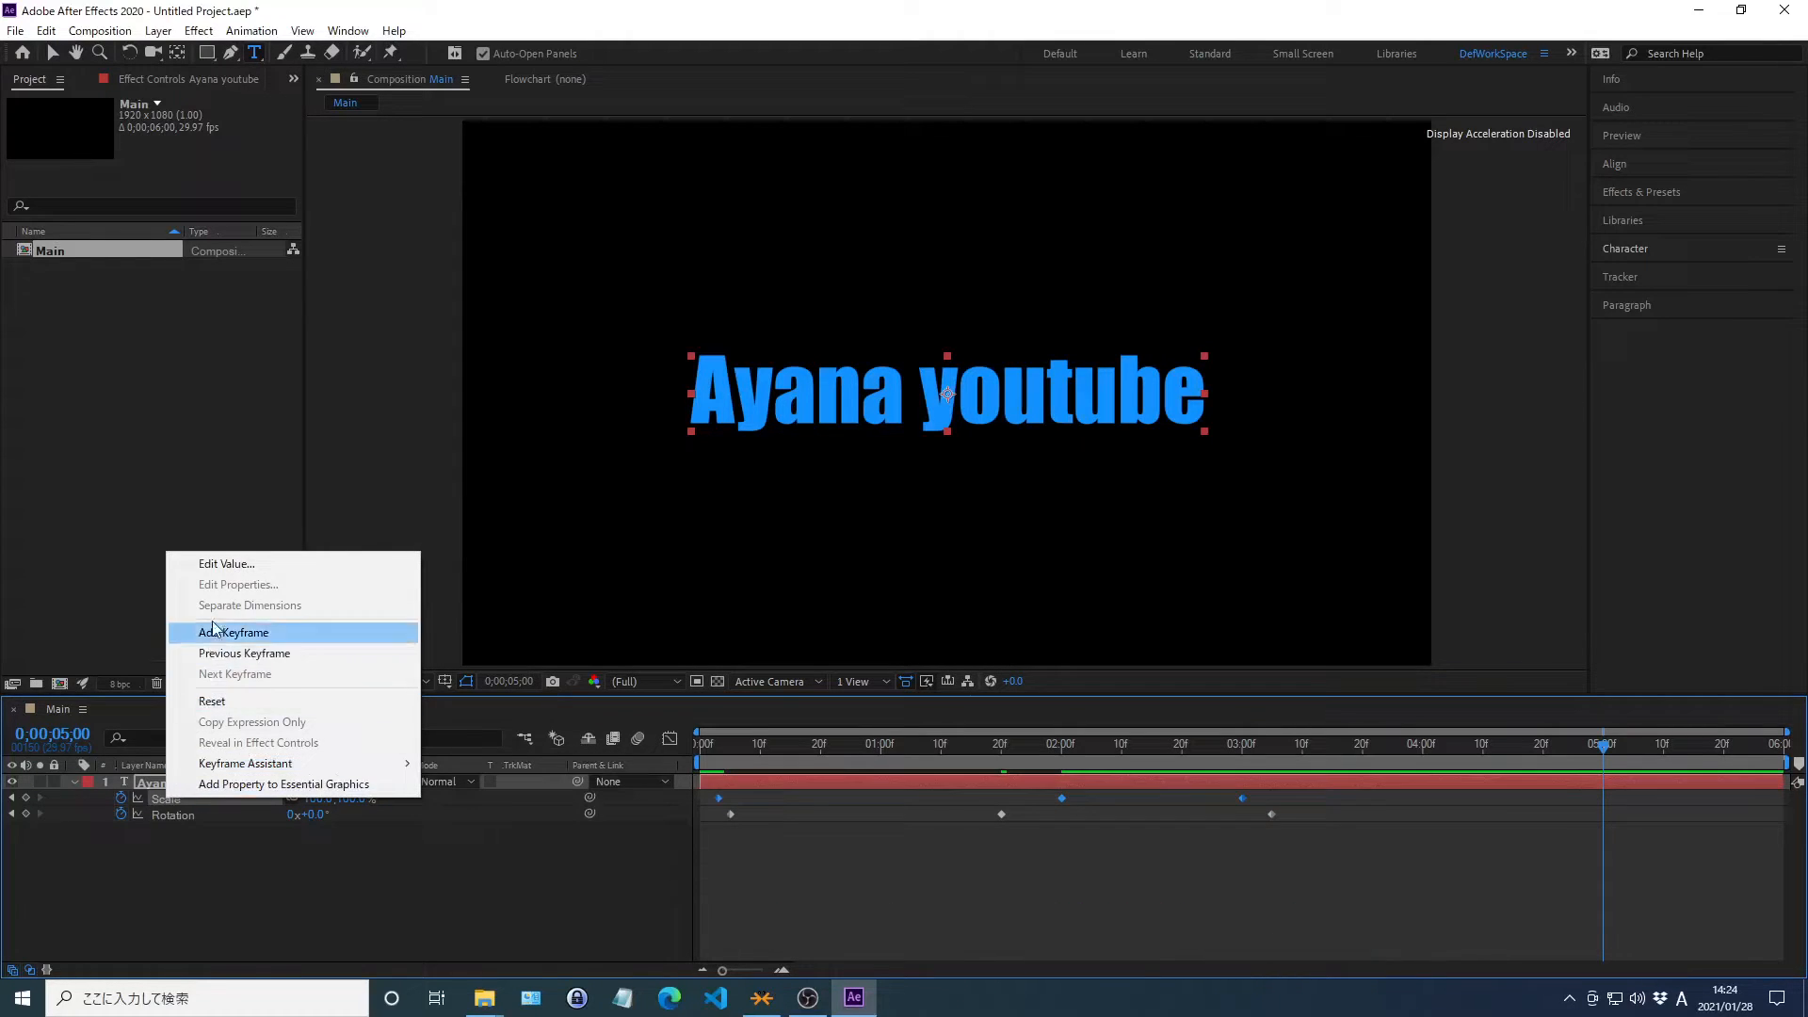
{"action": "left_click", "coordinate": [228, 563]}
{"action": "type", "text": "0"}
{"action": "key", "text": "Return"}
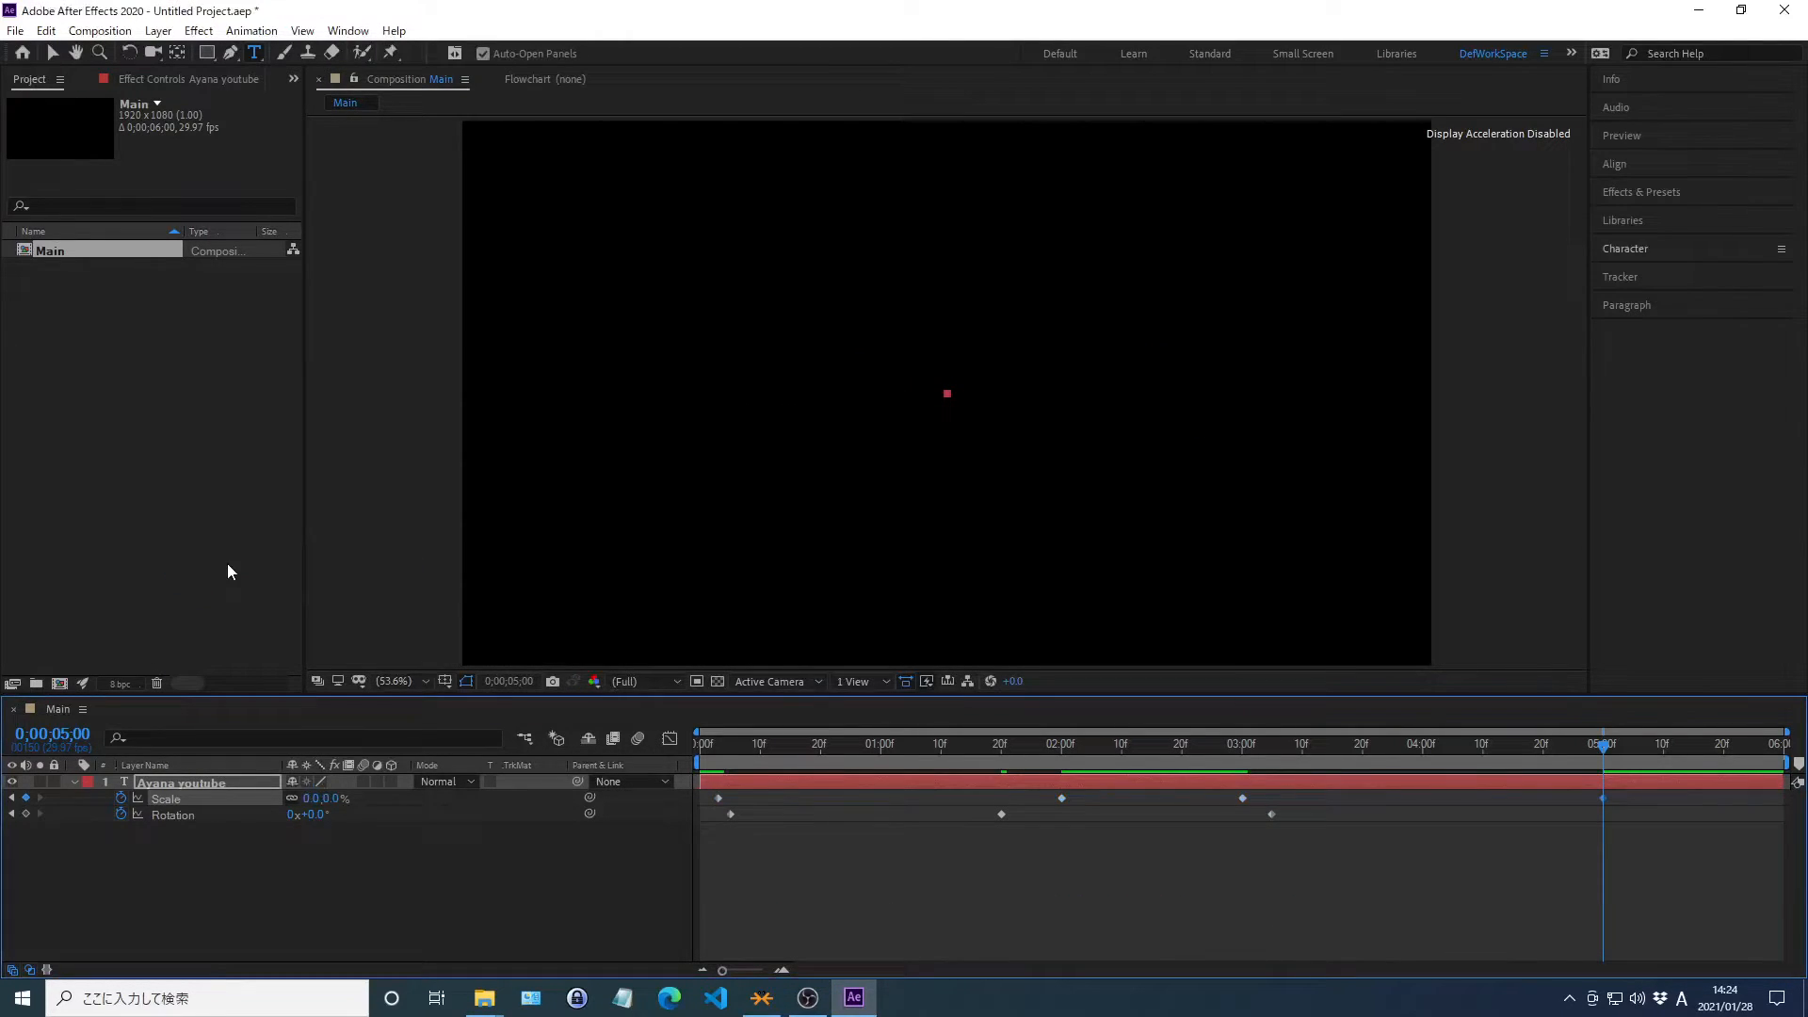
Add a Rotation keyframe of -90 degrees to the text layer at 0;00;05;05
{"action": "key", "text": "alt+shift+j"}
{"action": "type", "text": "0"}
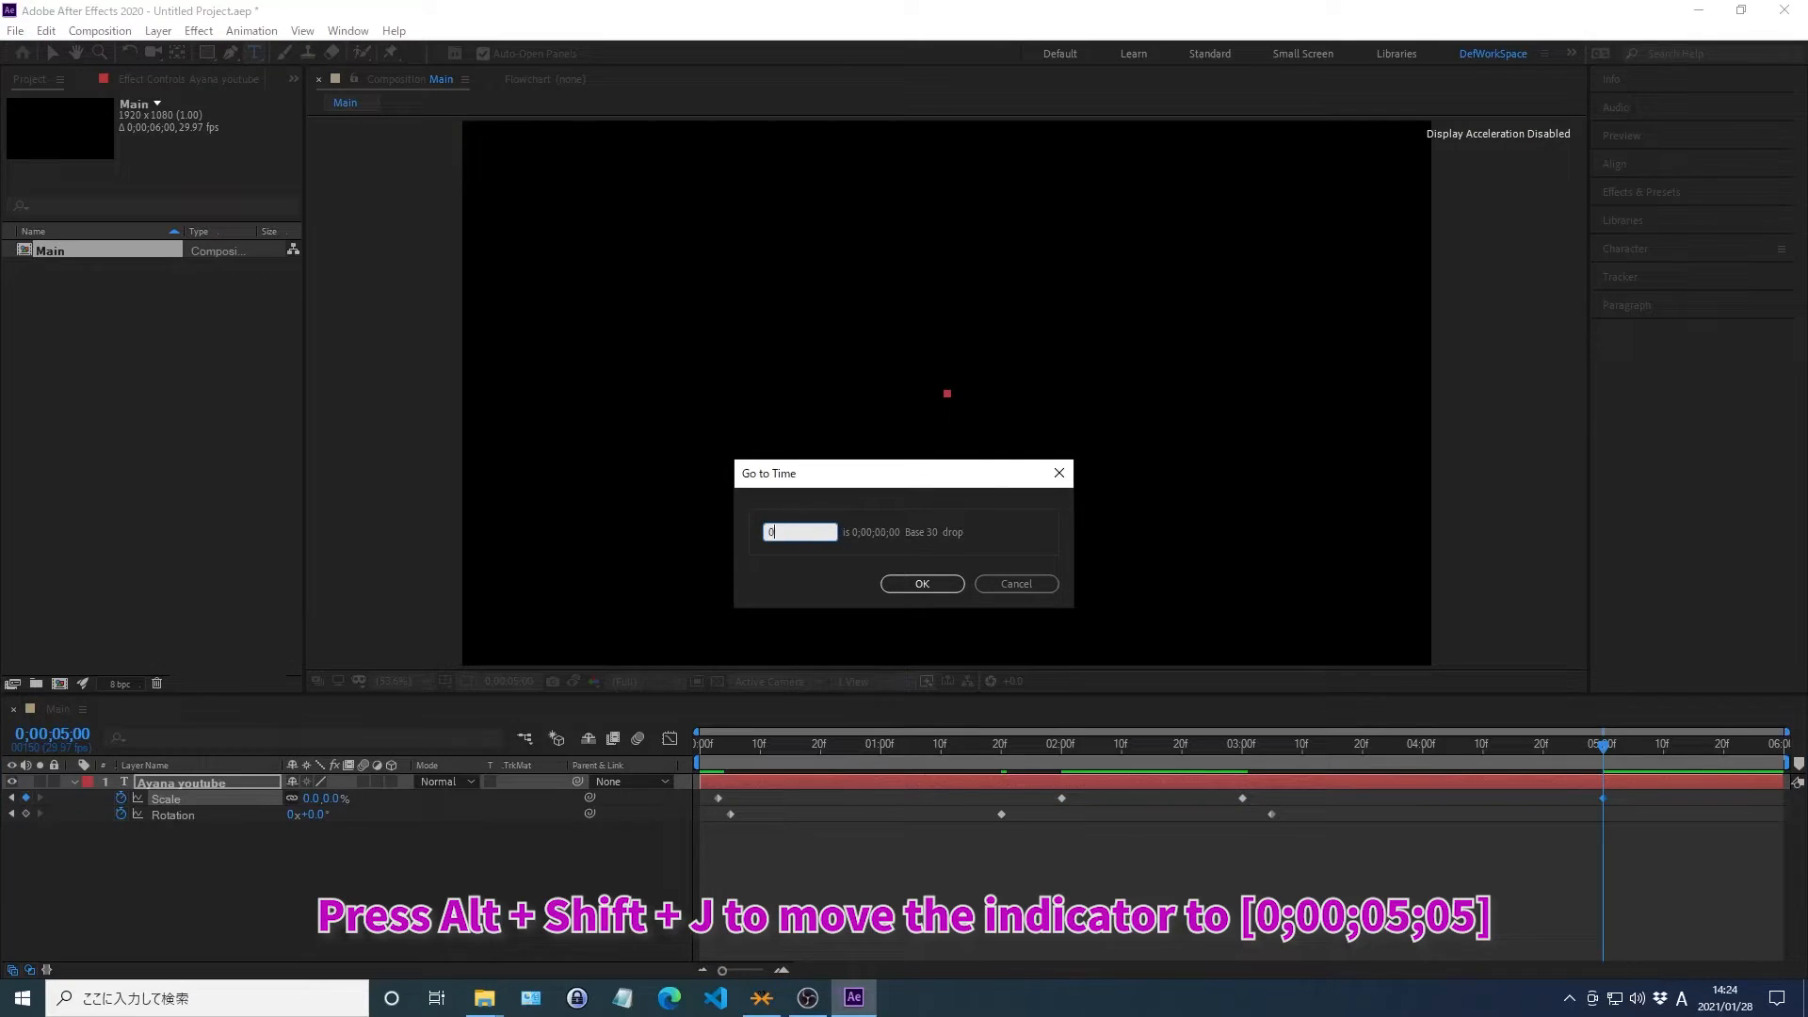
{"action": "type", "text": ";00;05;05"}
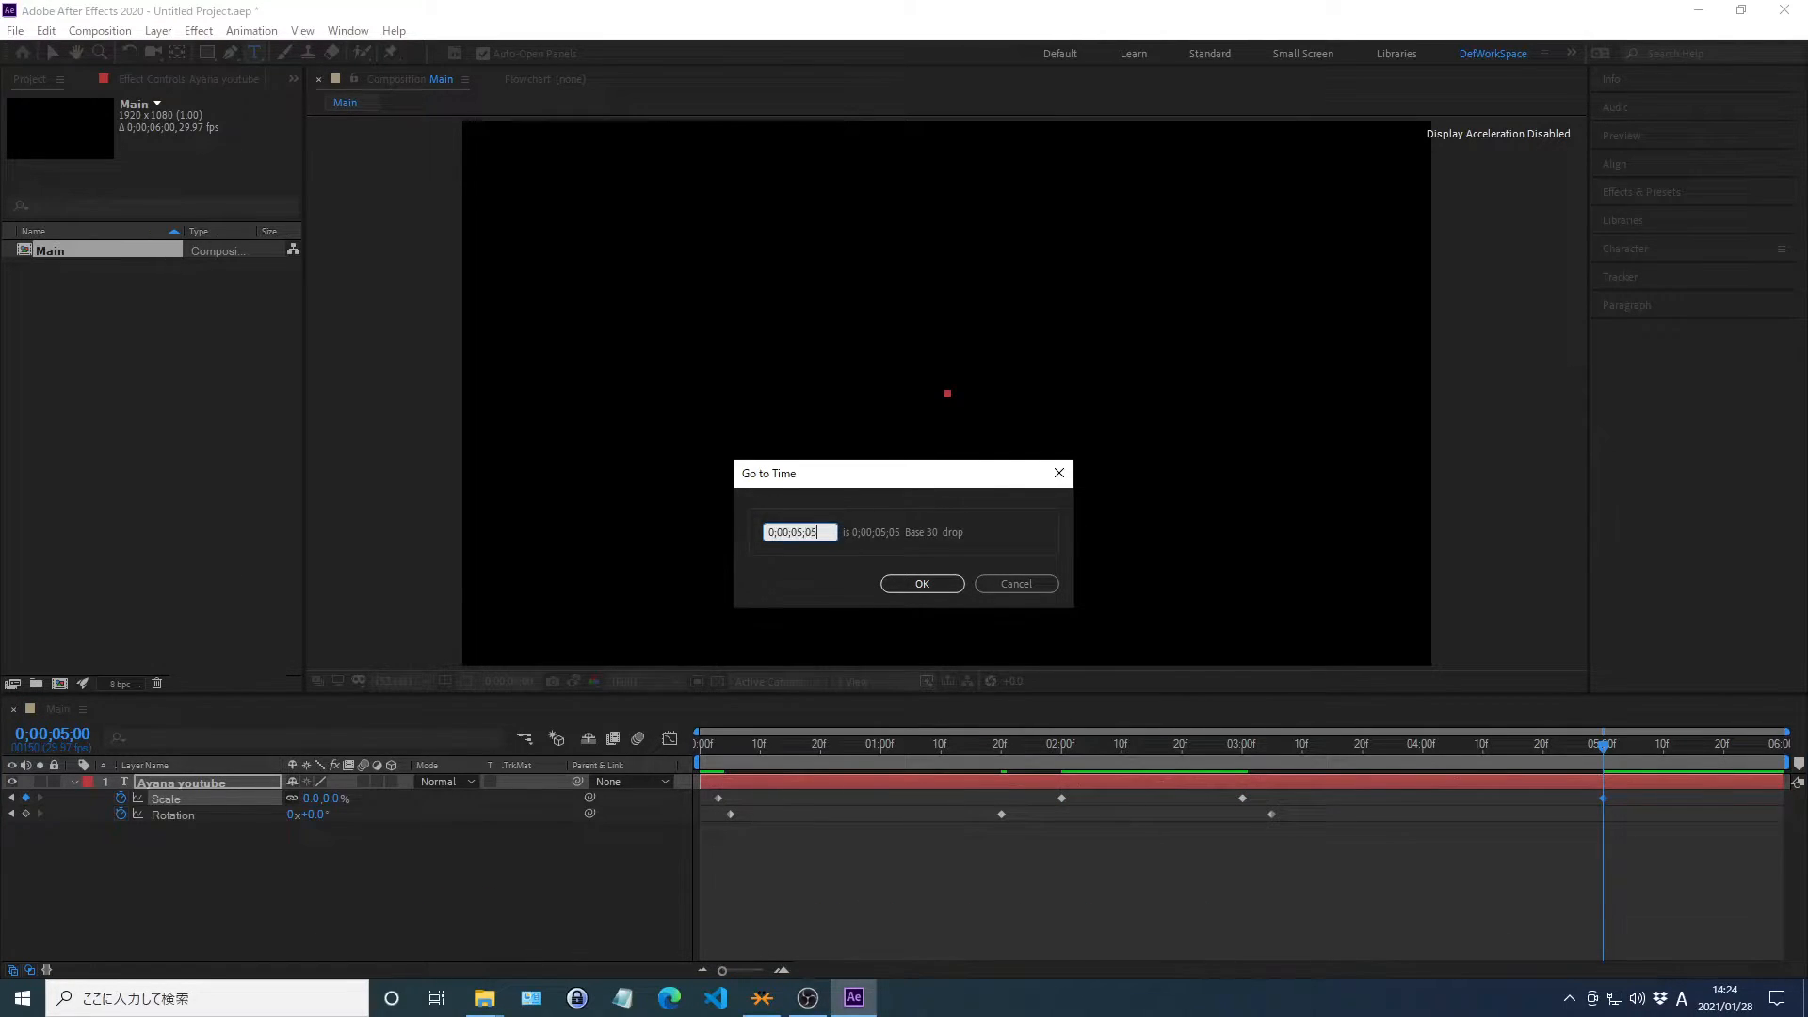
{"action": "key", "text": "Return"}
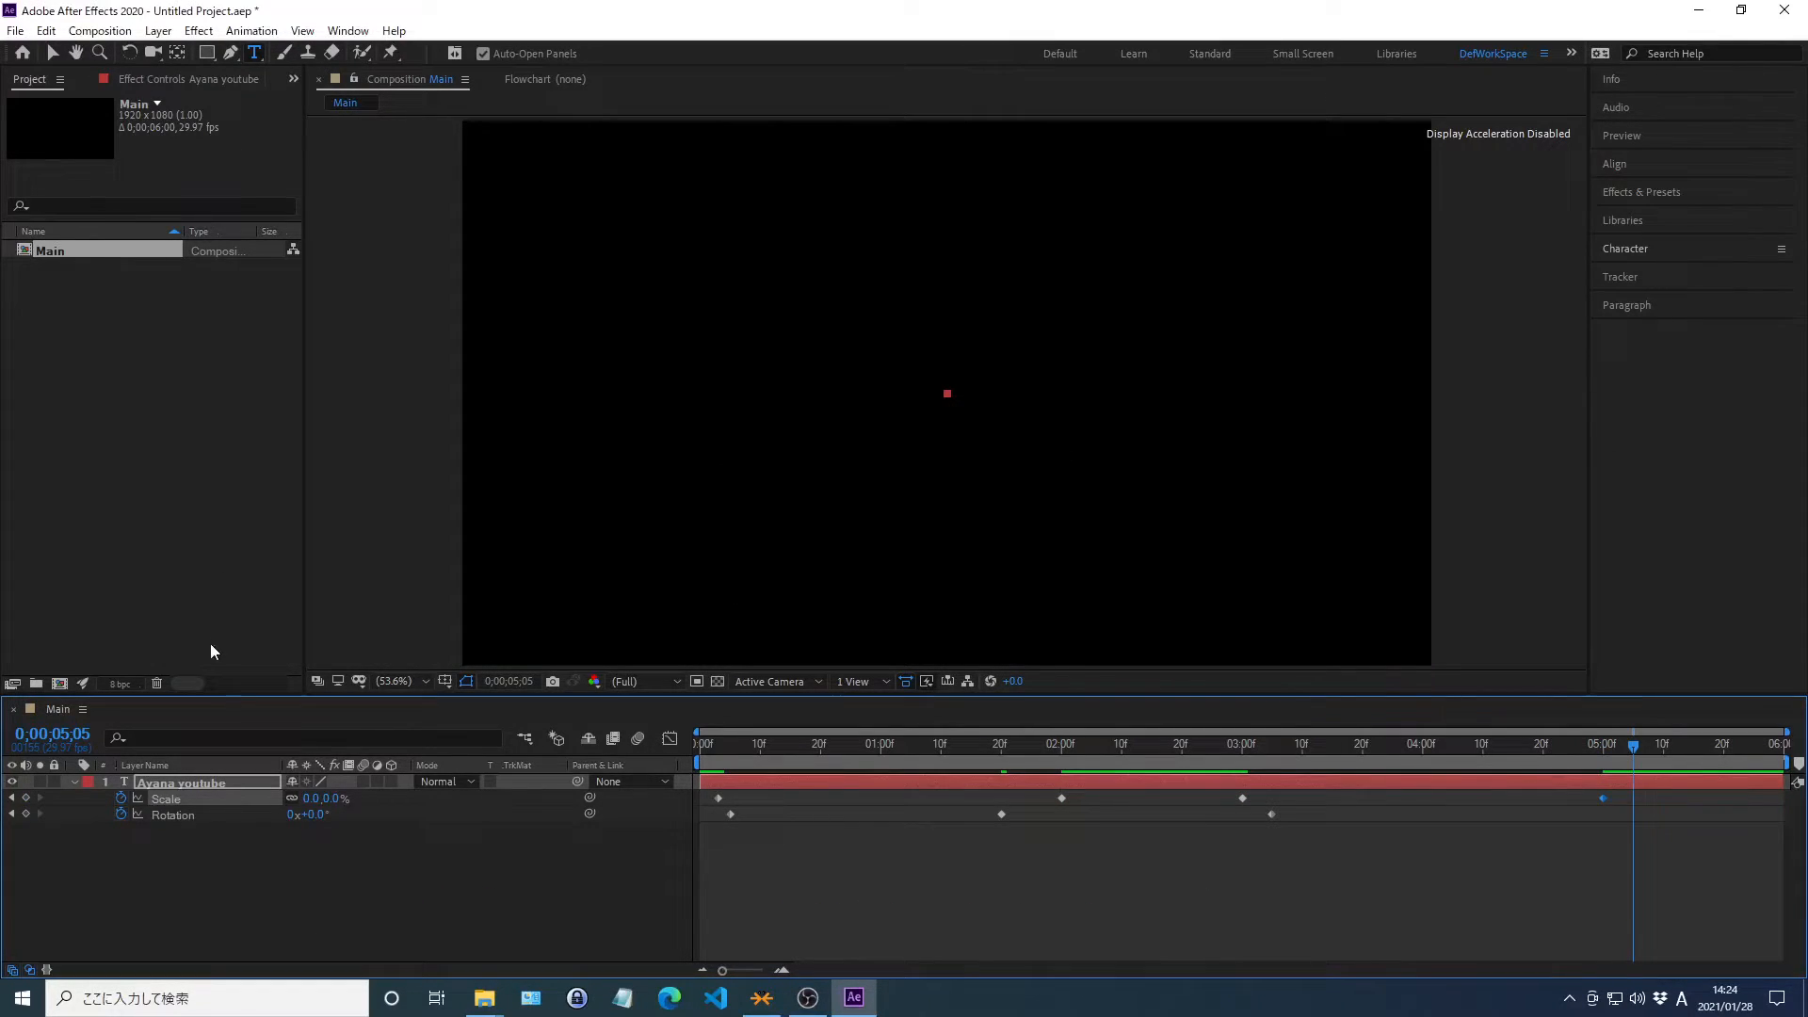
{"action": "right_click", "coordinate": [176, 816]}
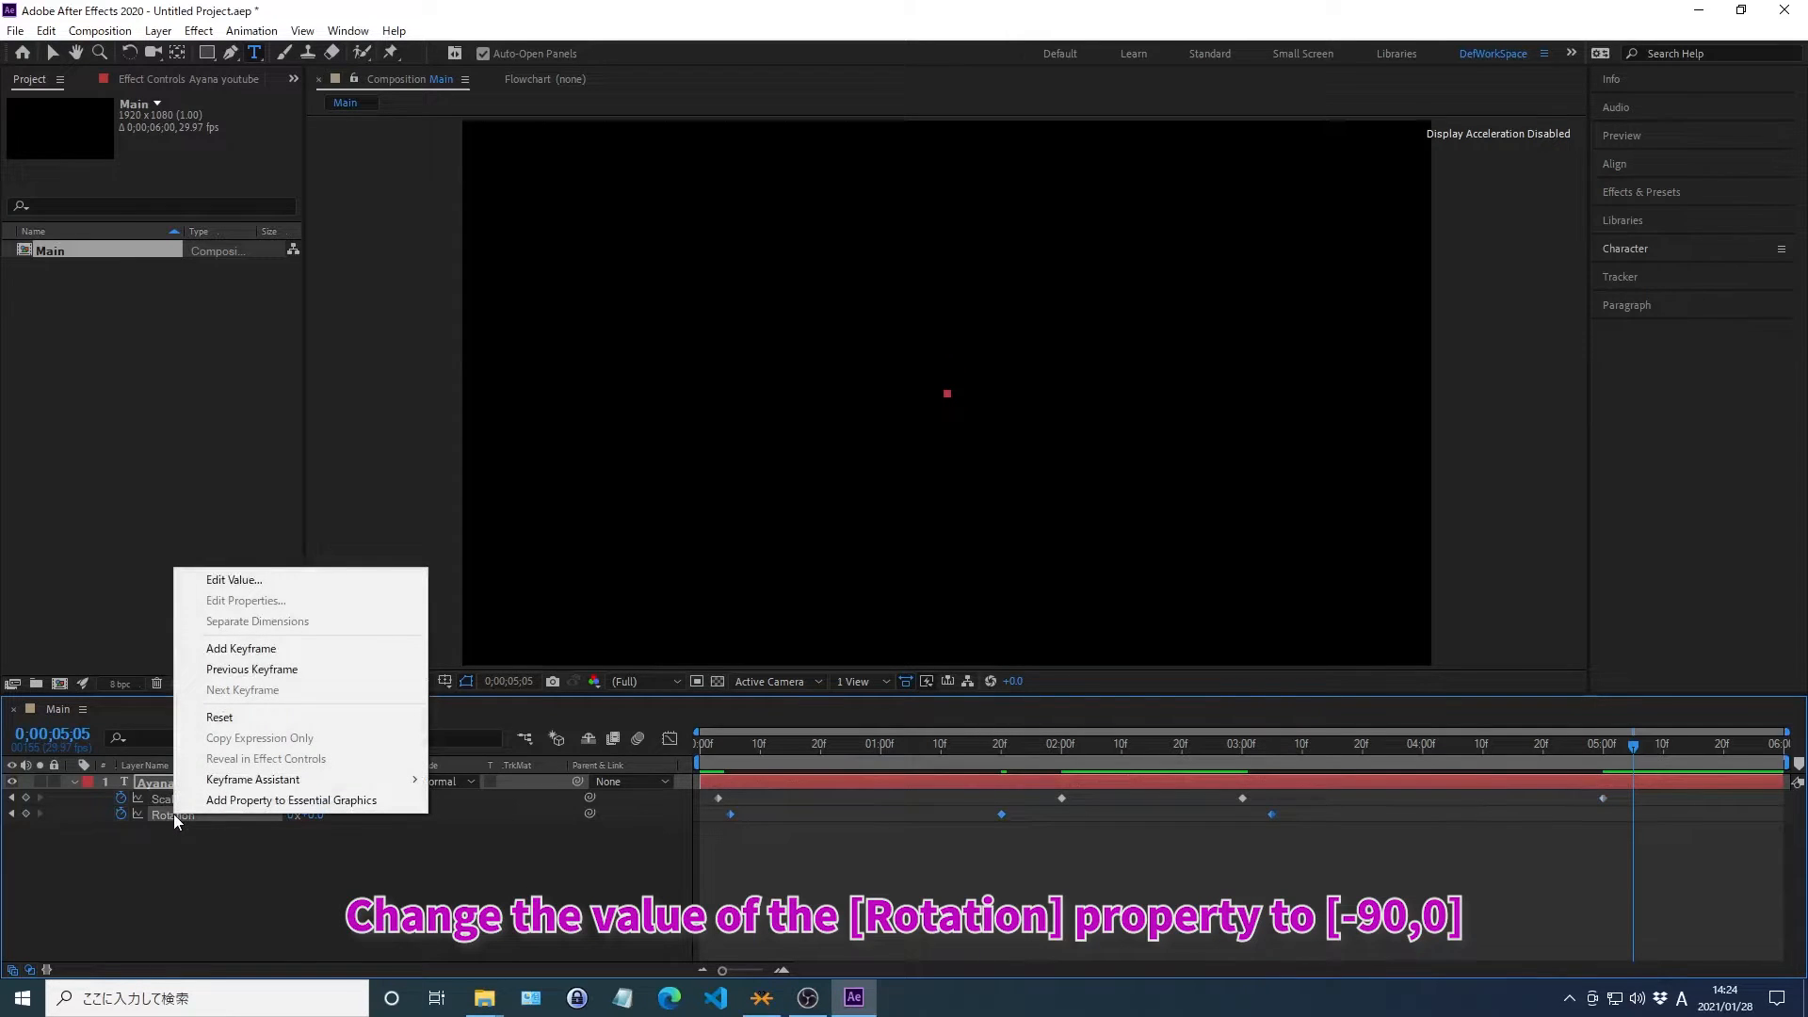
{"action": "left_click", "coordinate": [235, 580]}
{"action": "type", "text": "-90"}
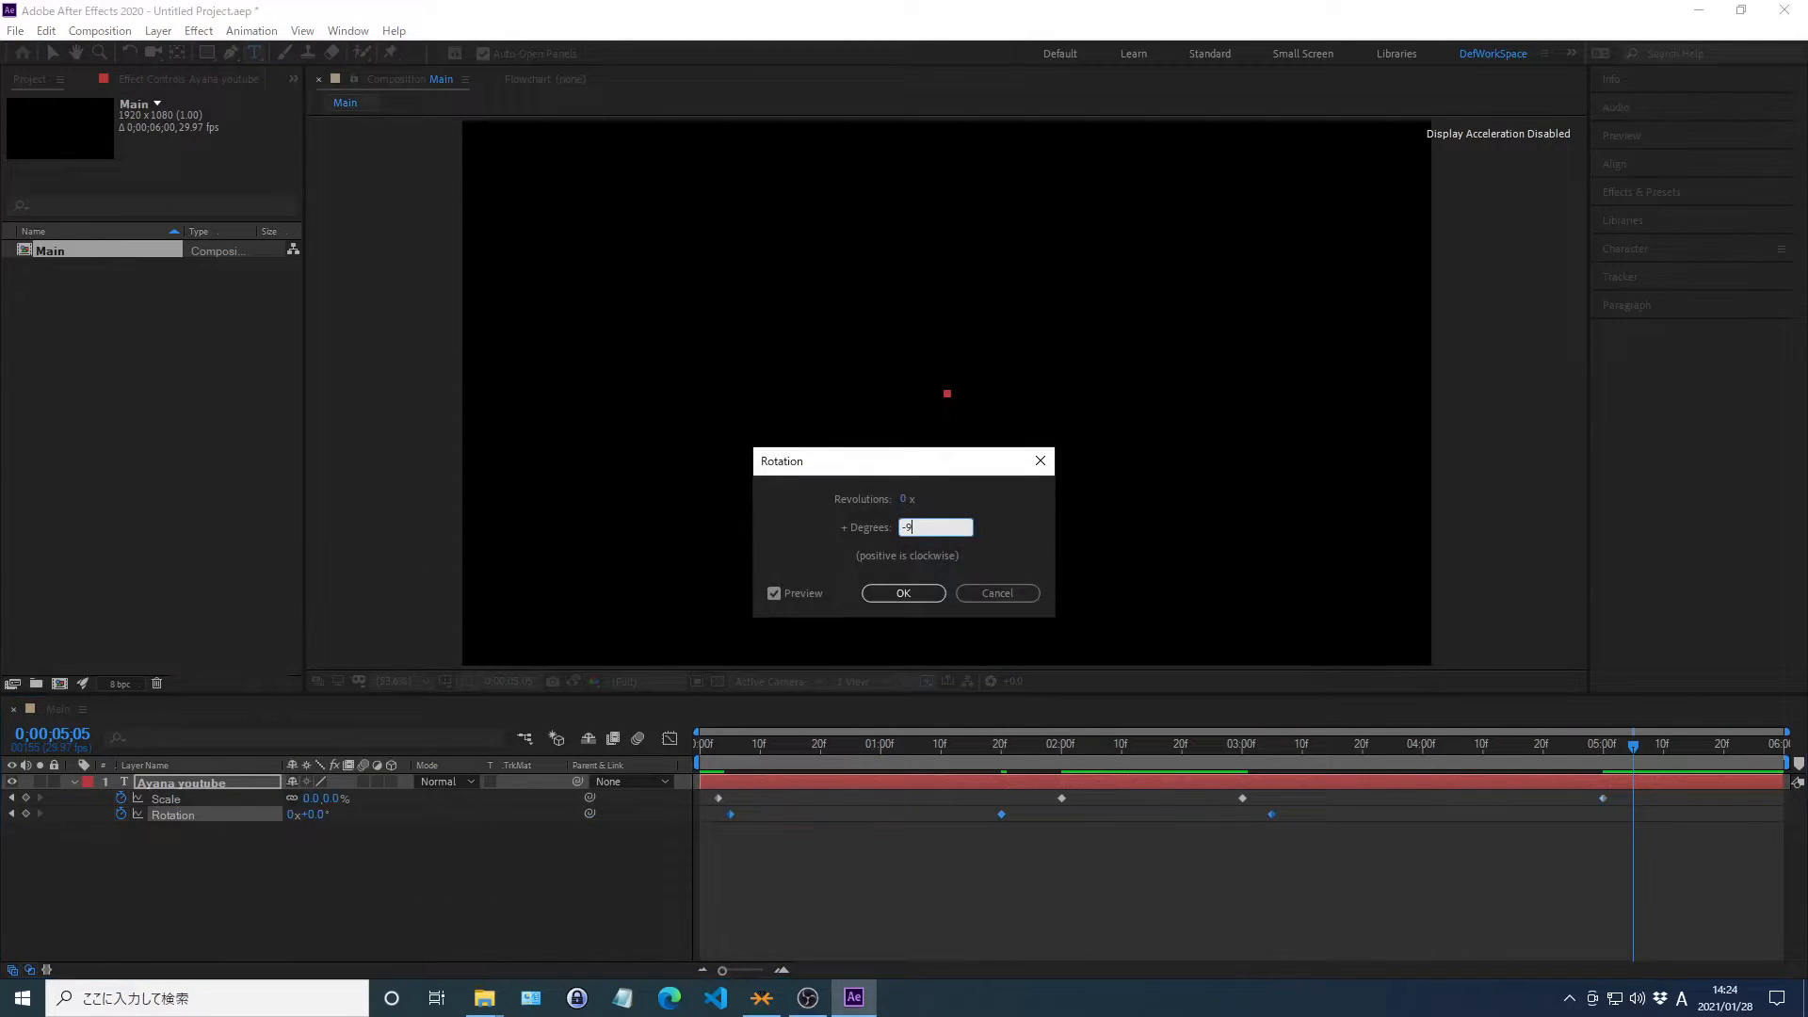
{"action": "key", "text": "Tab"}
{"action": "key", "text": "Return"}
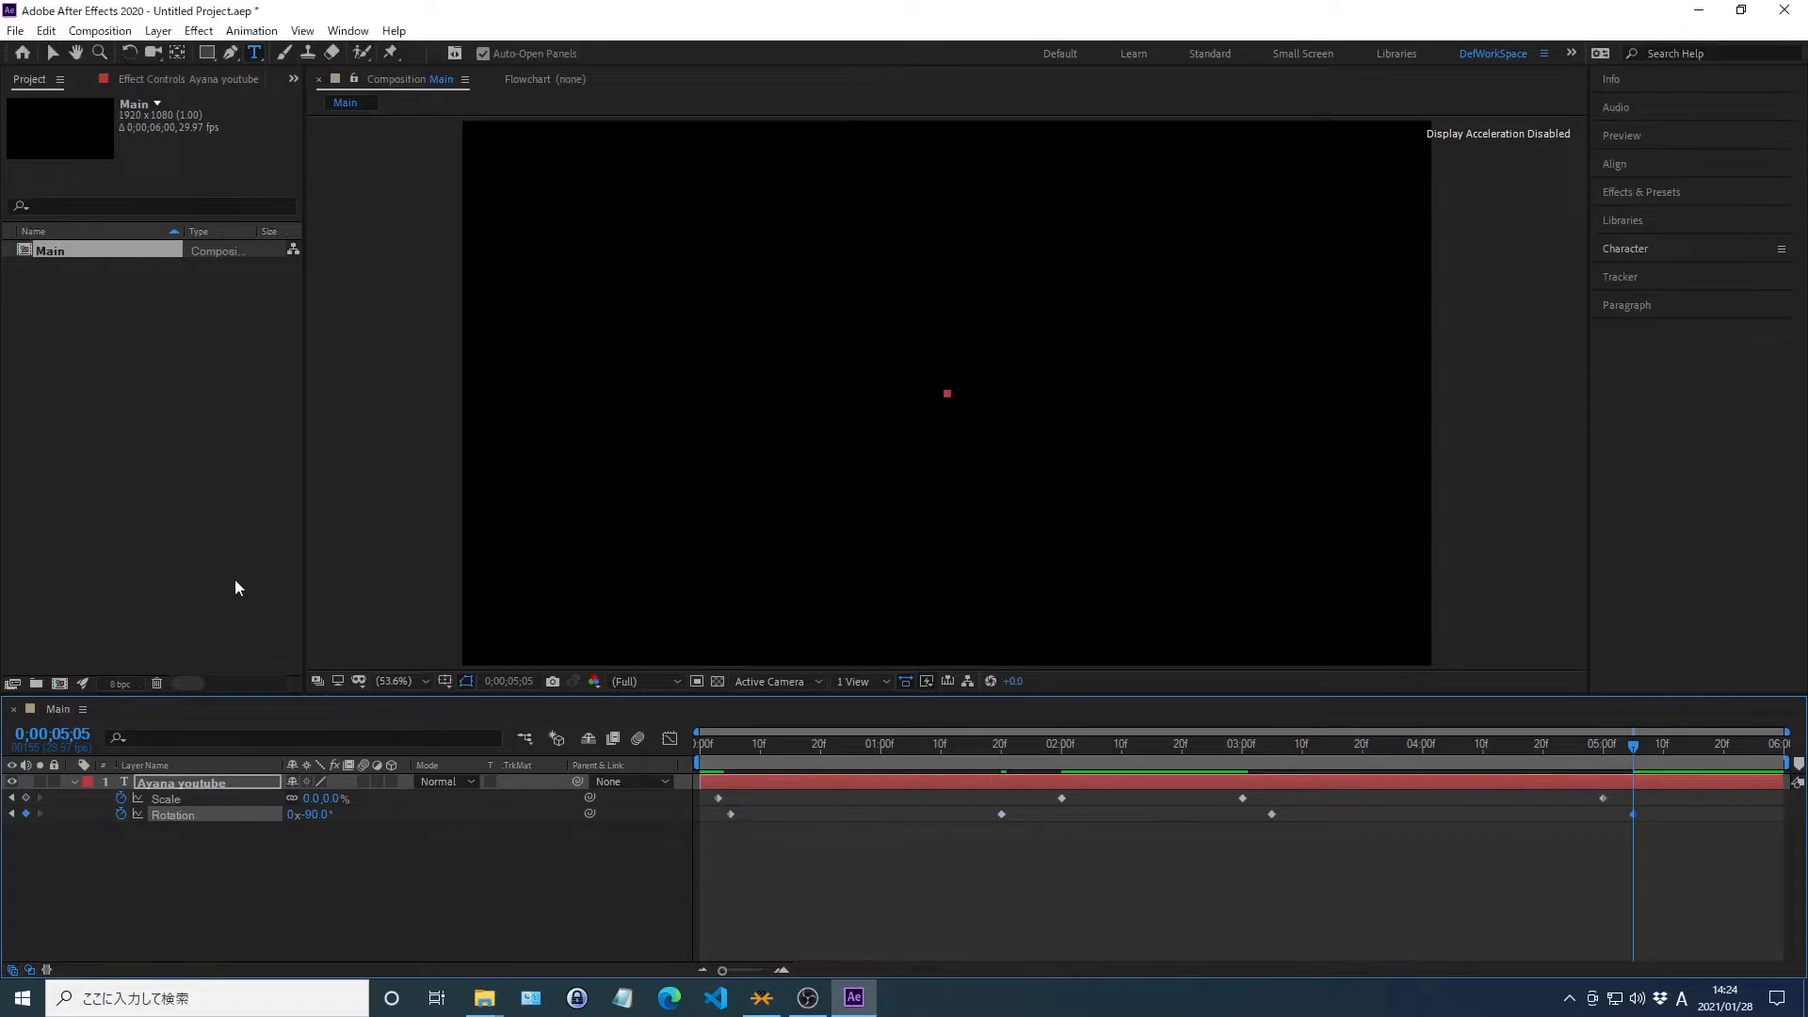
Apply Easy Ease to all Scale and Rotation keyframes, and pre-compose the text layer as "Text animation" with all attributes moved into the new composition
{"action": "left_click_drag", "start_coordinate": [1609, 829], "coordinate": [711, 796]}
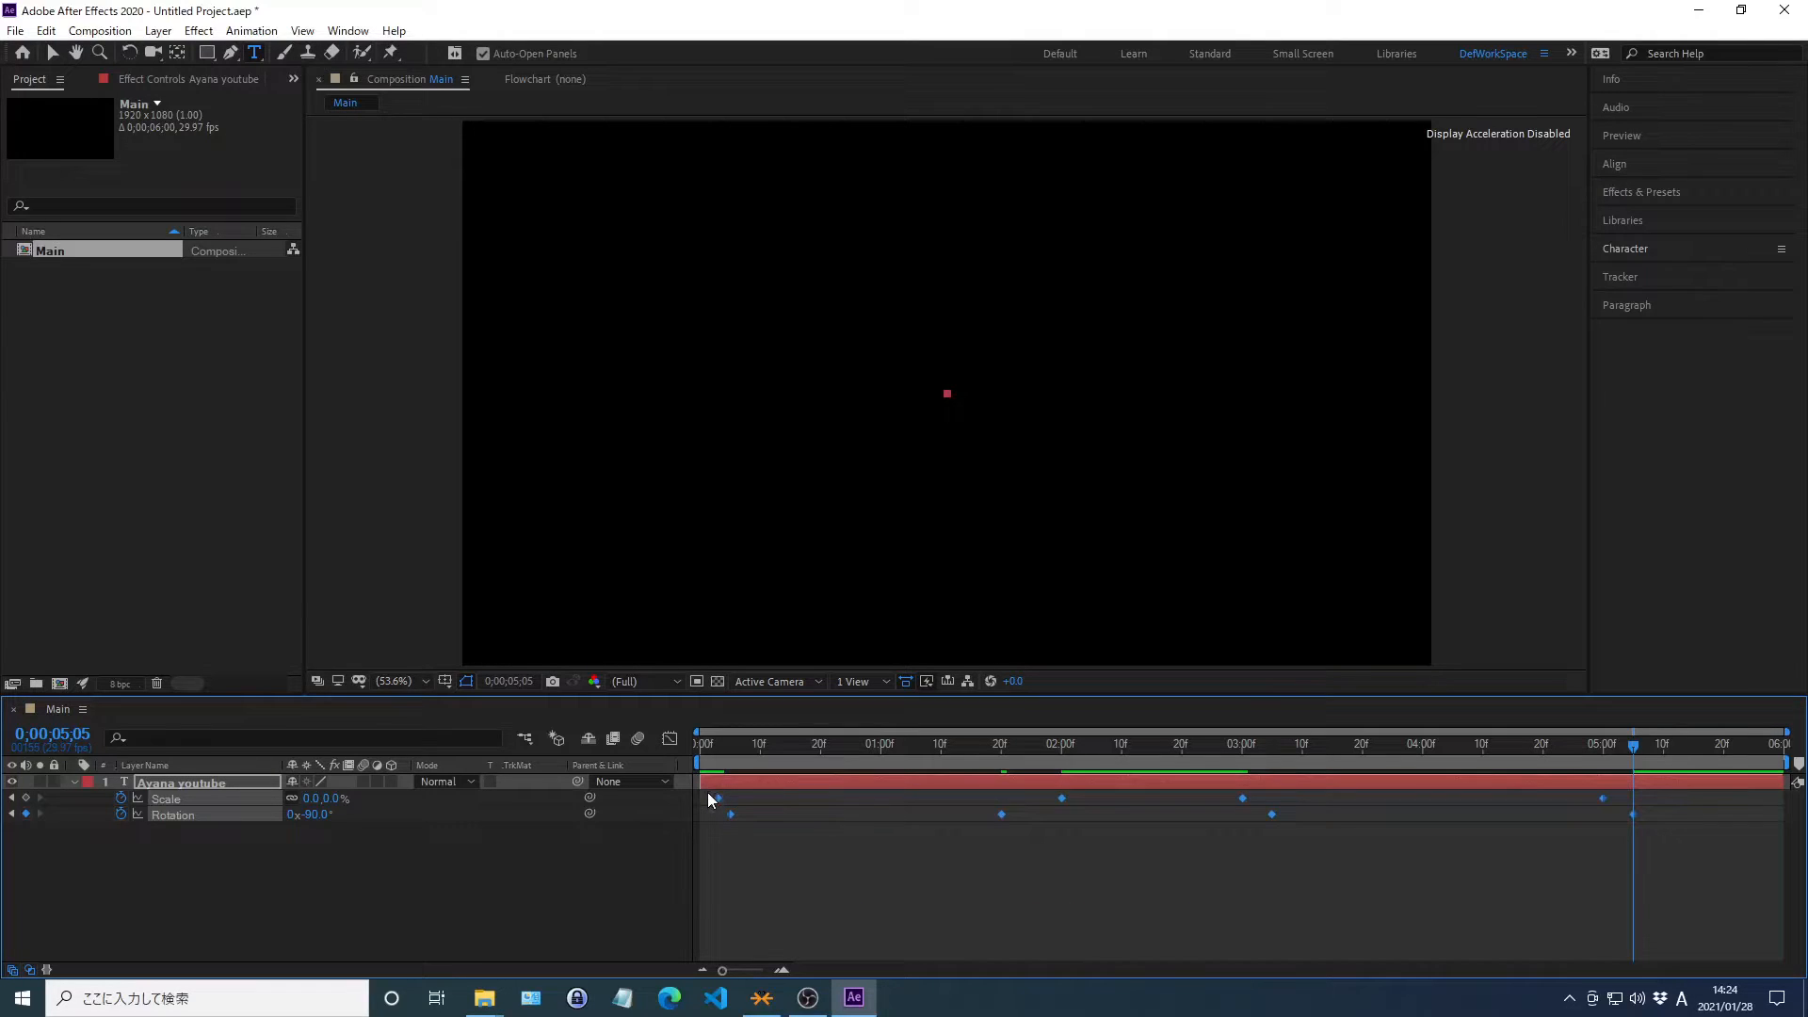
{"action": "key", "text": "F9"}
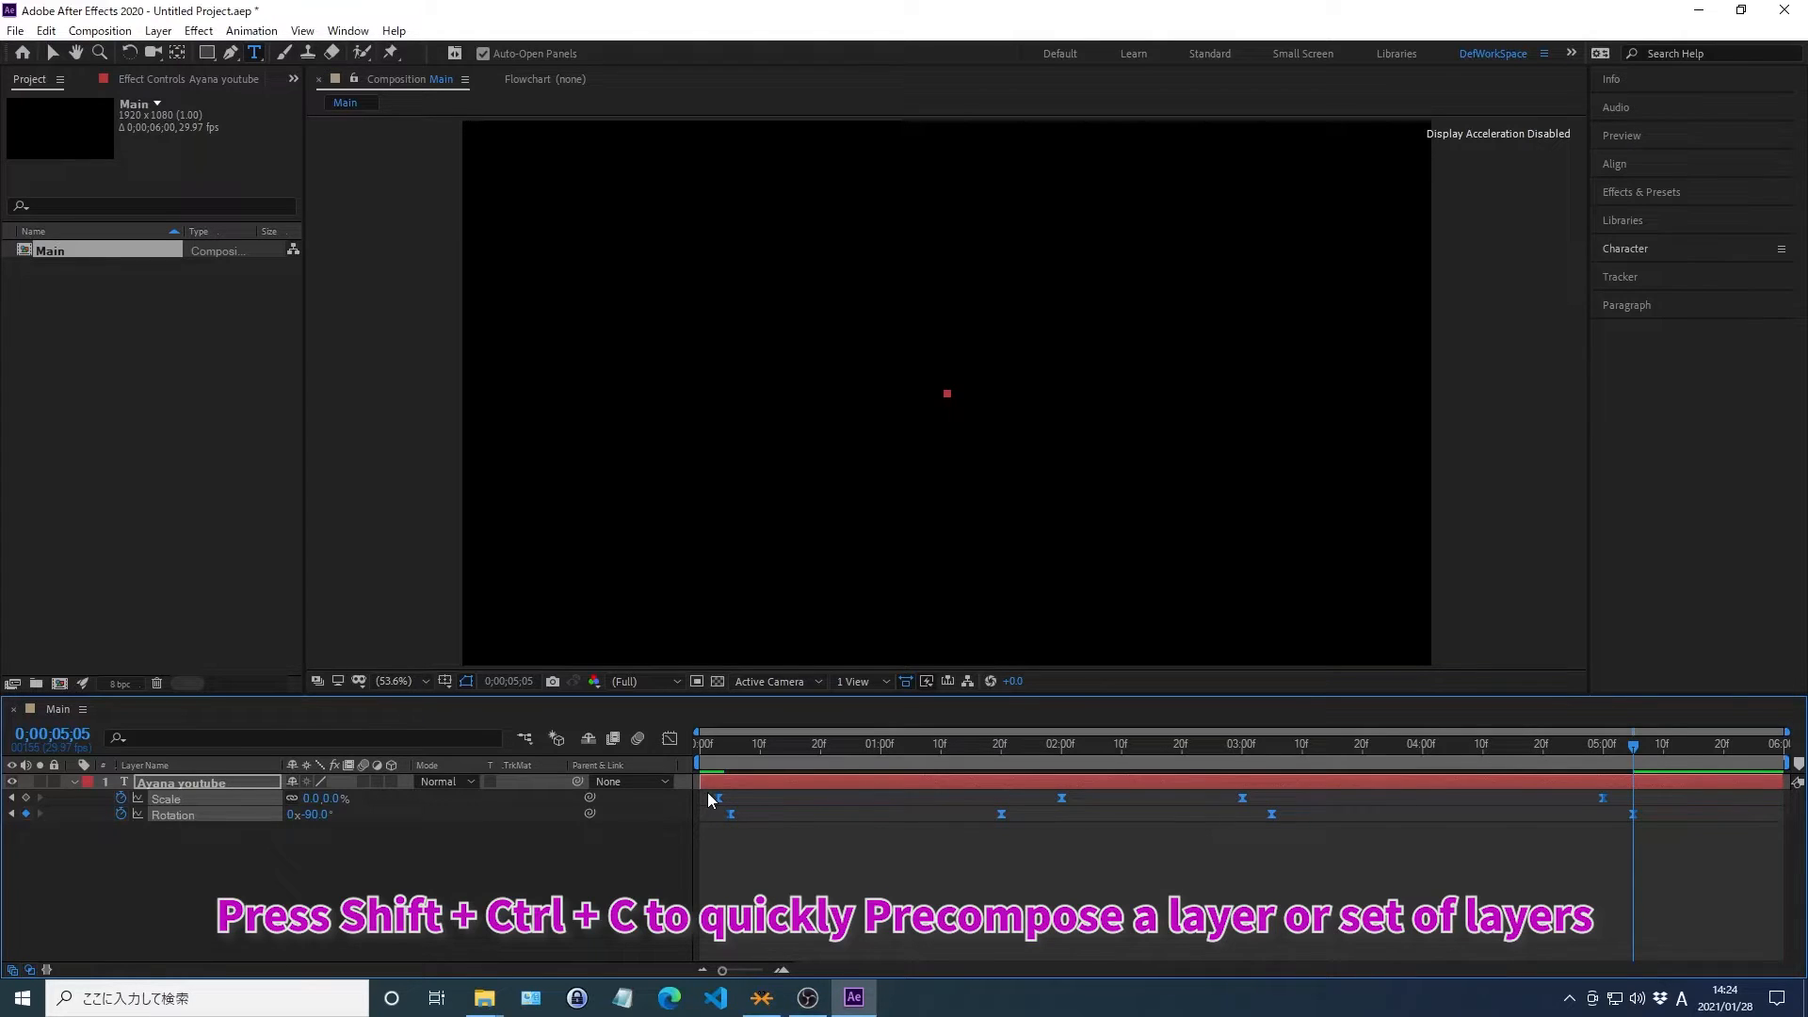
{"action": "type", "text": "Te"}
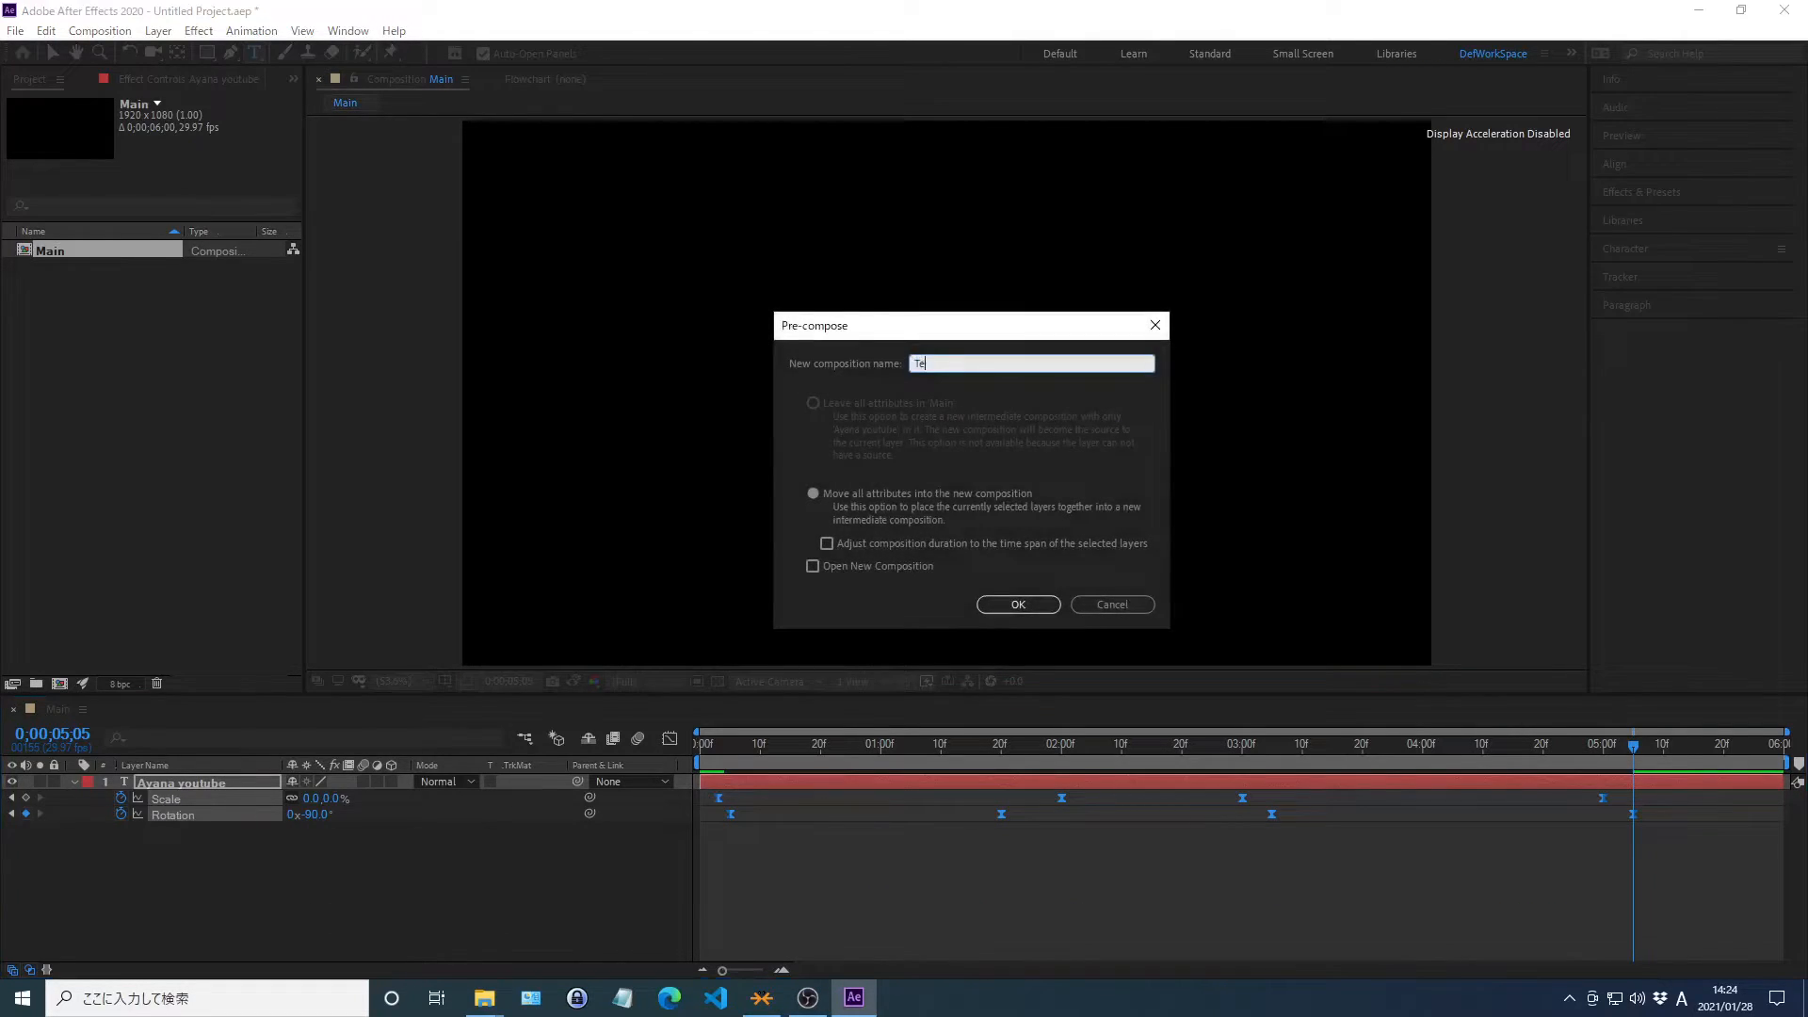
{"action": "type", "text": "xt animation"}
{"action": "left_click", "coordinate": [810, 414]}
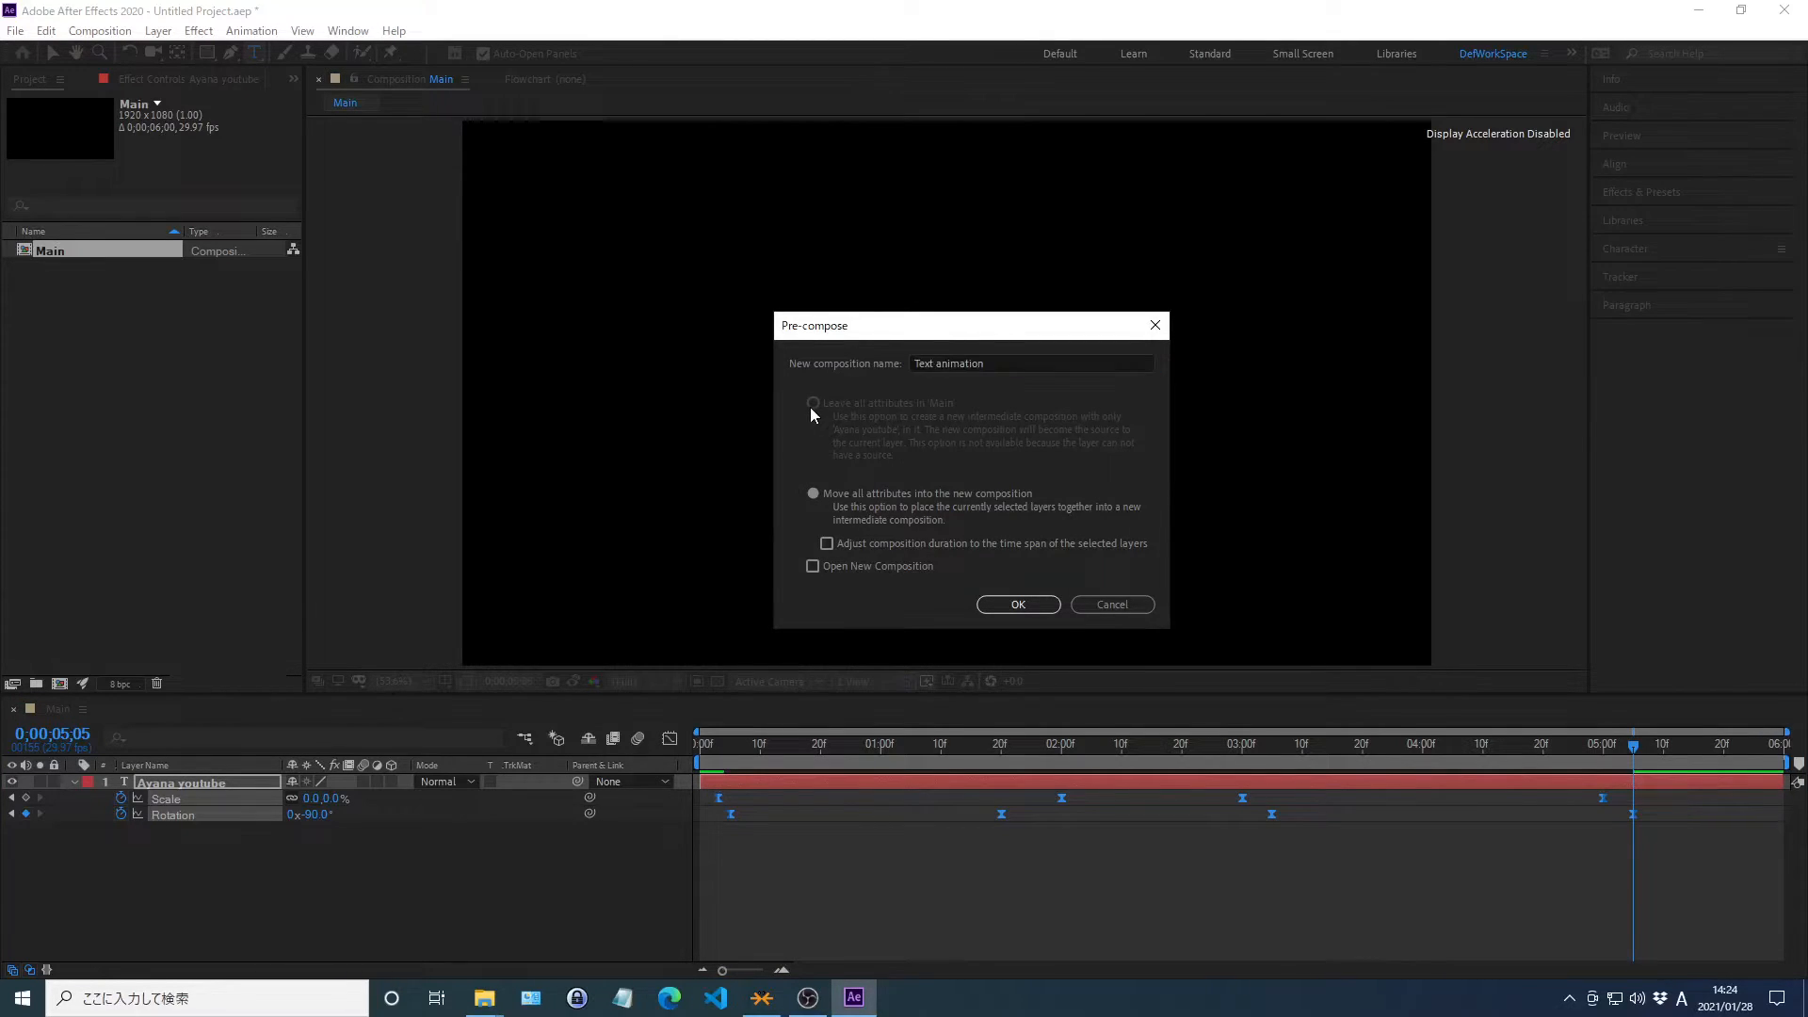
{"action": "left_click", "coordinate": [1012, 605]}
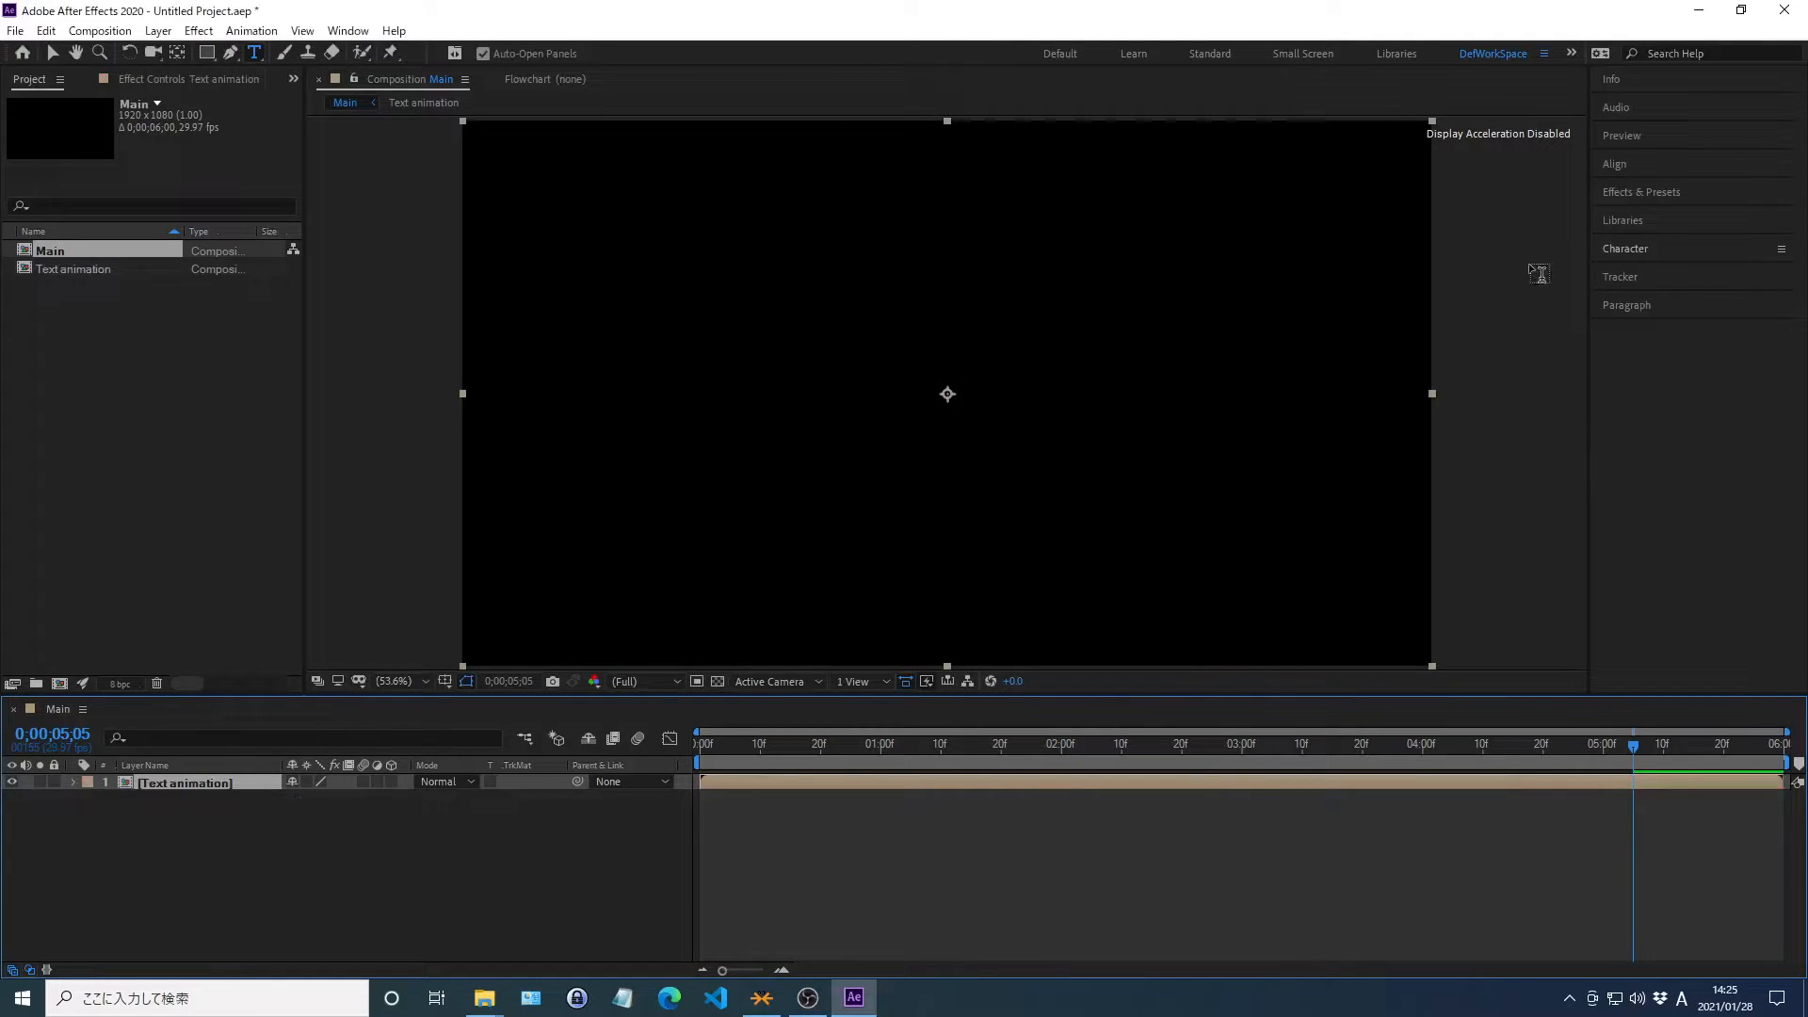
Find the Fill effect and apply it to the Text animation layer in the Main composition
{"action": "left_click", "coordinate": [1644, 192]}
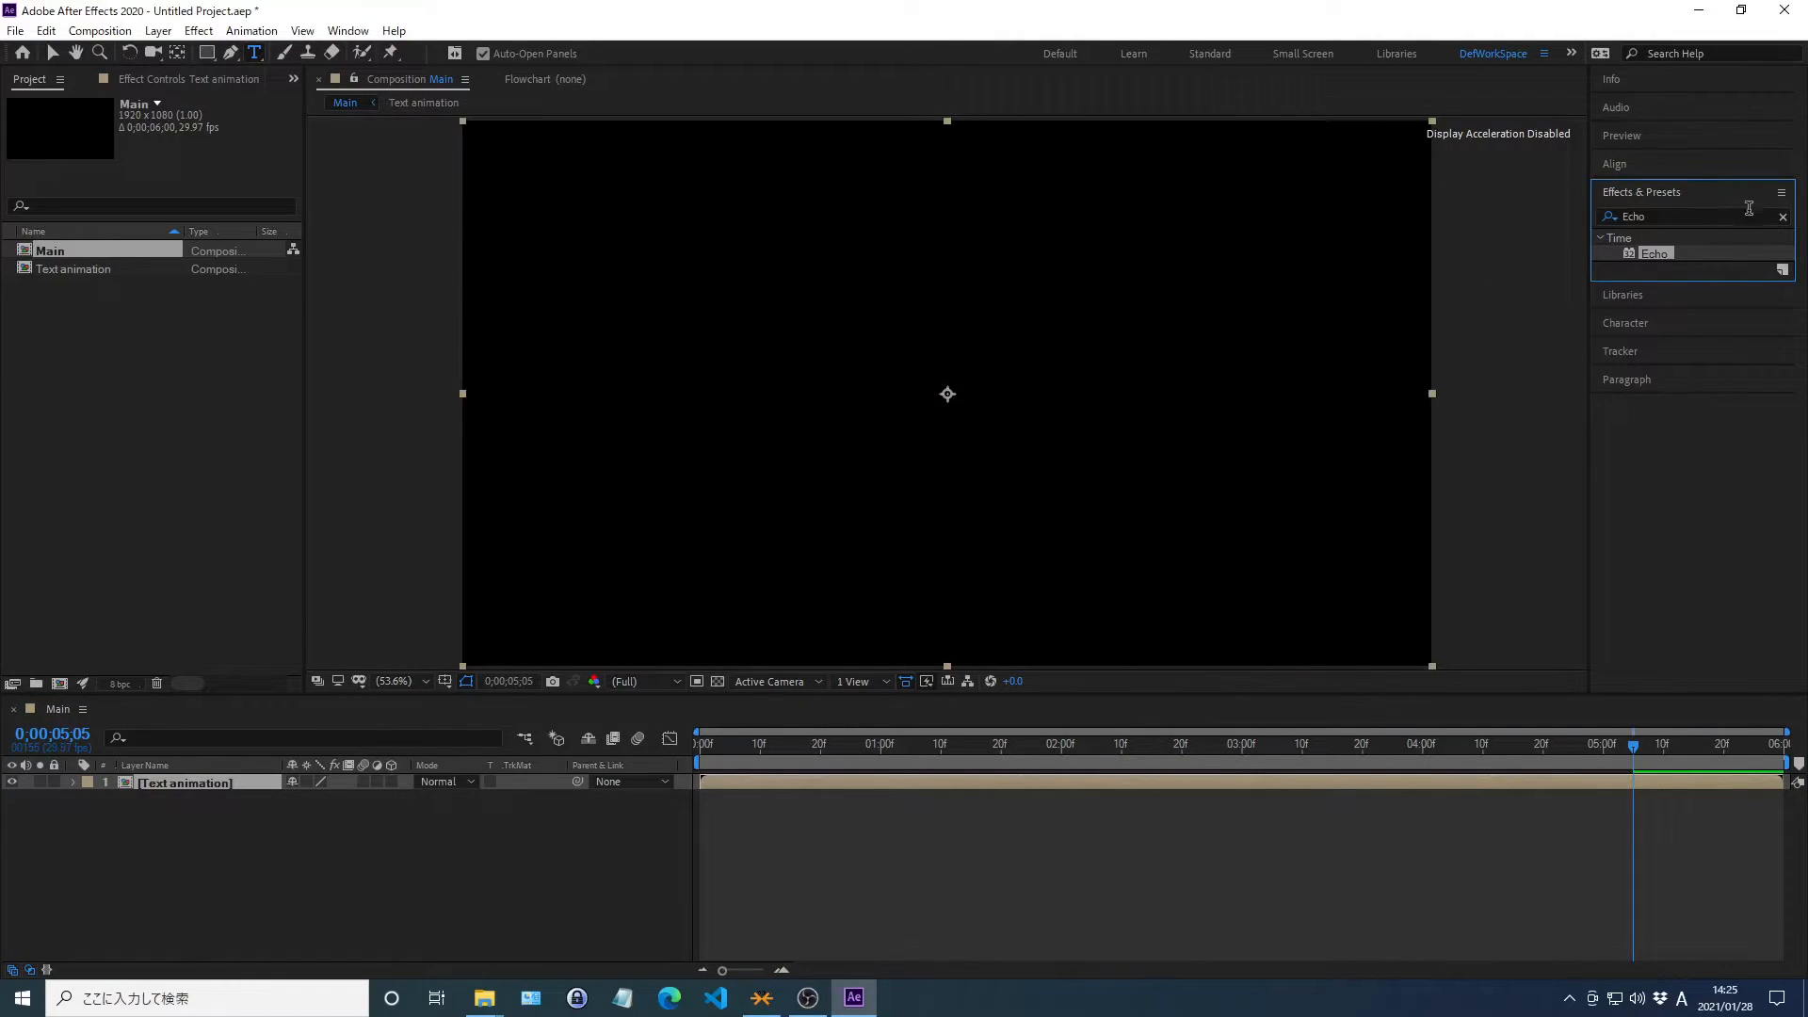
{"action": "left_click", "coordinate": [1783, 218]}
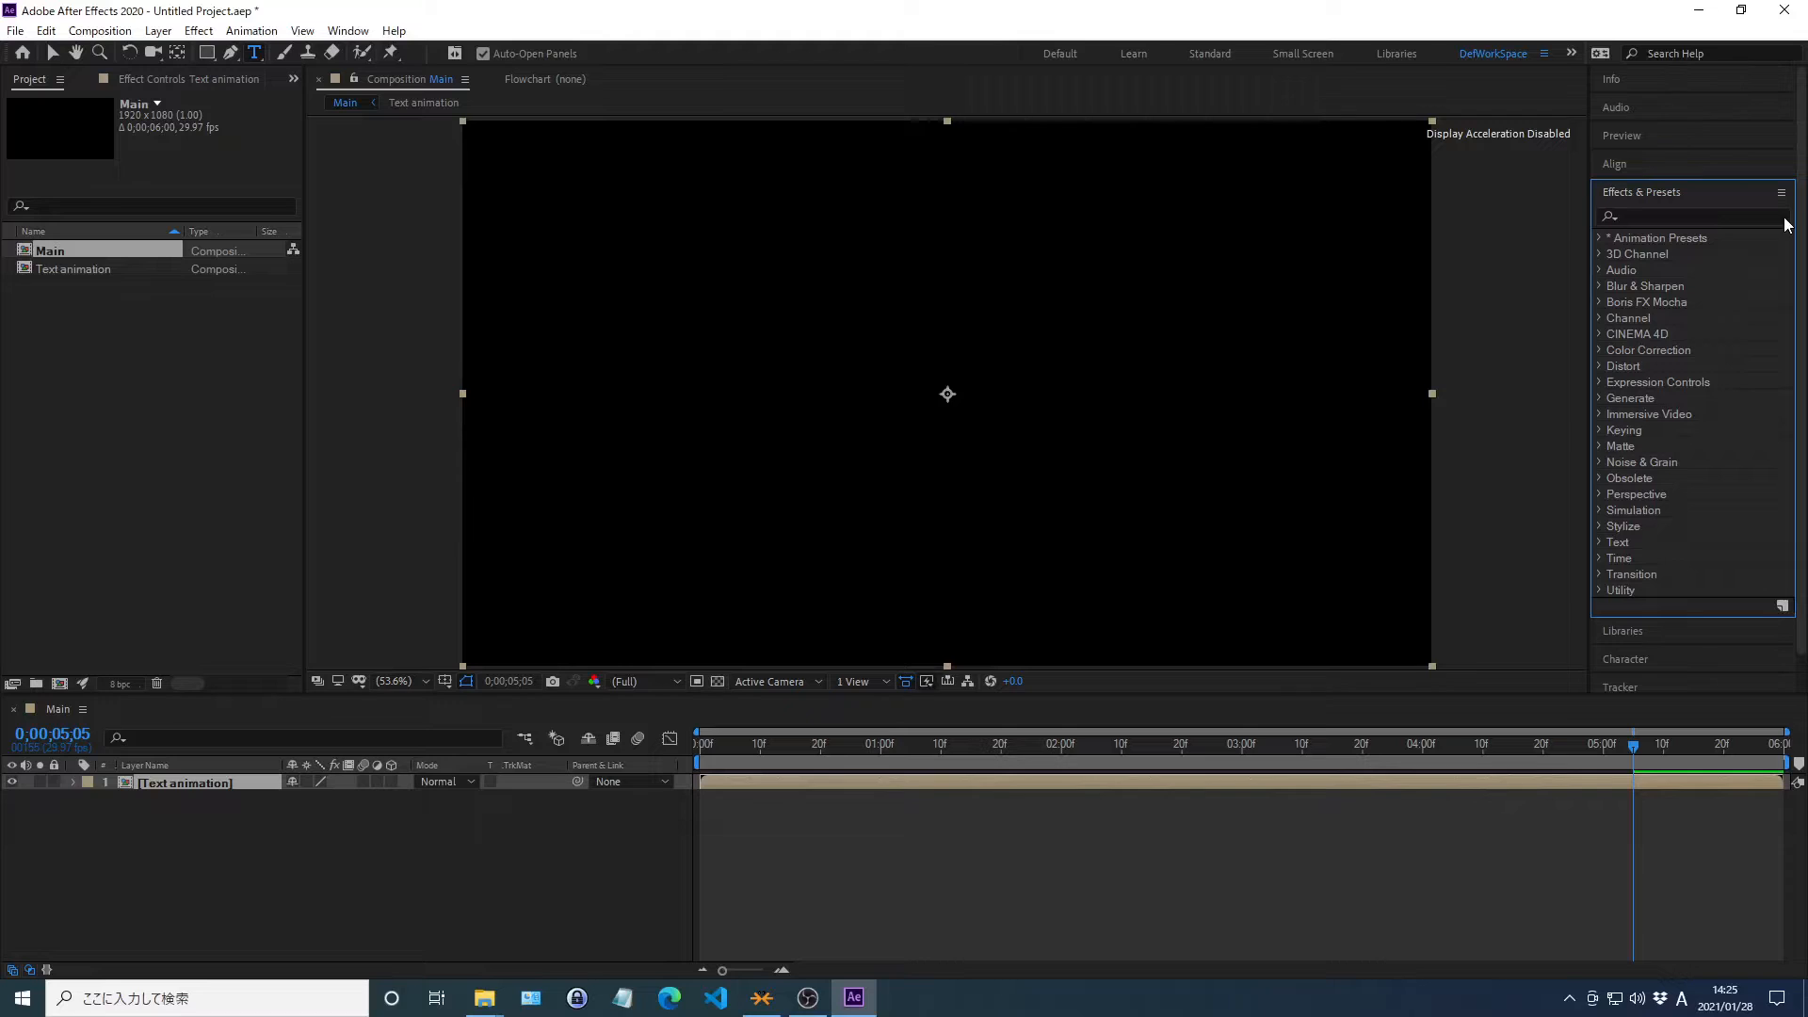
{"action": "left_click", "coordinate": [1641, 216]}
{"action": "type", "text": "Fi"}
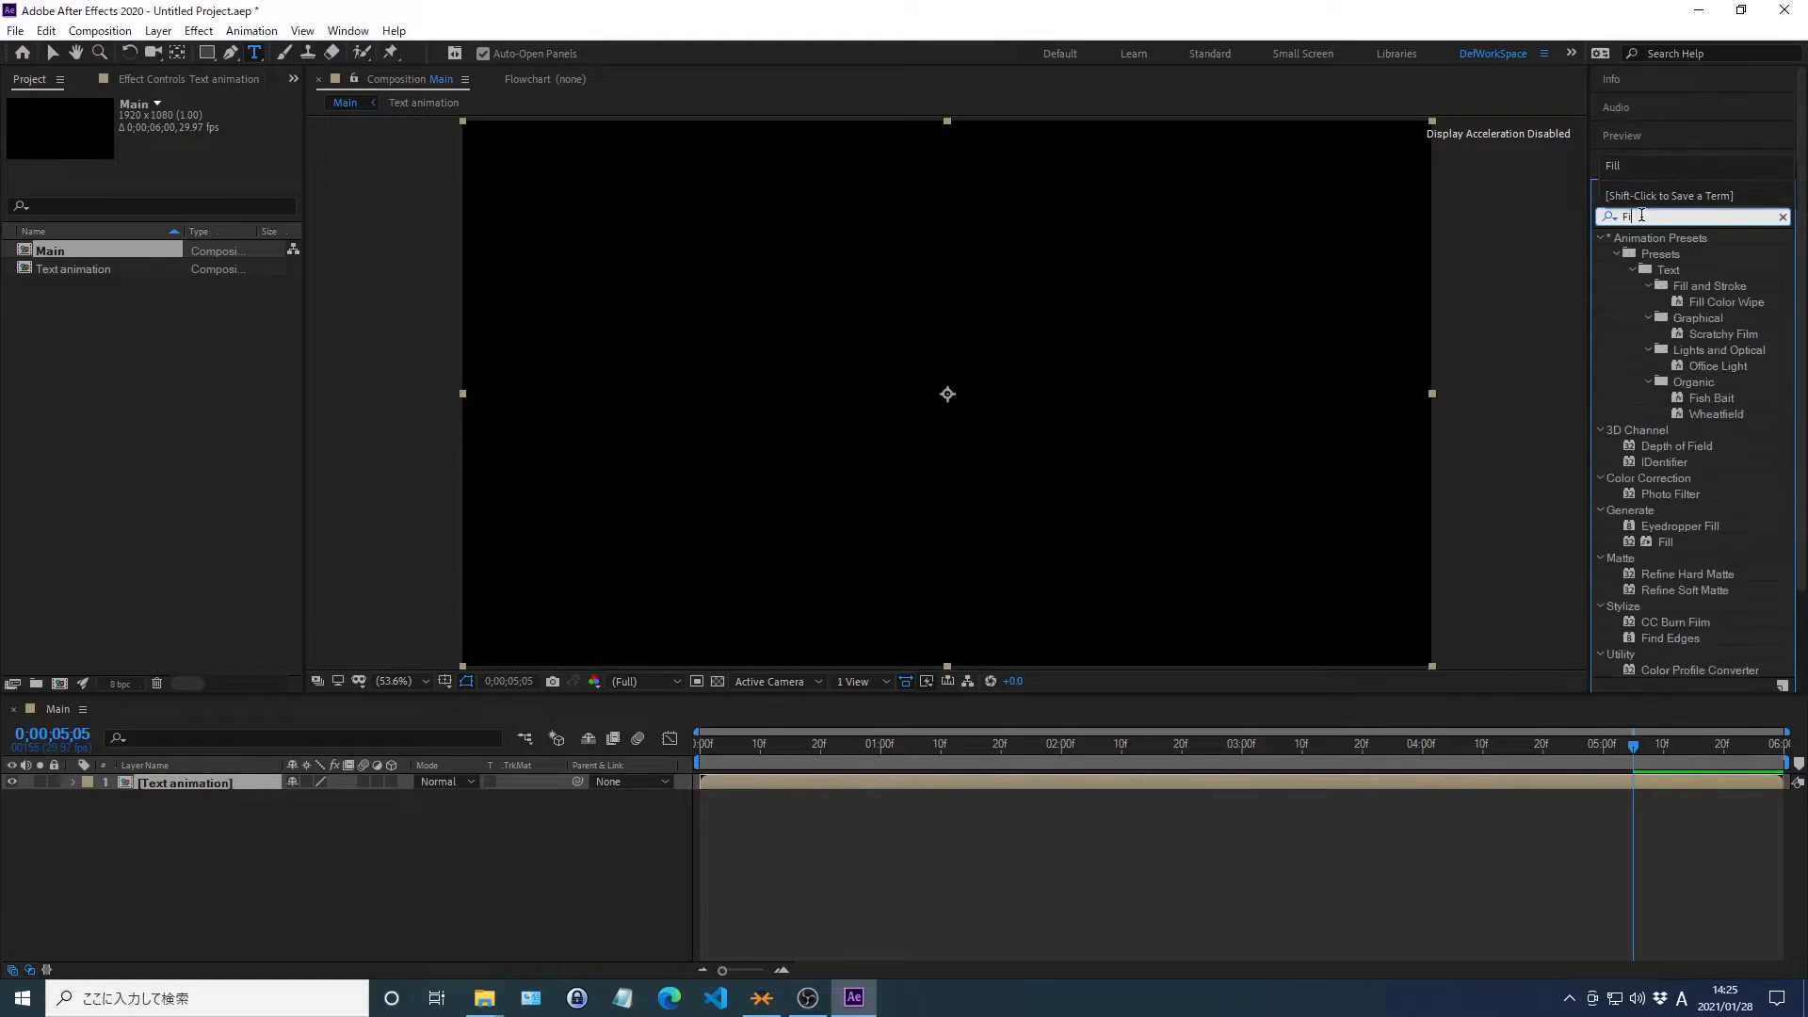
{"action": "type", "text": "ll"}
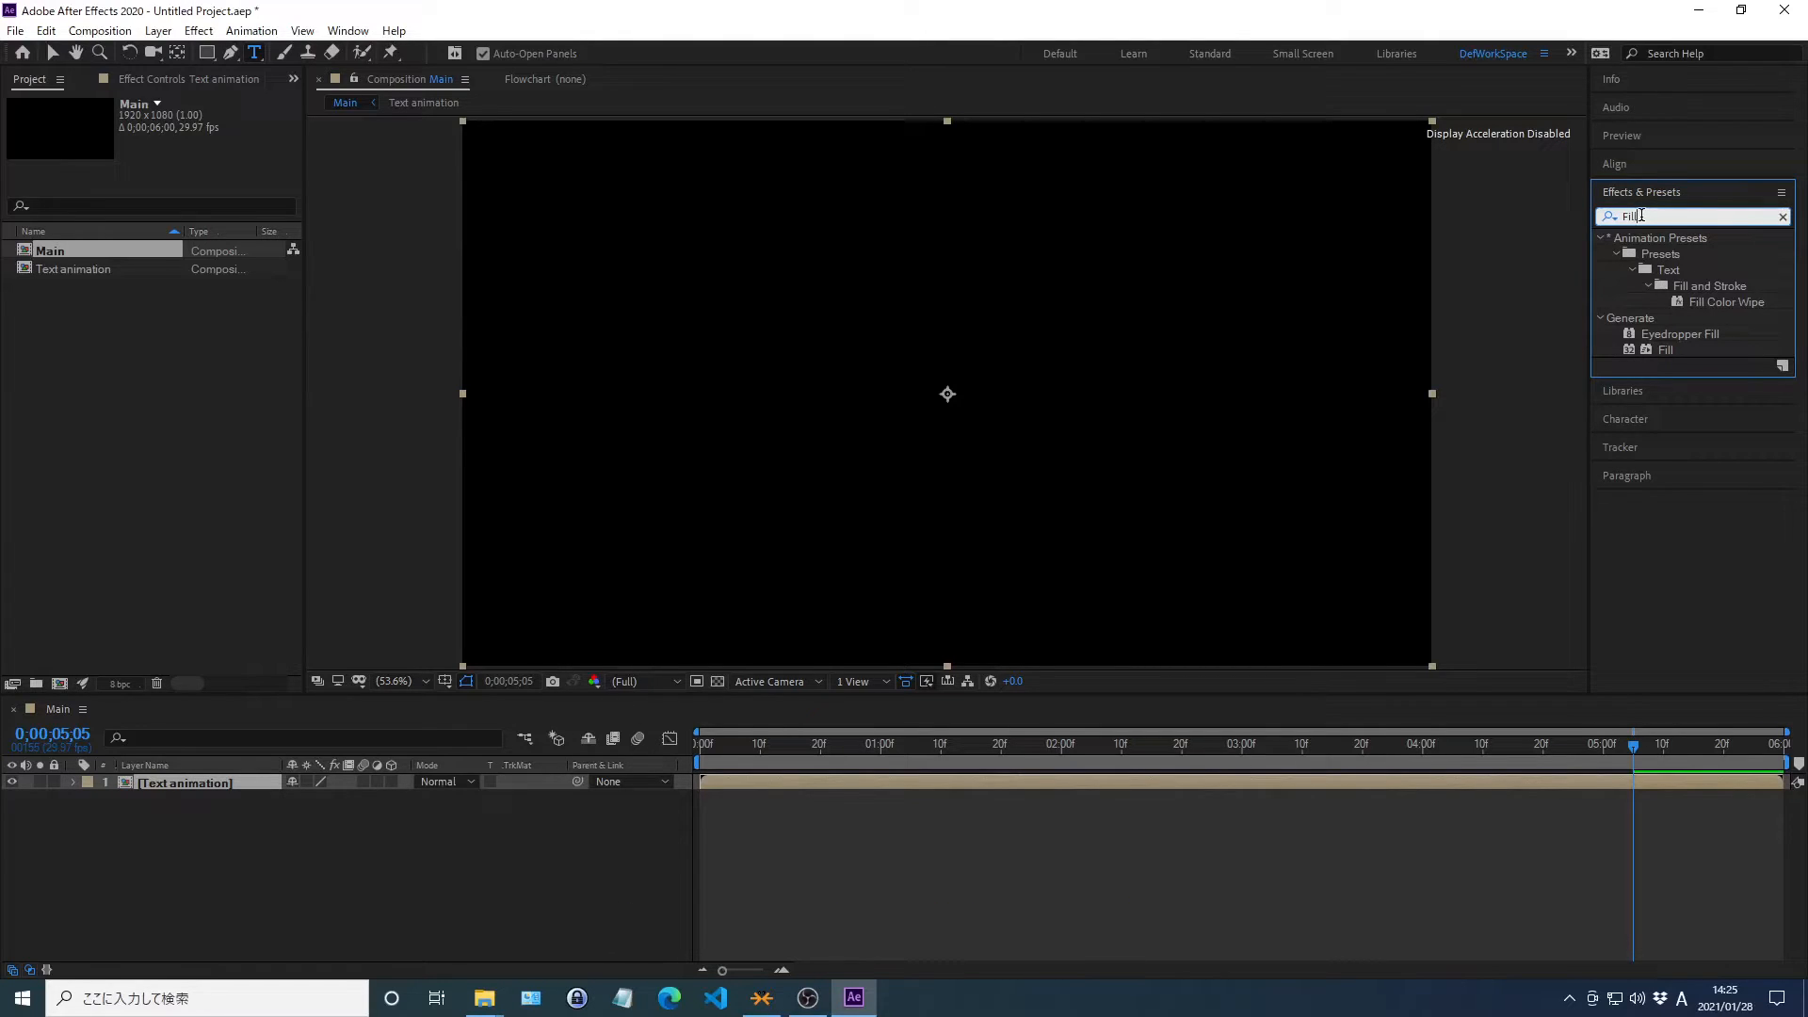
{"action": "double_click", "coordinate": [1662, 350]}
{"action": "left_click", "coordinate": [1644, 194]}
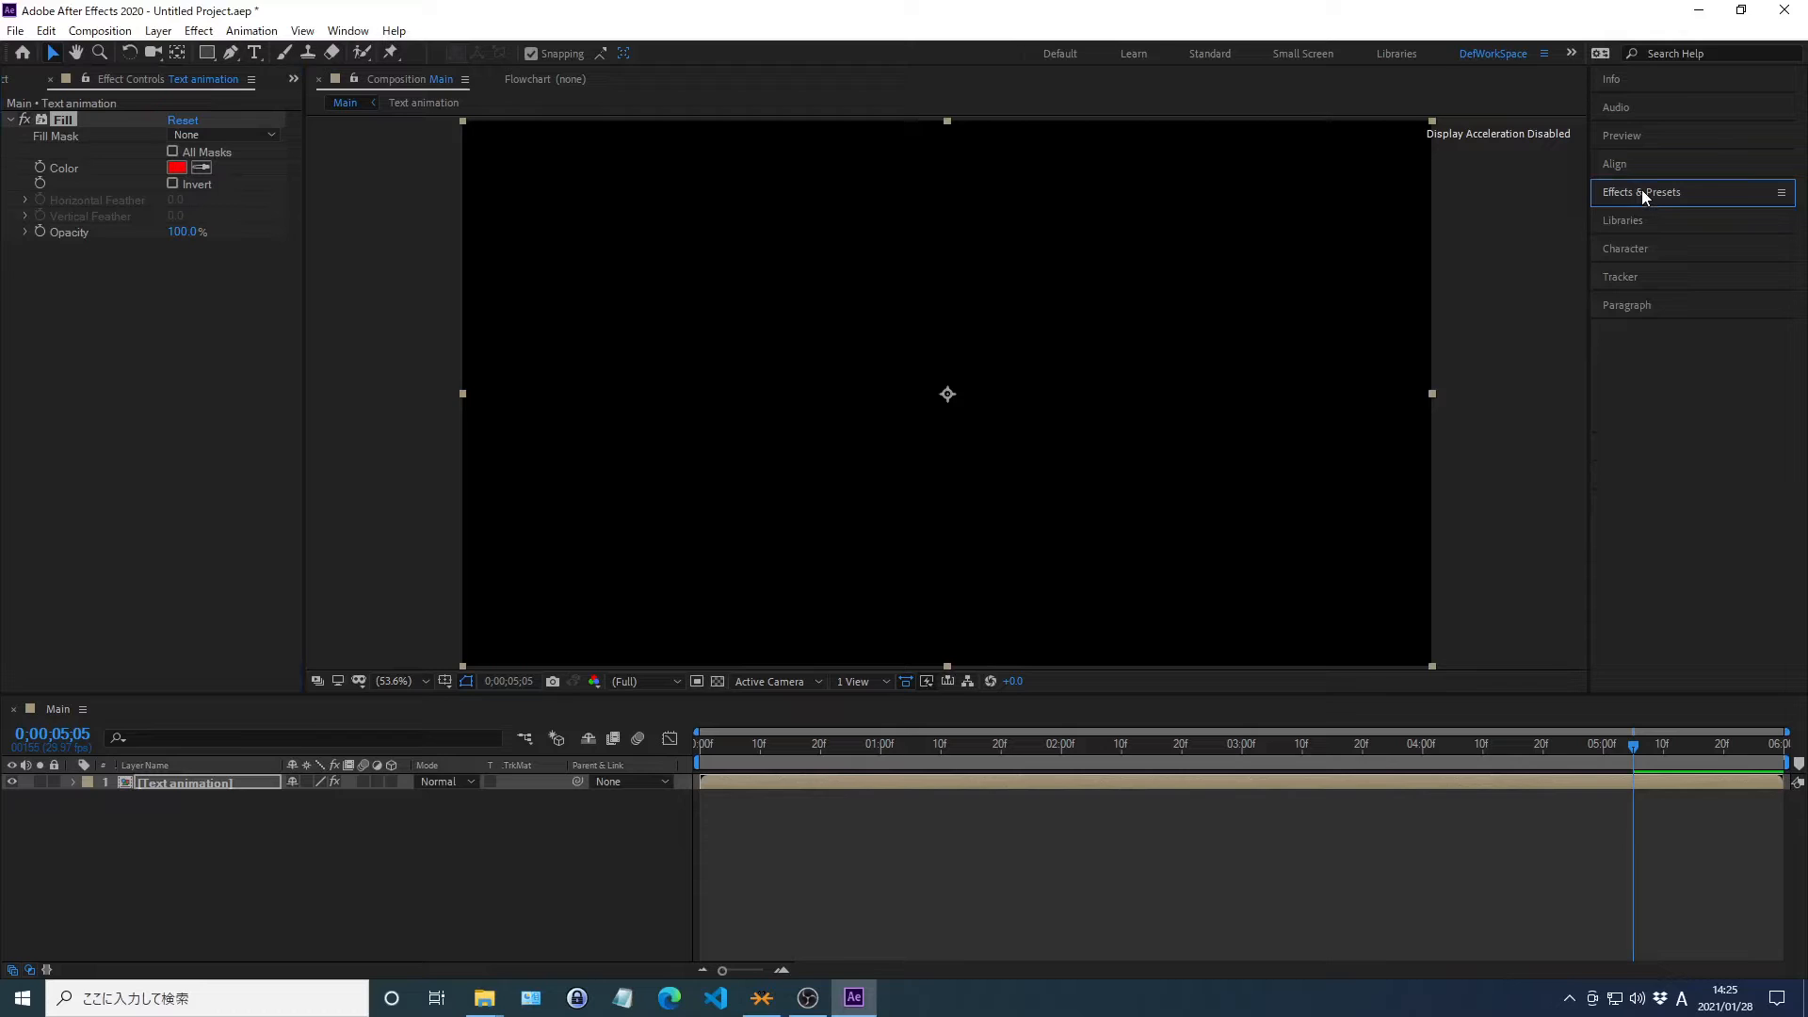
Find the Echo effect and apply it to the Text animation layer after Fill
{"action": "left_click", "coordinate": [1642, 191]}
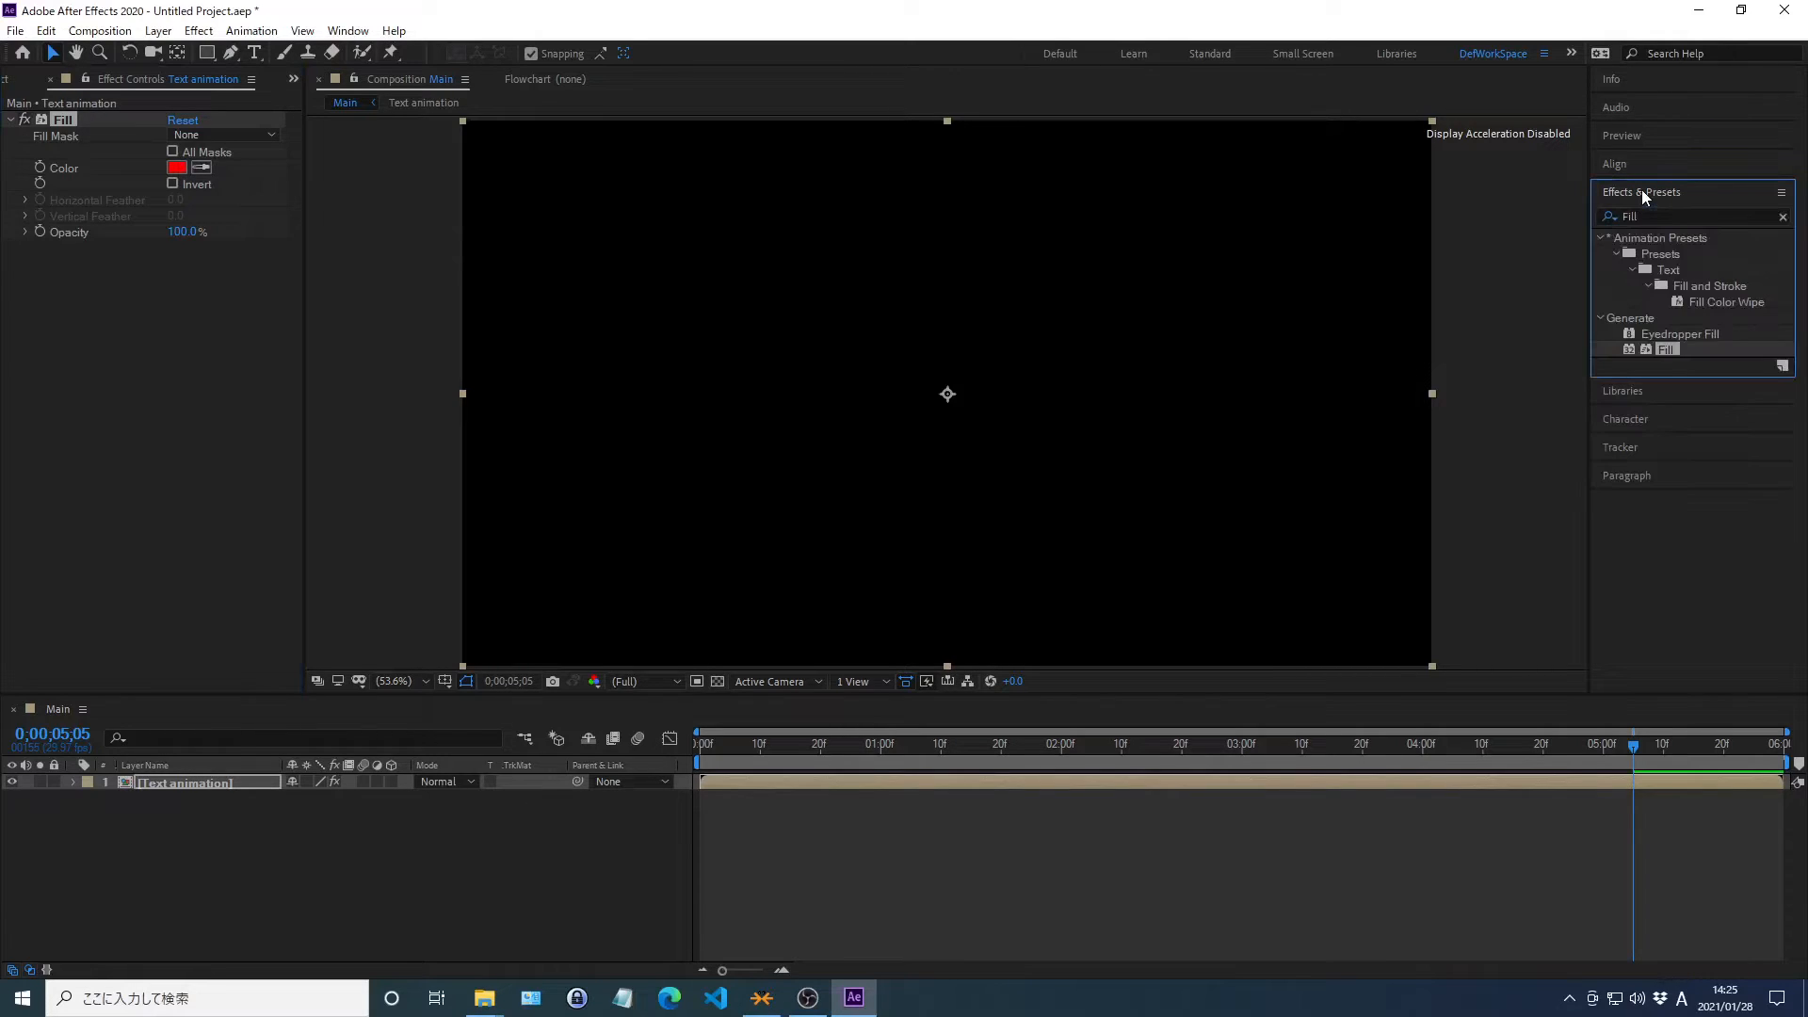
{"action": "left_click", "coordinate": [1783, 216]}
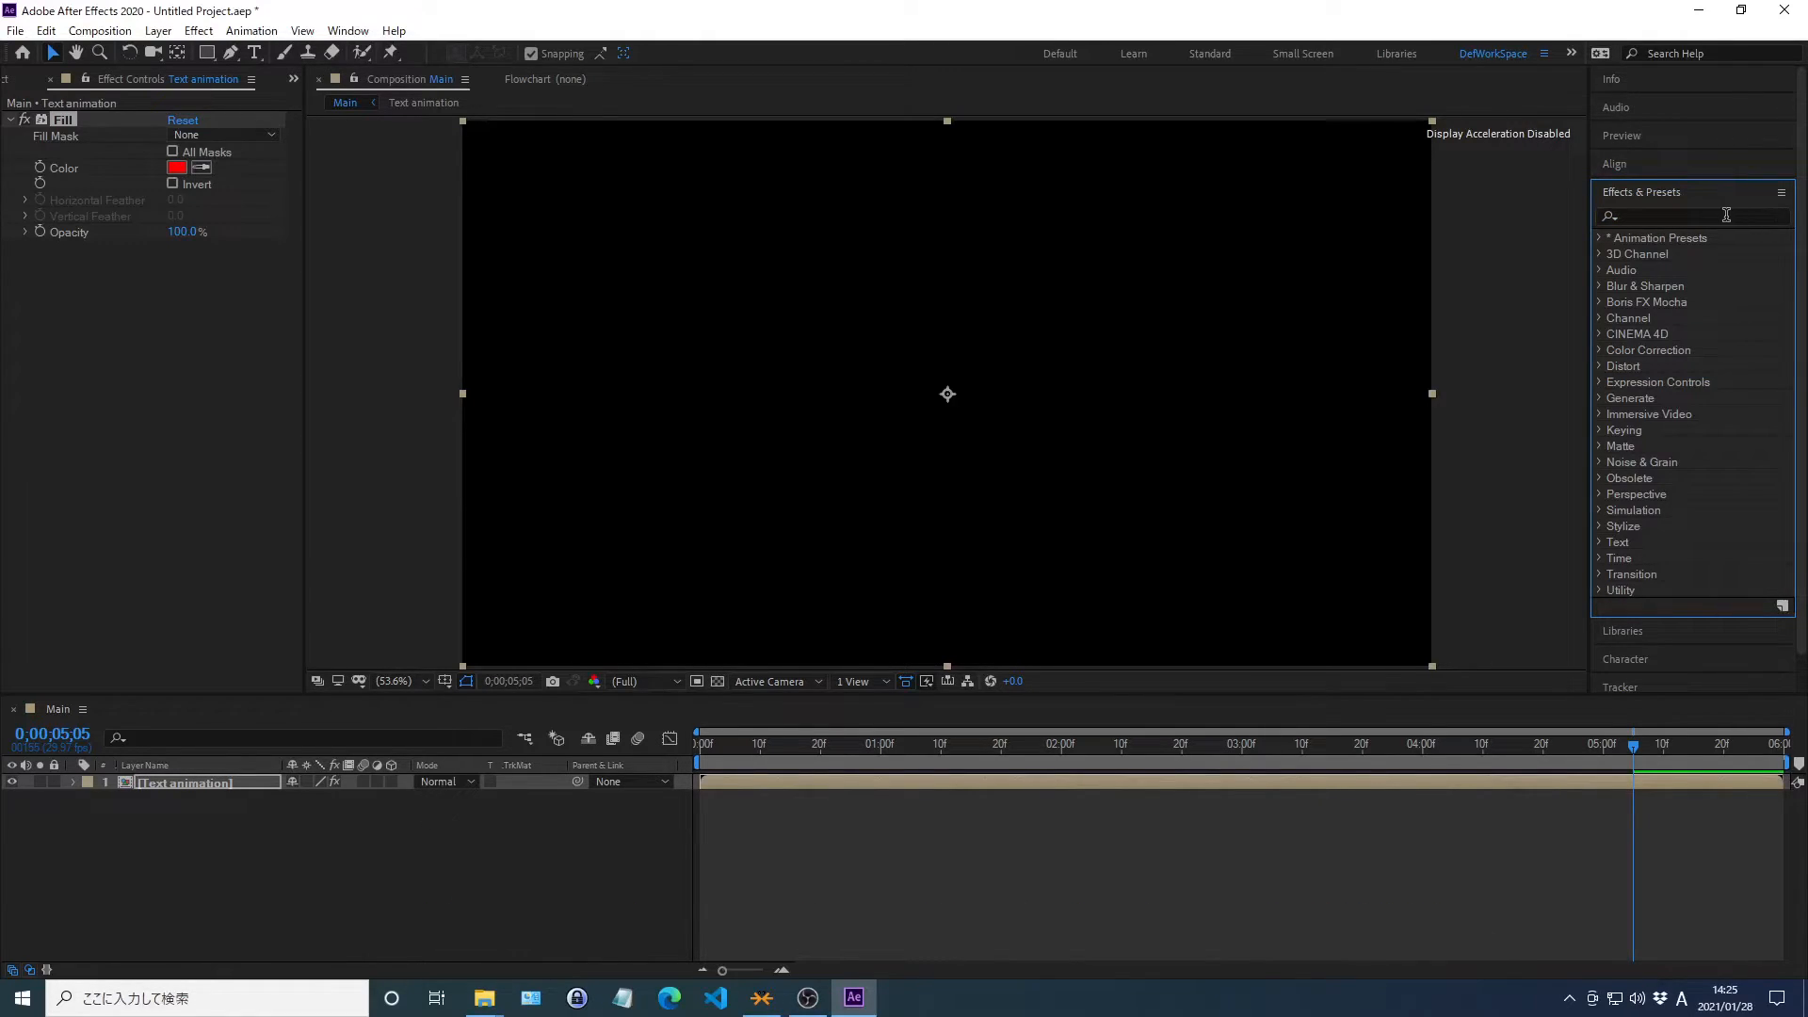
{"action": "left_click", "coordinate": [1642, 215]}
{"action": "type", "text": "Echo"}
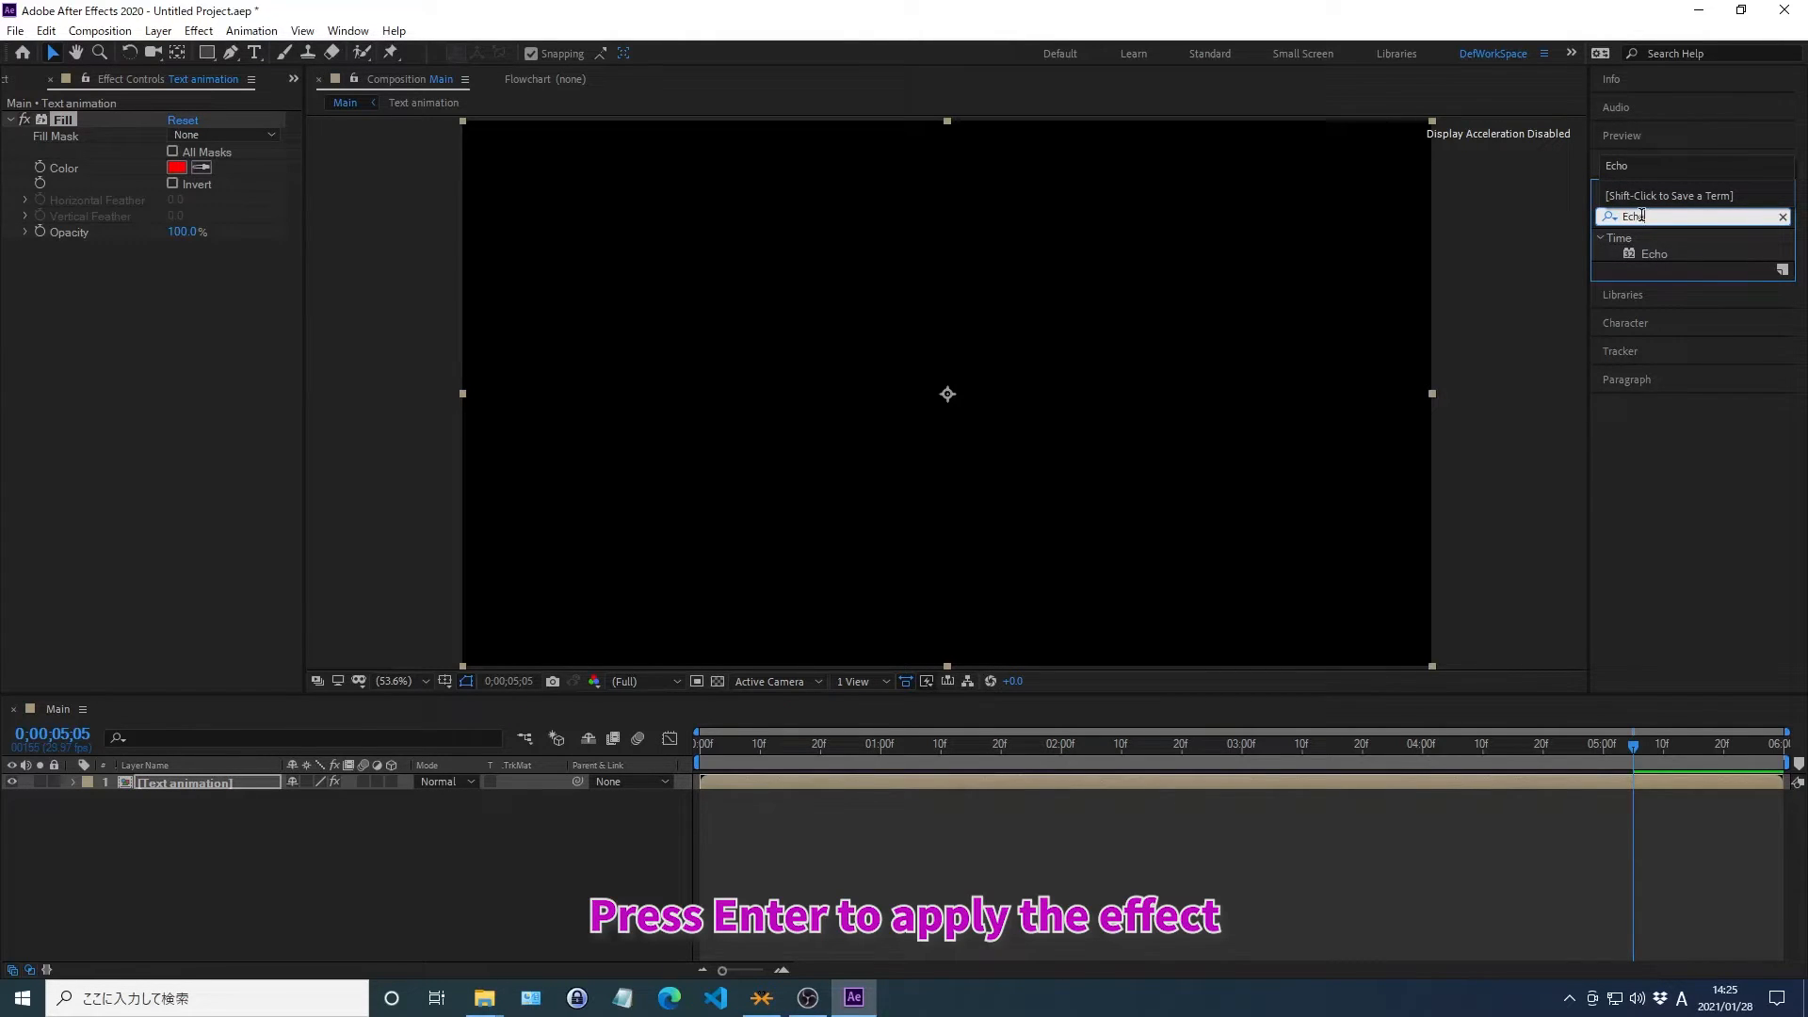
{"action": "key", "text": "Return"}
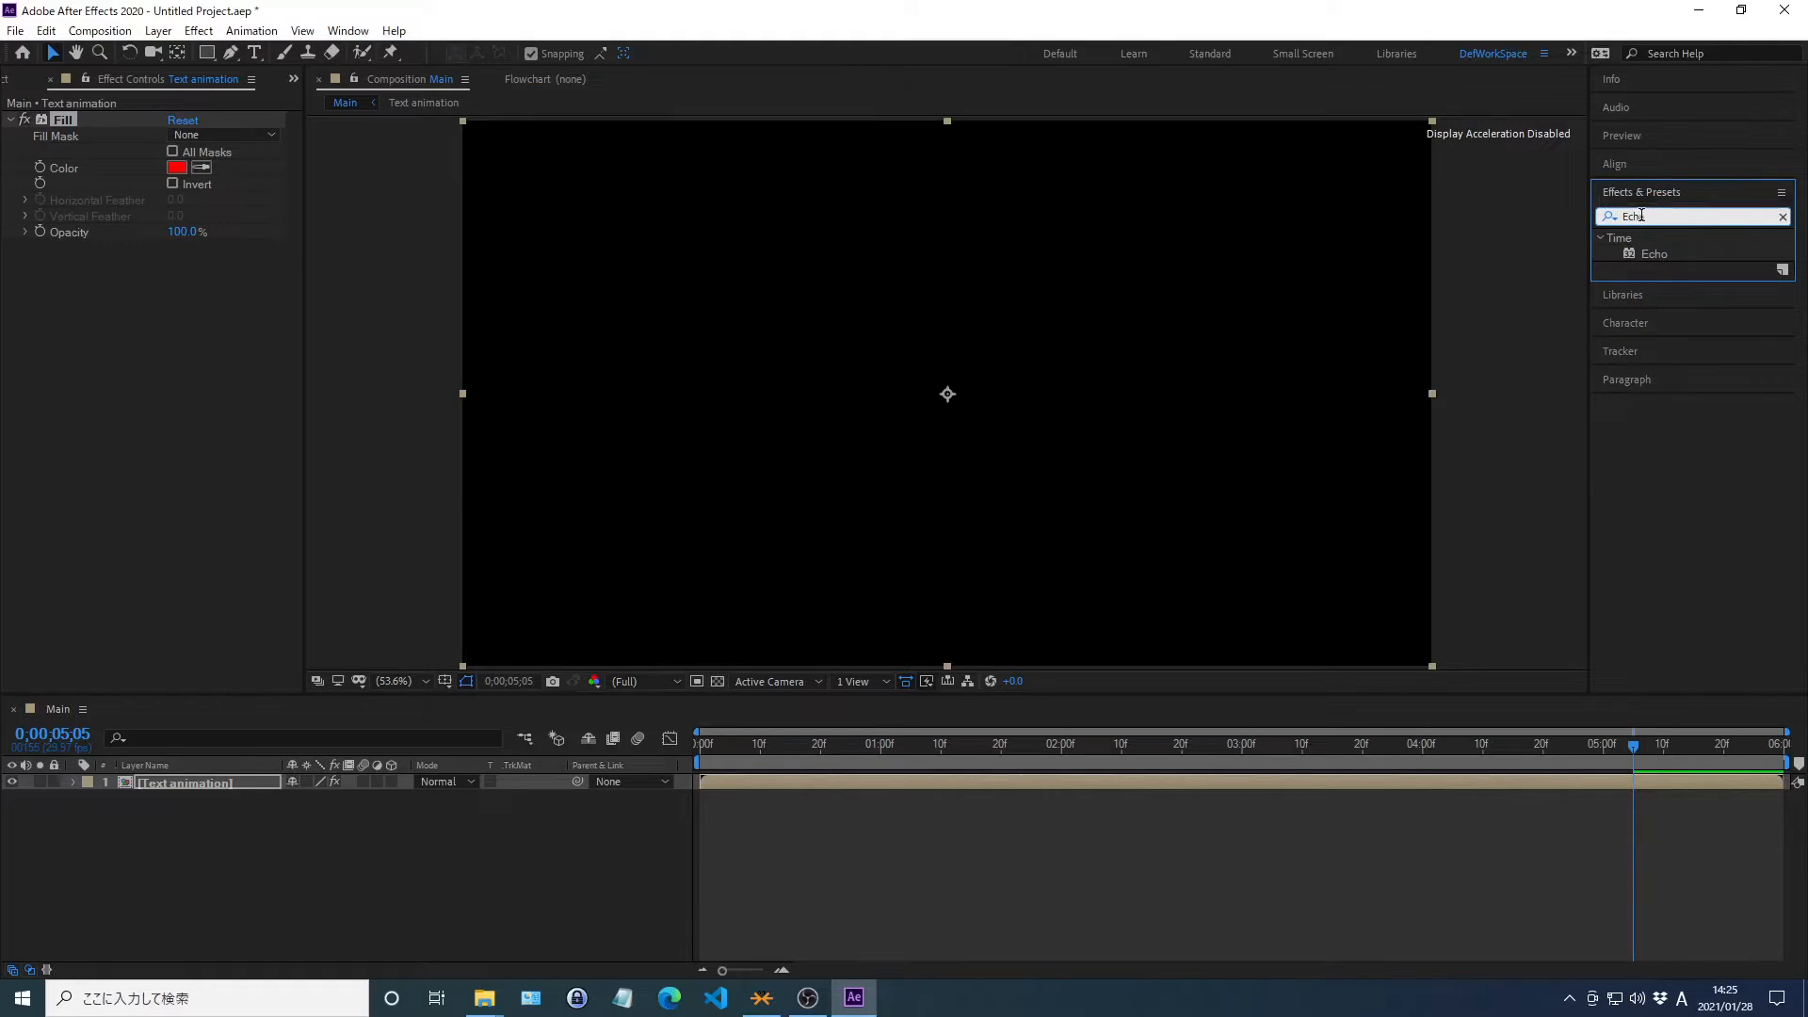
{"action": "key", "text": "Return"}
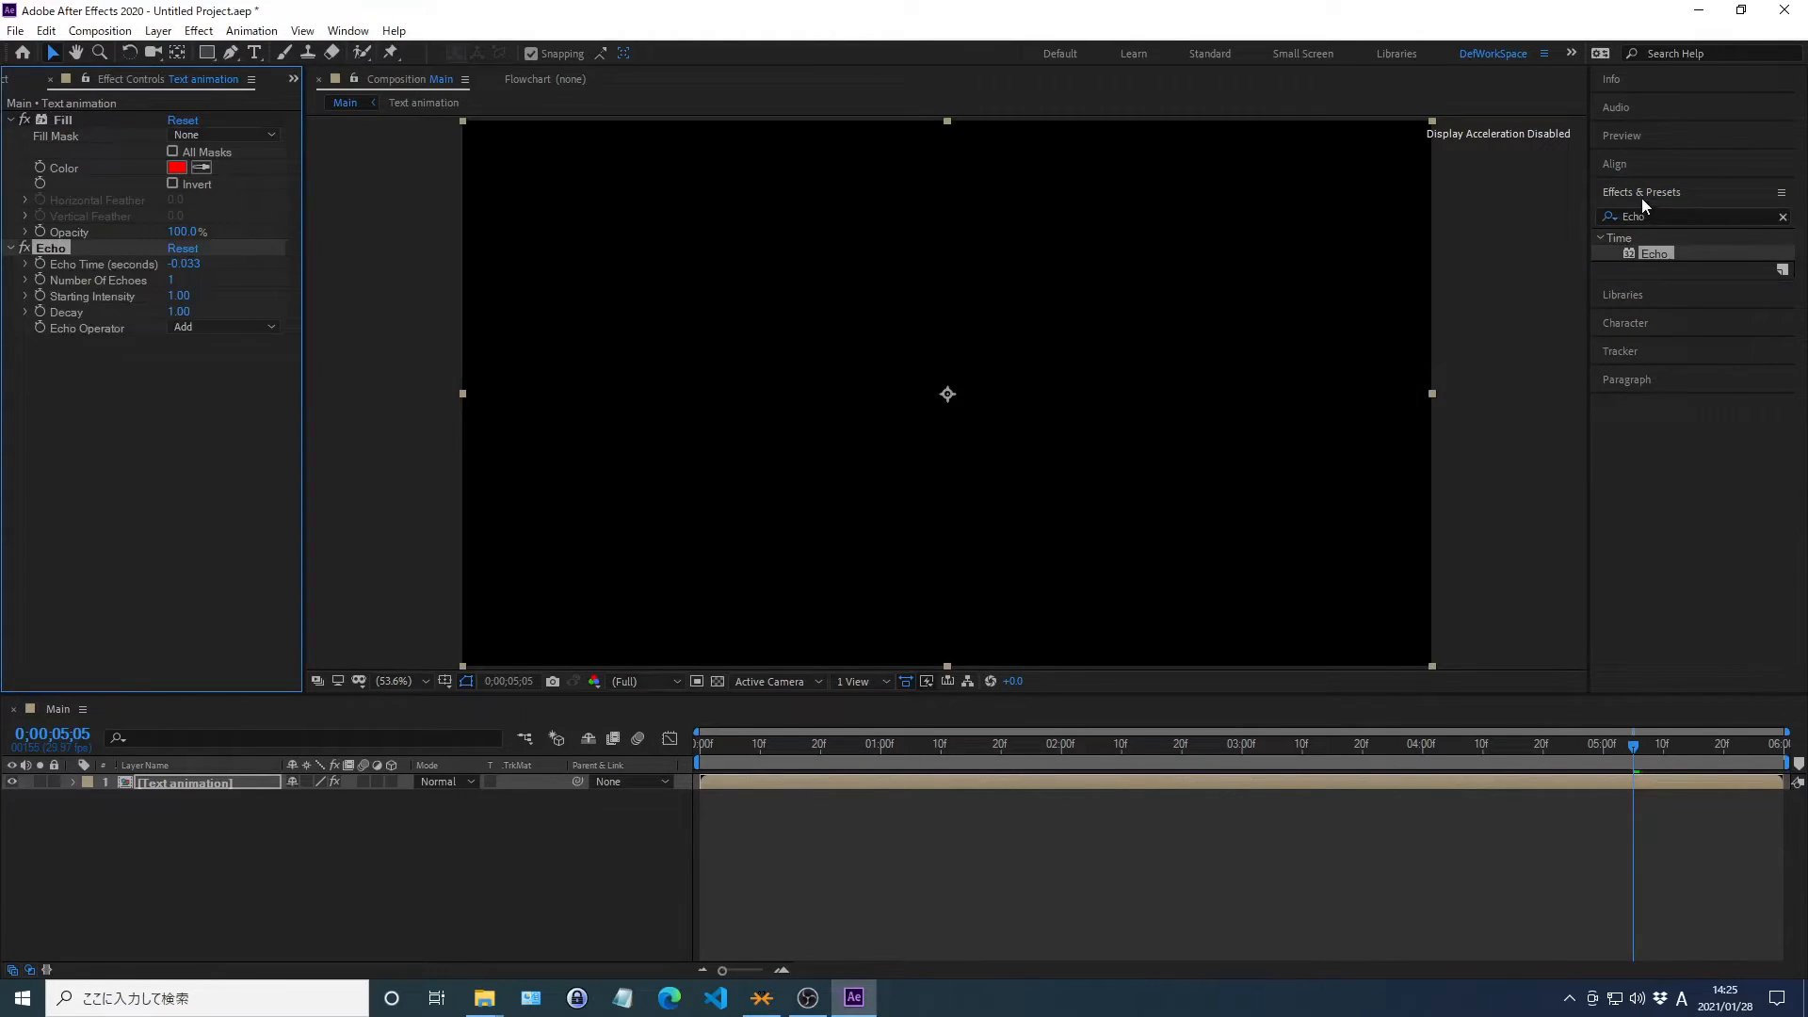
{"action": "left_click", "coordinate": [1645, 193]}
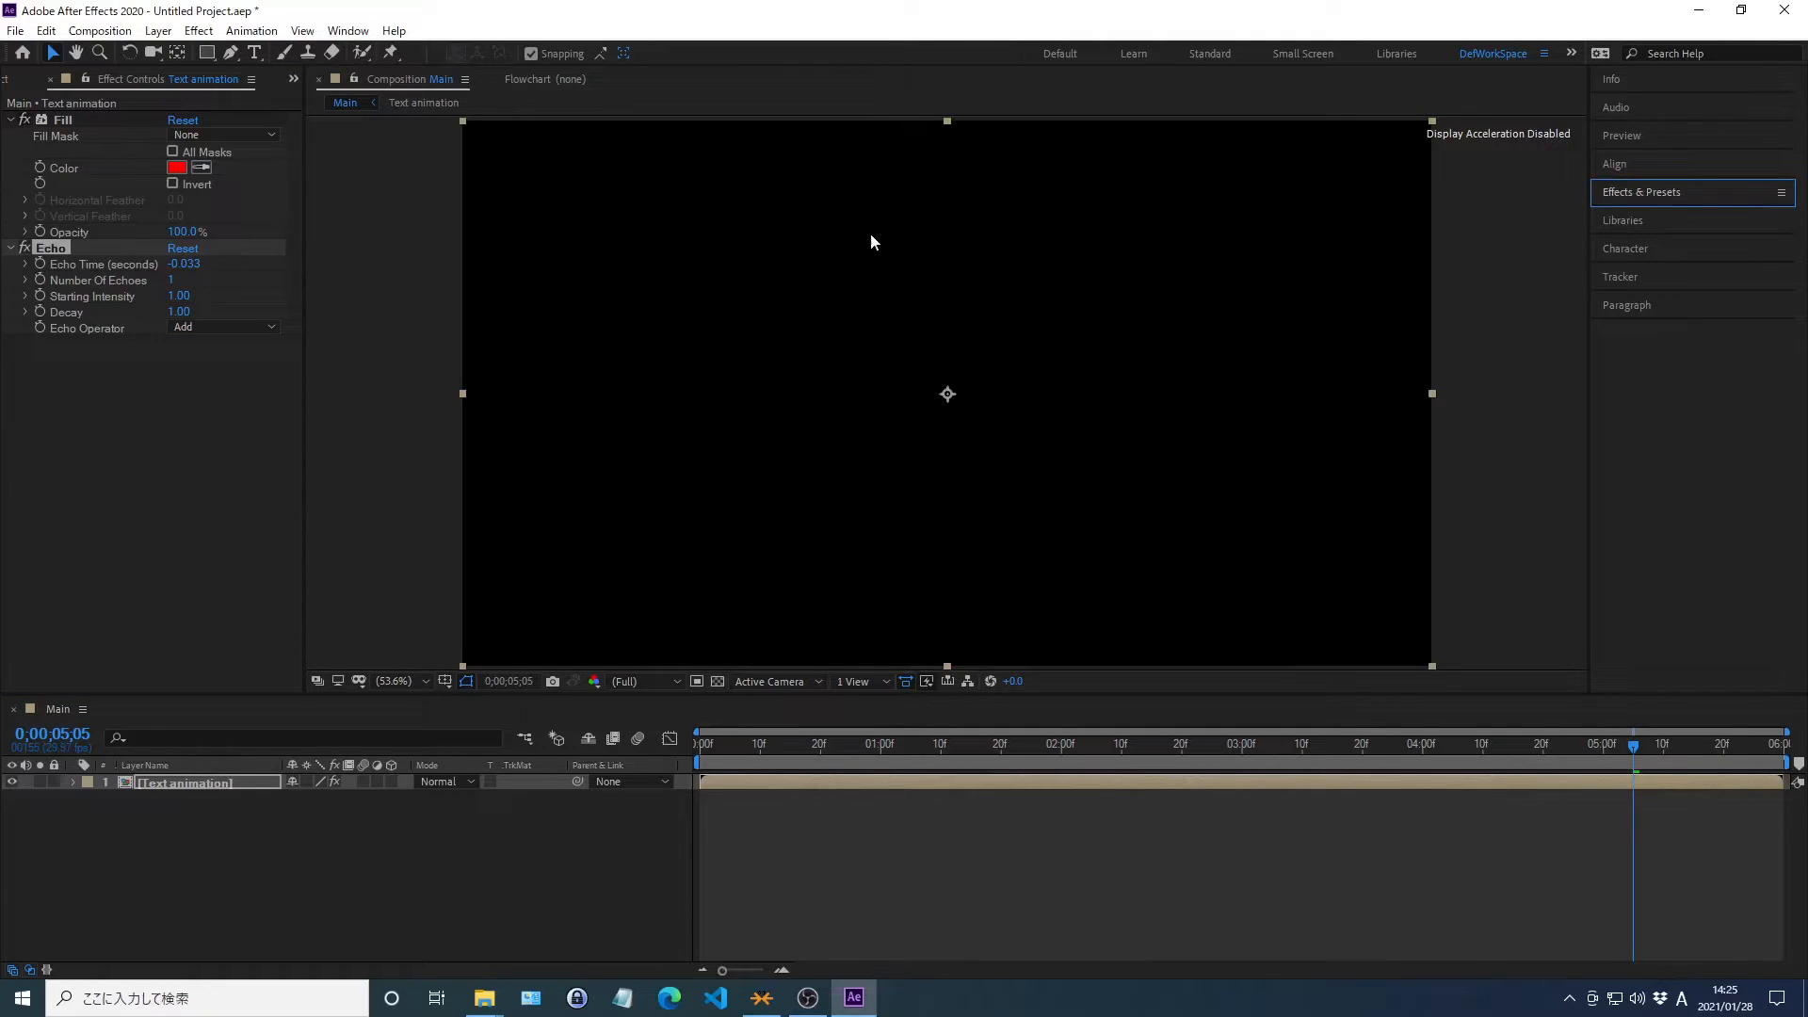
Set the Echo effect's Number Of Echoes to 20 and its Decay to 0.9
{"action": "right_click", "coordinate": [101, 285]}
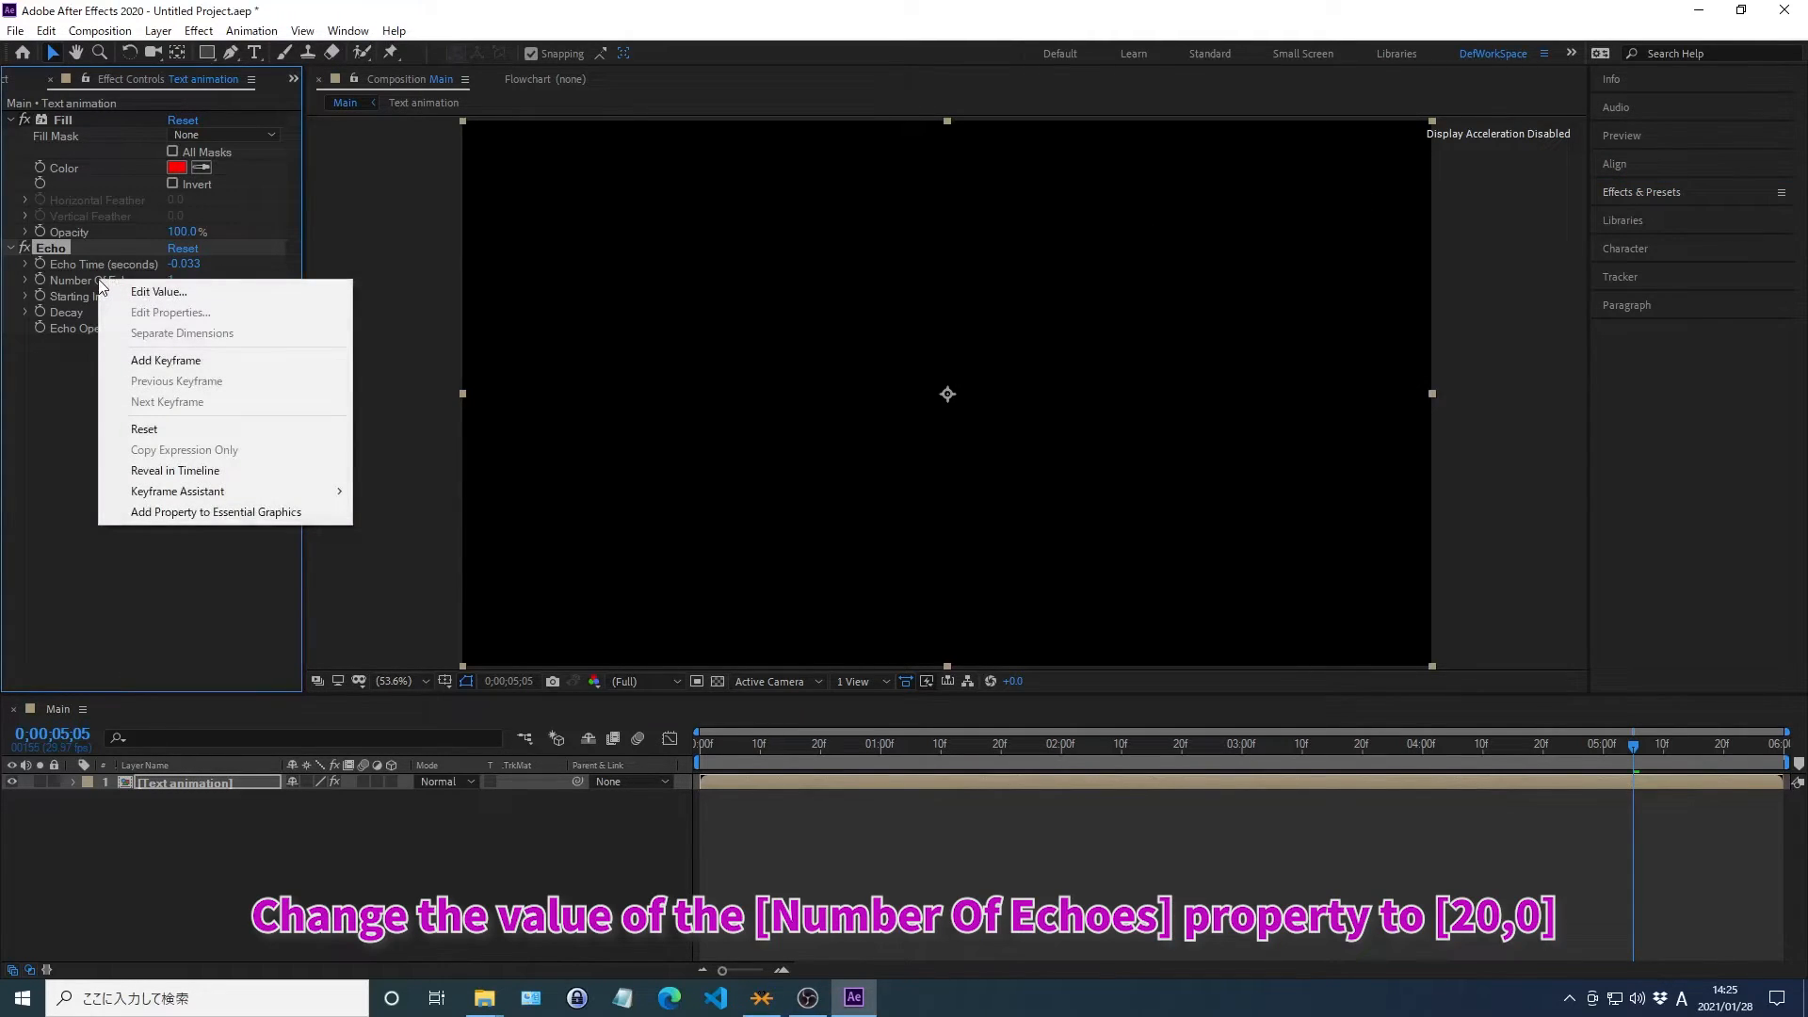
{"action": "left_click", "coordinate": [160, 291]}
{"action": "type", "text": "20"}
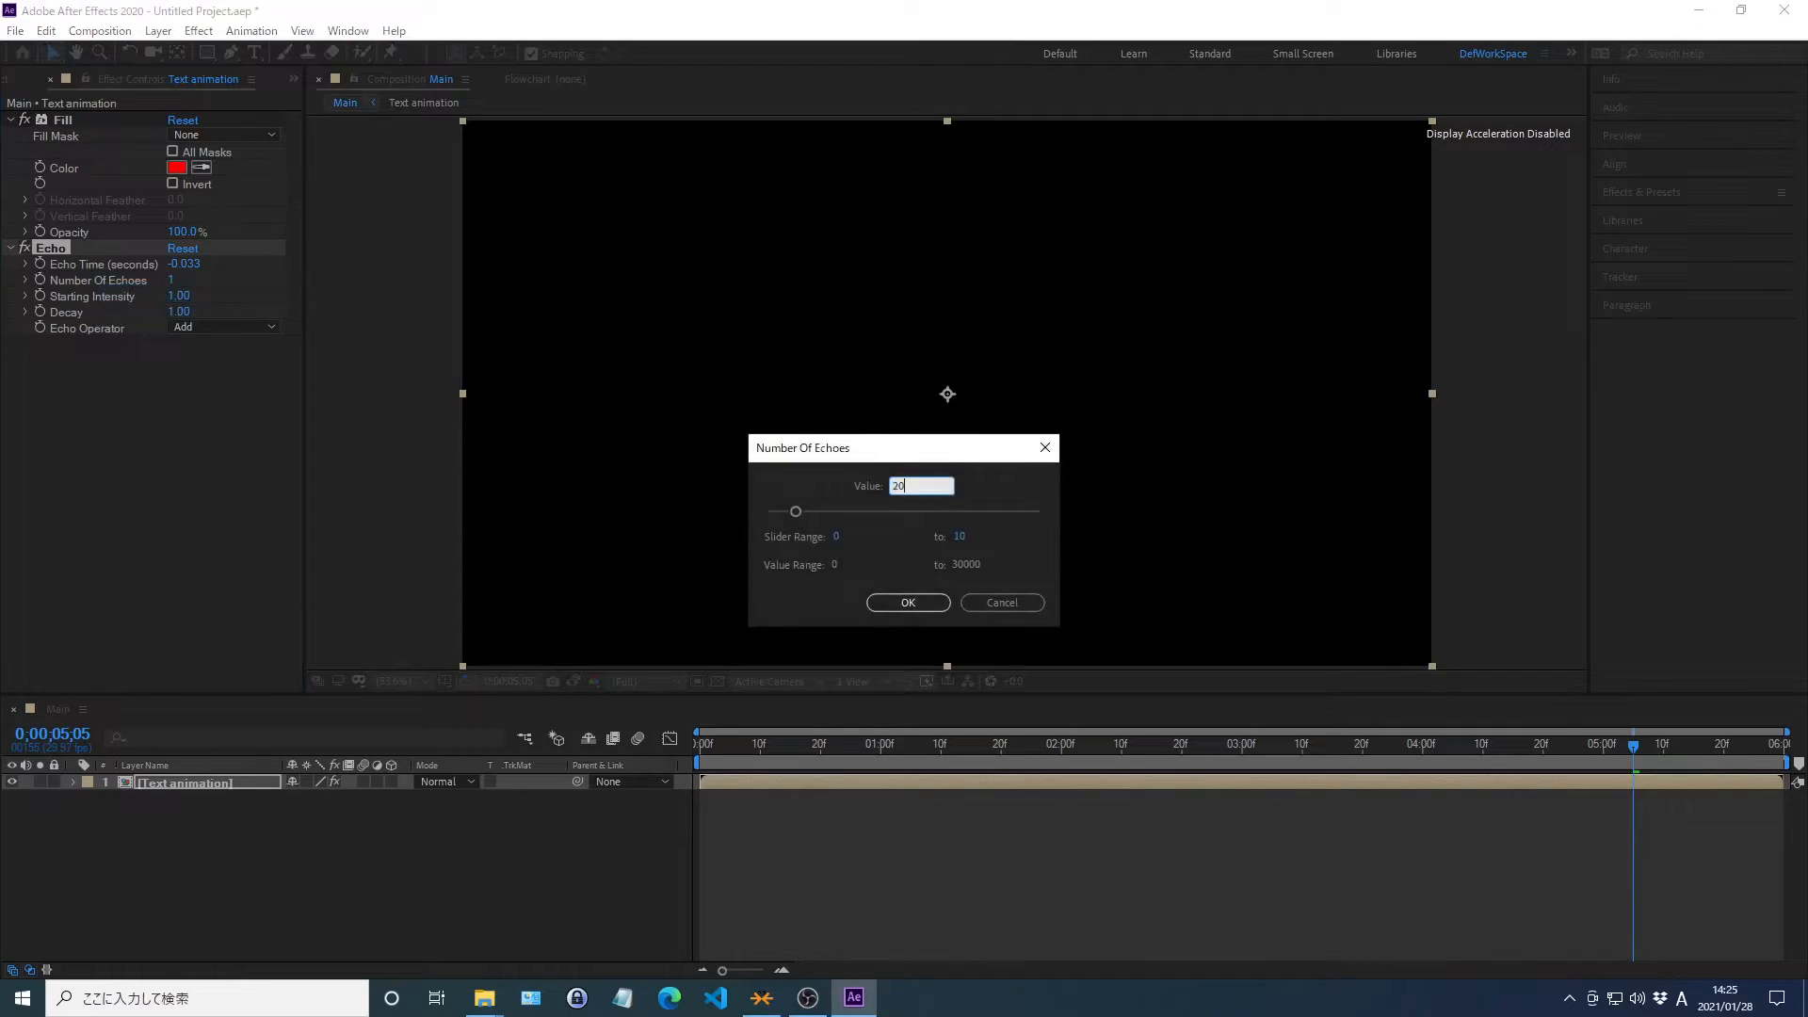
{"action": "key", "text": "Return"}
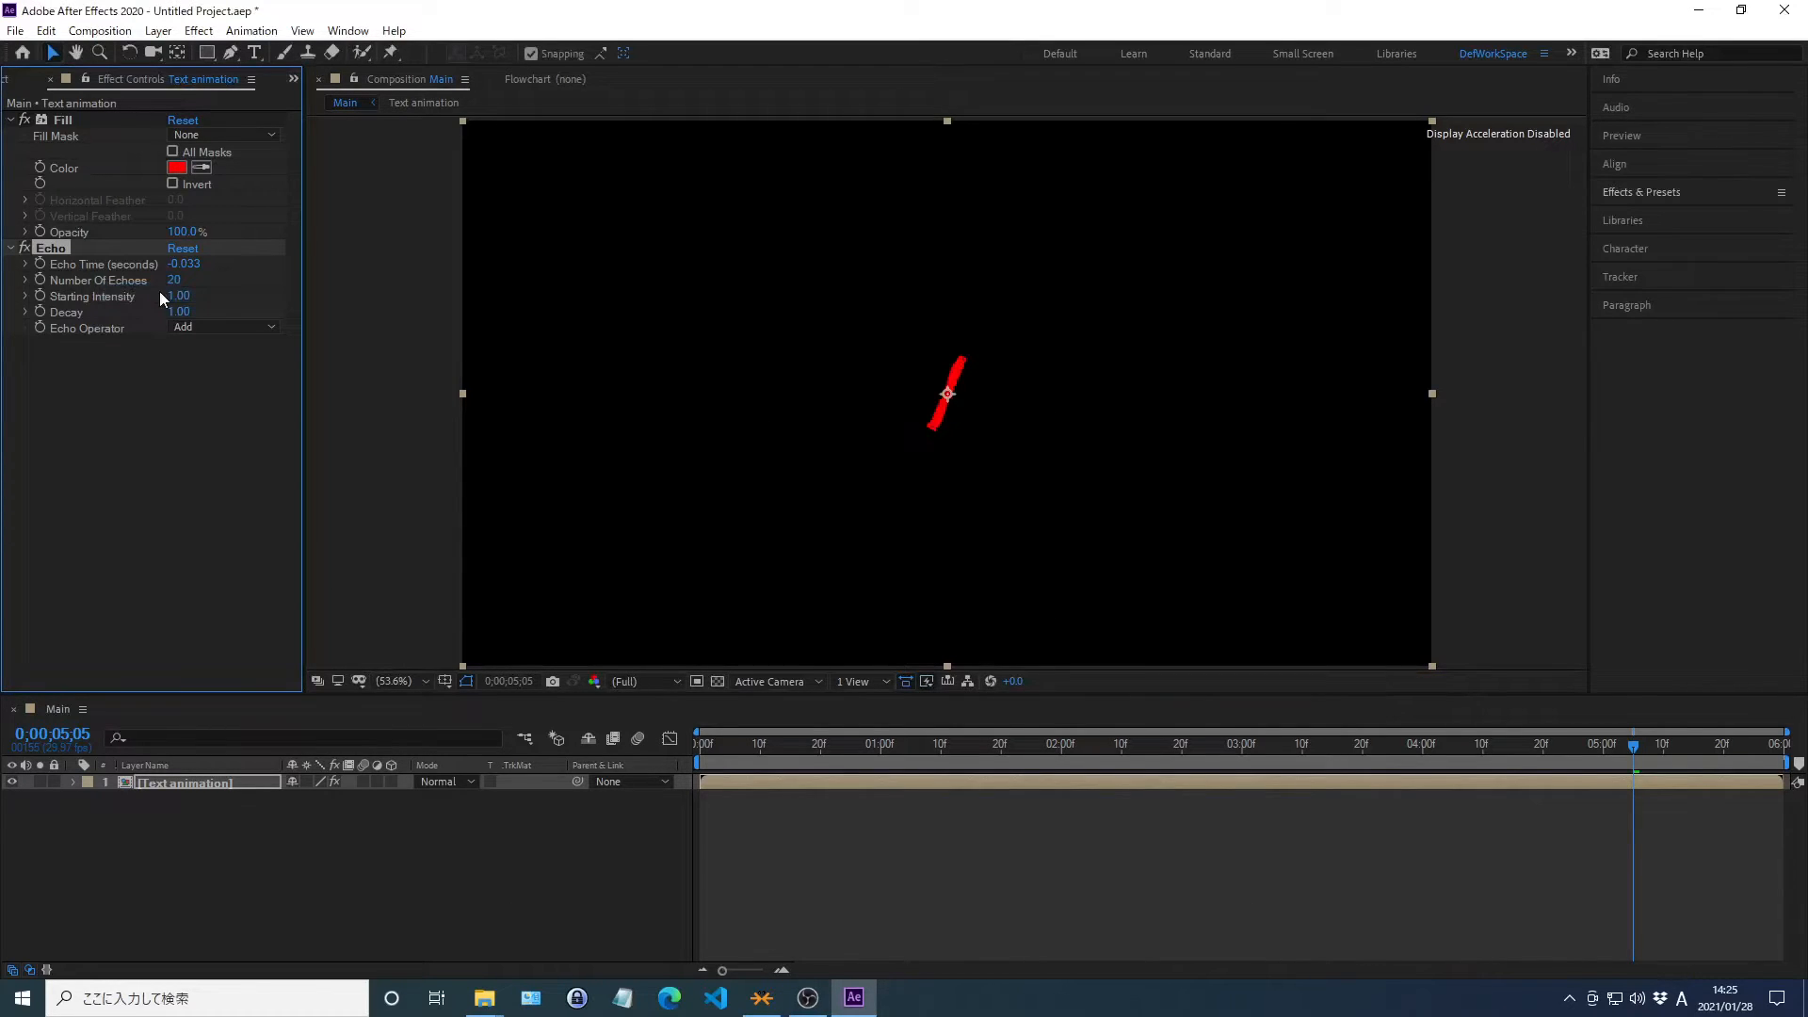
{"action": "right_click", "coordinate": [68, 313]}
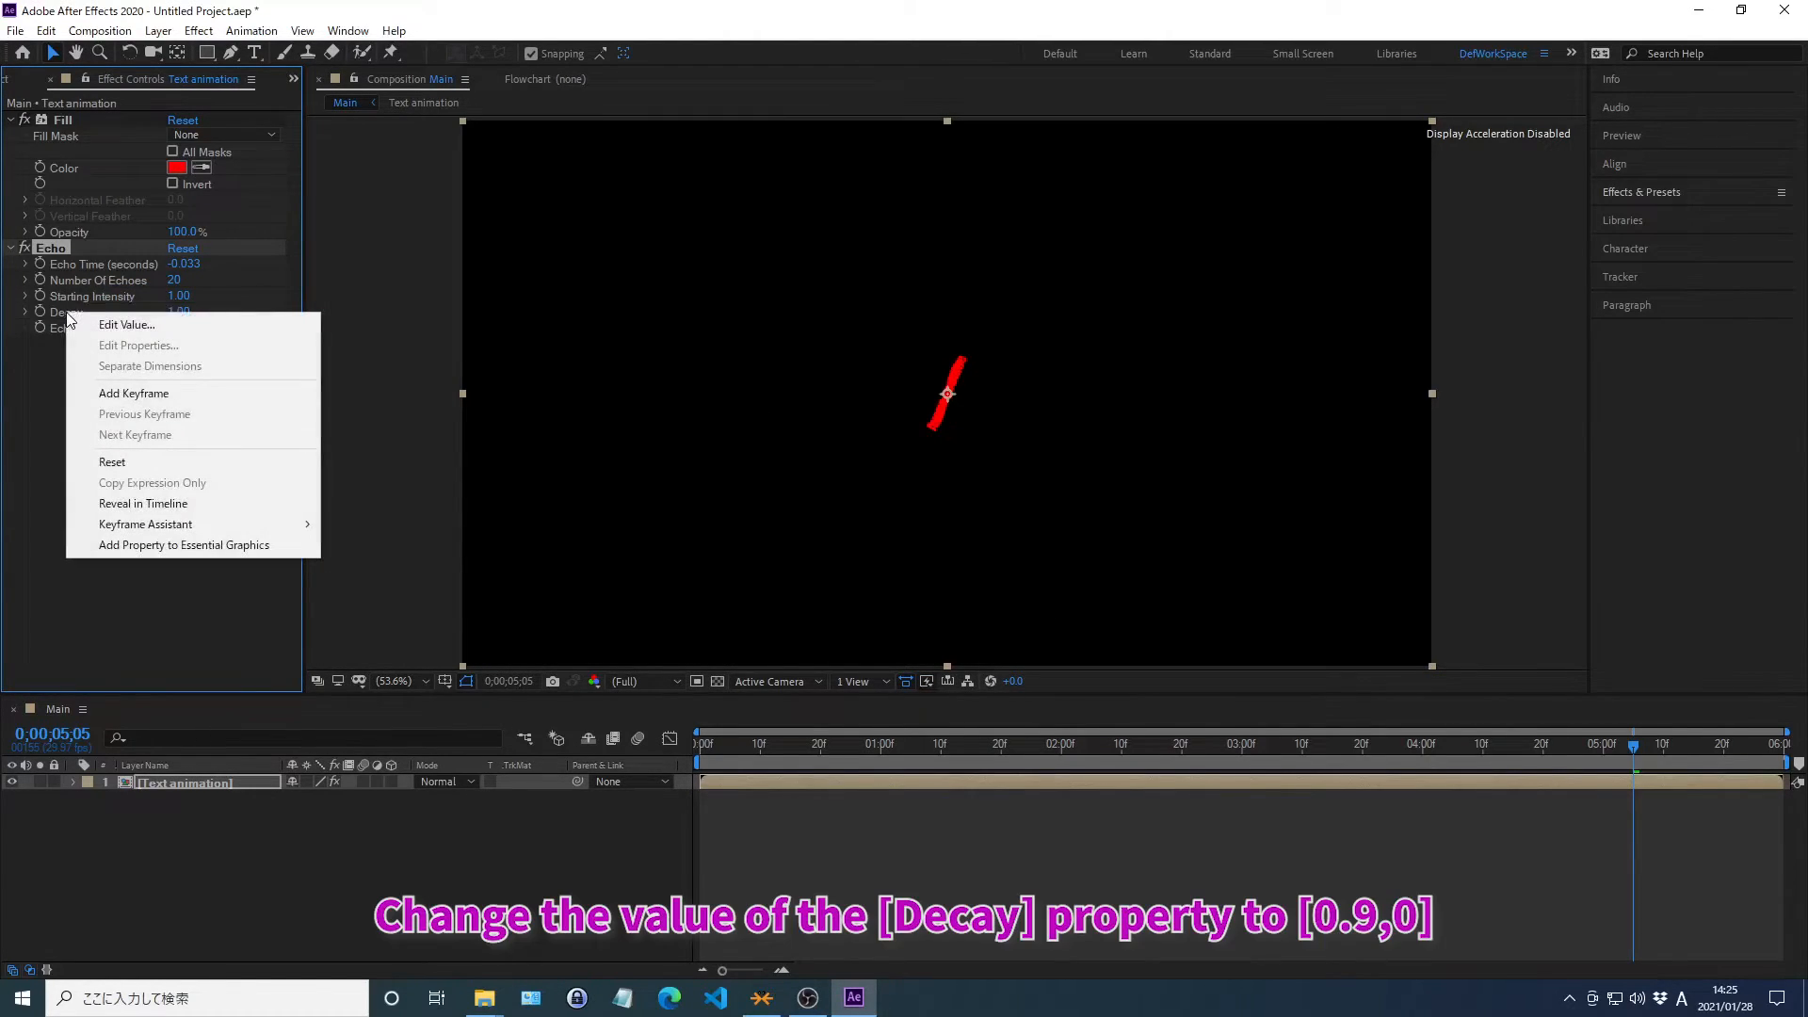
{"action": "left_click", "coordinate": [127, 325]}
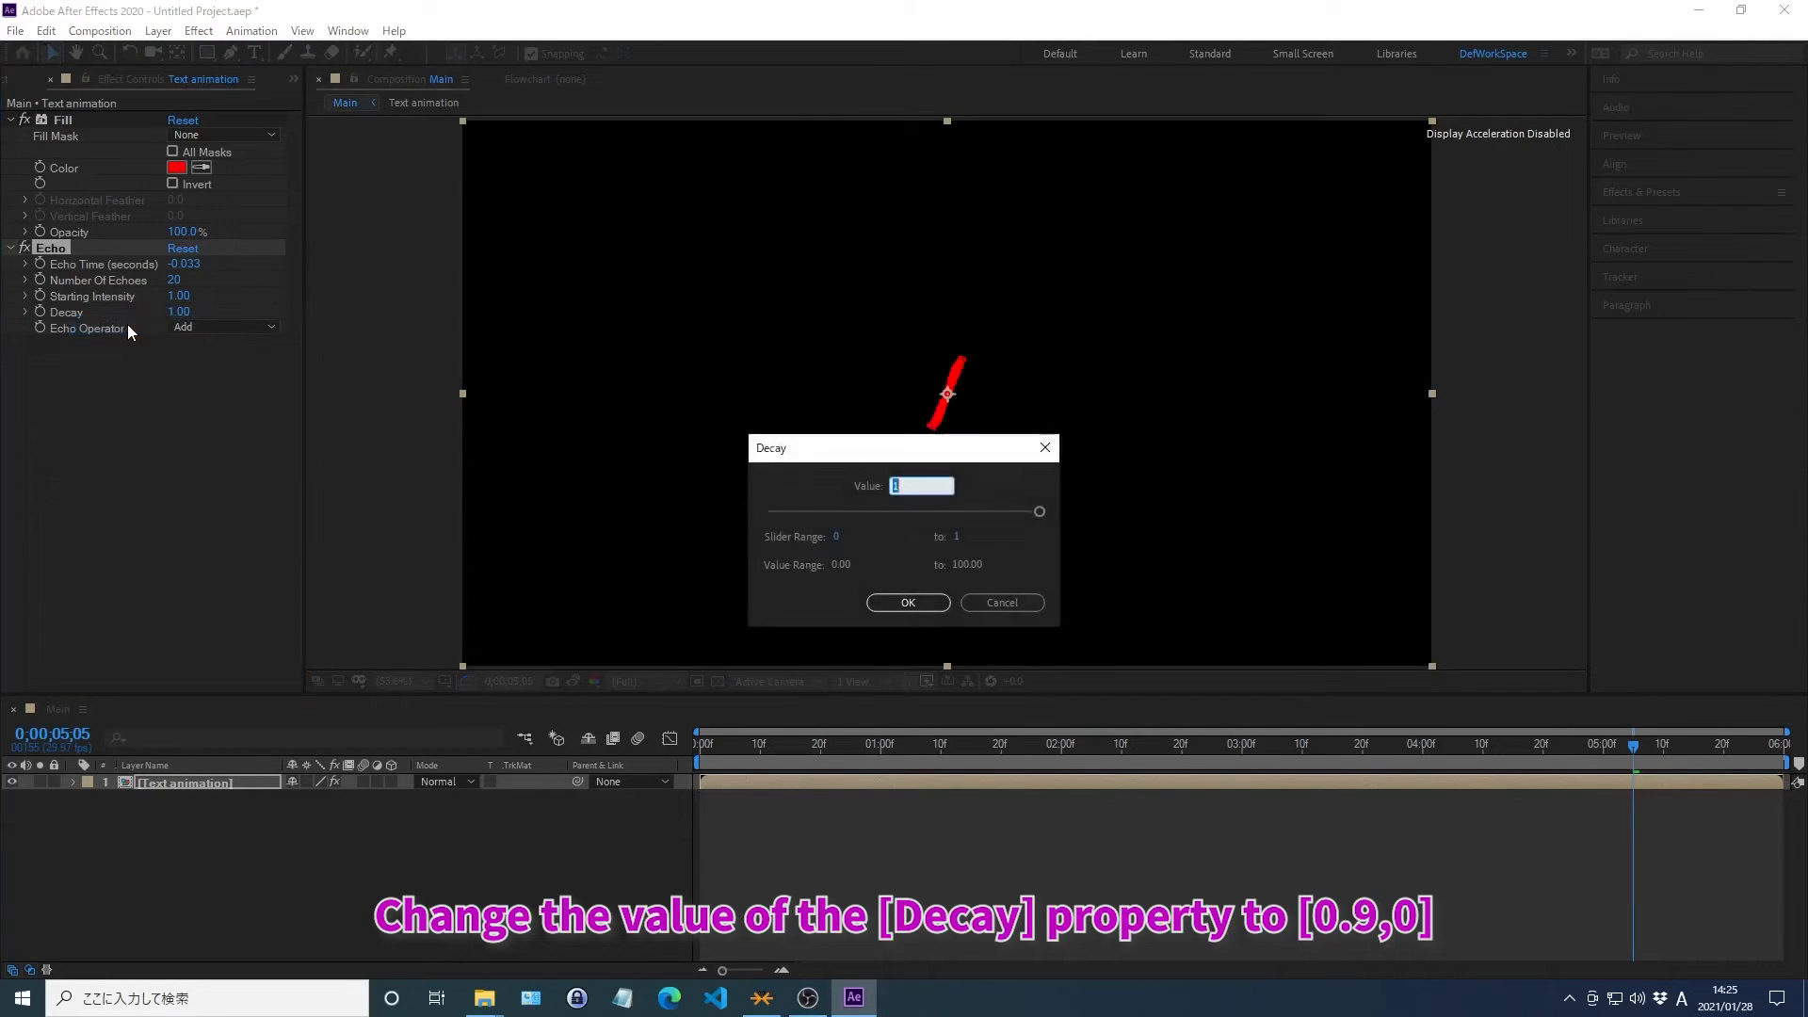
{"action": "type", "text": "0.9"}
{"action": "key", "text": "Return"}
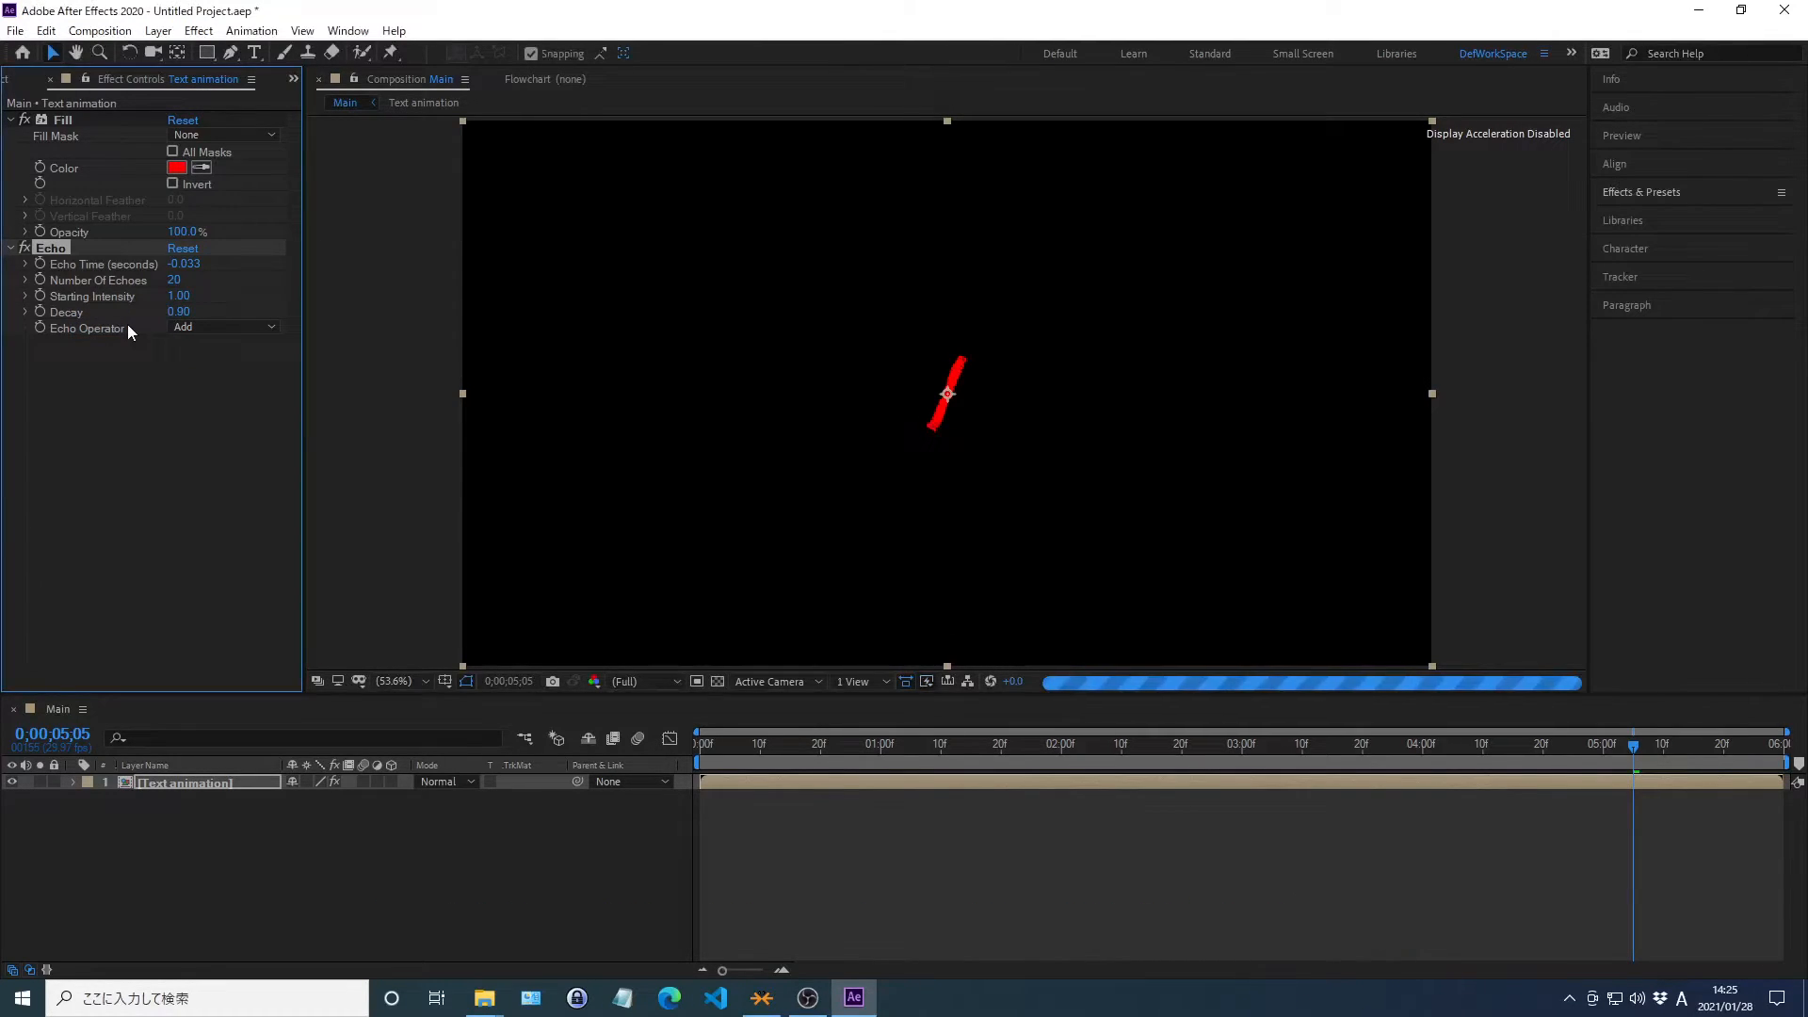
Duplicate the Text animation layer twice in the Main composition
{"action": "left_click", "coordinate": [245, 891]}
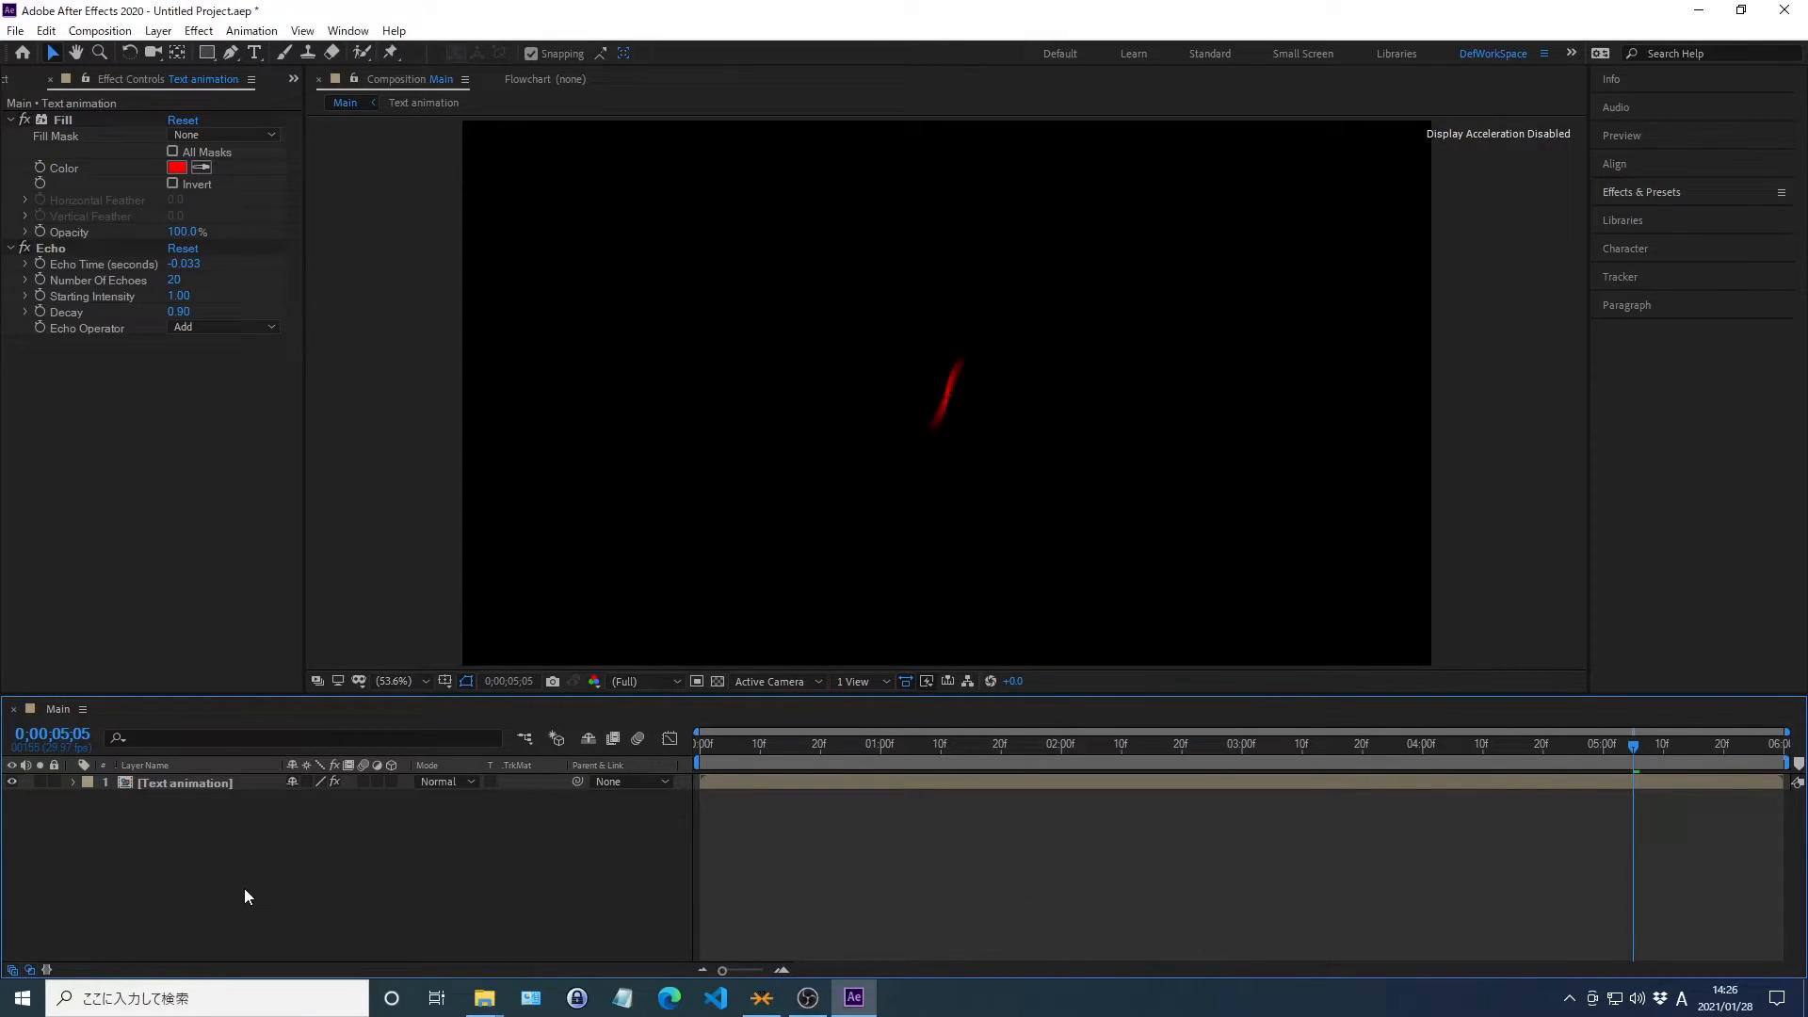
{"action": "key", "text": "KP_1"}
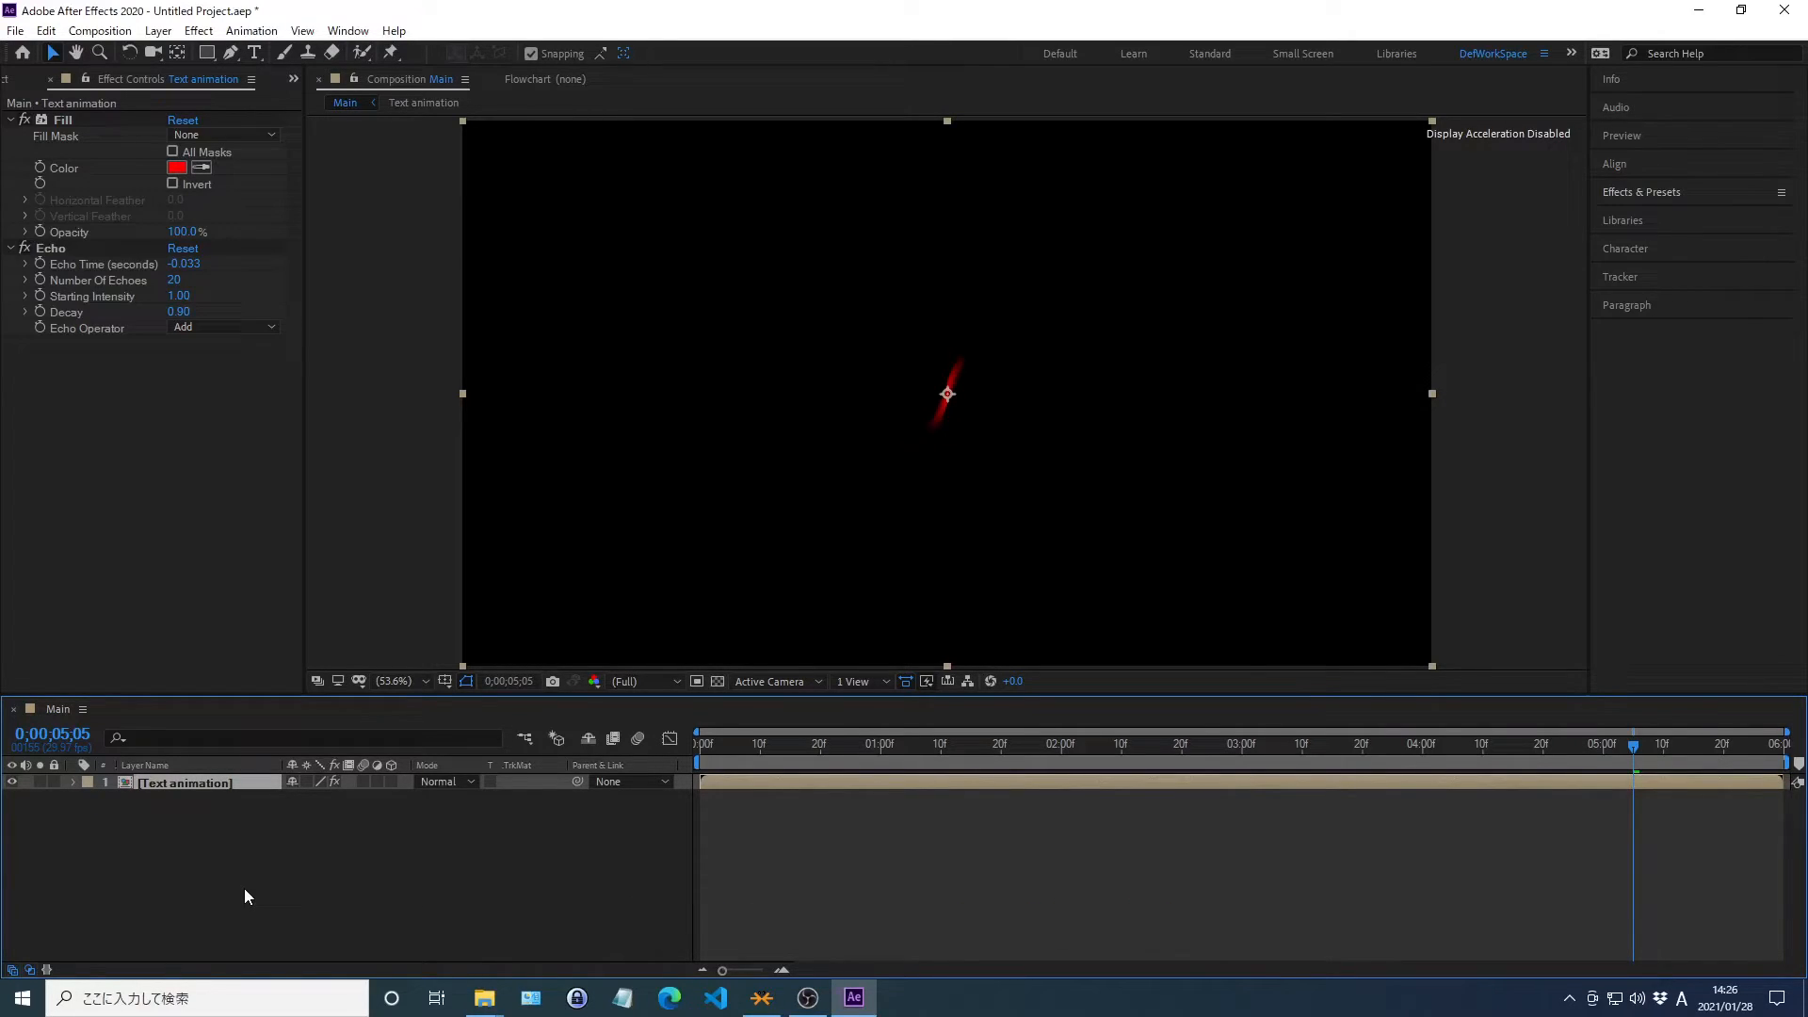
{"action": "key", "text": "ctrl+d"}
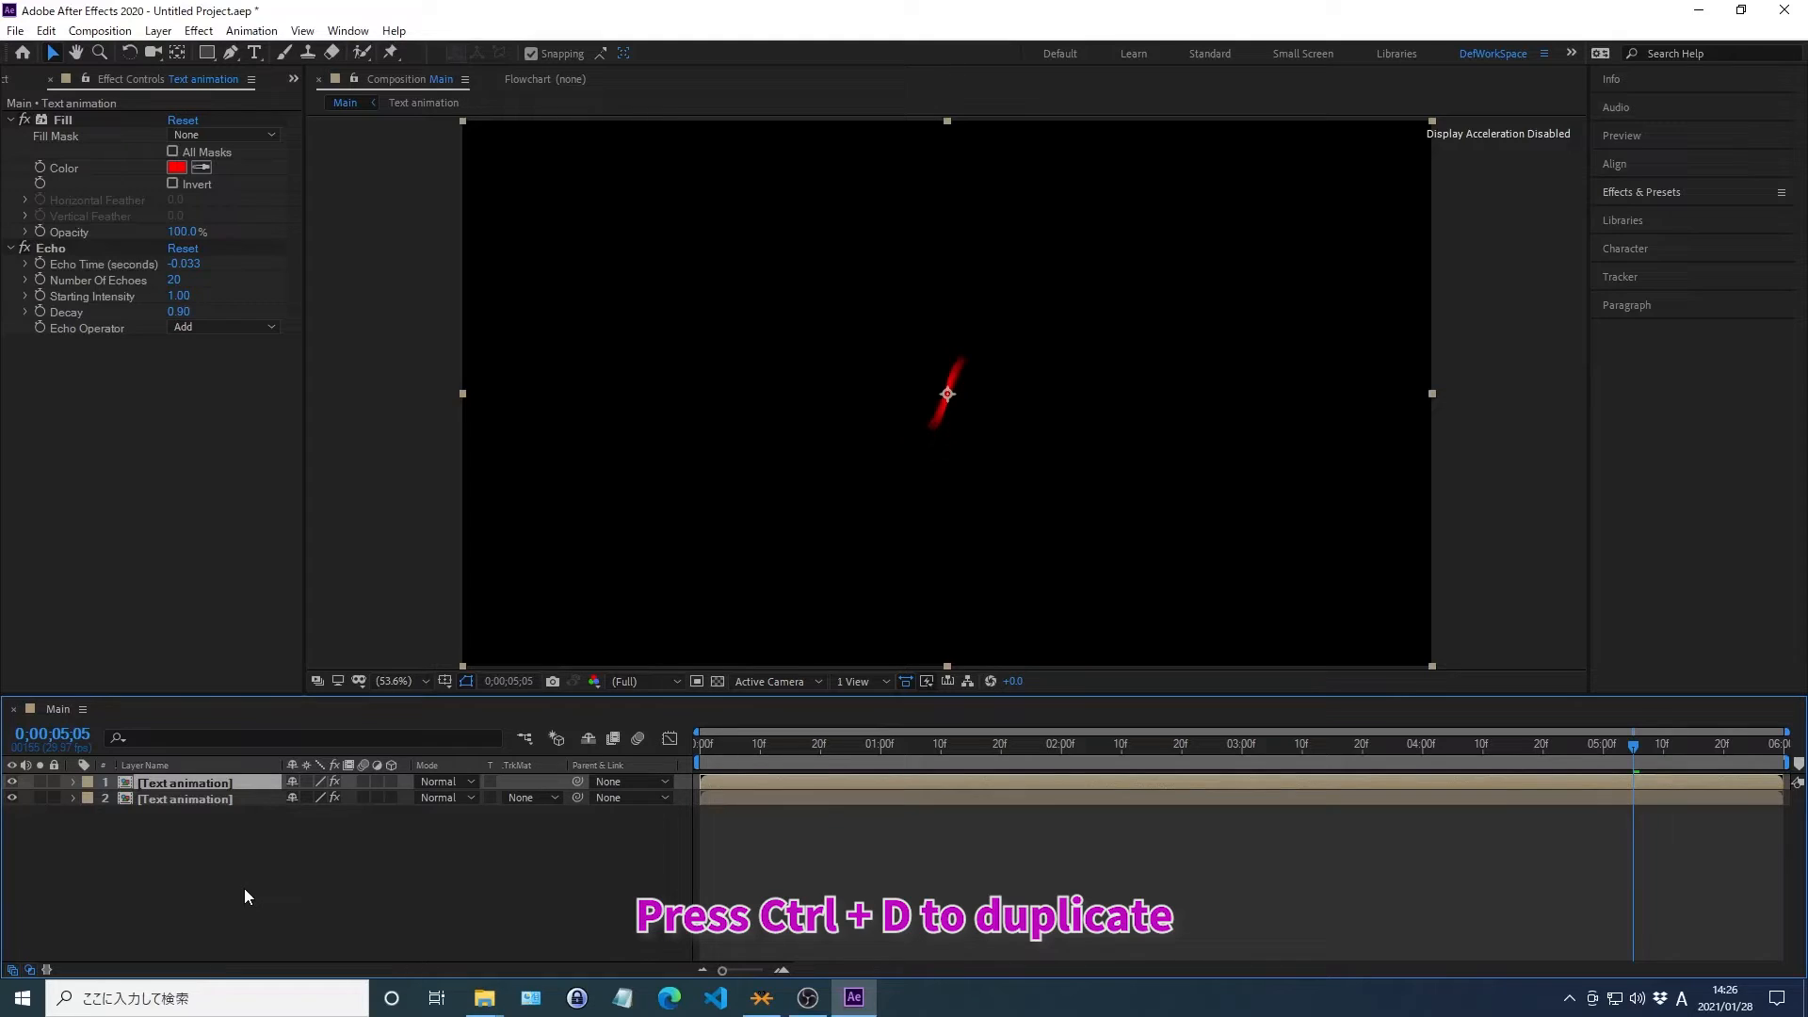
{"action": "key", "text": "ctrl+d"}
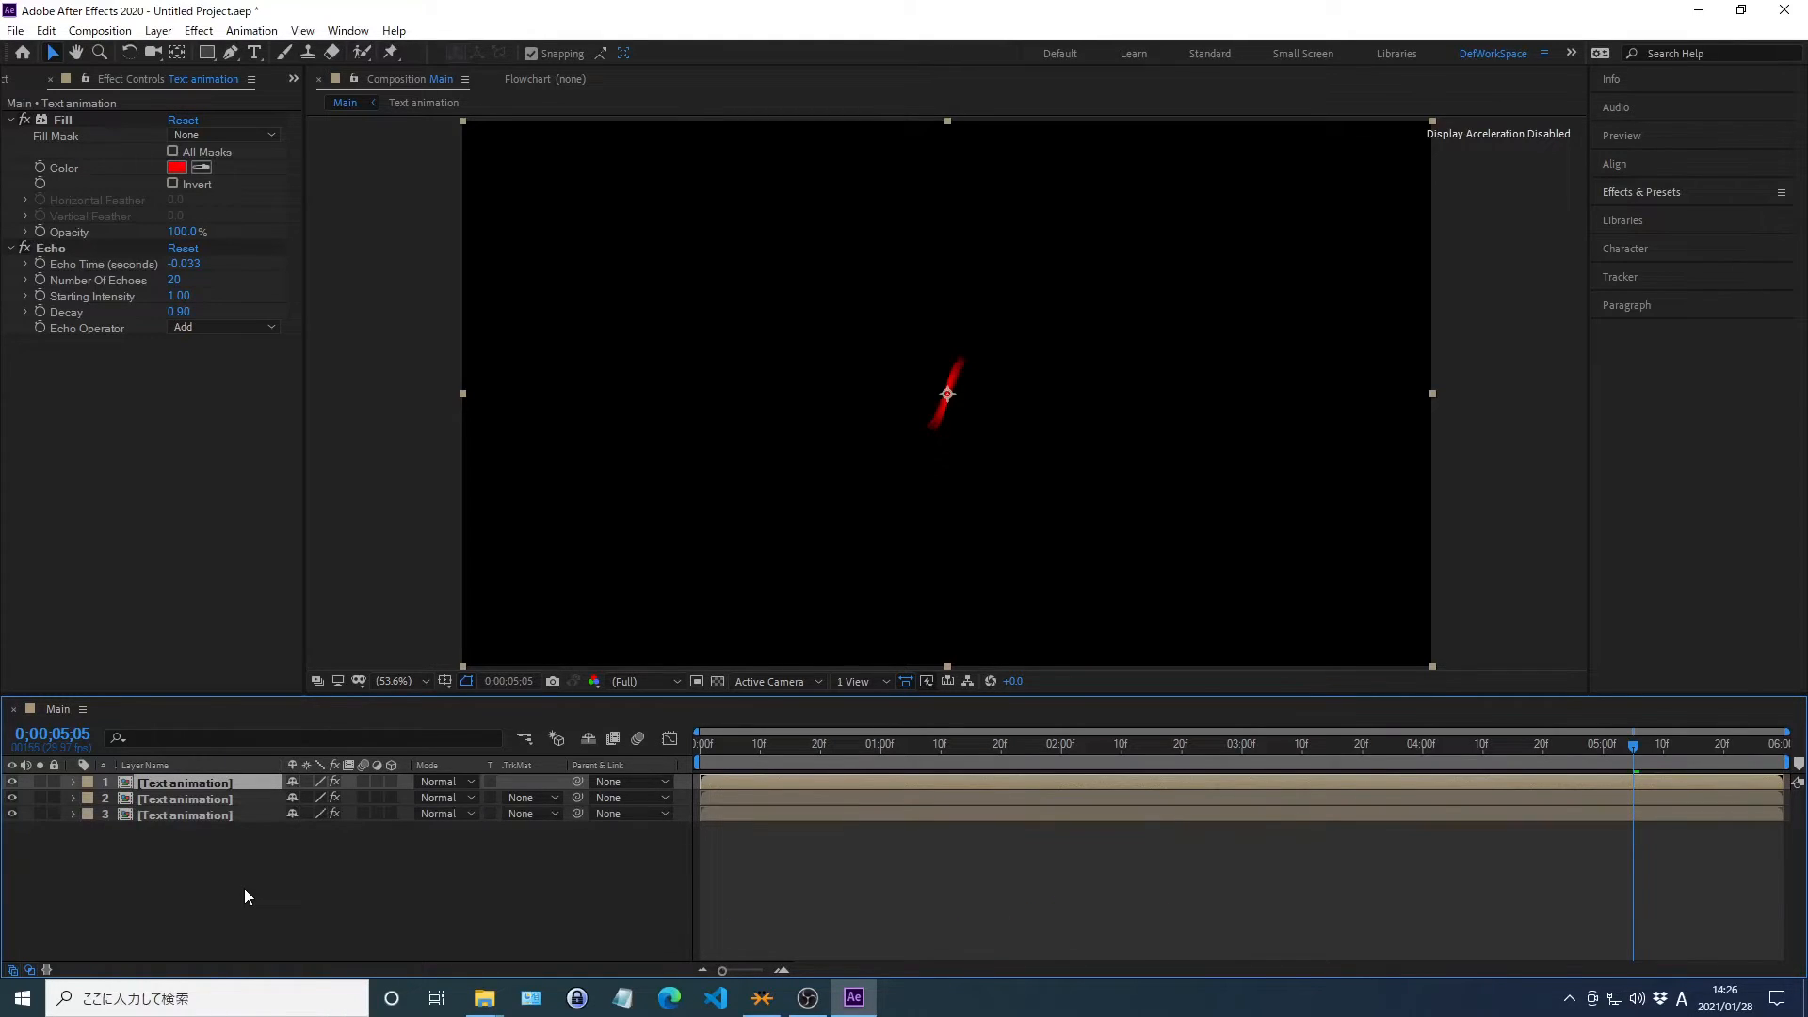
Set the Fill color of the topmost Text animation layer to FBB548
{"action": "right_click", "coordinate": [66, 169]}
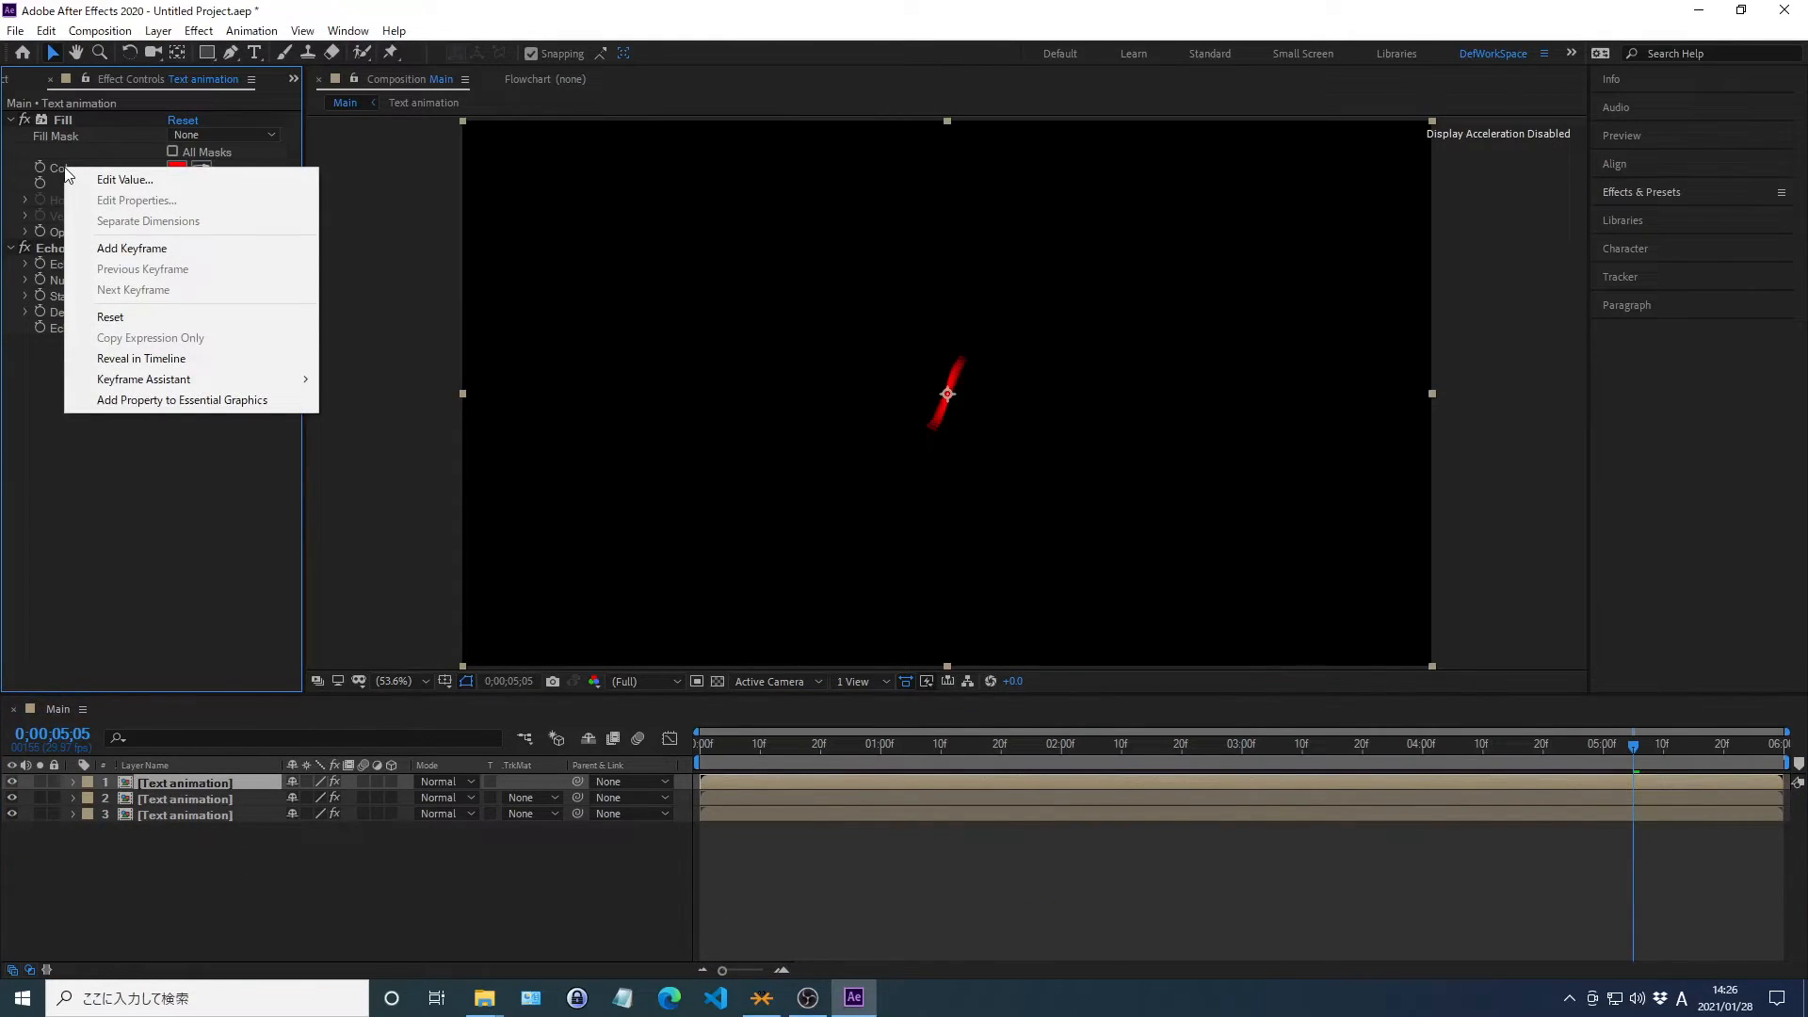
{"action": "left_click", "coordinate": [124, 179]}
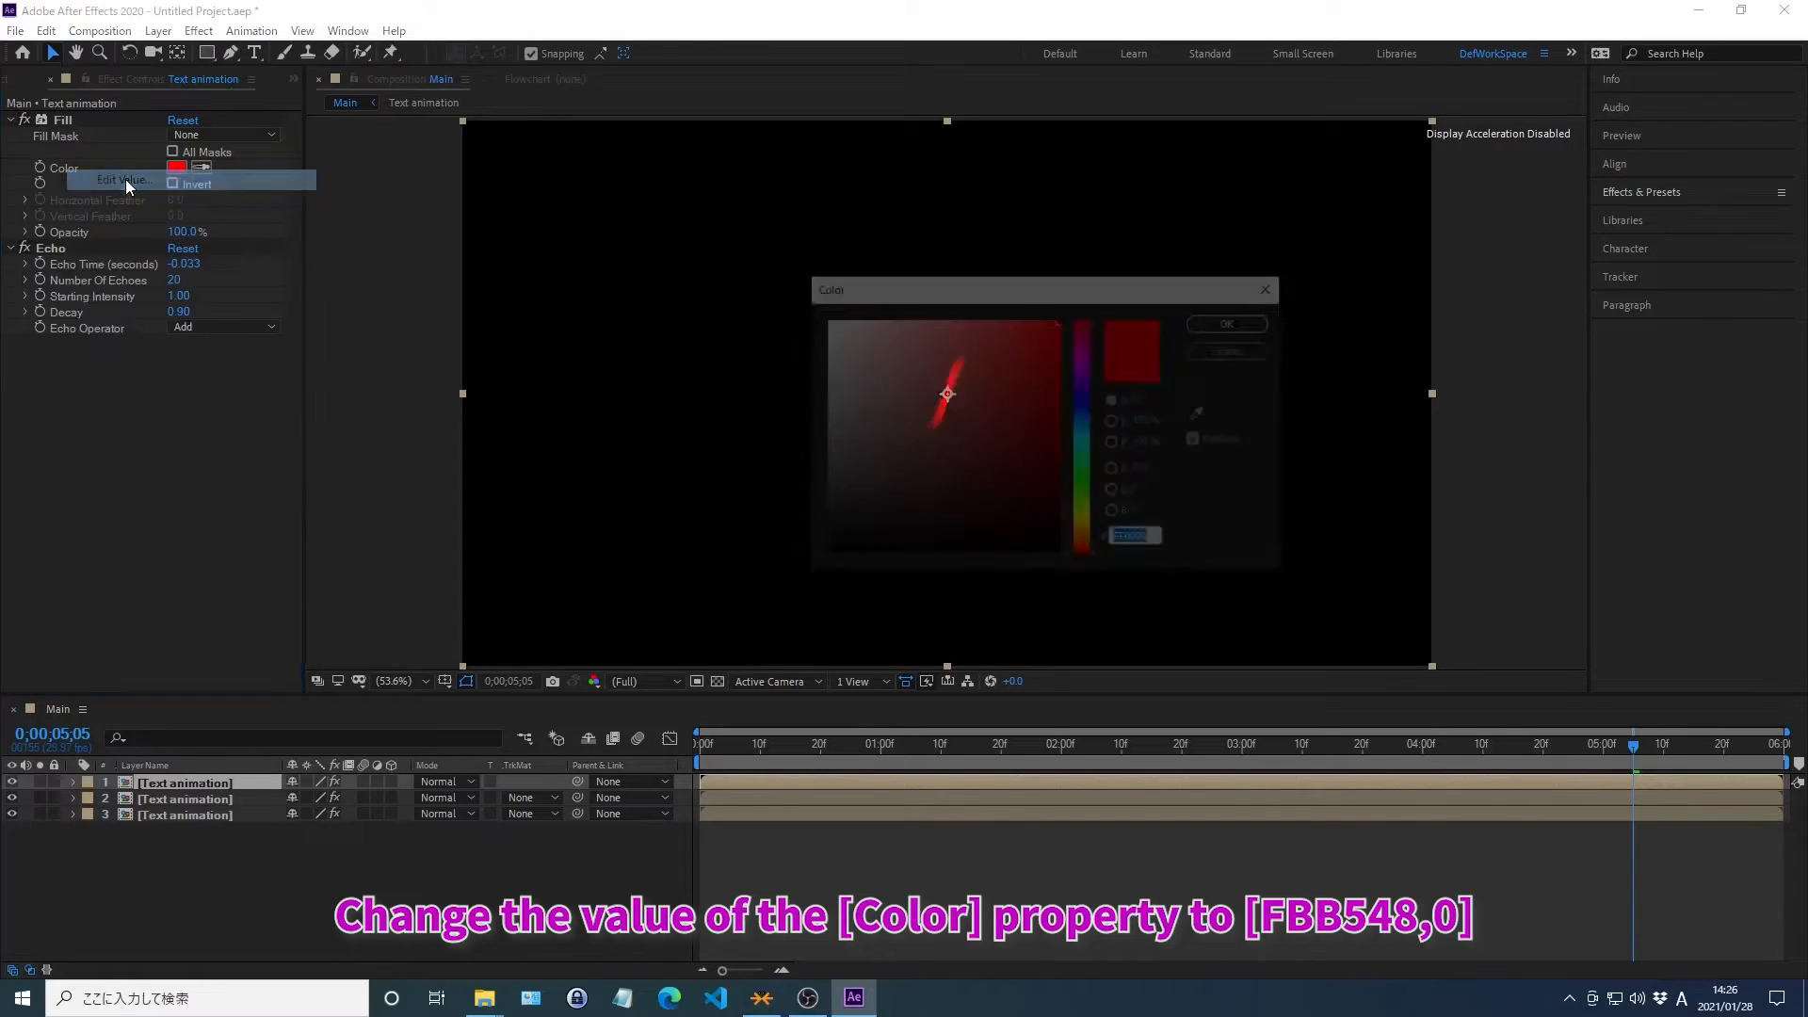
{"action": "type", "text": "FBB03B"}
{"action": "key", "text": "Return"}
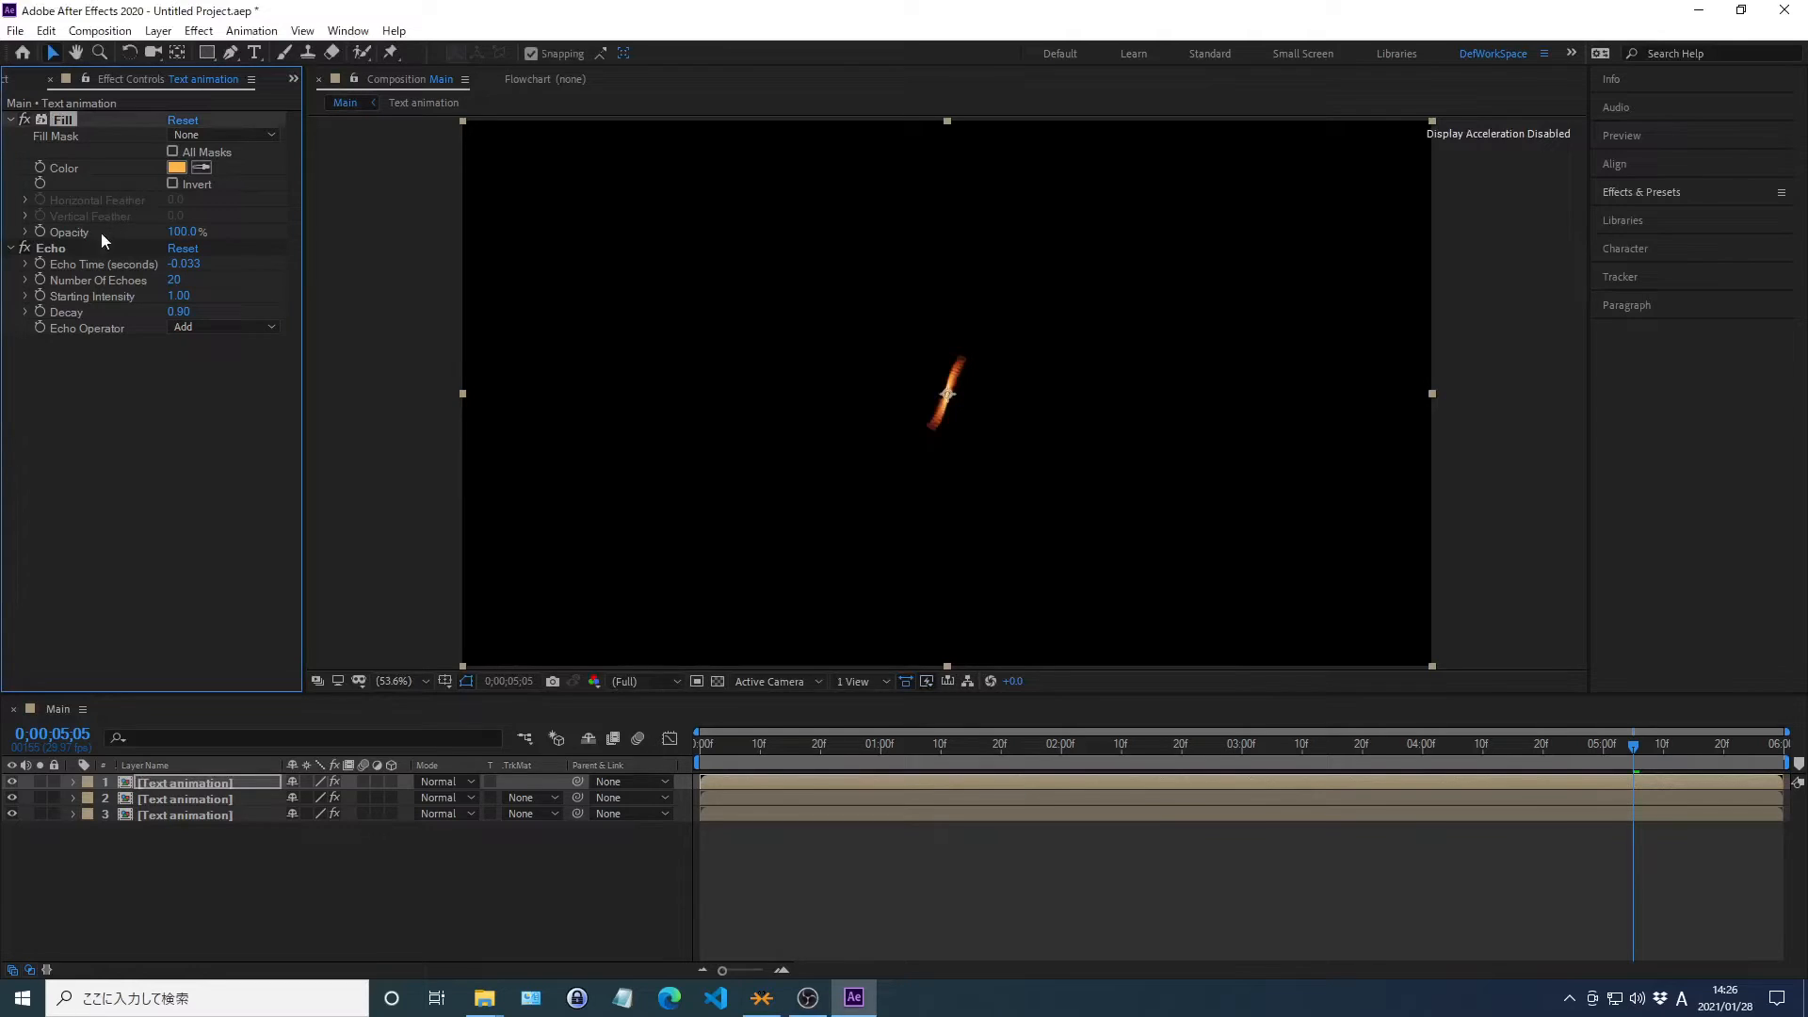
Set the topmost layer's Echo Decay to 0.8 and its Echo Operator to Composite In Back
{"action": "right_click", "coordinate": [66, 319]}
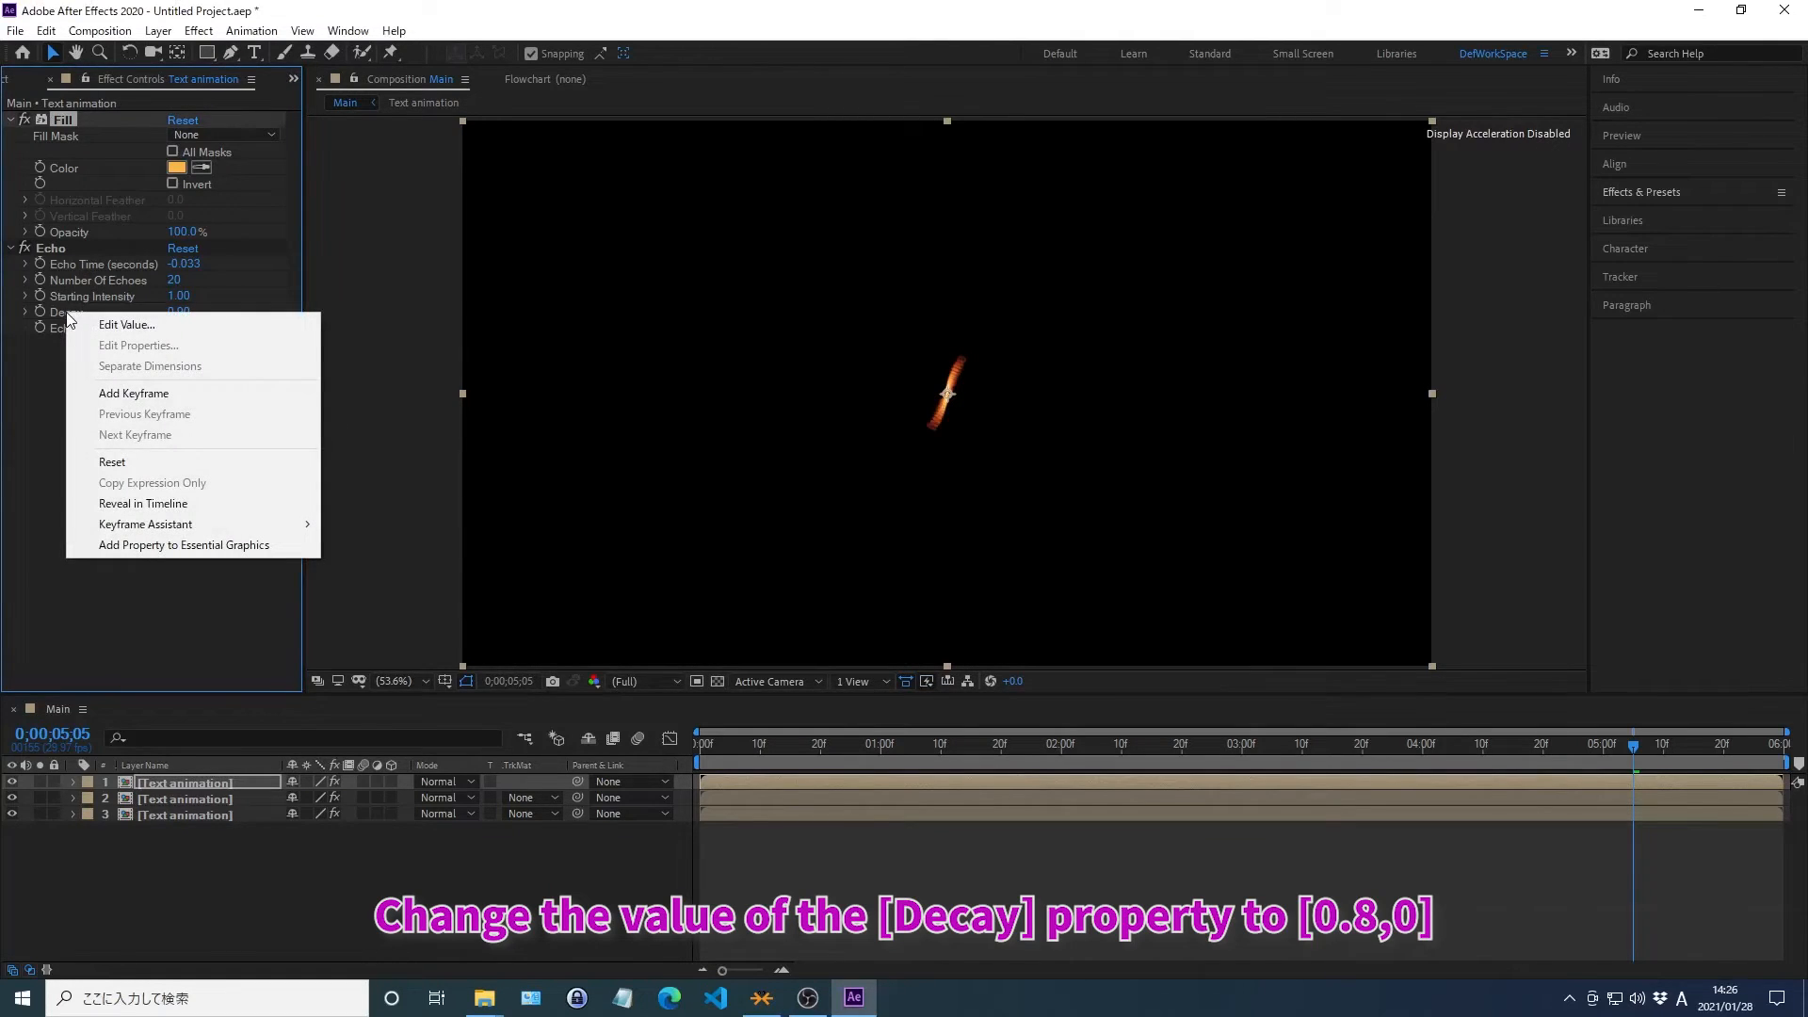
{"action": "left_click", "coordinate": [128, 324]}
{"action": "type", "text": "0"}
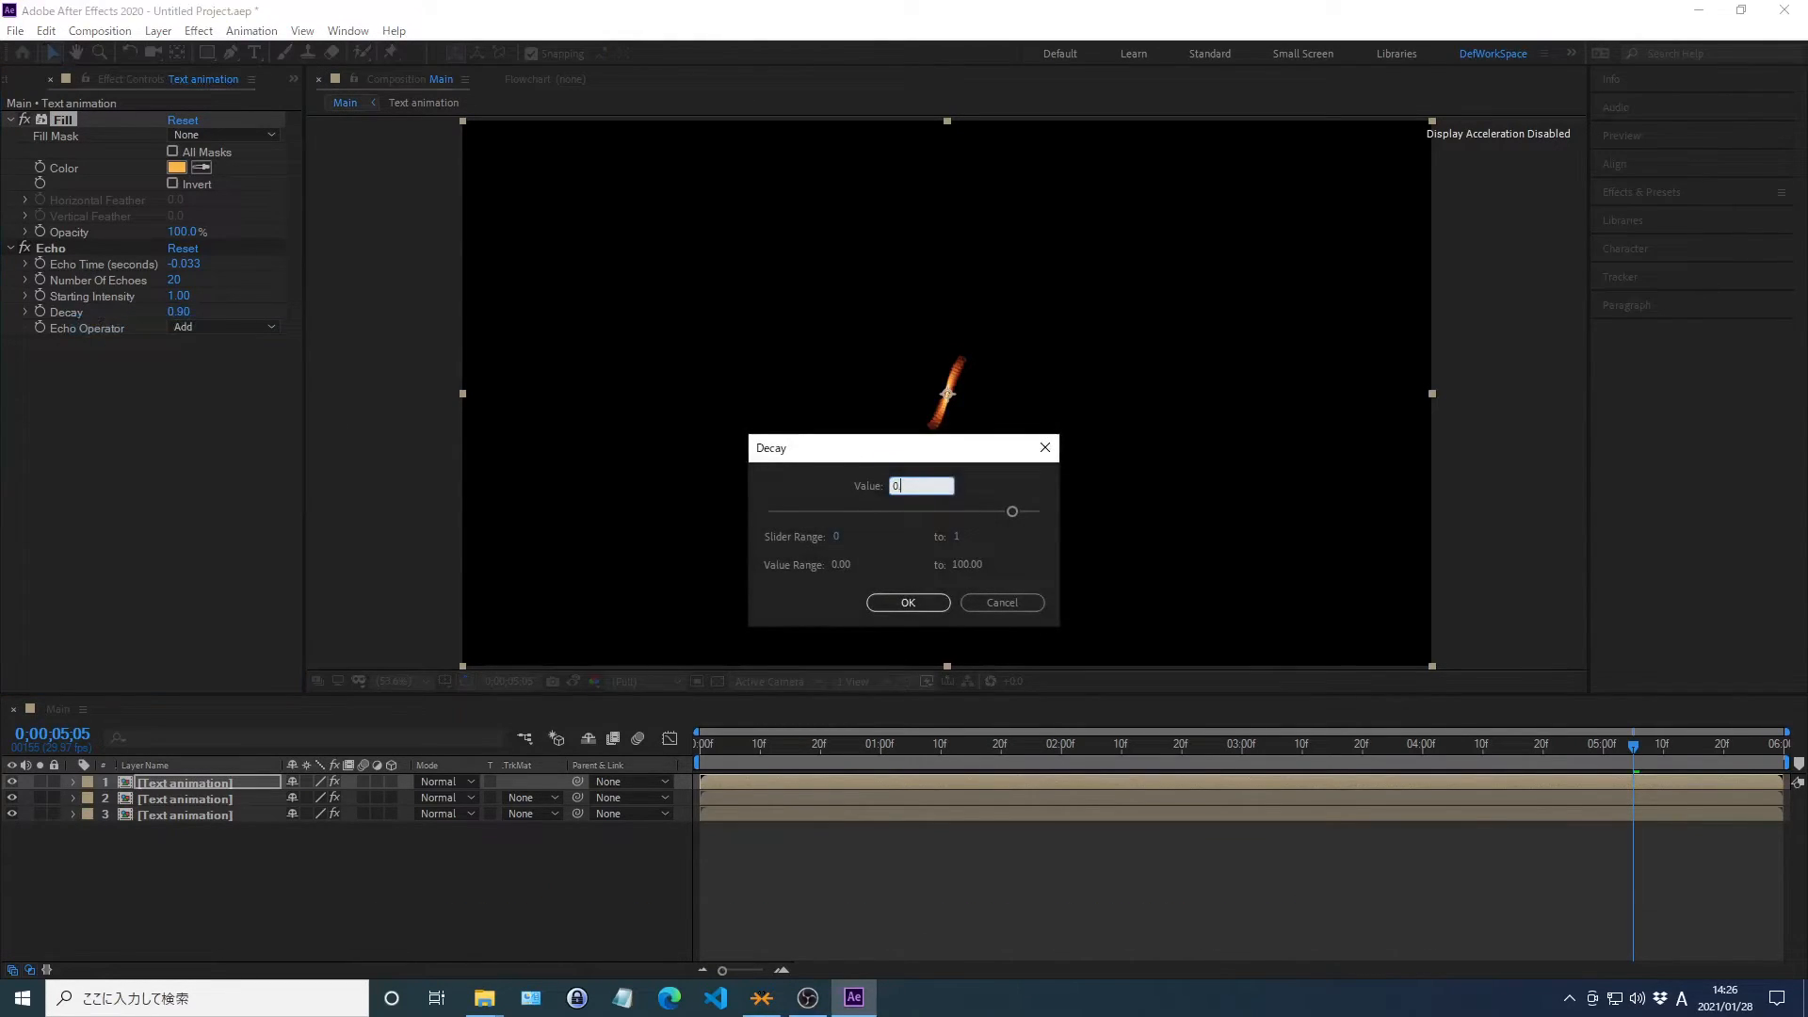
{"action": "type", "text": ".8"}
{"action": "key", "text": "Return"}
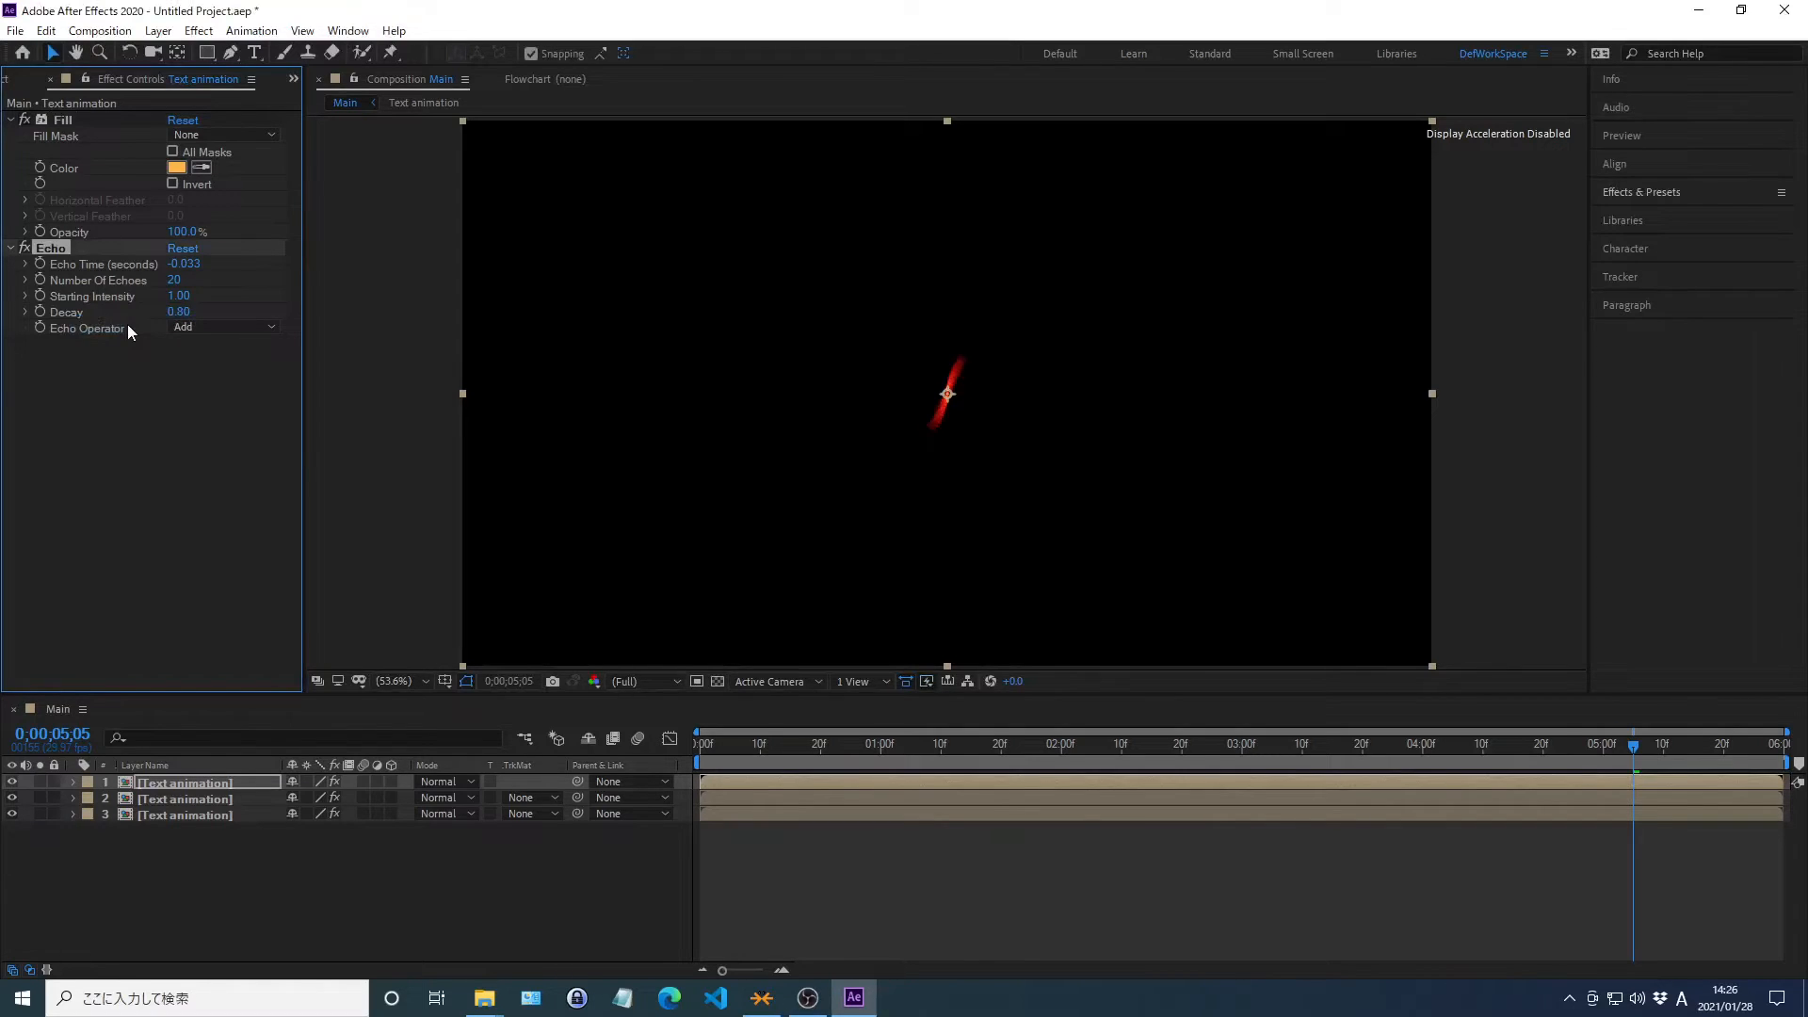
{"action": "left_click", "coordinate": [208, 328]}
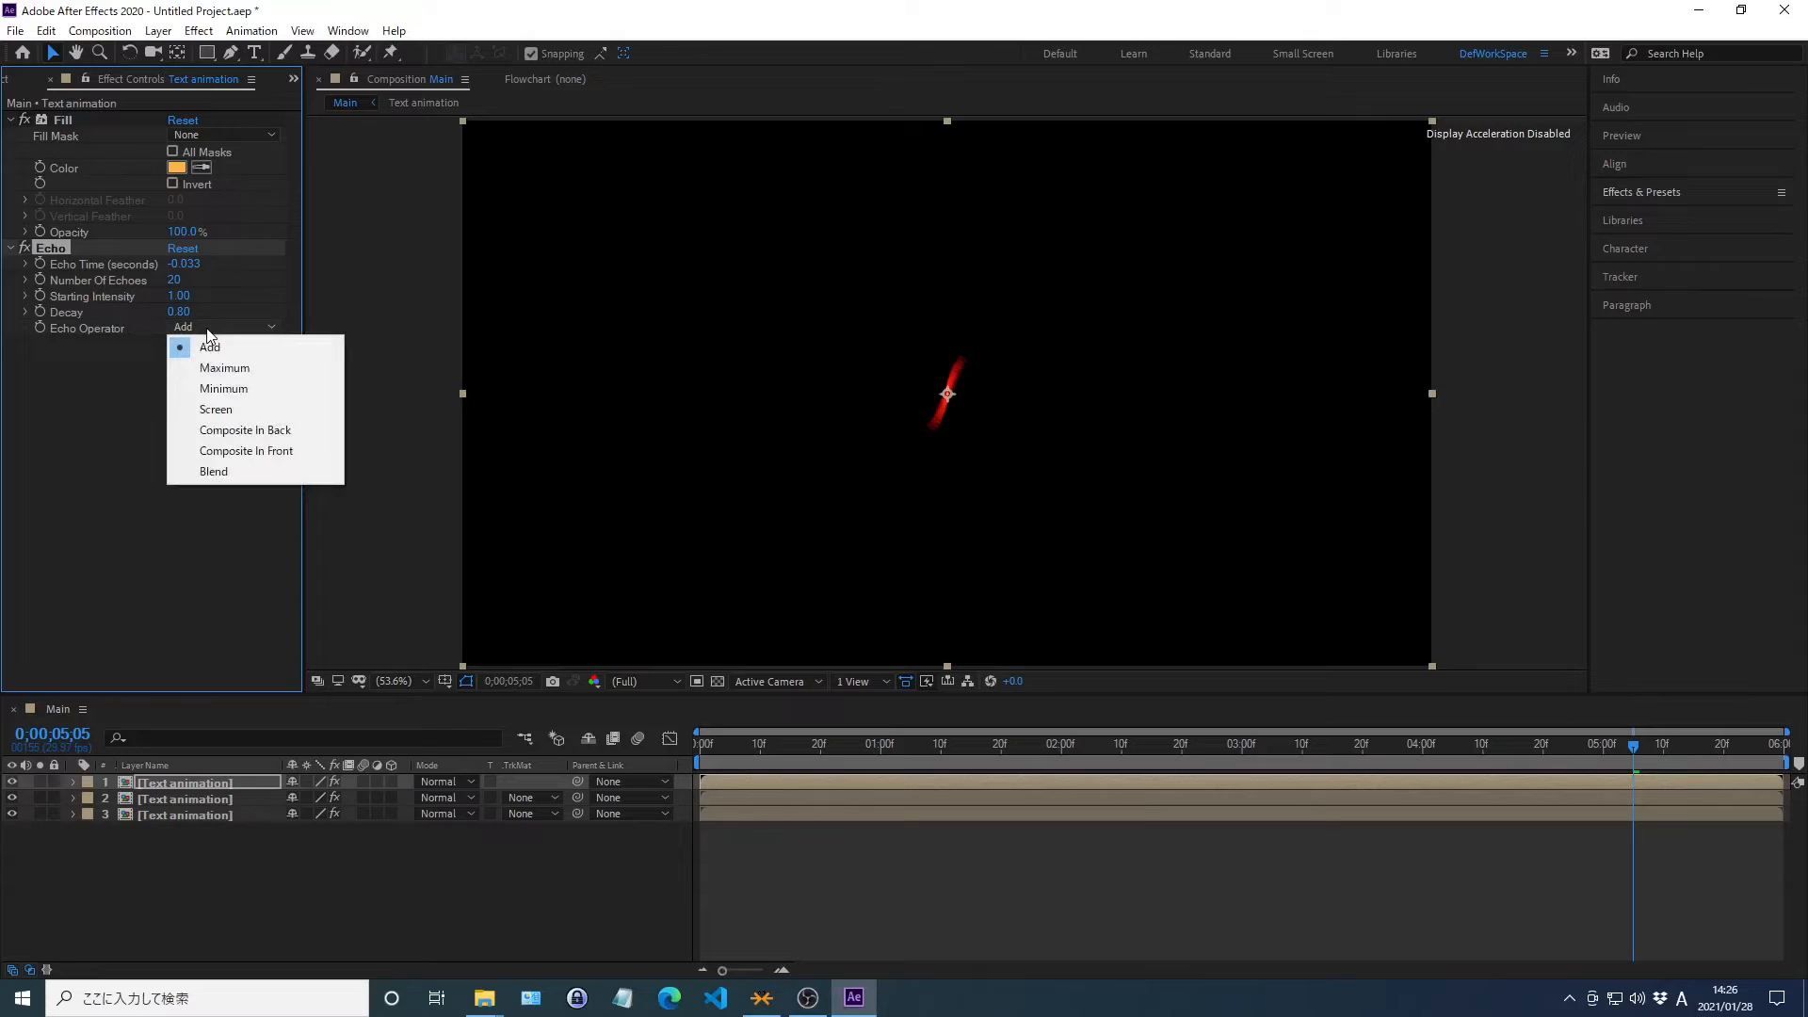
{"action": "left_click", "coordinate": [247, 430]}
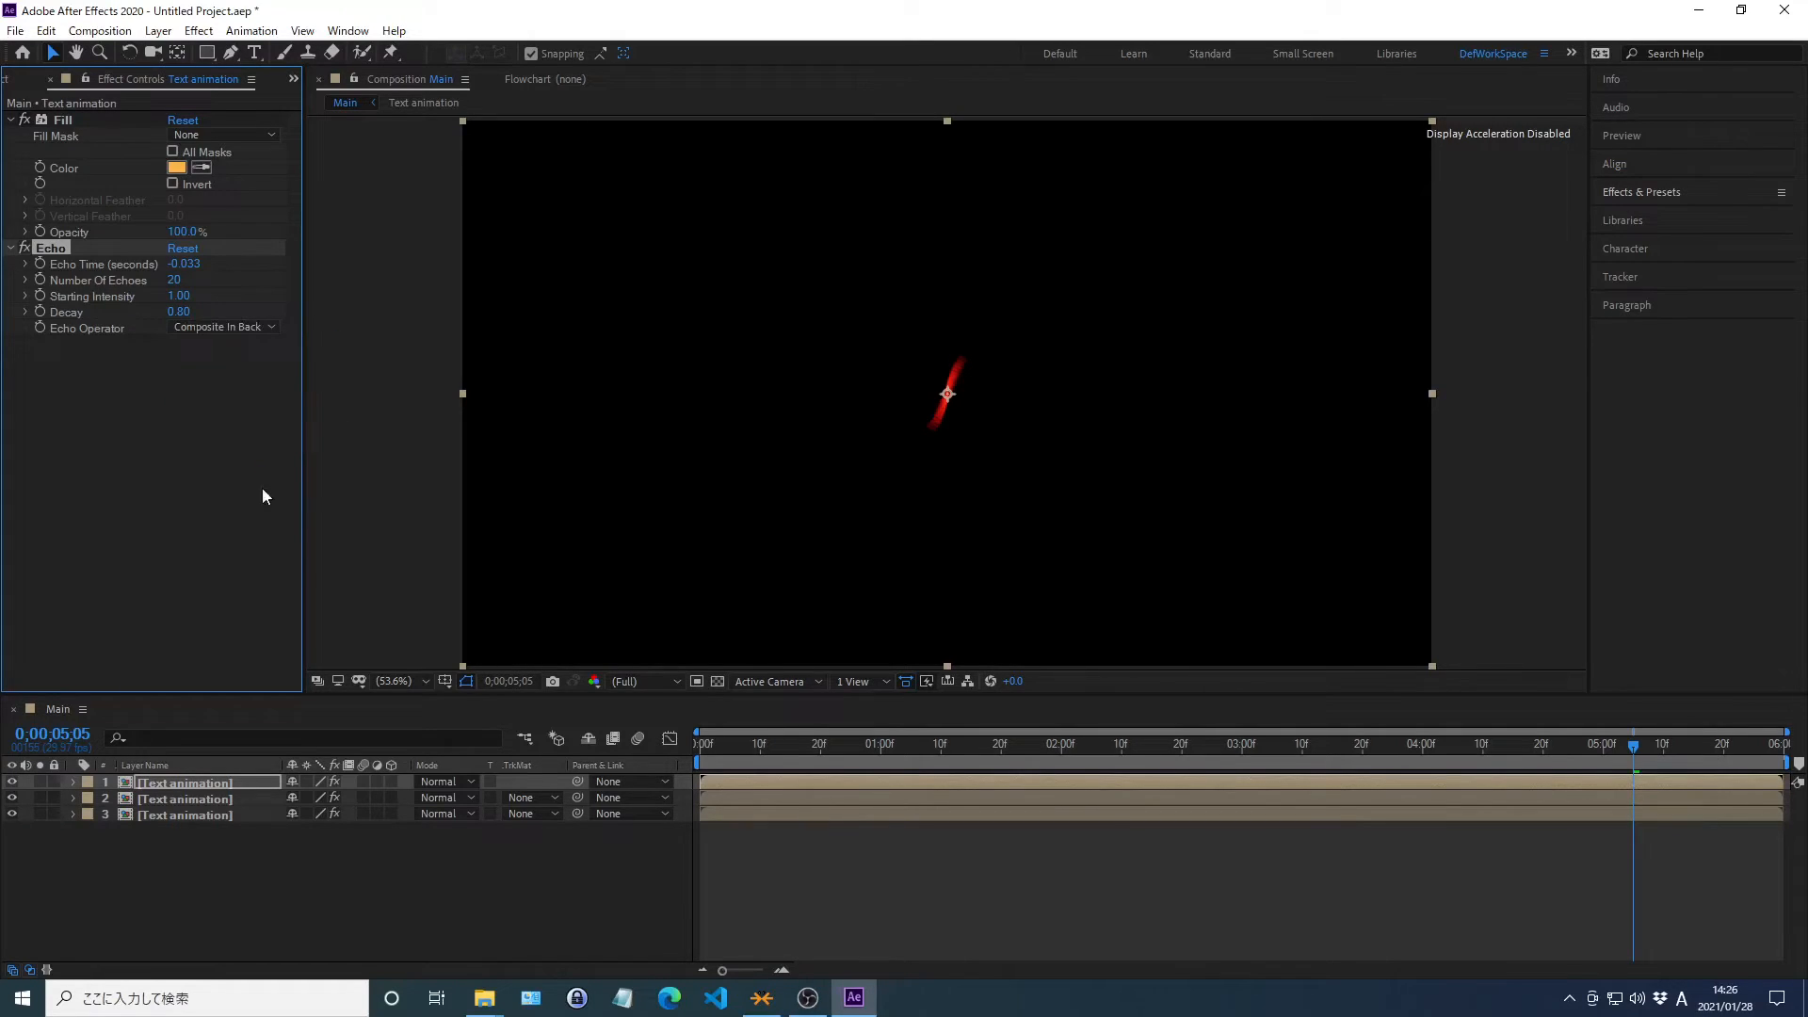
Duplicate the topmost Text animation layer and set the new copy's Echo Decay to 0.7
{"action": "left_click", "coordinate": [370, 900]}
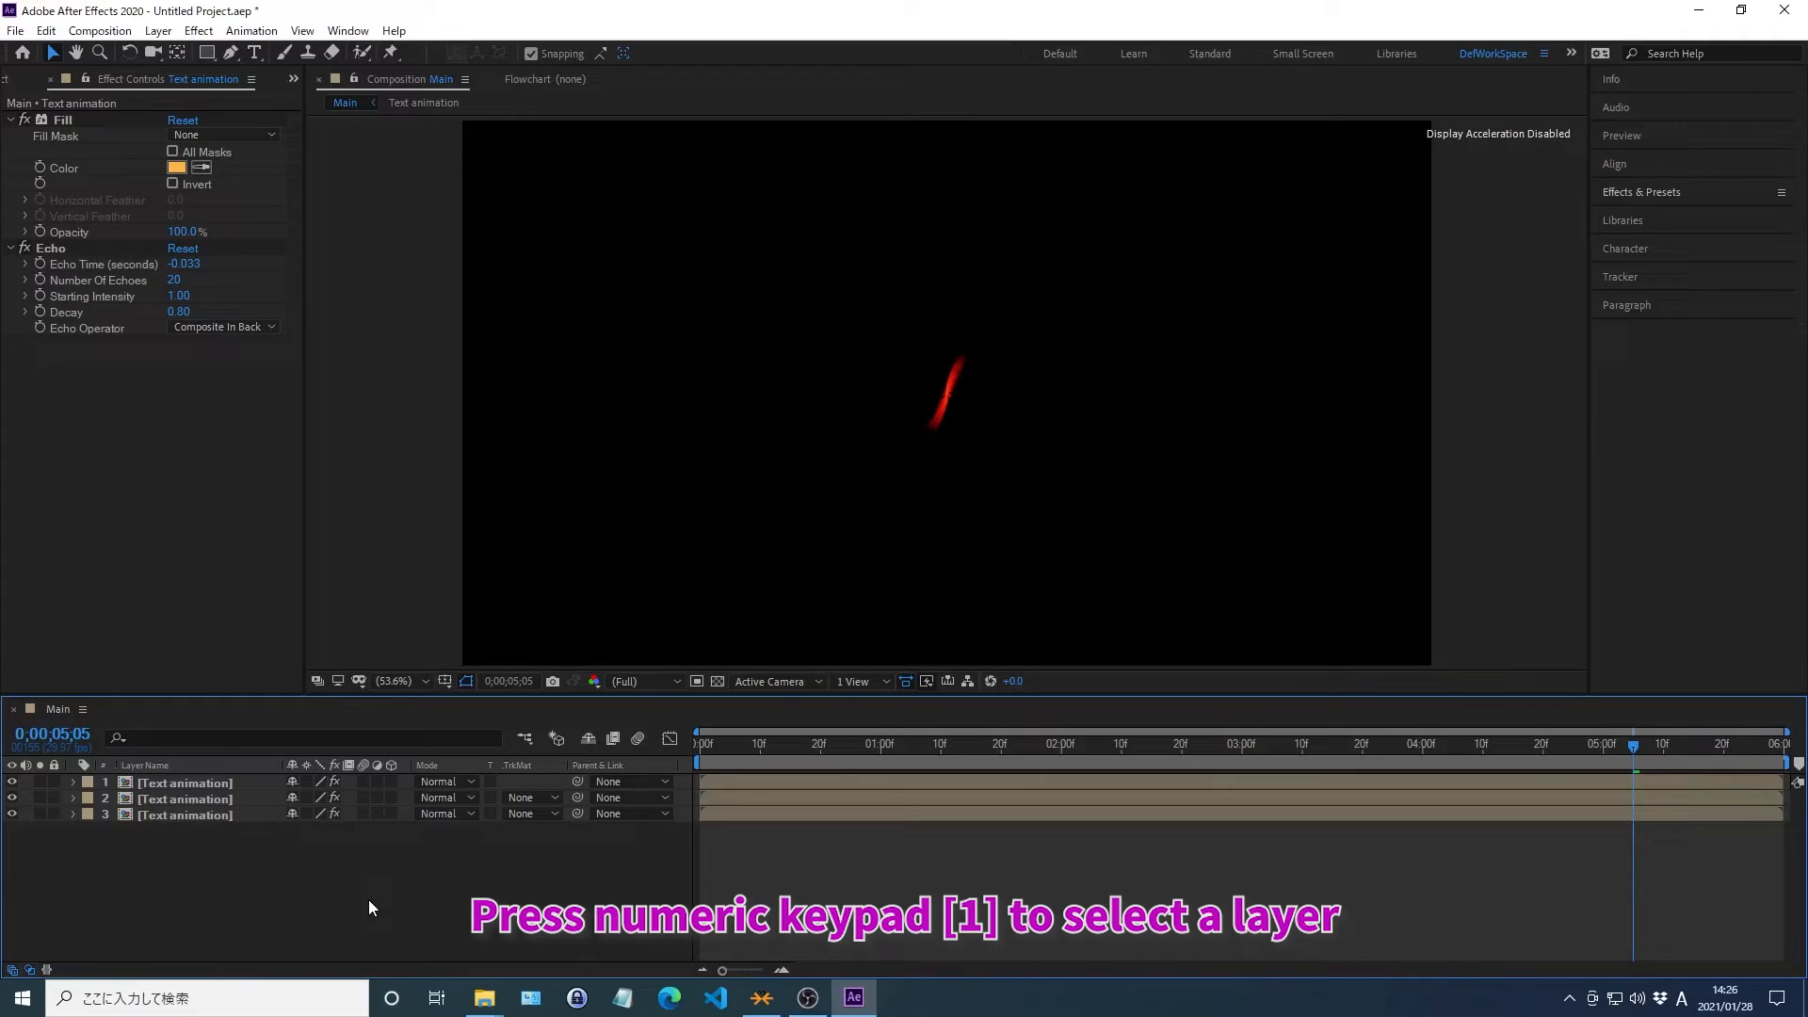
{"action": "key", "text": "KP_1"}
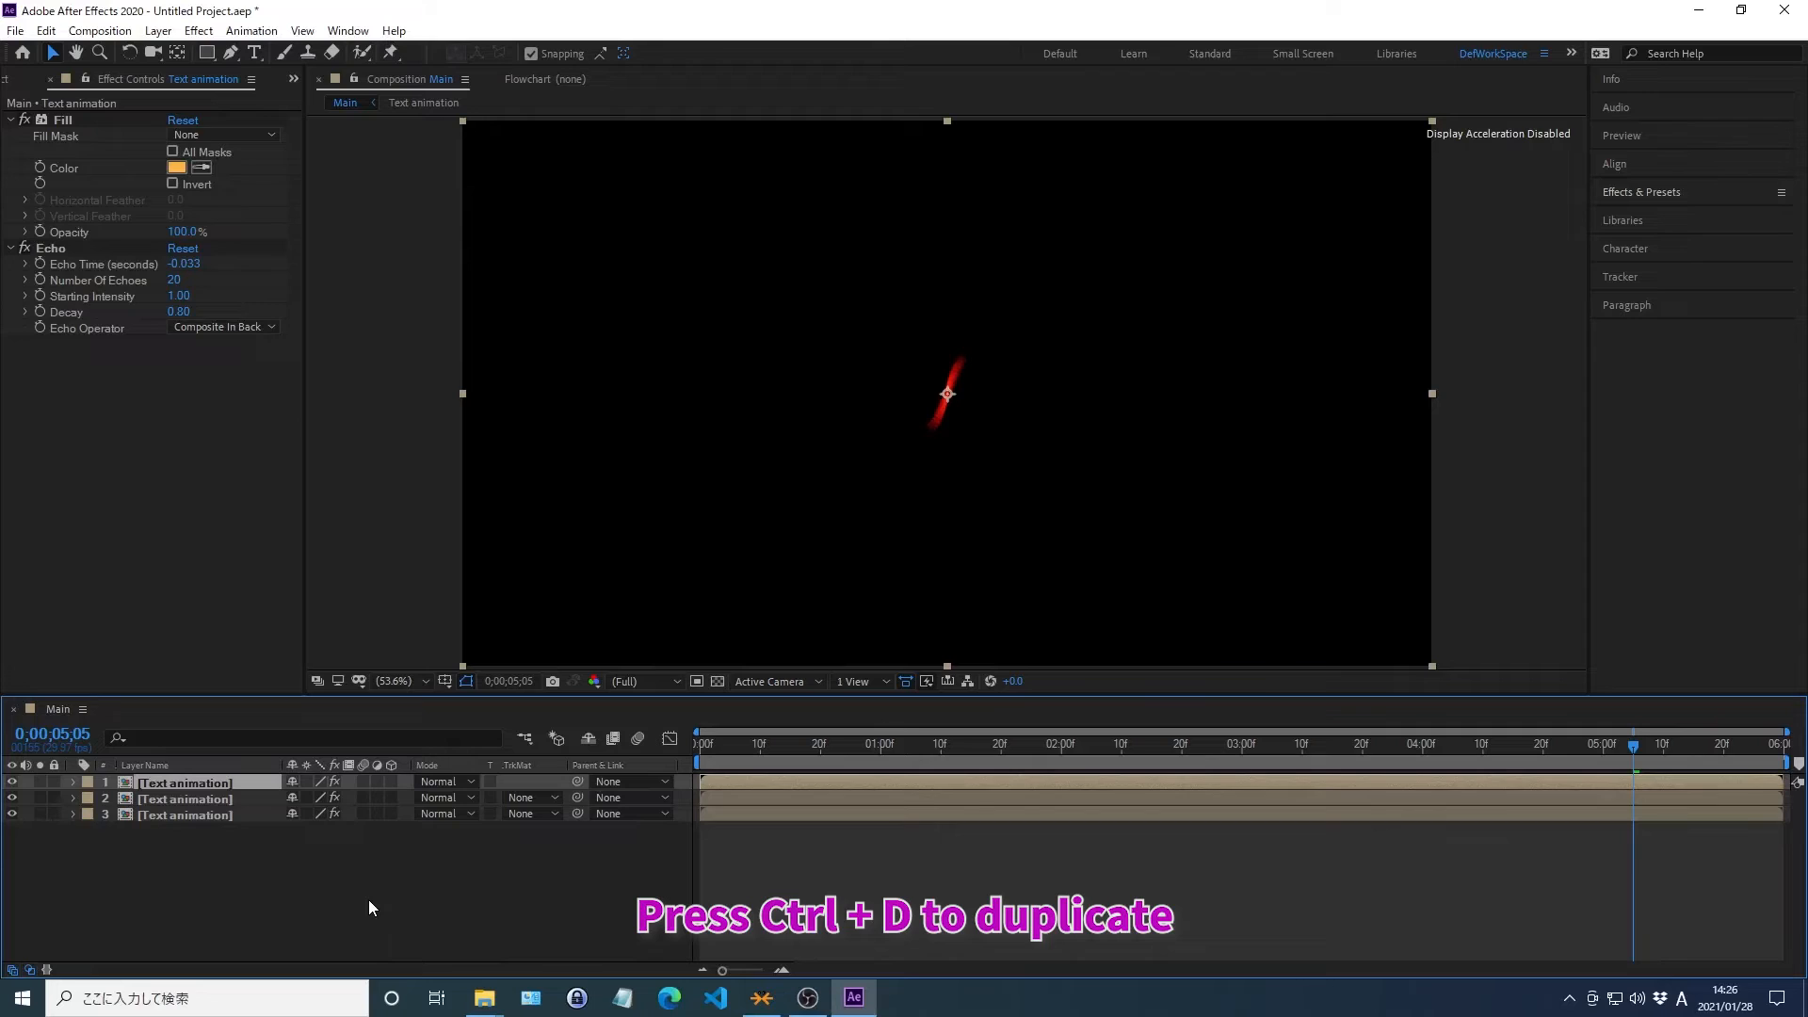
{"action": "key", "text": "ctrl+d"}
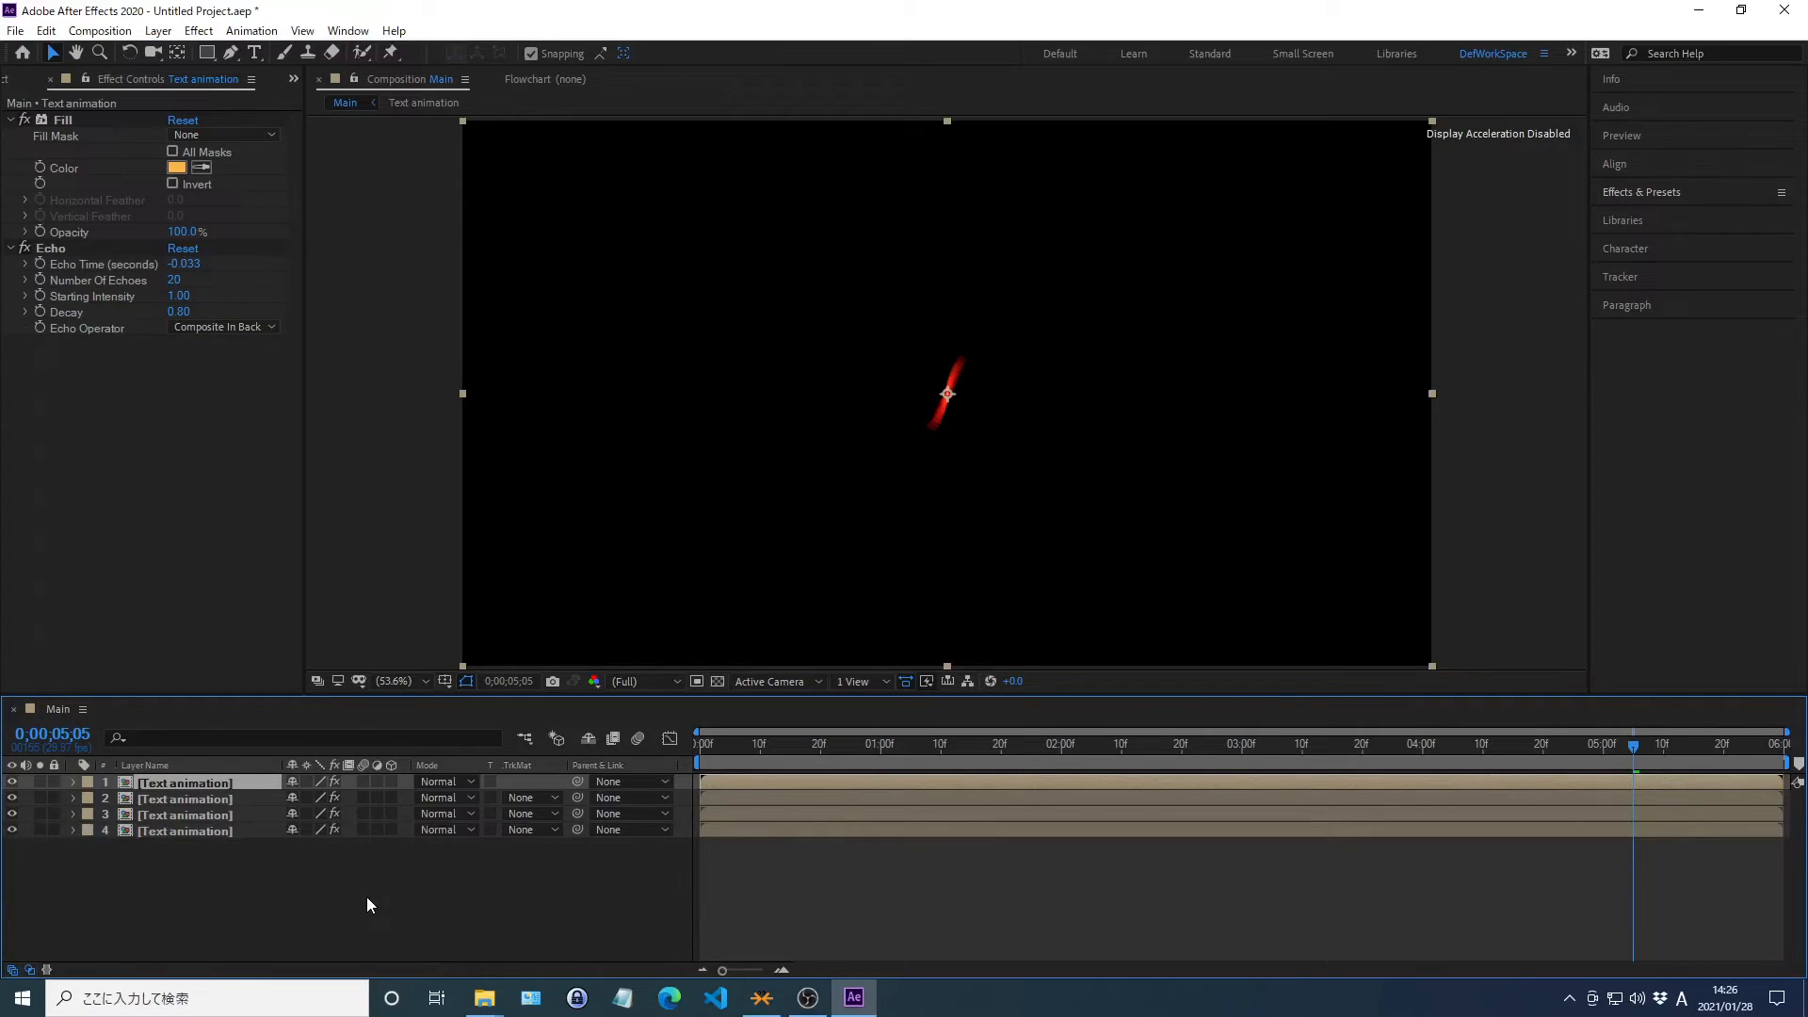
{"action": "right_click", "coordinate": [66, 313]}
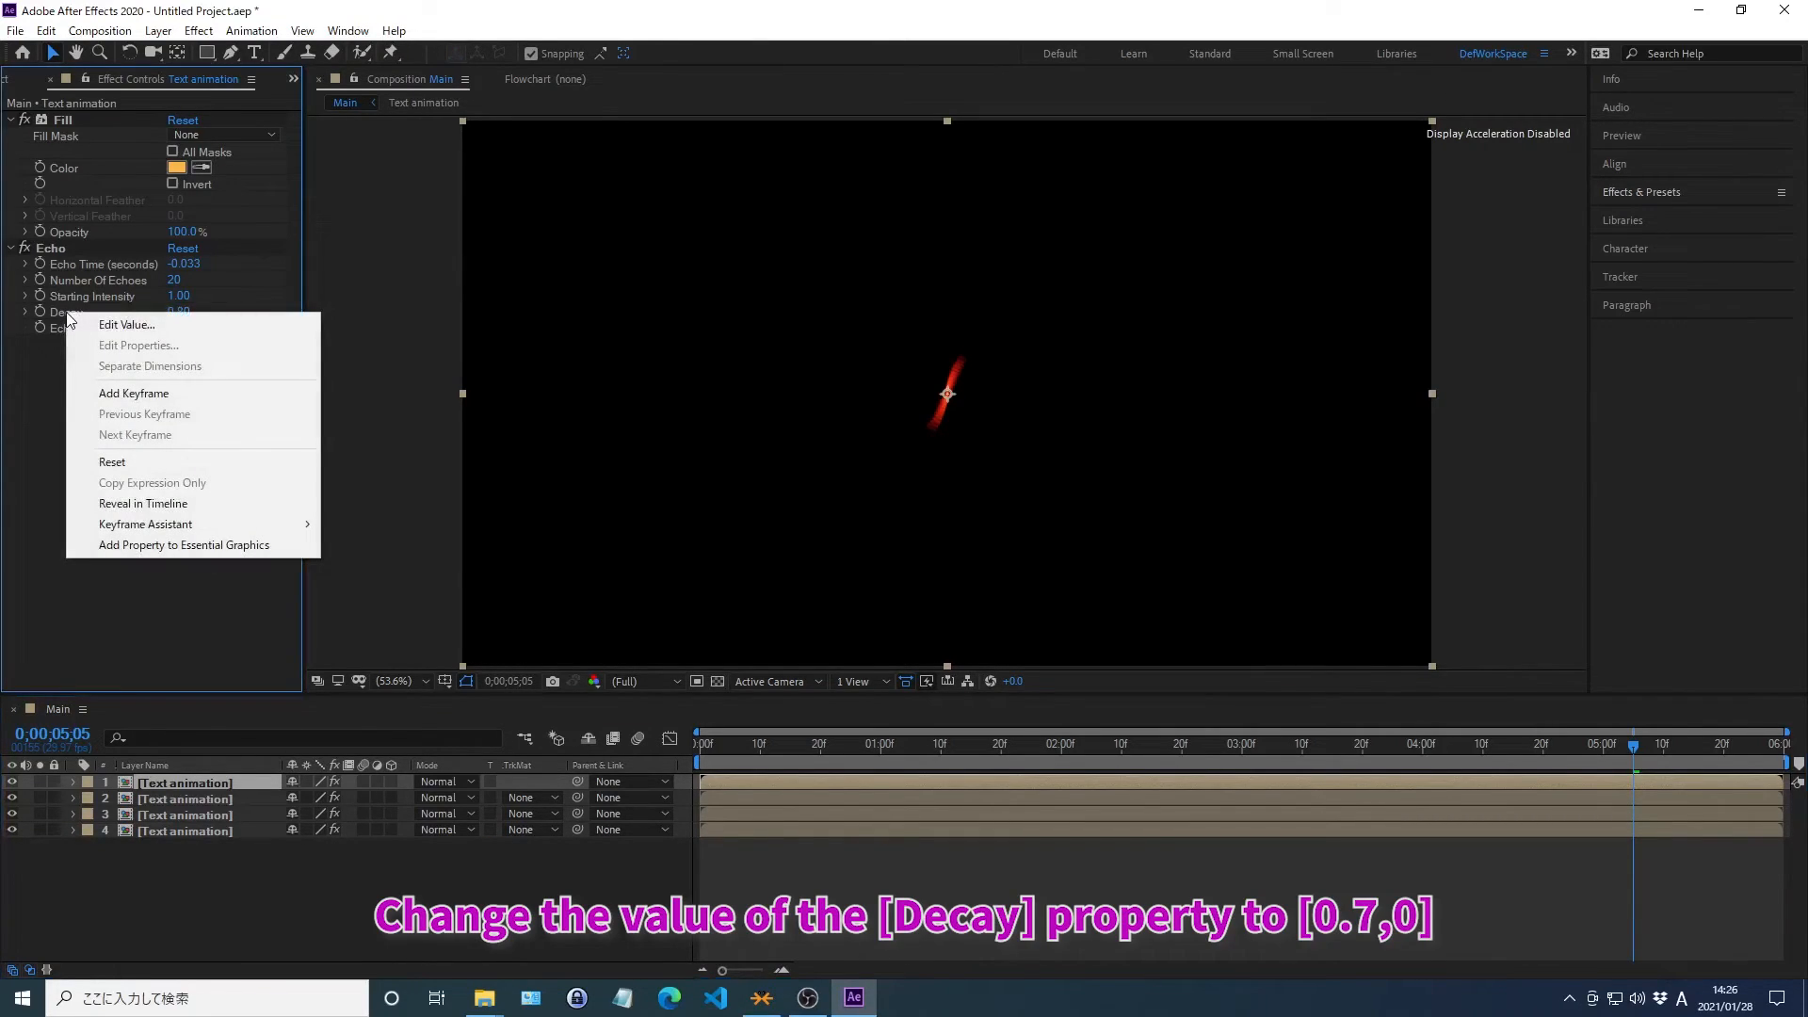
{"action": "left_click", "coordinate": [127, 324]}
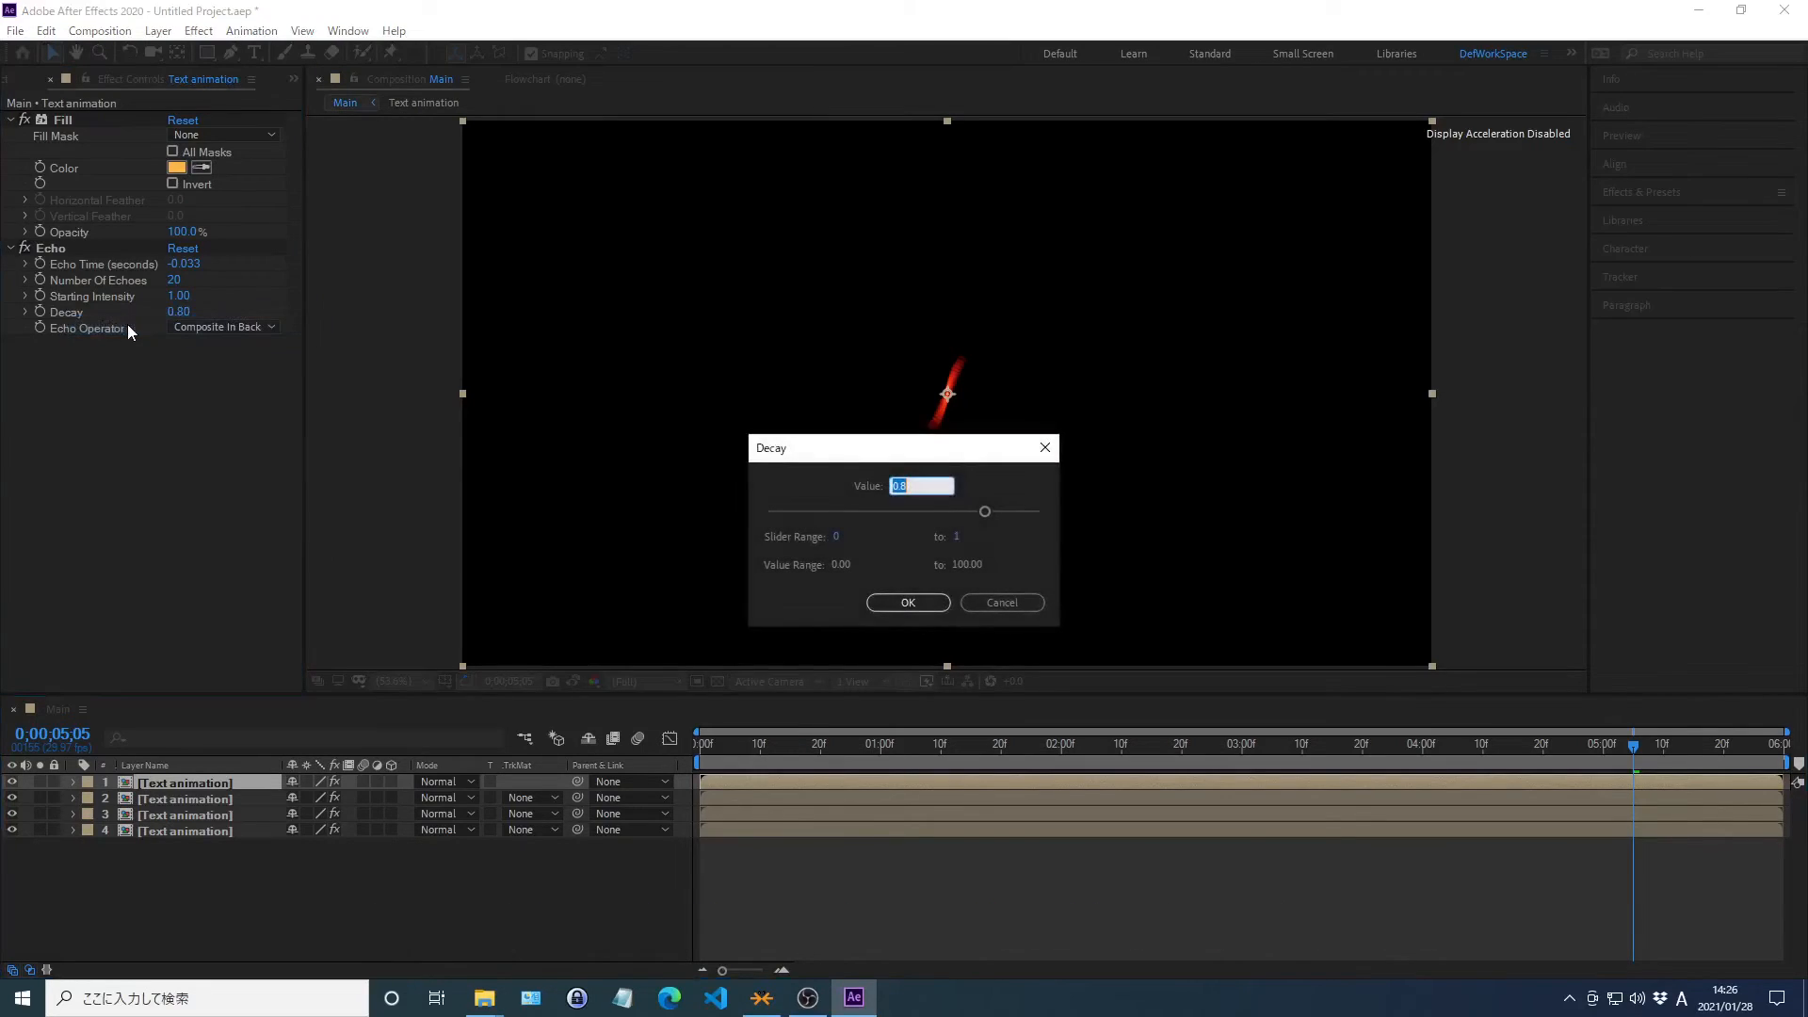
{"action": "type", "text": "0.7"}
{"action": "key", "text": "Return"}
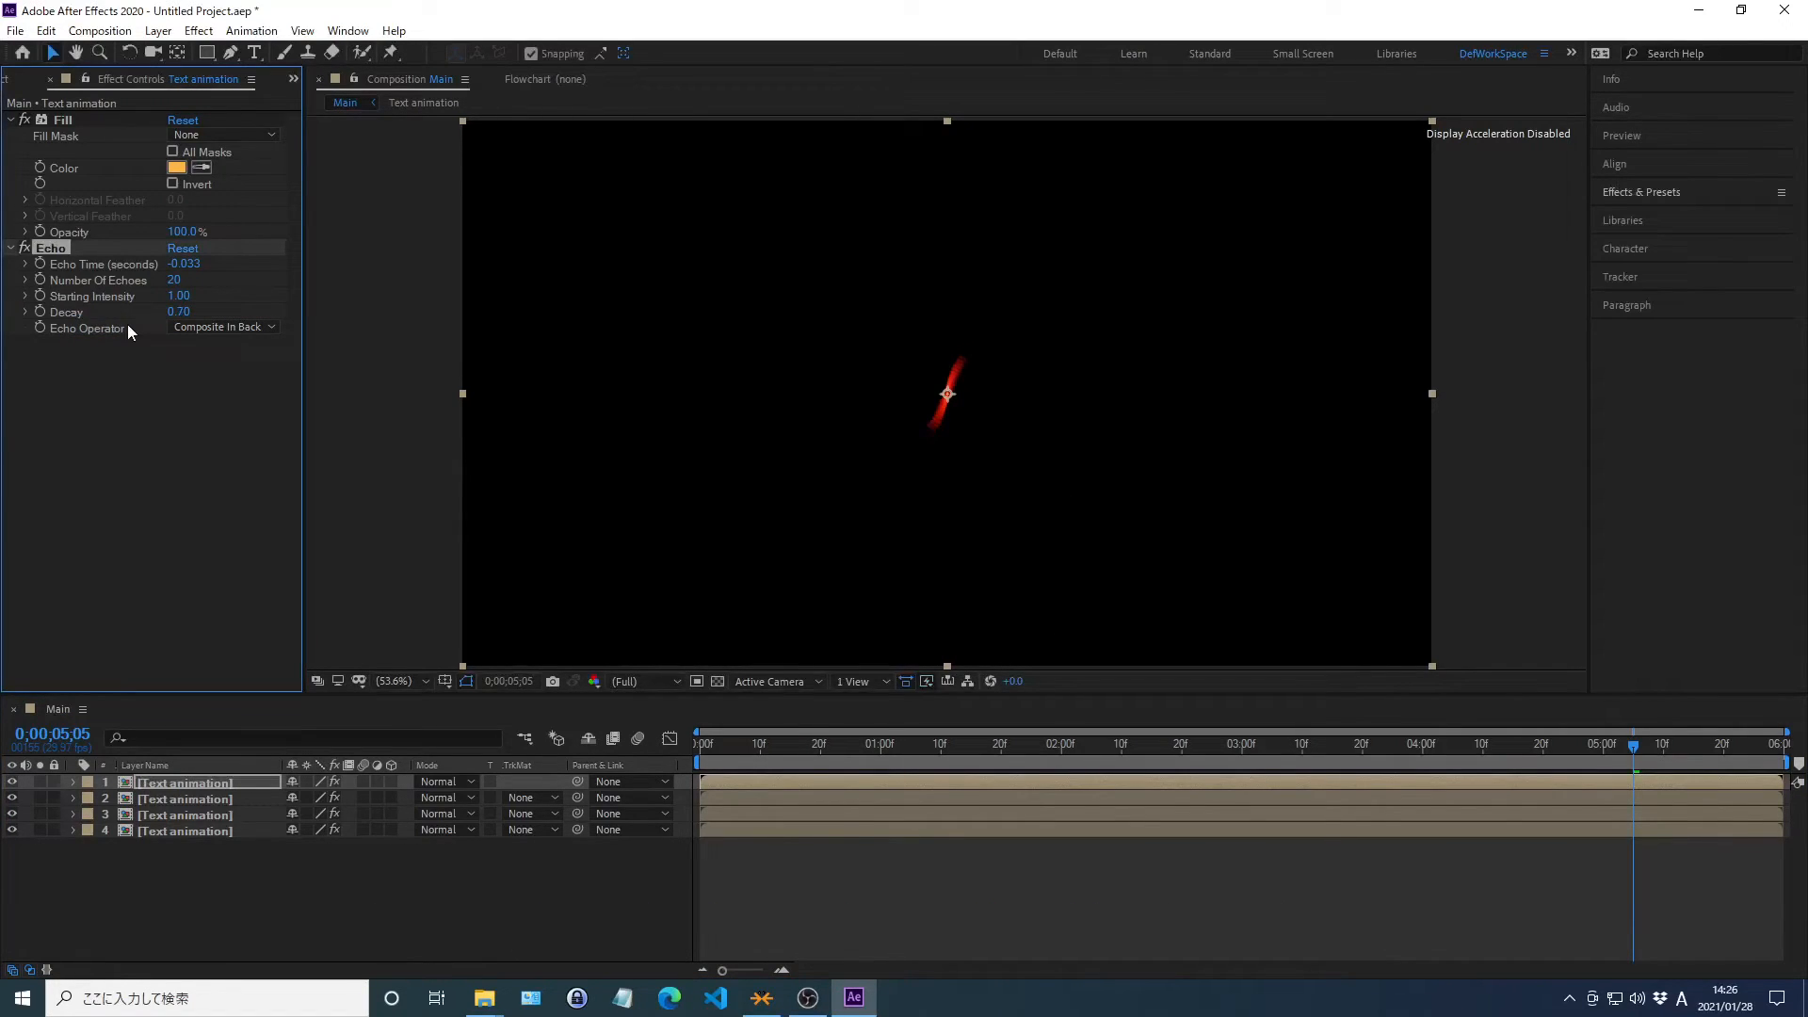
Duplicate the topmost Text animation layer and remove the Echo and Fill effects from the new copy
{"action": "left_click", "coordinate": [370, 900]}
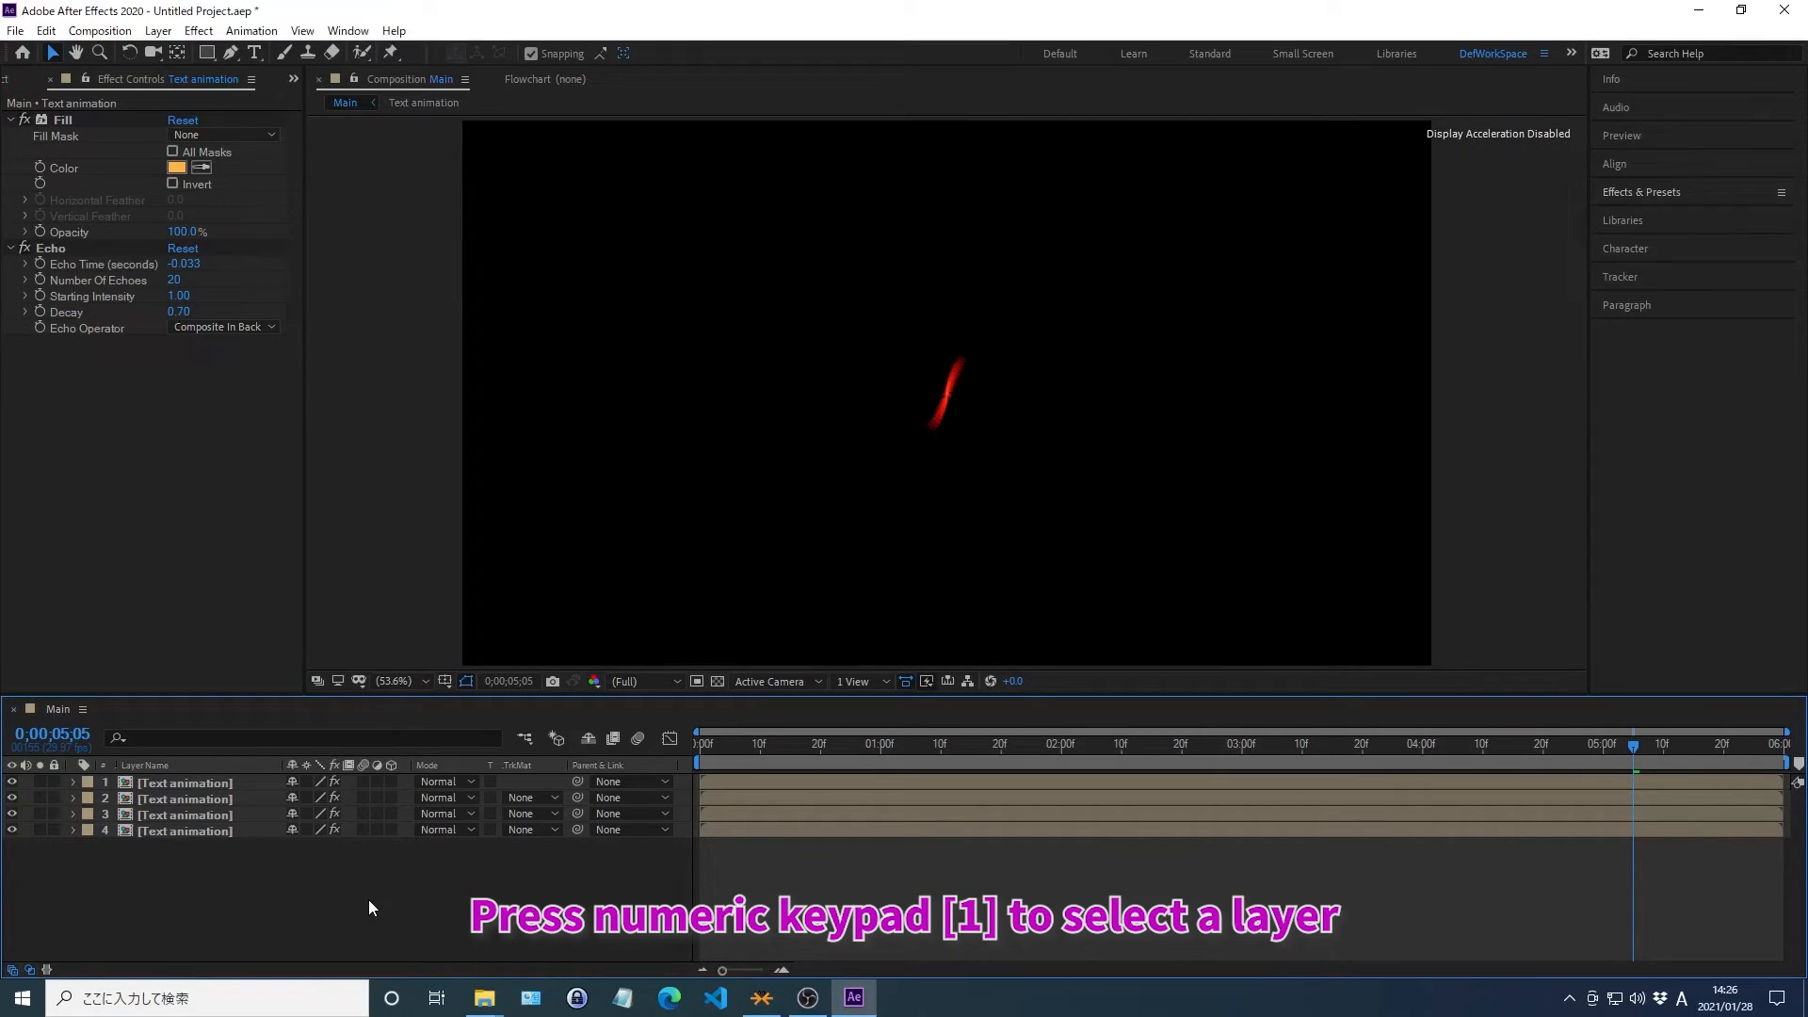
{"action": "key", "text": "KP_1"}
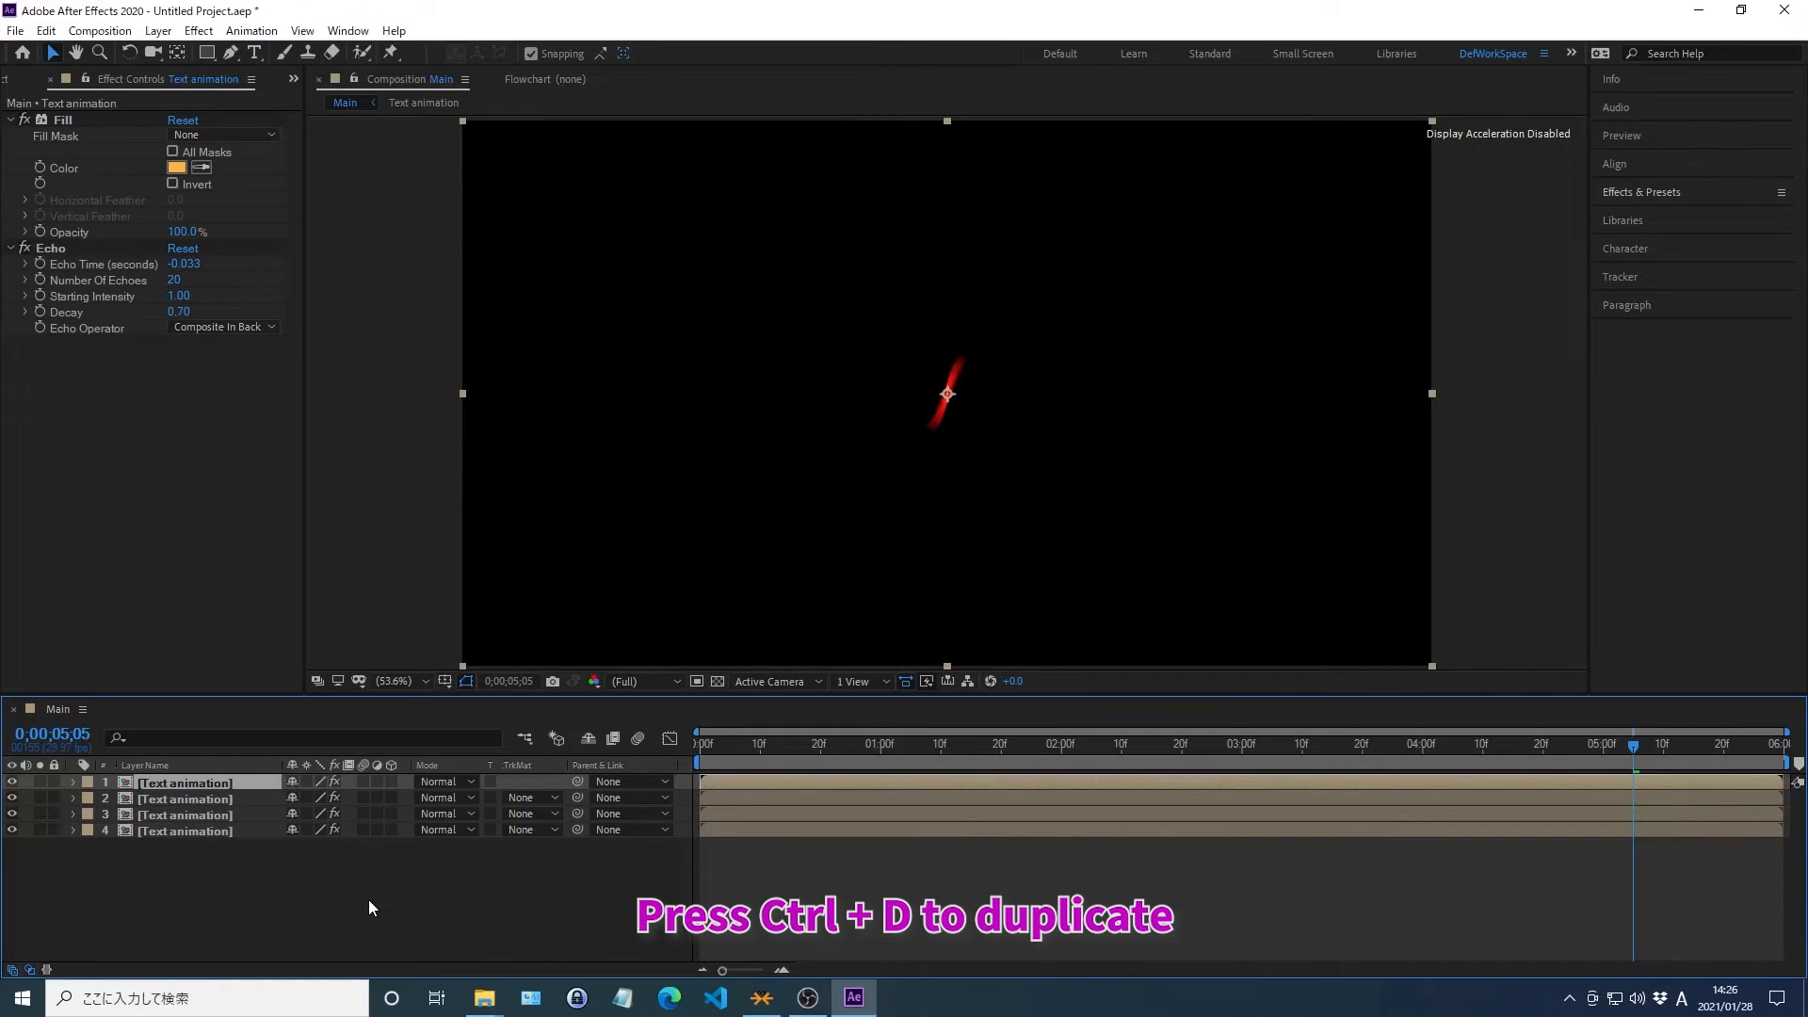
{"action": "key", "text": "ctrl+d"}
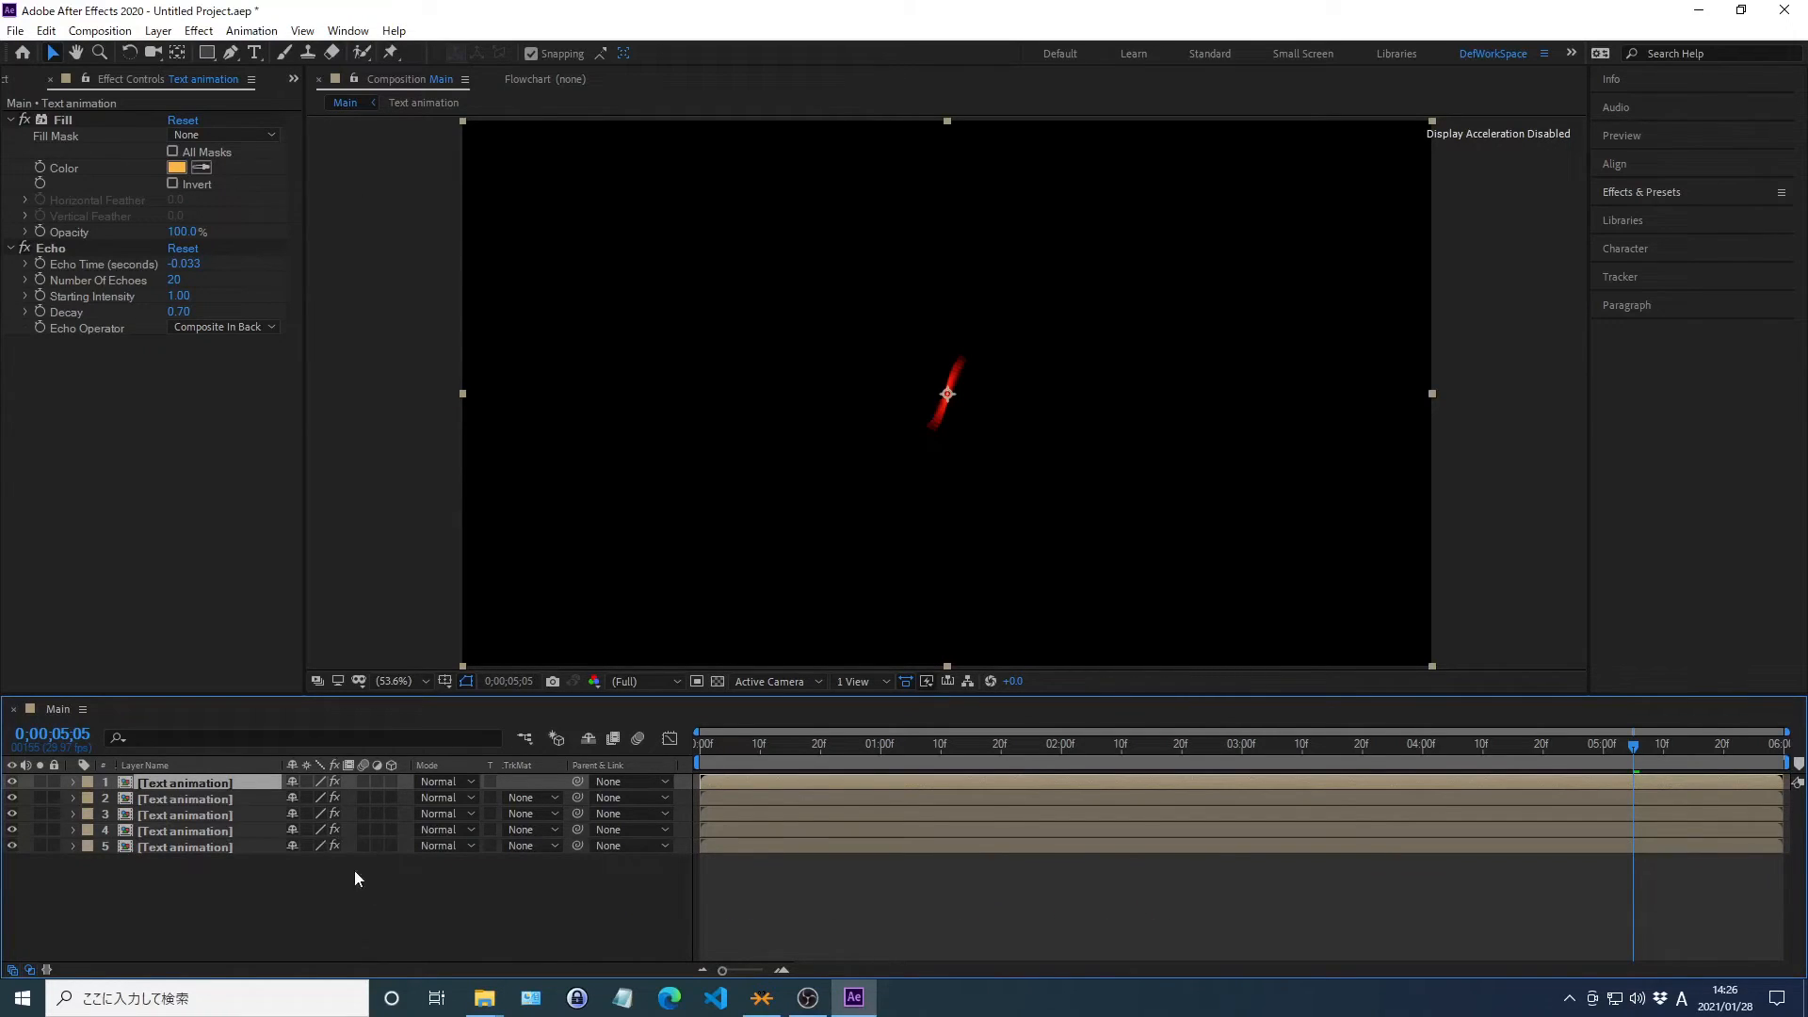
{"action": "left_click", "coordinate": [48, 247]}
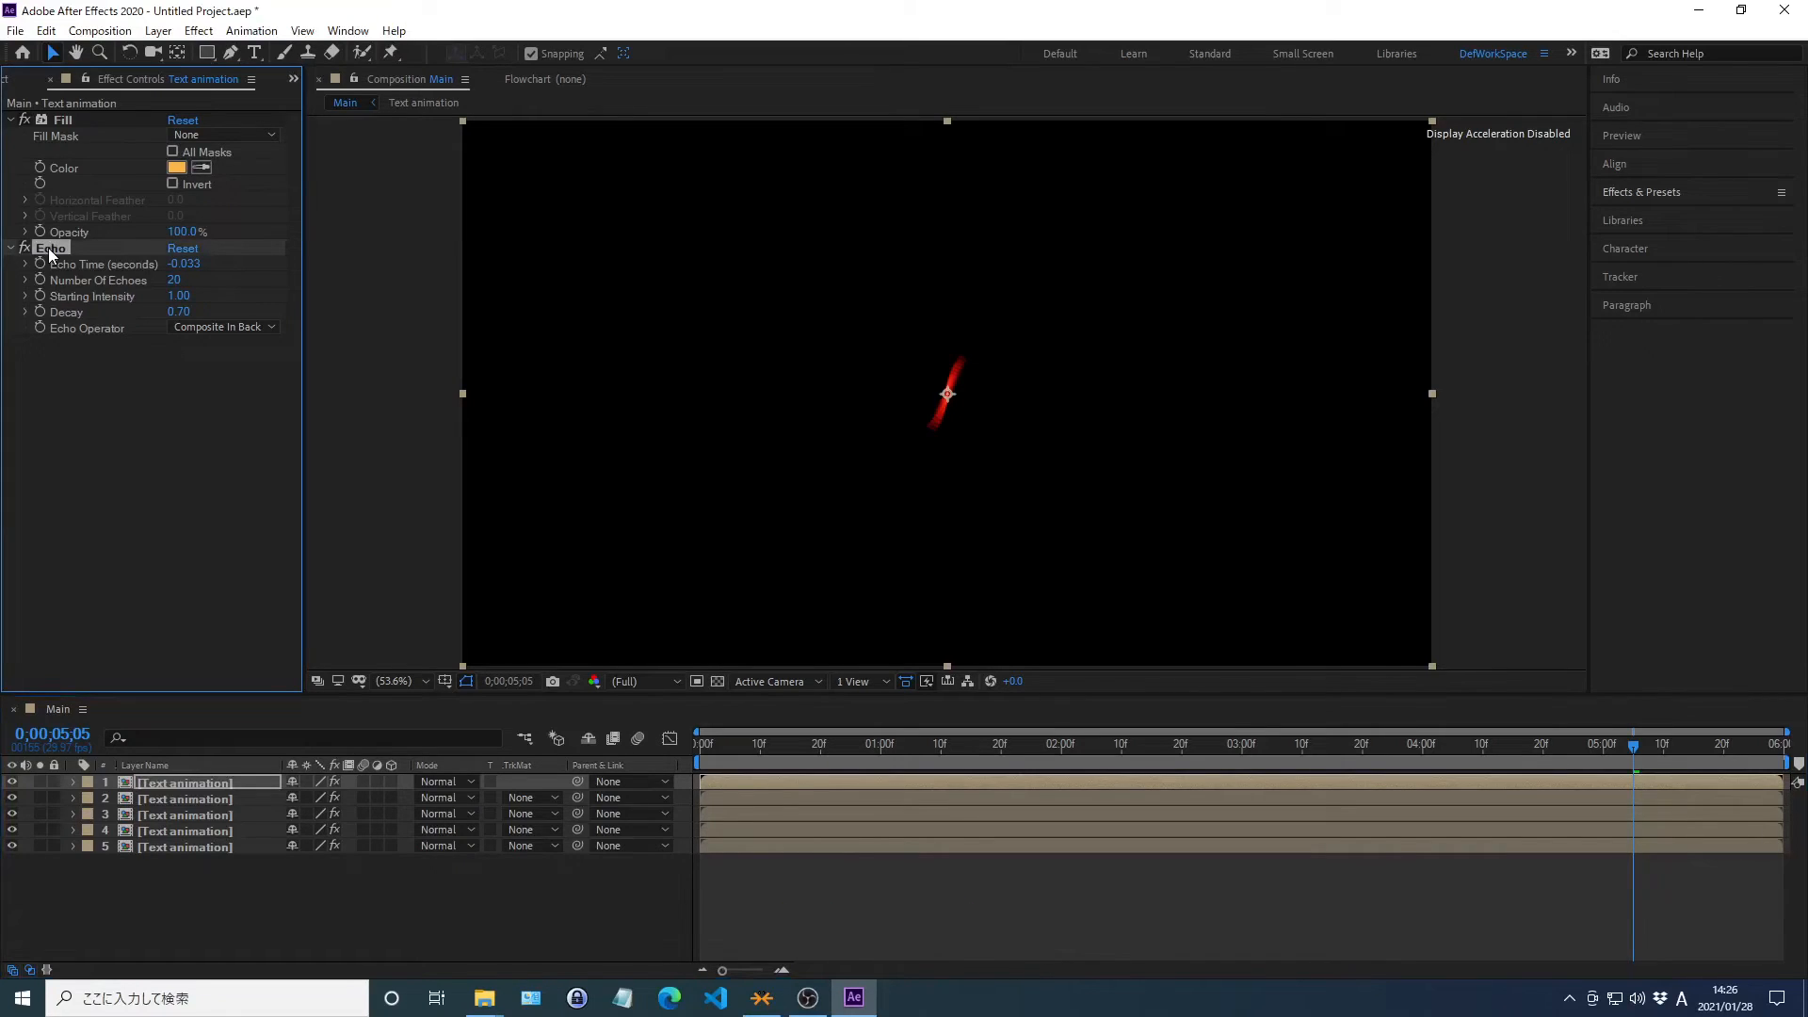
{"action": "key", "text": "Delete"}
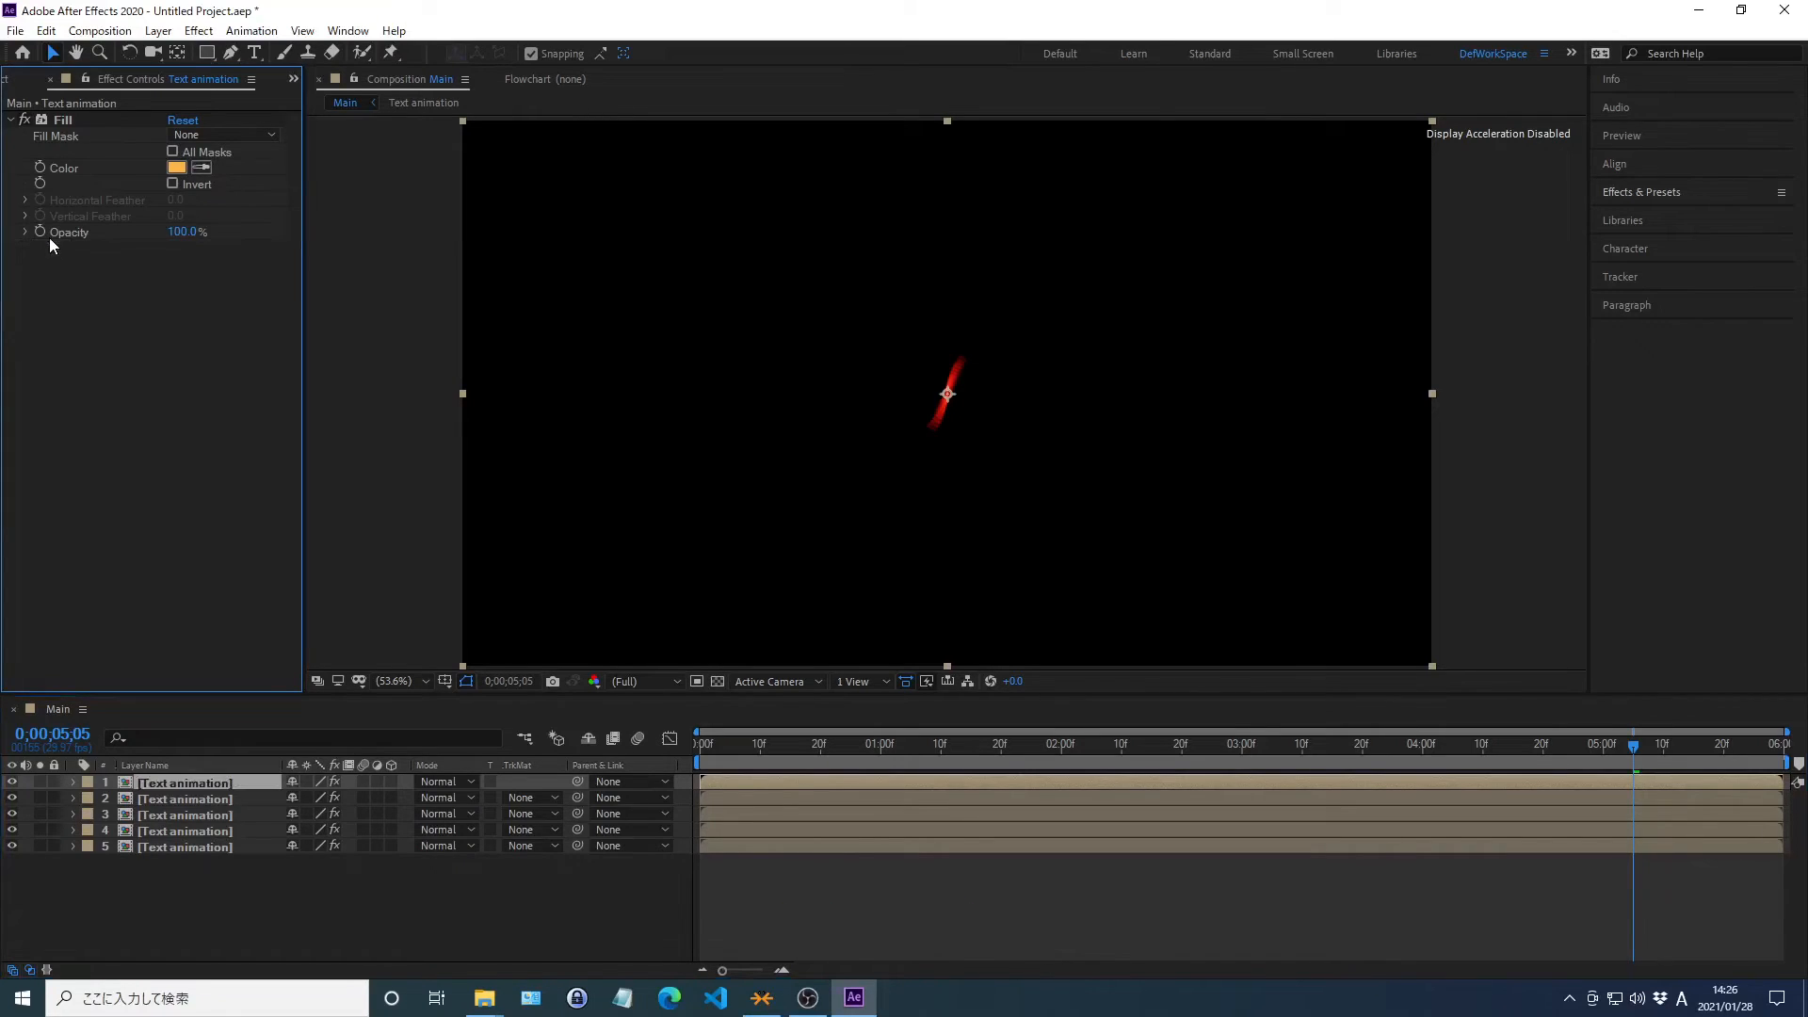
{"action": "left_click", "coordinate": [62, 119]}
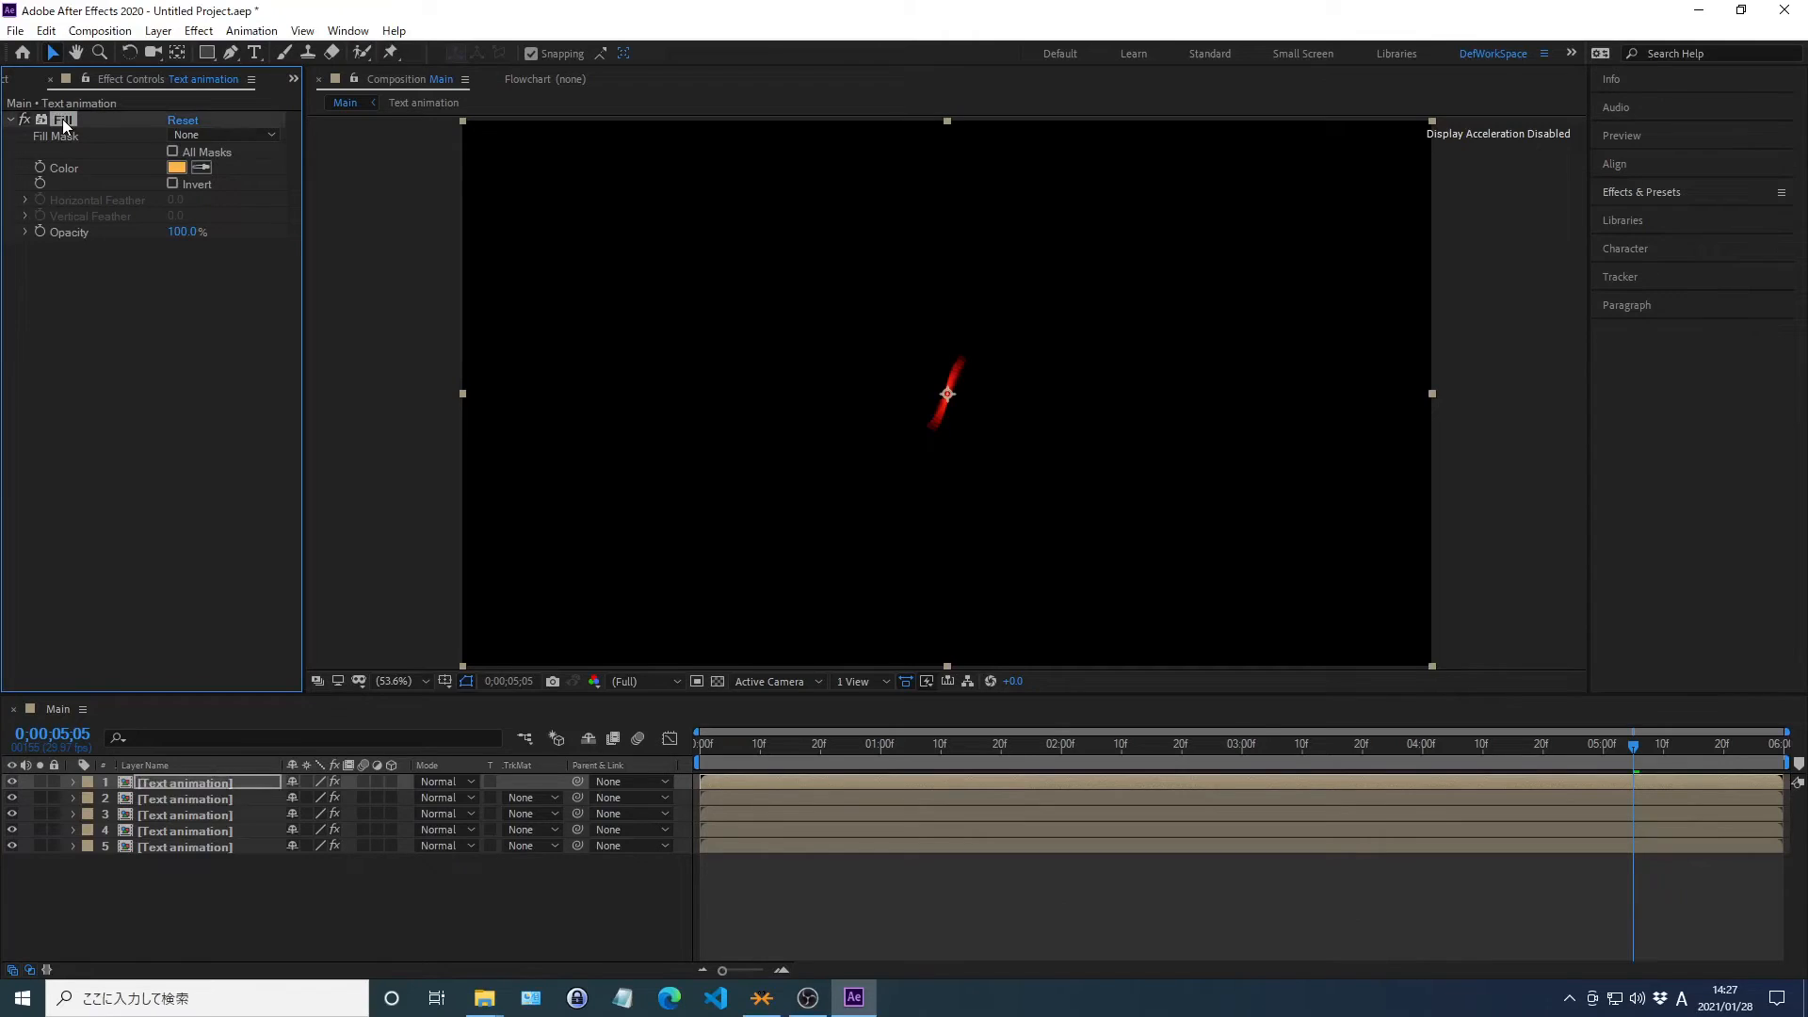
{"action": "key", "text": "Delete"}
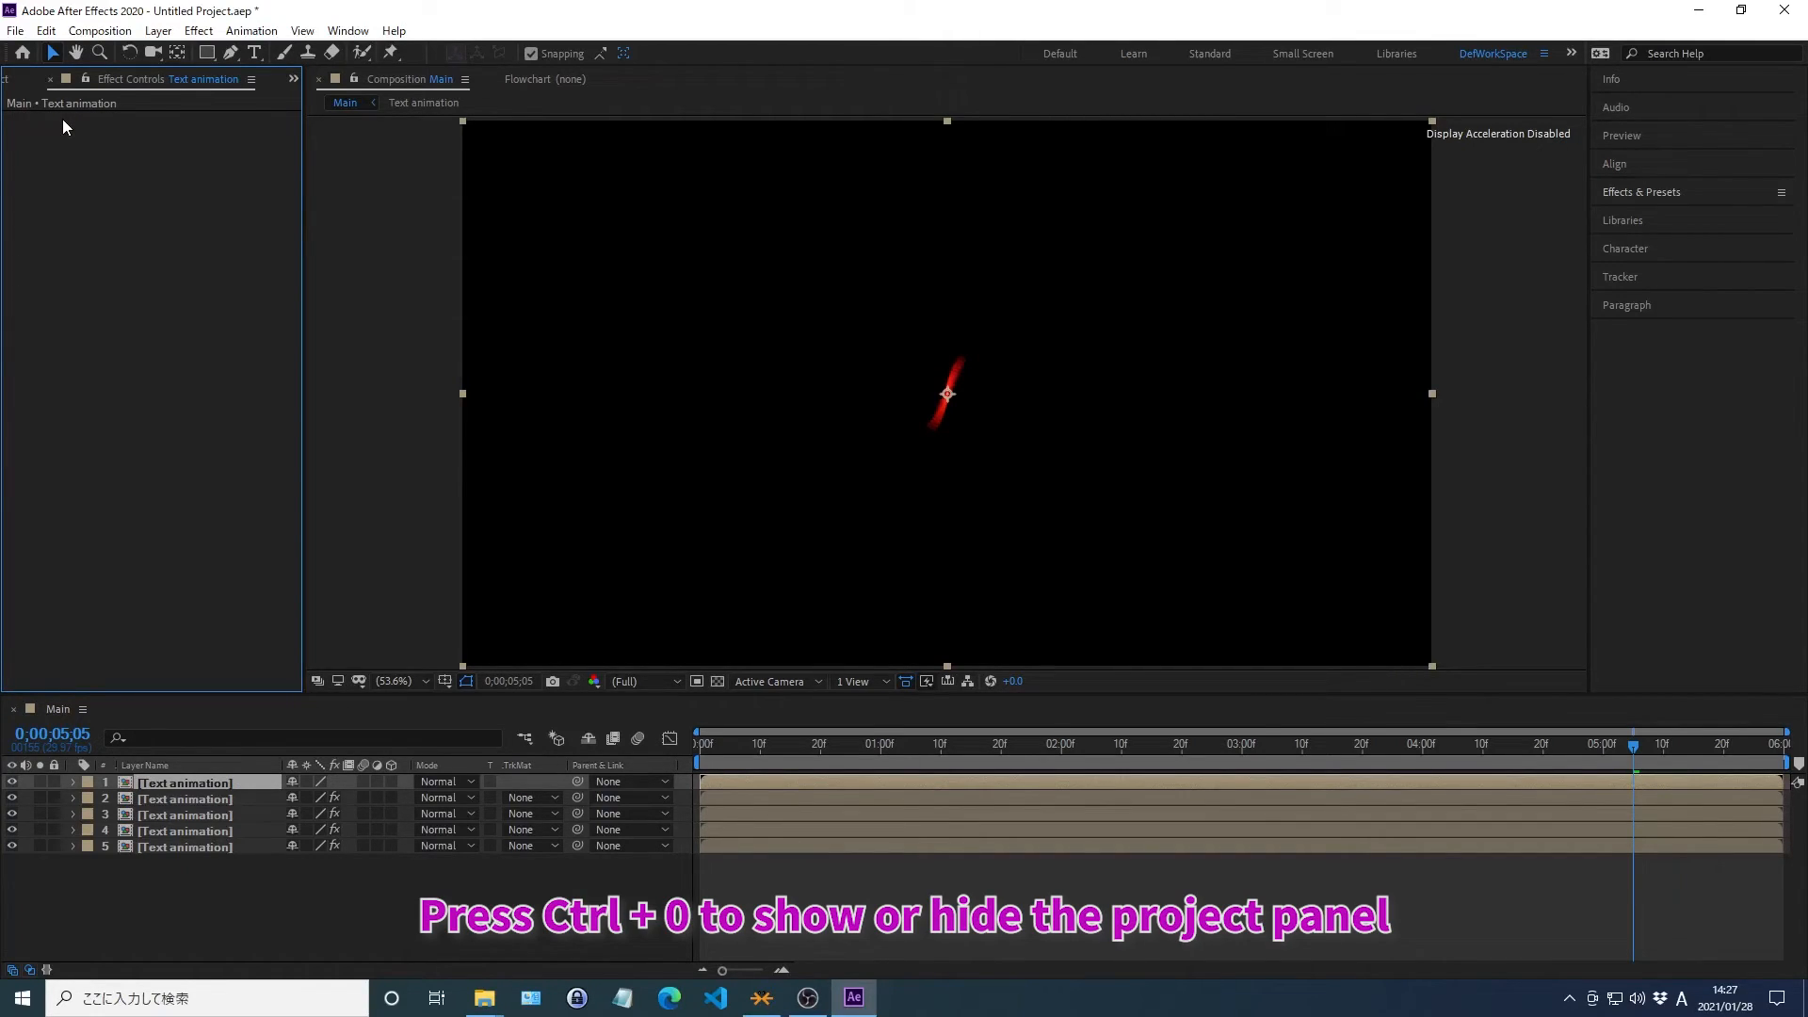
Return the playhead to the start of the Main composition and import BG.png from the 02_work folder
{"action": "key", "text": "ctrl+0"}
{"action": "key", "text": "Home"}
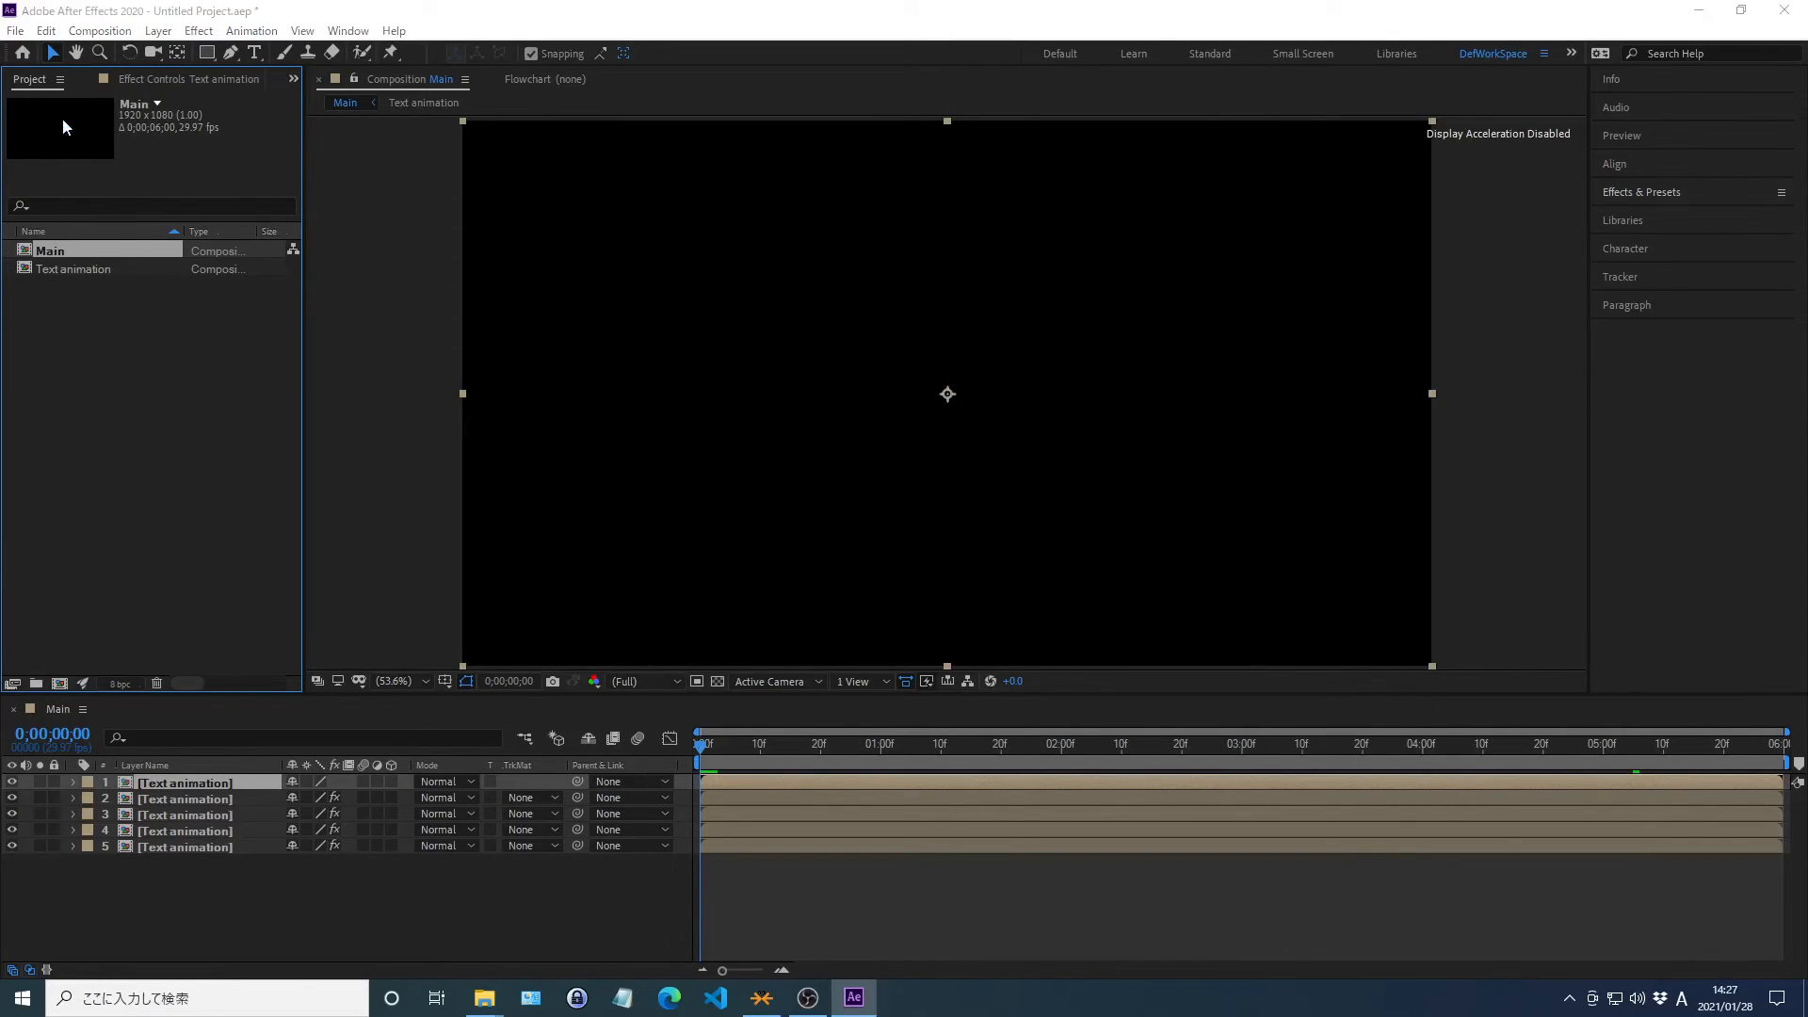
{"action": "key", "text": "ctrl+i"}
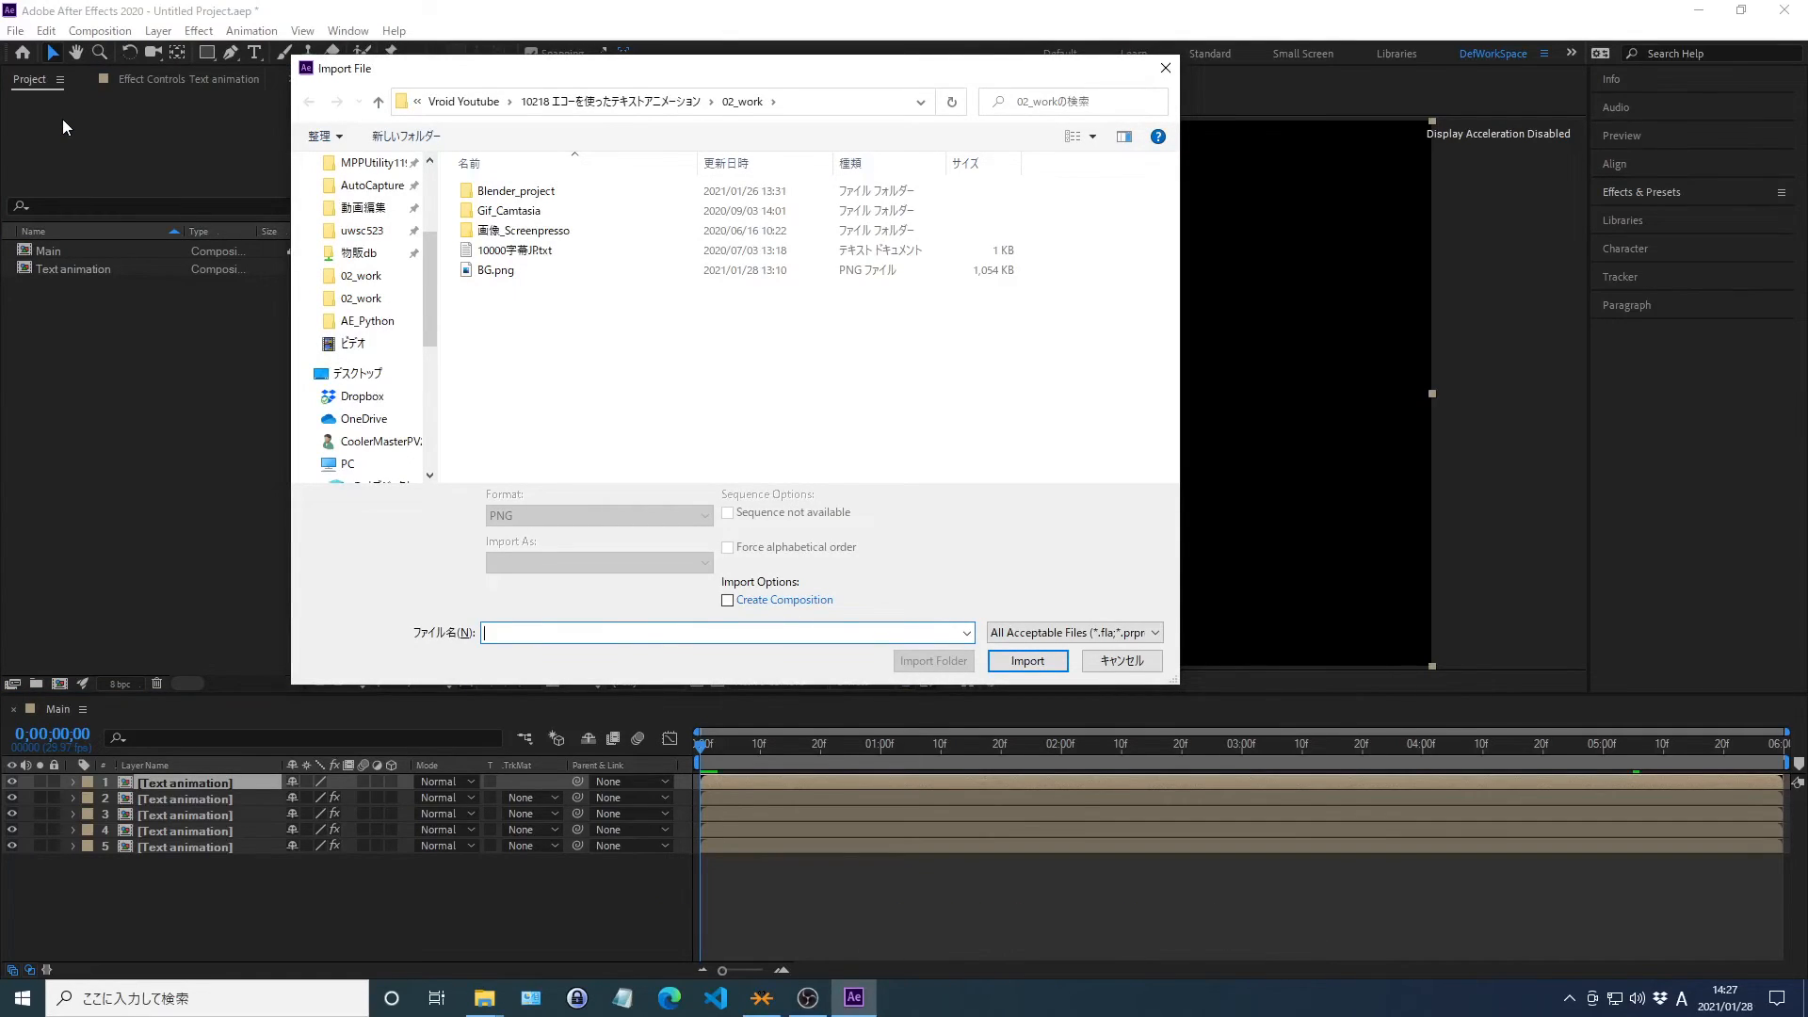
{"action": "key", "text": "alt+d"}
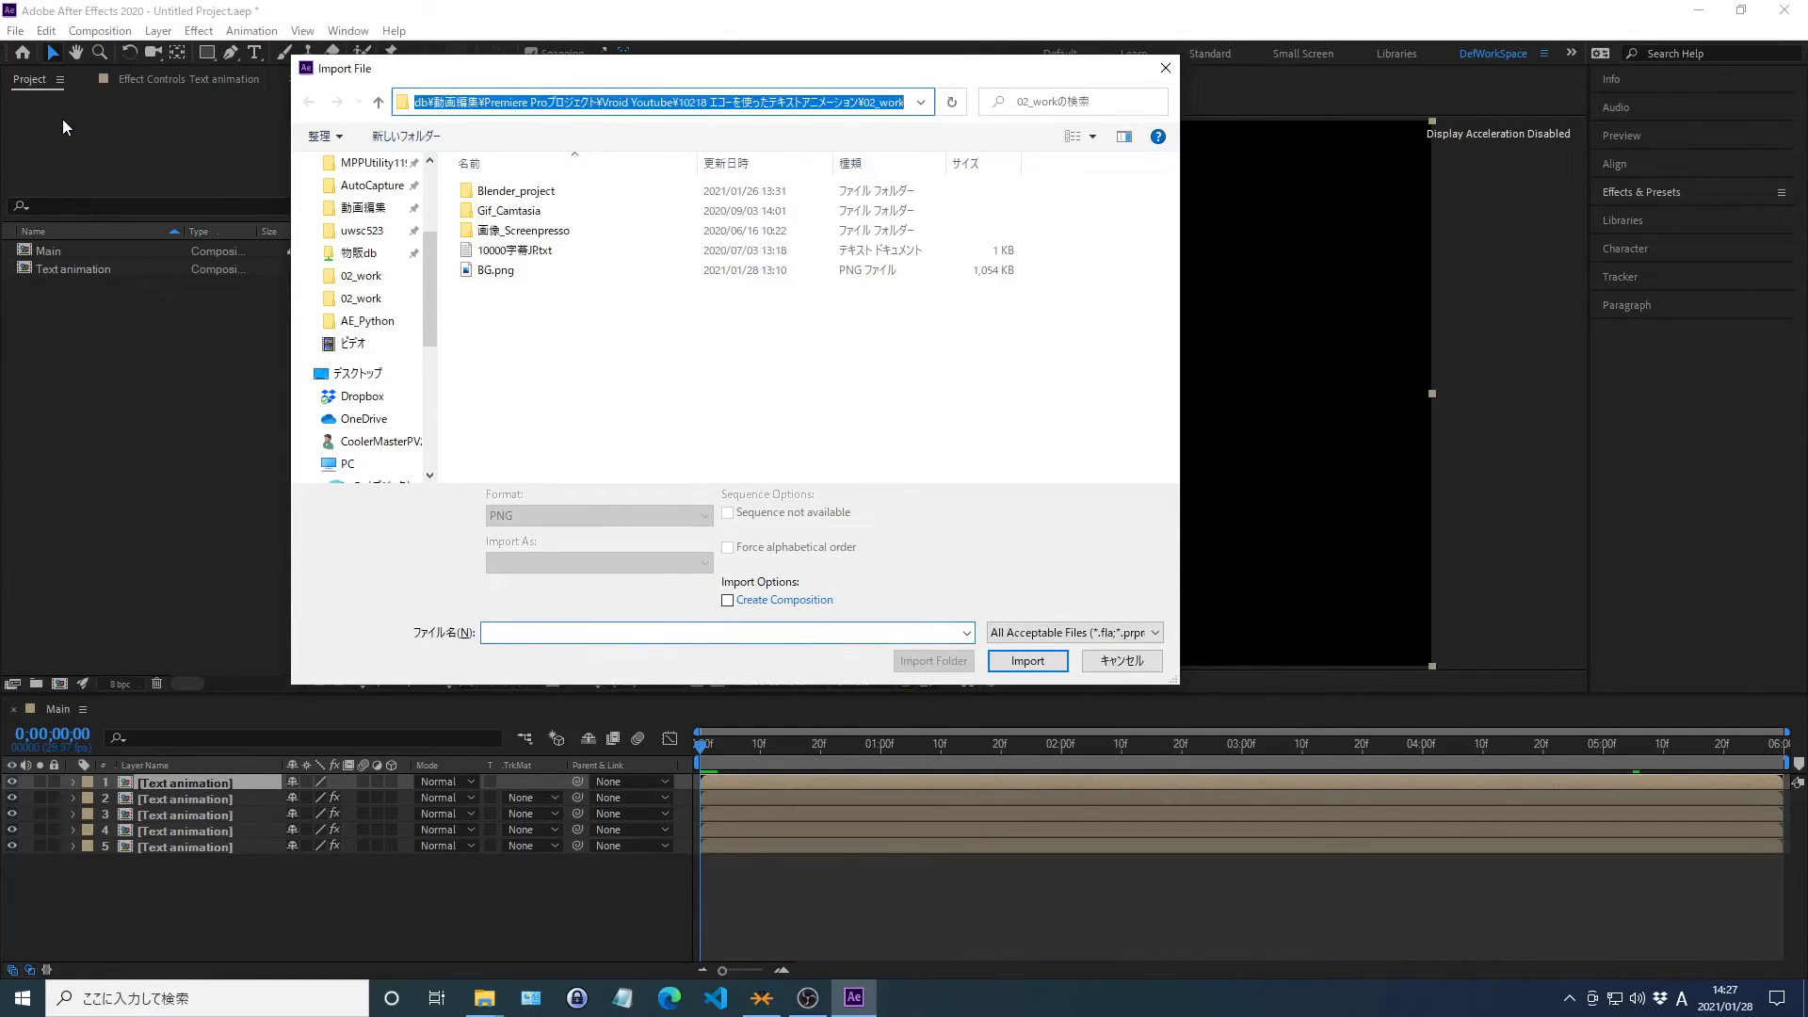
{"action": "key", "text": "End"}
{"action": "key", "text": "Return"}
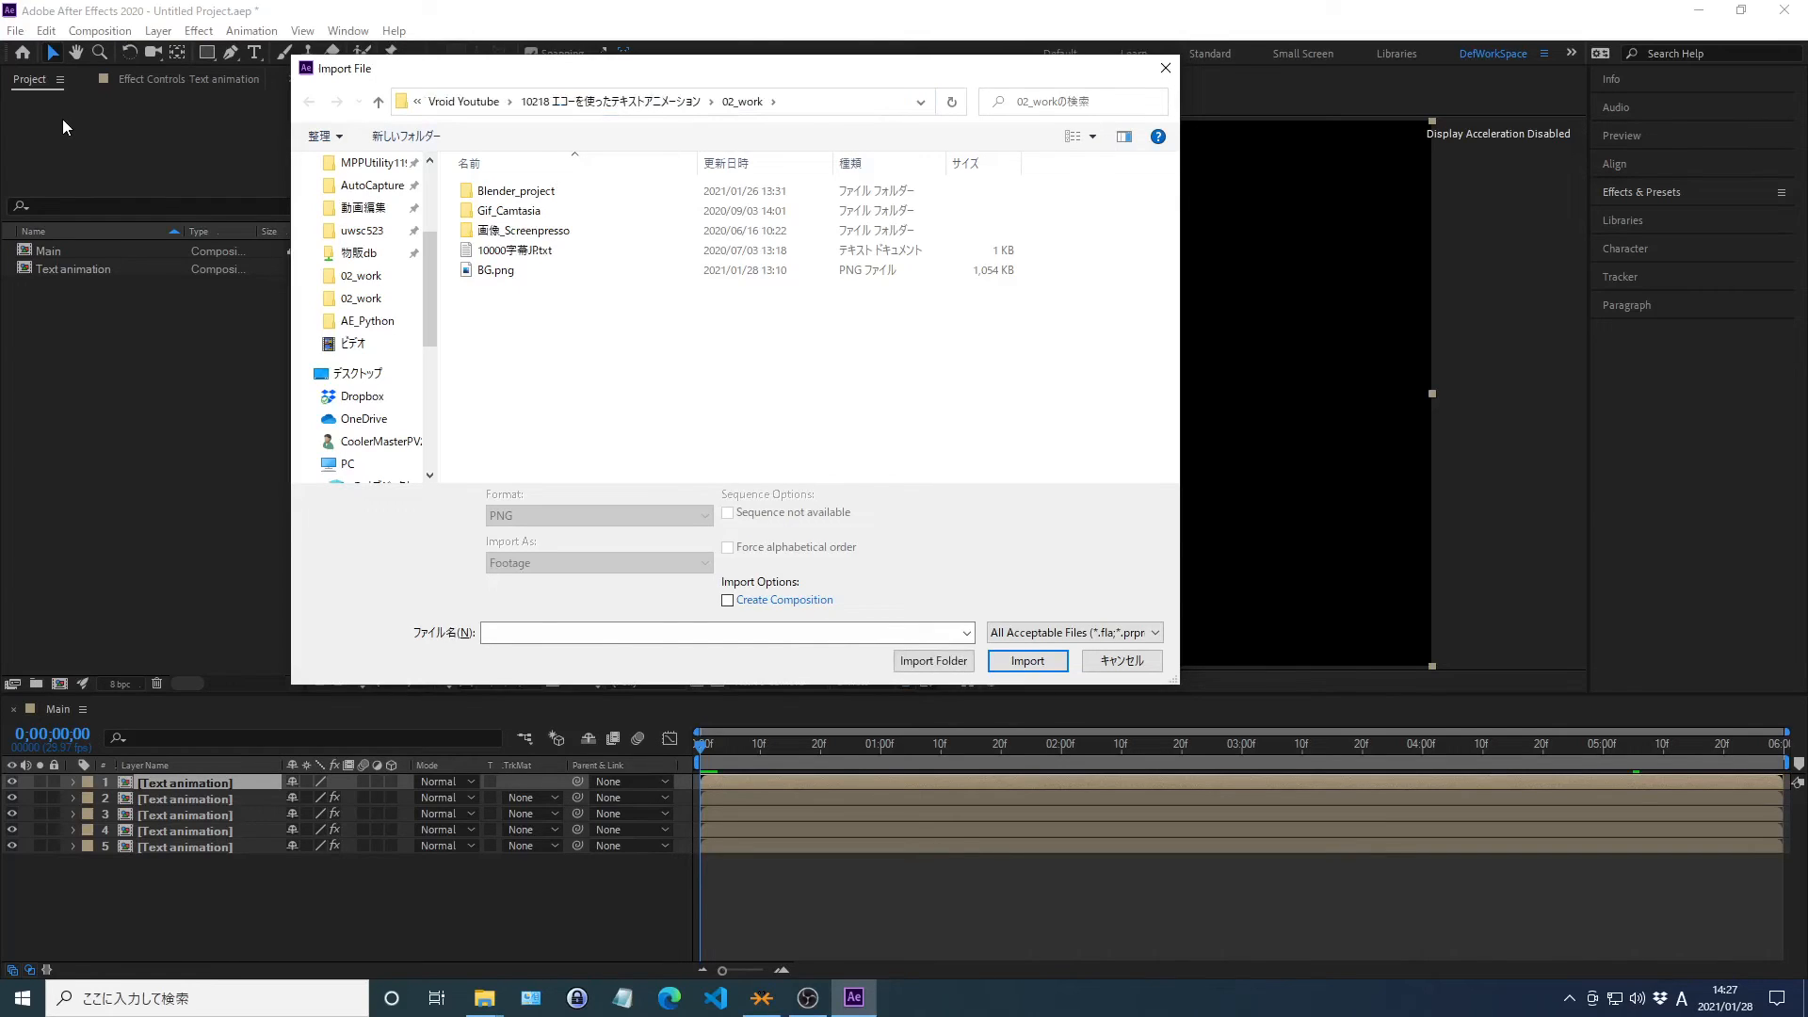
{"action": "left_click", "coordinate": [497, 271]}
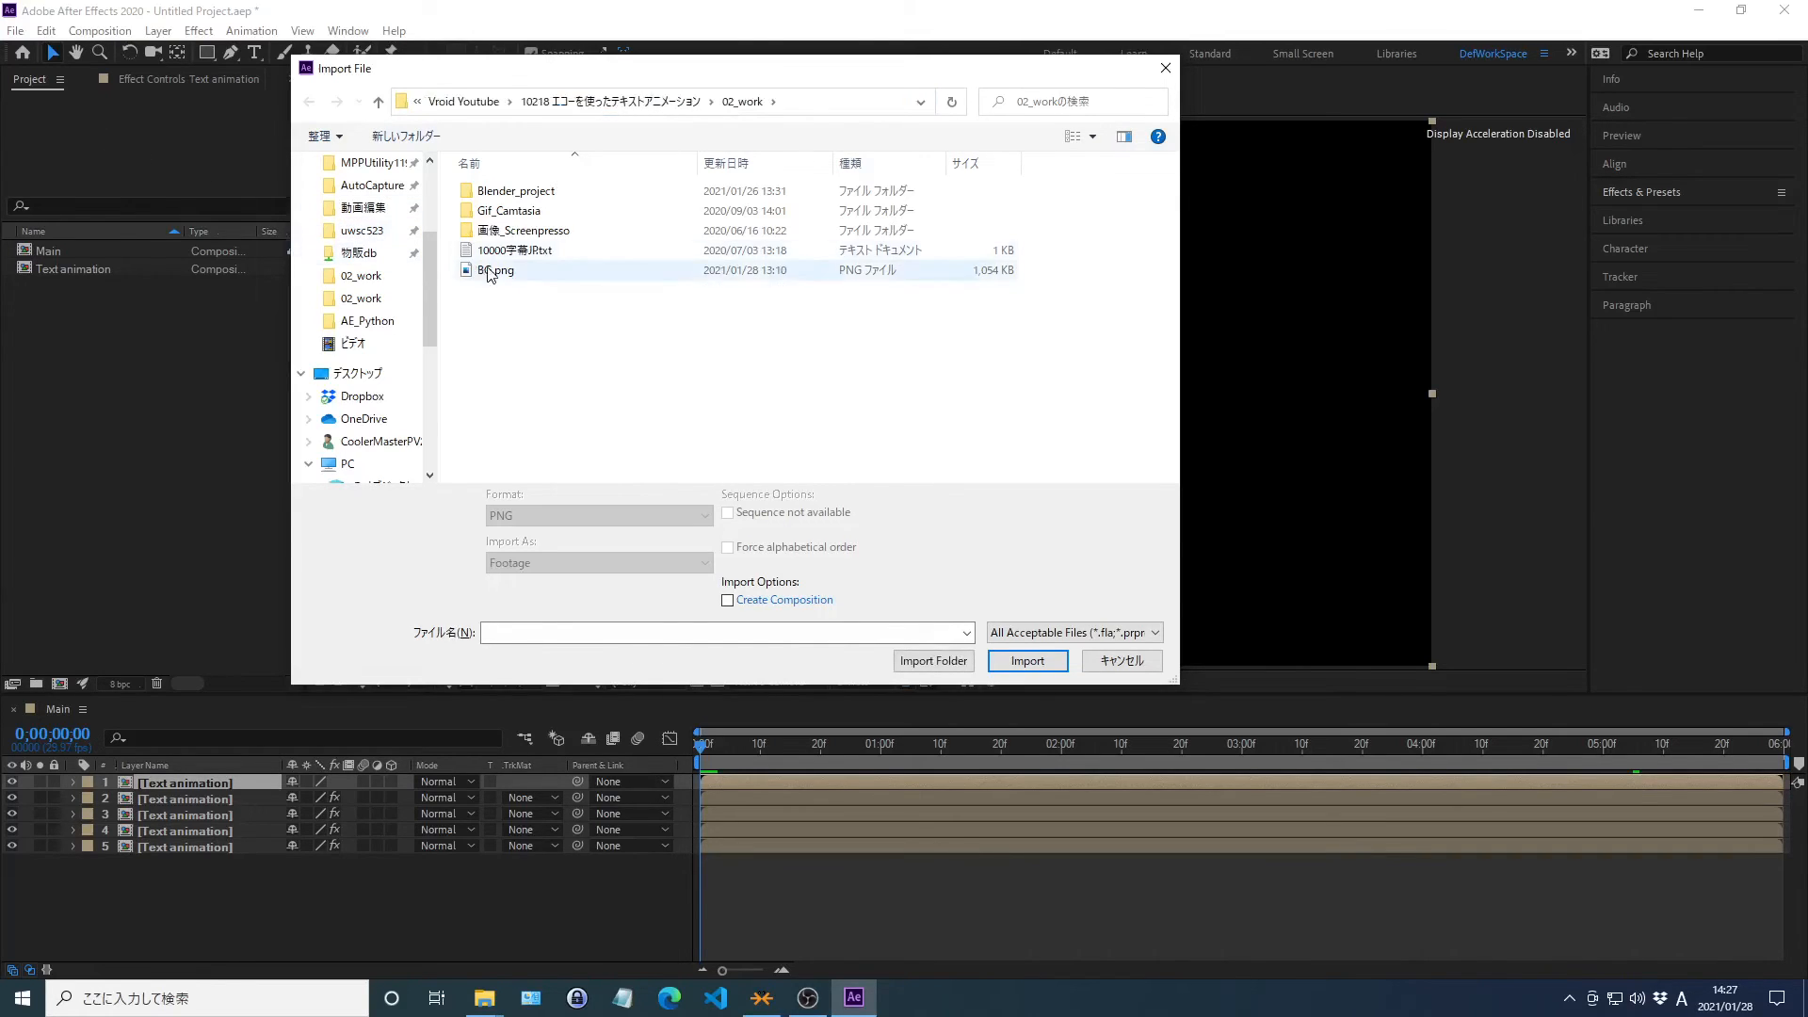
{"action": "double_click", "coordinate": [496, 272]}
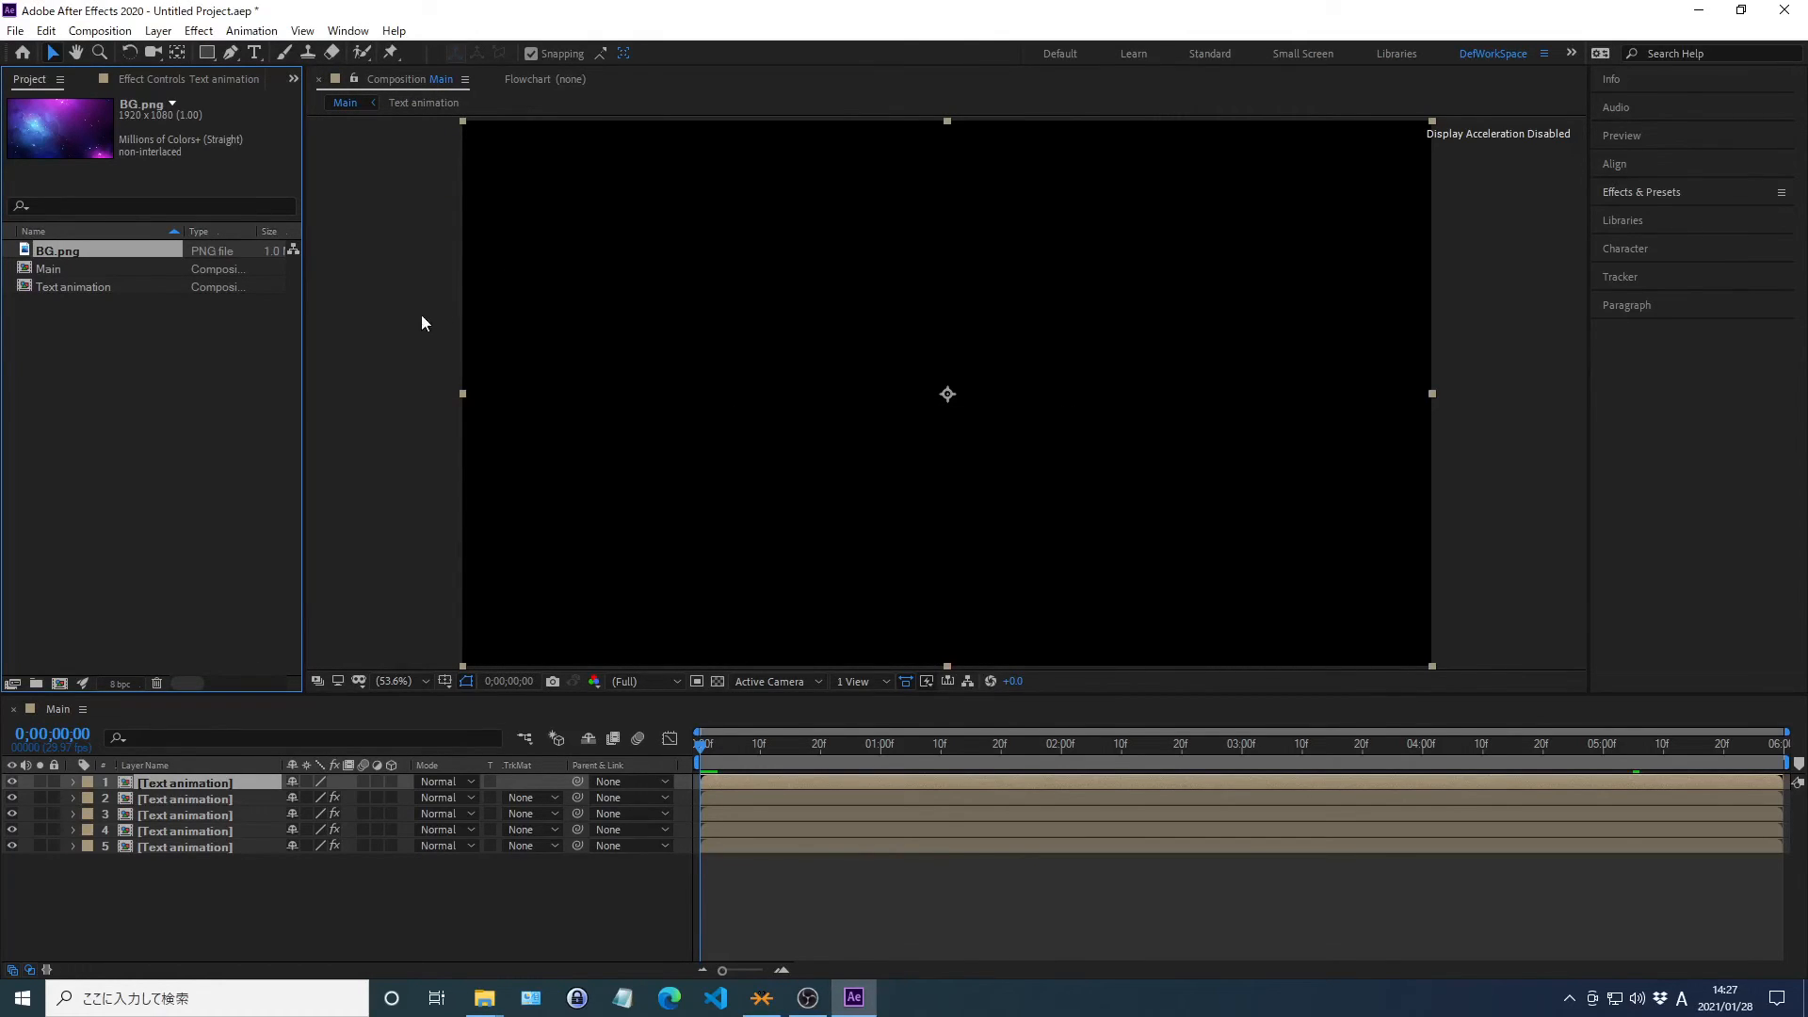
Place BG.png beneath all the Text animation layers in the Main composition and preview the animation
{"action": "left_click", "coordinate": [385, 336]}
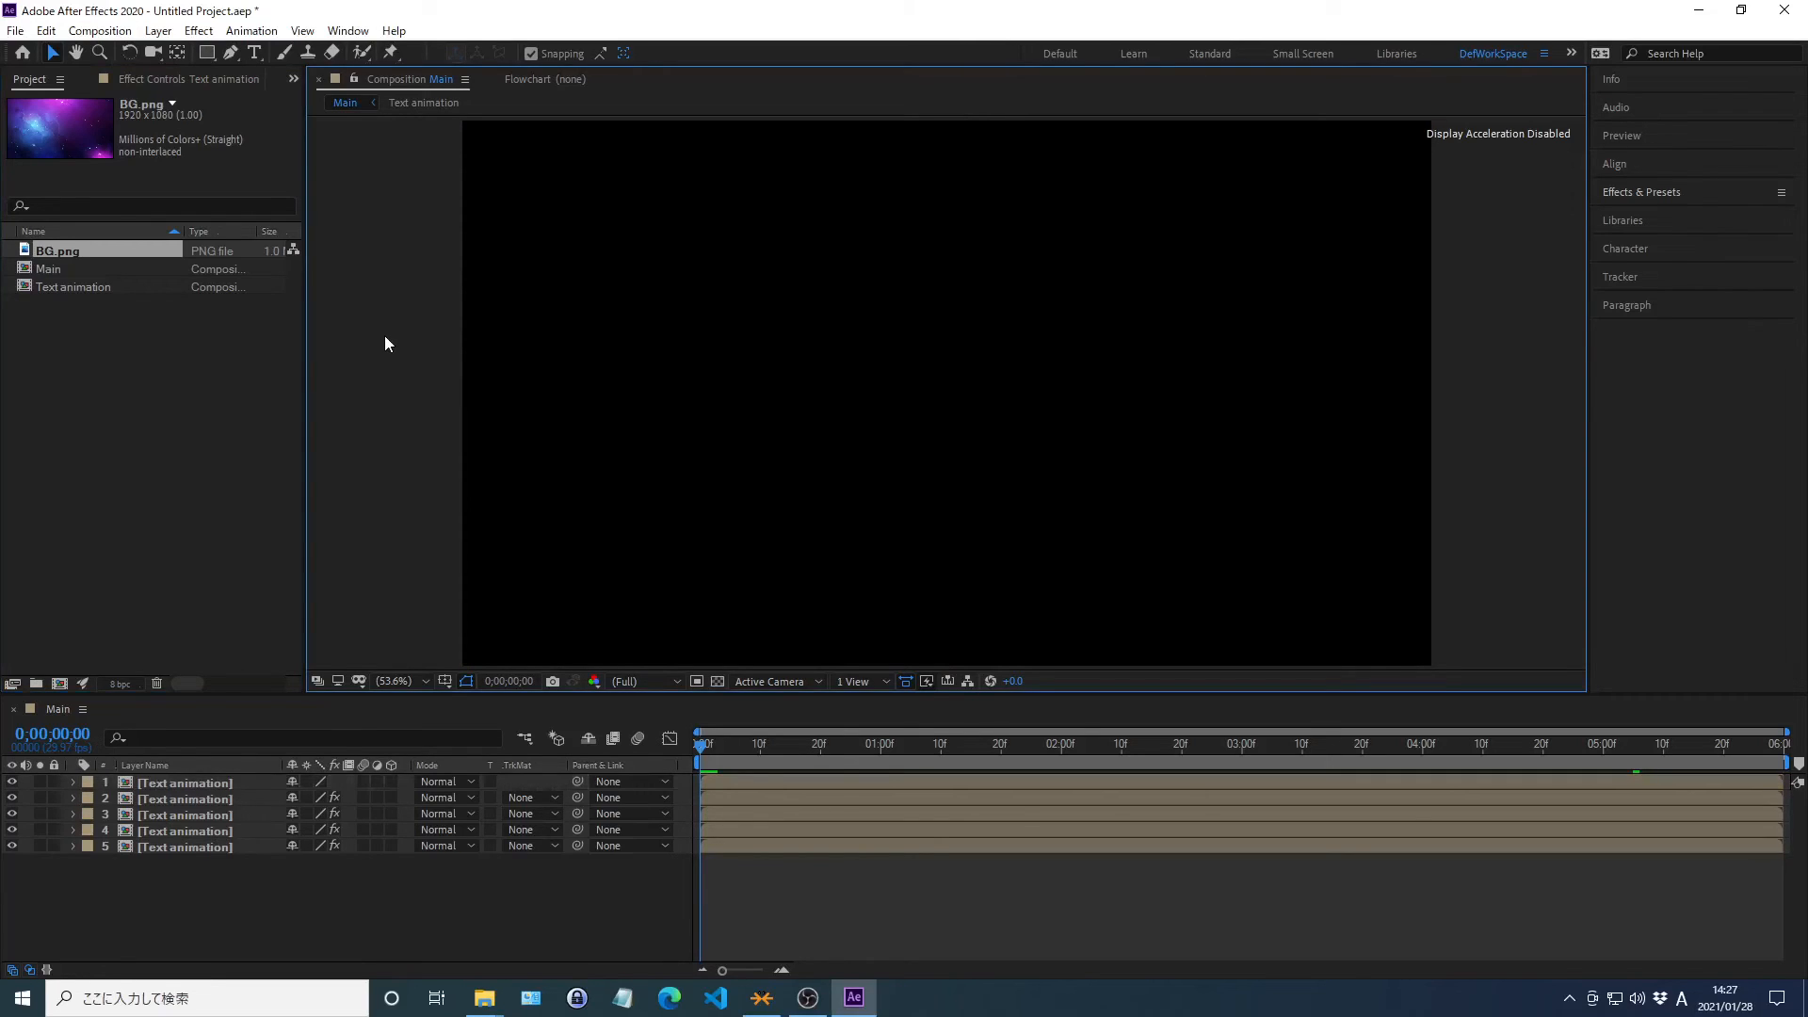
{"action": "left_click", "coordinate": [58, 252]}
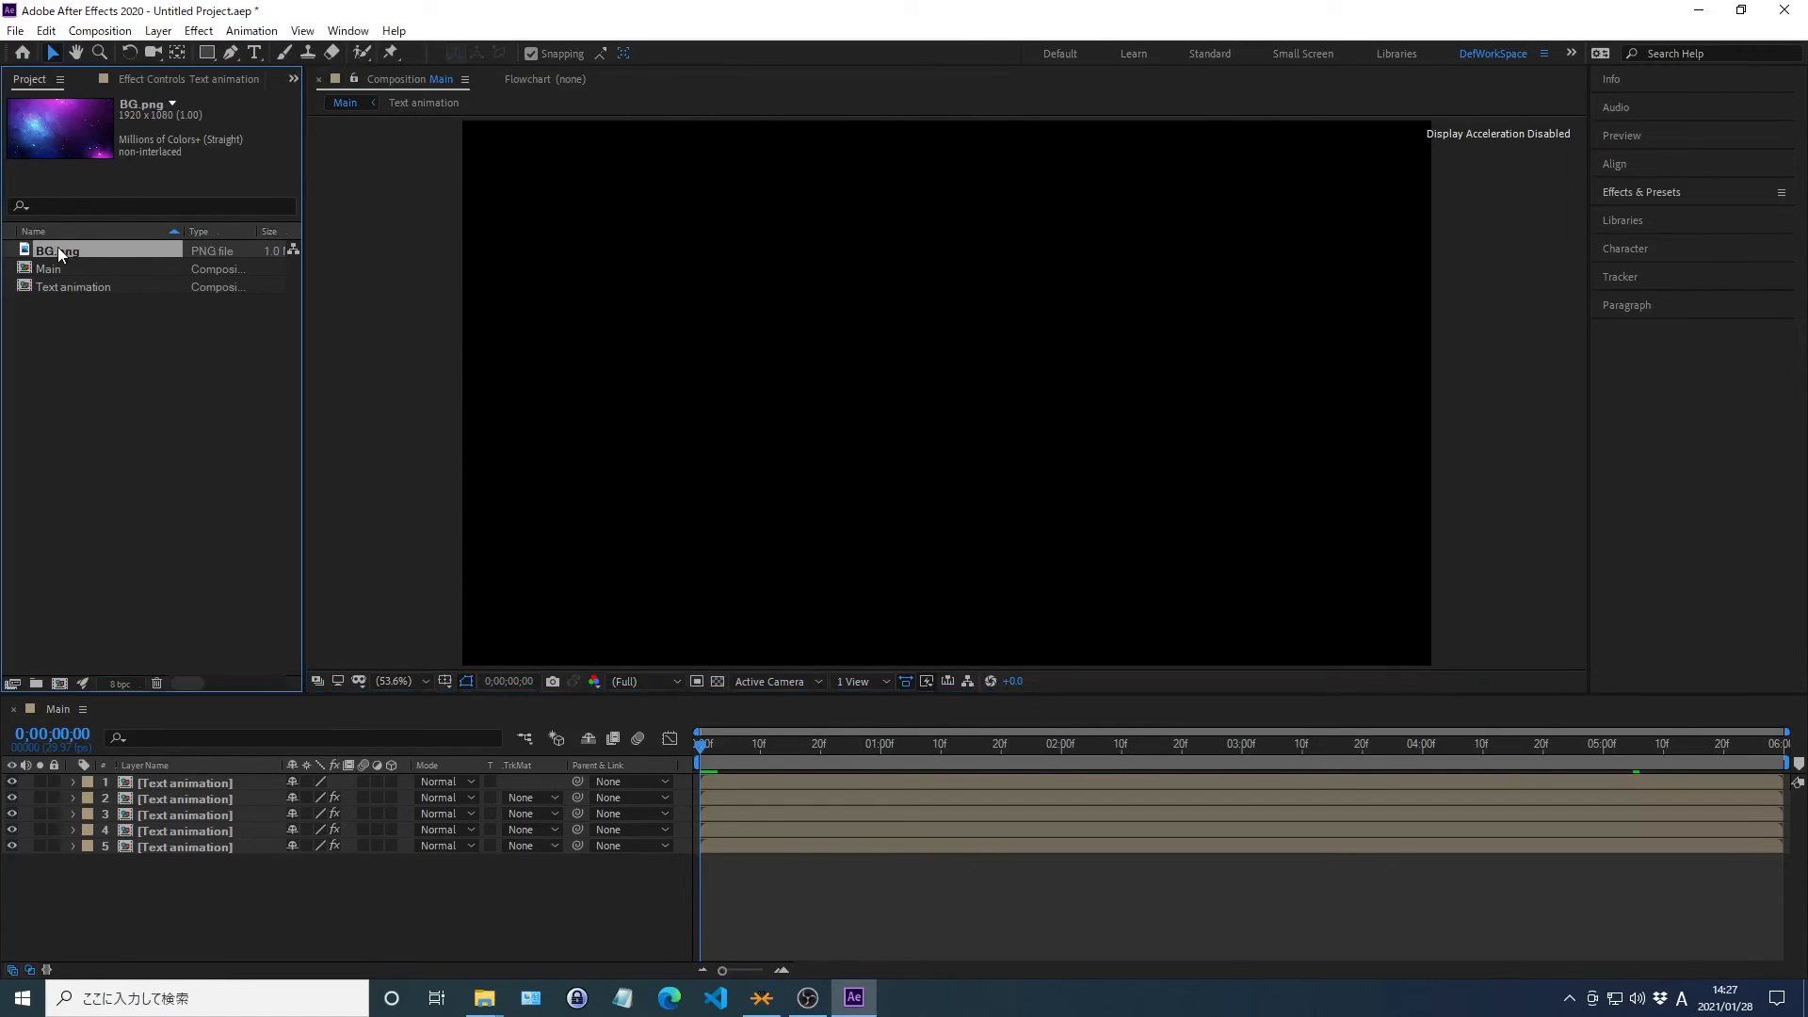
{"action": "left_click_drag", "start_coordinate": [58, 247], "coordinate": [249, 960]}
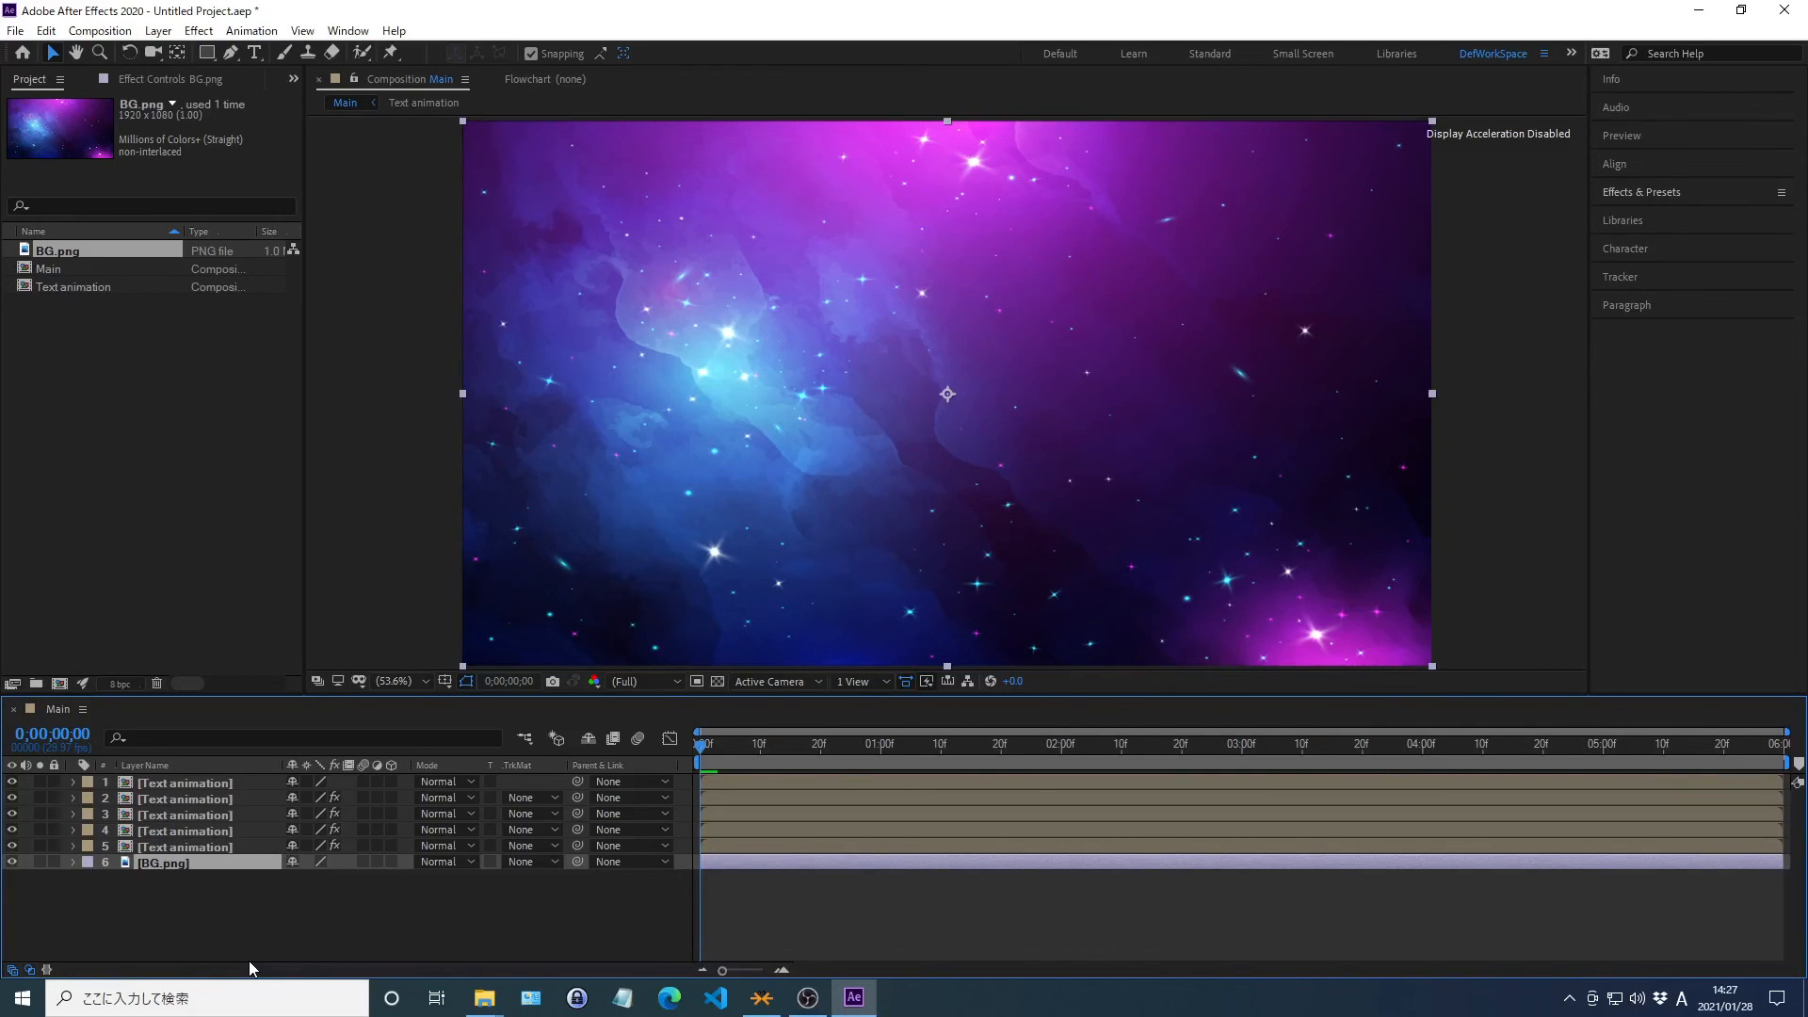
{"action": "key", "text": "space"}
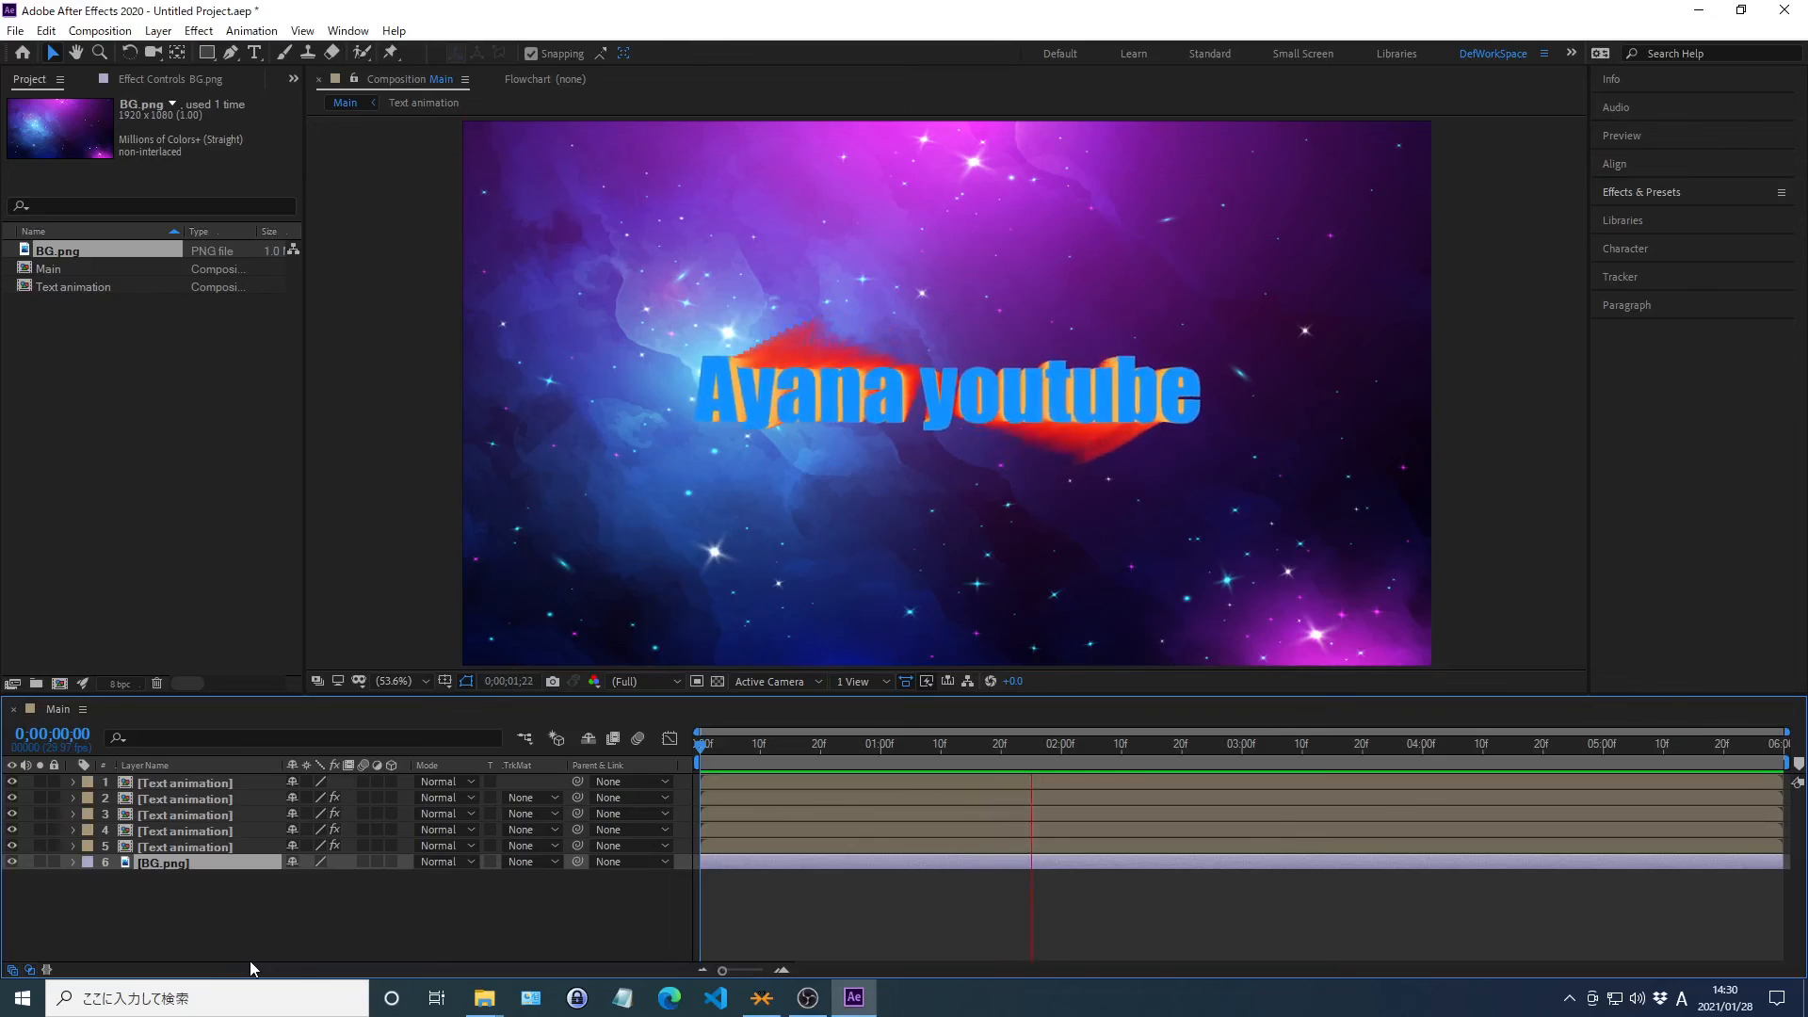